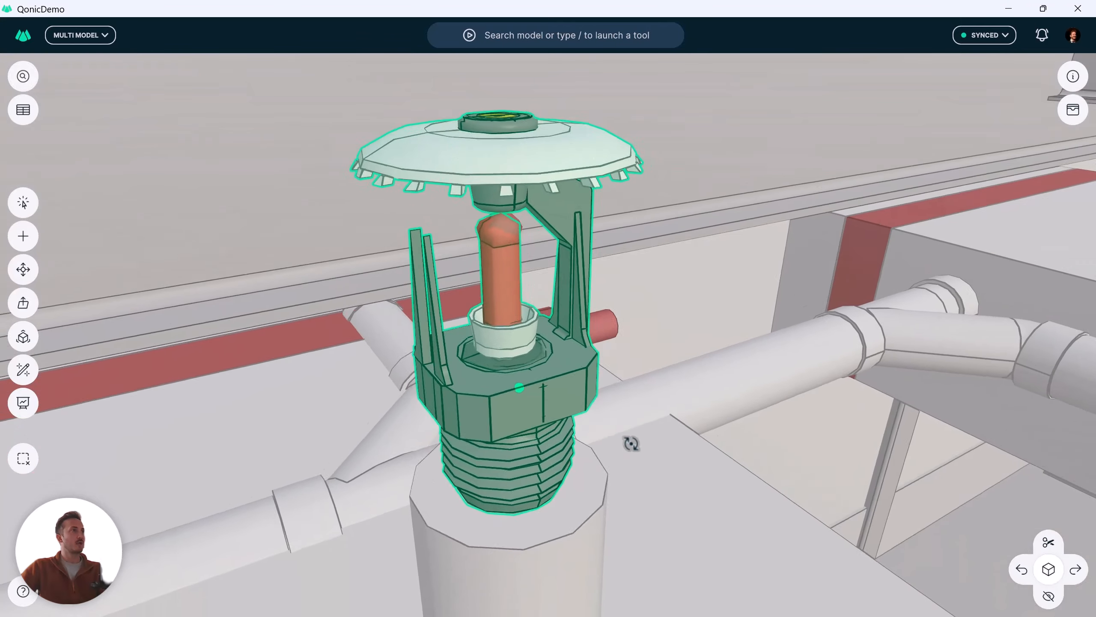
Measure the sprinkler head's hexagonal base with the Laser tool and inspect the dimensions from several sides.
key("Escape")
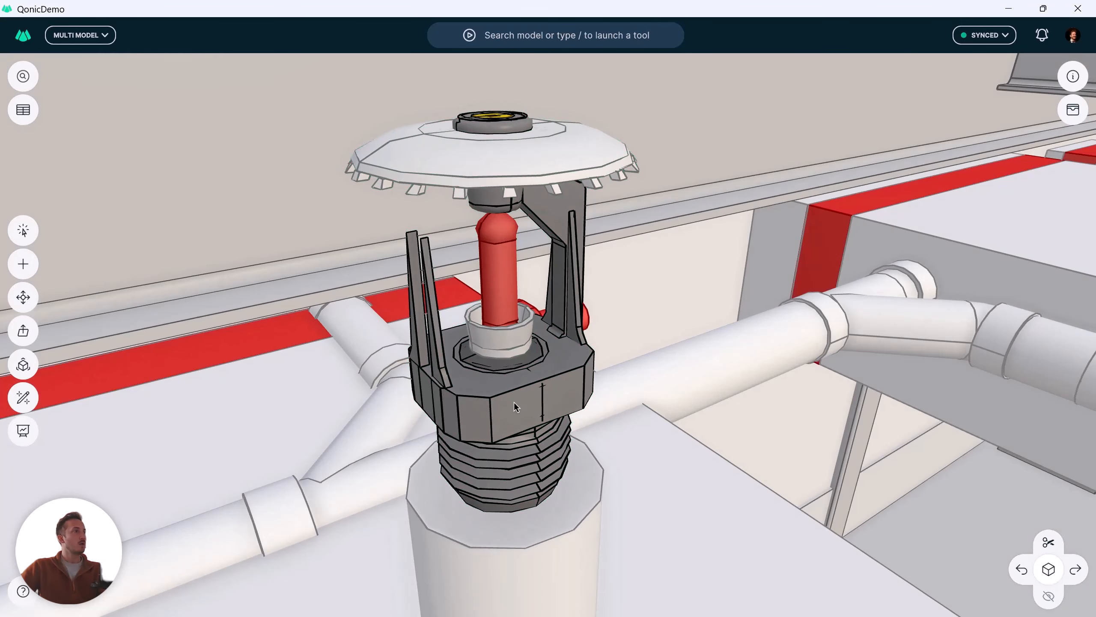
left_click(23, 431)
left_click(108, 430)
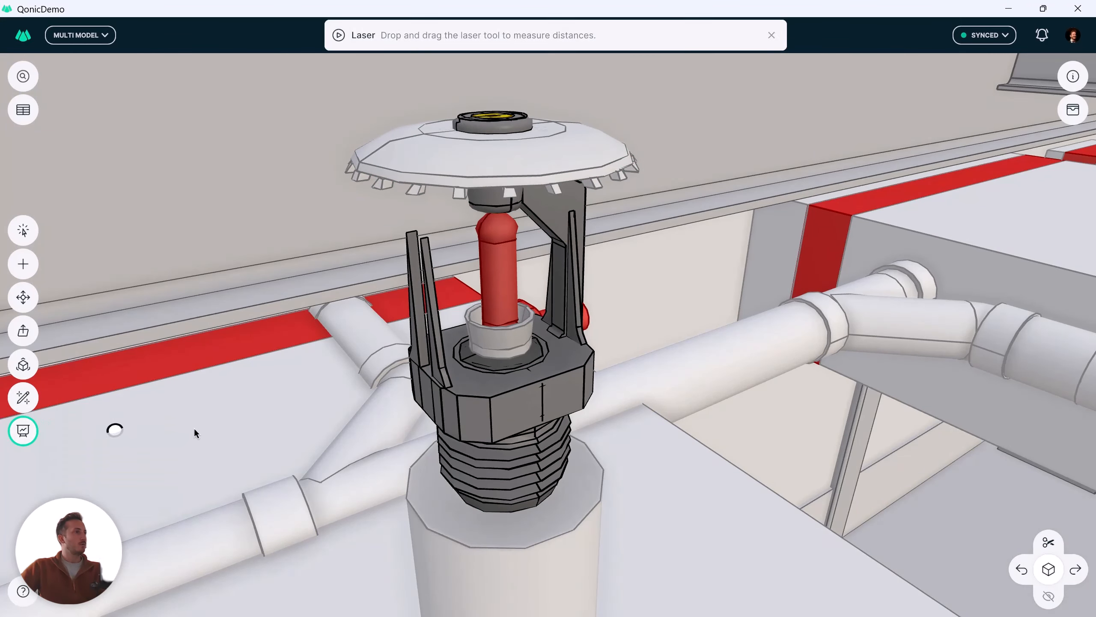
left_click(522, 414)
mouse_move(521, 416)
left_mouse_down()
mouse_move(501, 387)
mouse_move(482, 386)
mouse_move(509, 407)
left_mouse_up()
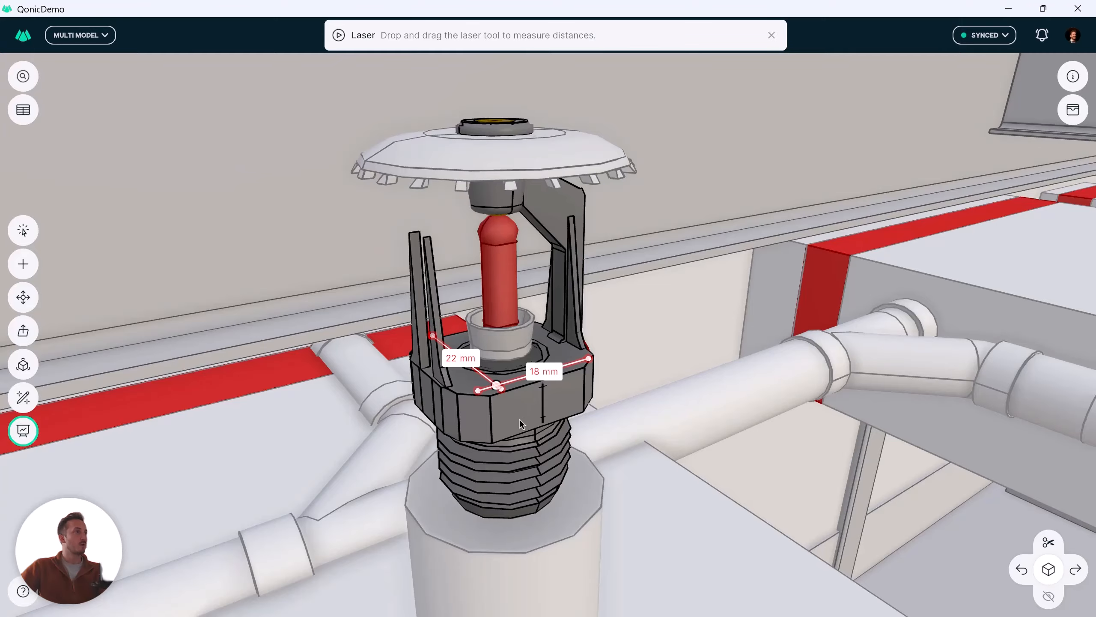
mouse_move(519, 418)
left_mouse_down()
mouse_move(580, 403)
mouse_move(803, 399)
mouse_move(522, 462)
mouse_move(597, 472)
mouse_move(433, 447)
mouse_move(524, 437)
left_mouse_up()
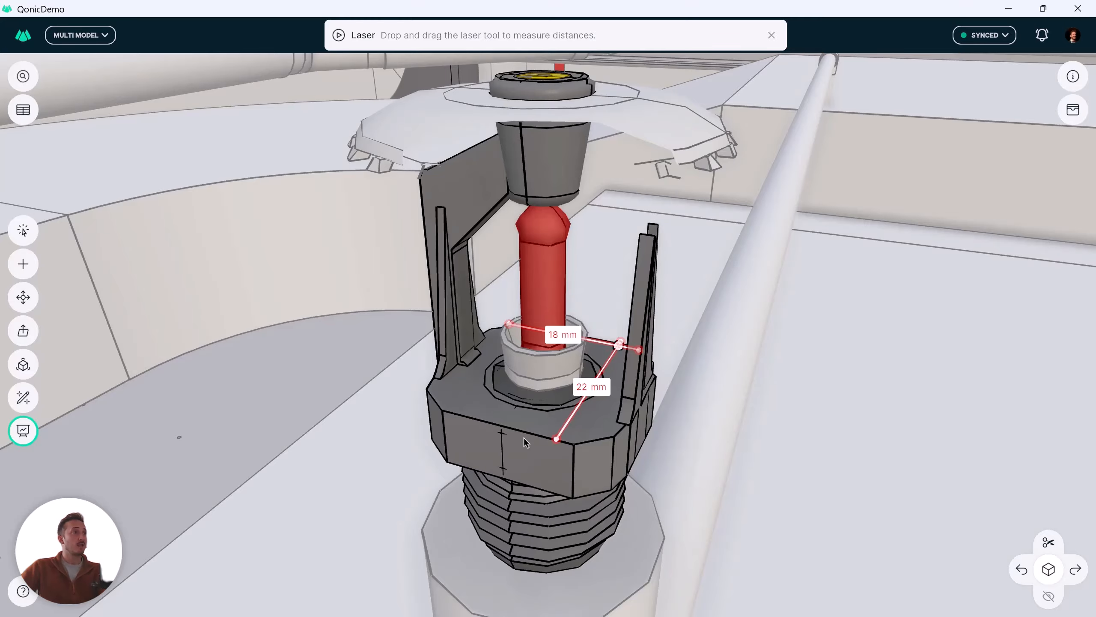
key("Escape")
Examine the surrounding London city model, the headquarters building within it, and the curved bench on its plaza.
scroll(524, 437, "down", 15)
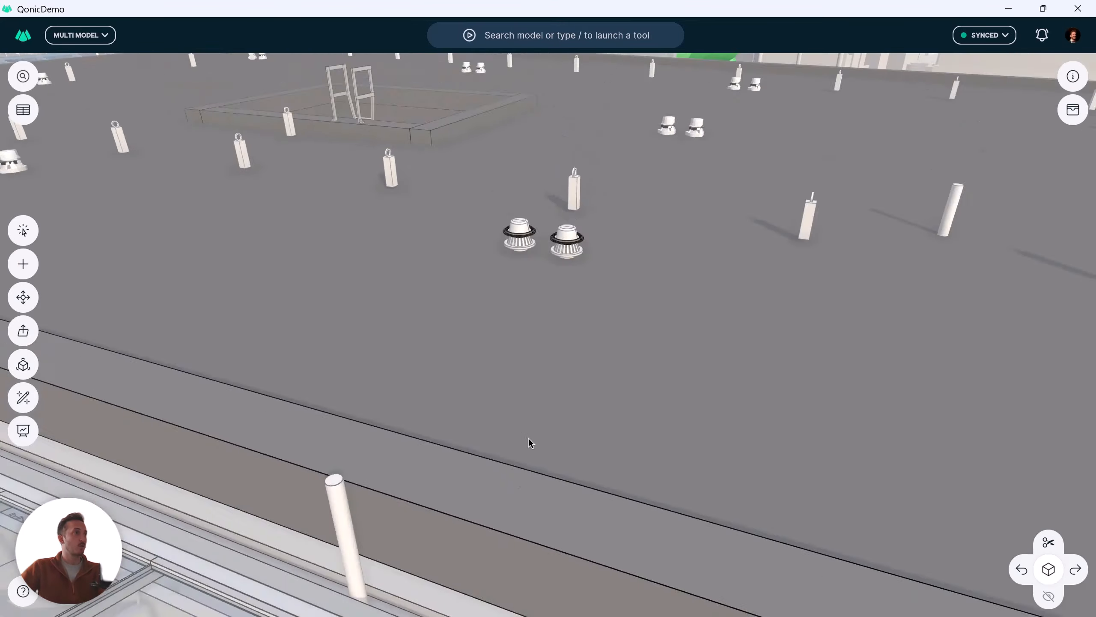
scroll(530, 441, "down", 8)
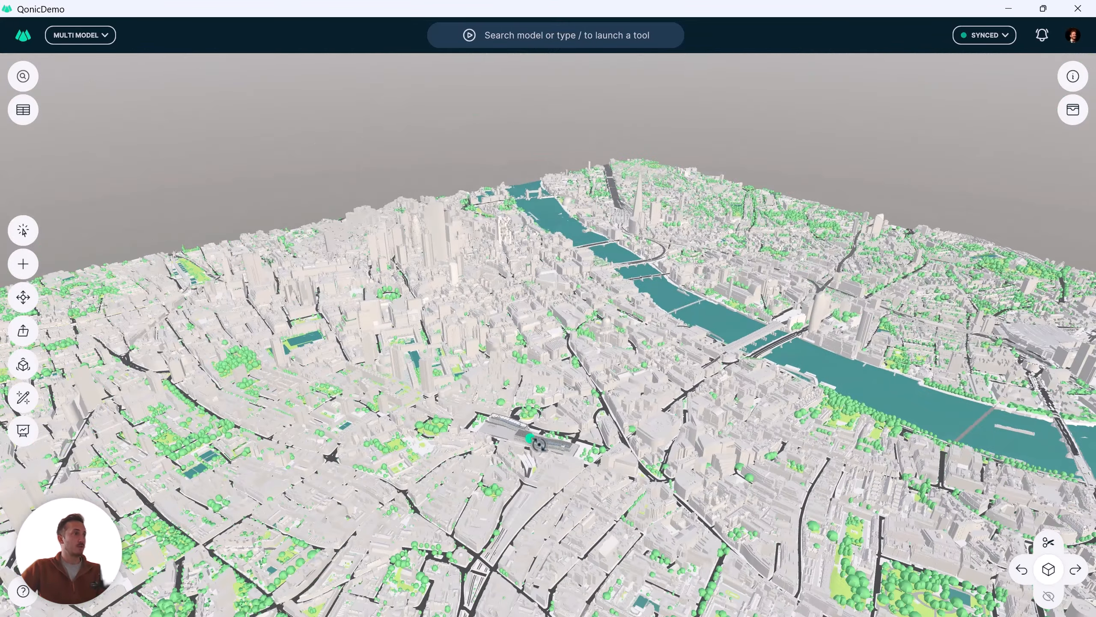
left_click_drag(530, 441, 660, 437)
middle_click_drag(527, 448, 557, 382)
left_click_drag(557, 382, 777, 374)
left_click_drag(630, 453, 613, 240)
middle_click_drag(614, 240, 570, 353)
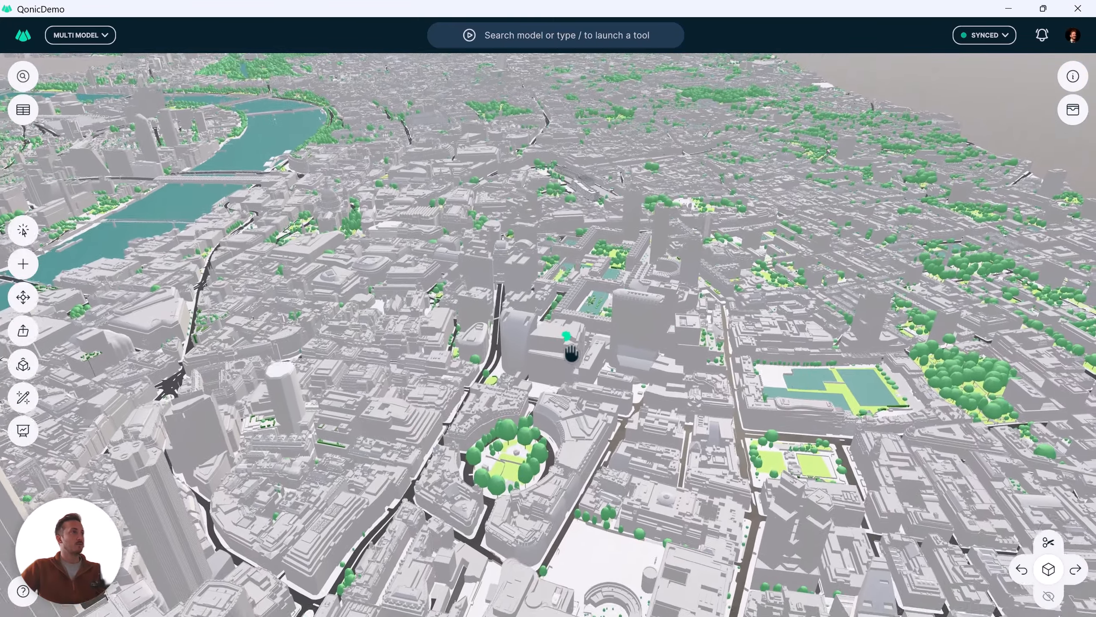
left_click_drag(569, 353, 421, 368)
middle_click_drag(704, 310, 514, 411)
left_click_drag(513, 410, 705, 377)
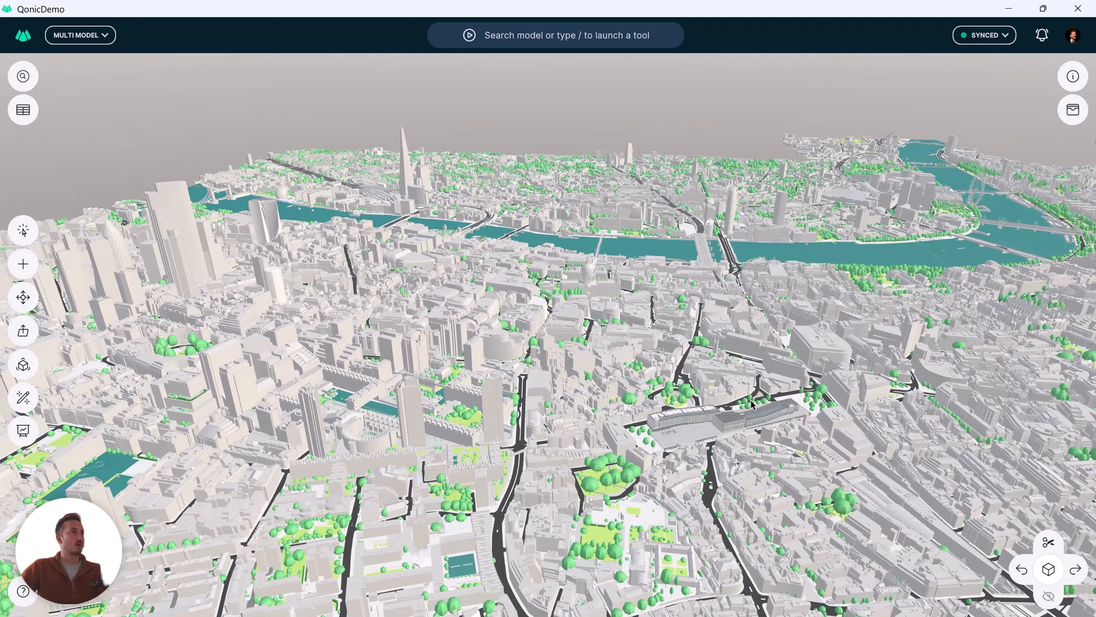
middle_click_drag(705, 377, 608, 371)
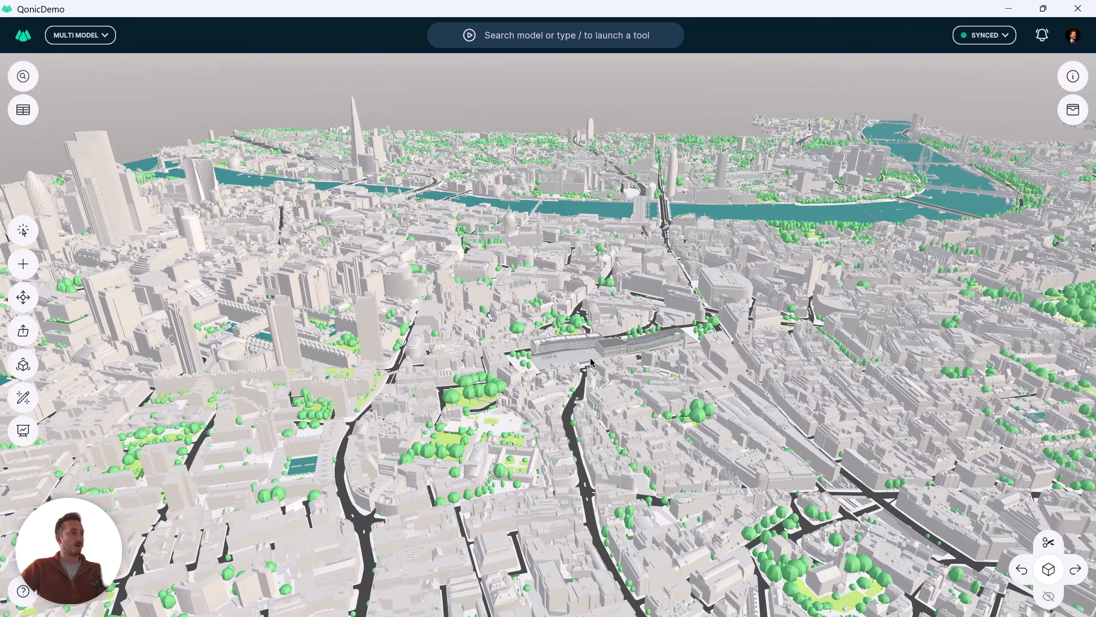
scroll(584, 357, "down", 10)
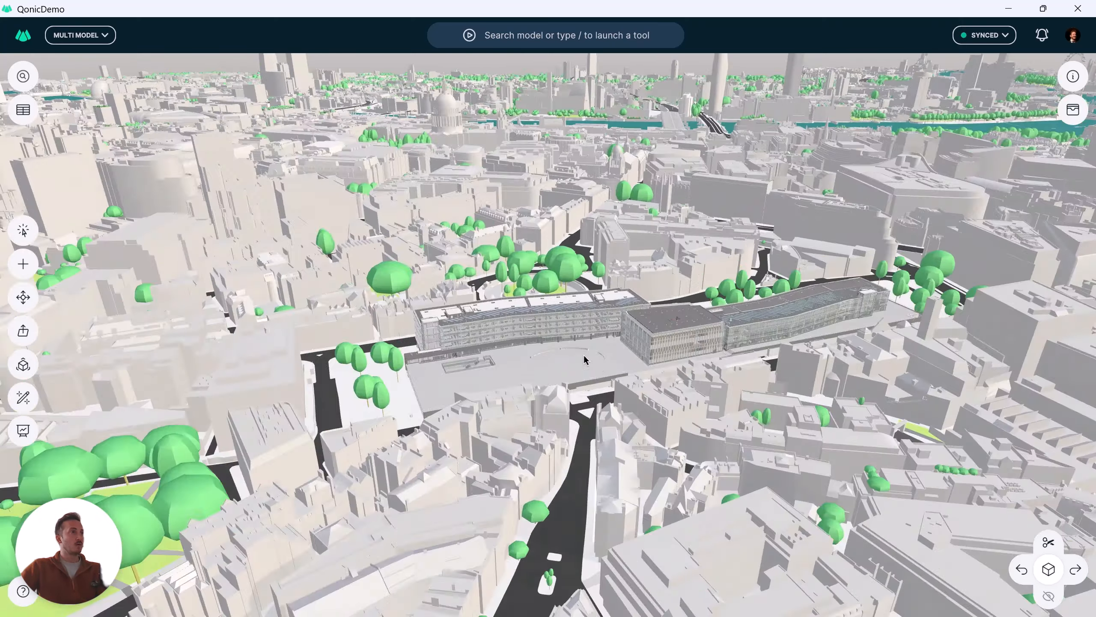
scroll(598, 340, "down", 10)
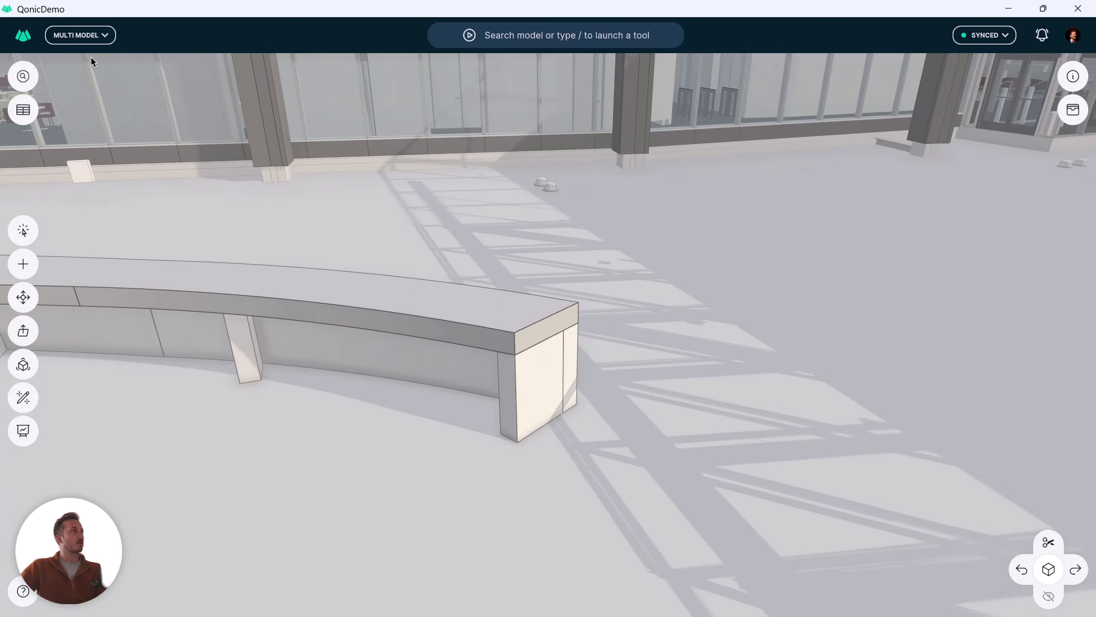
Make LGHQ ARC NORTH the active, editable model of the multi-model set.
left_click(93, 38)
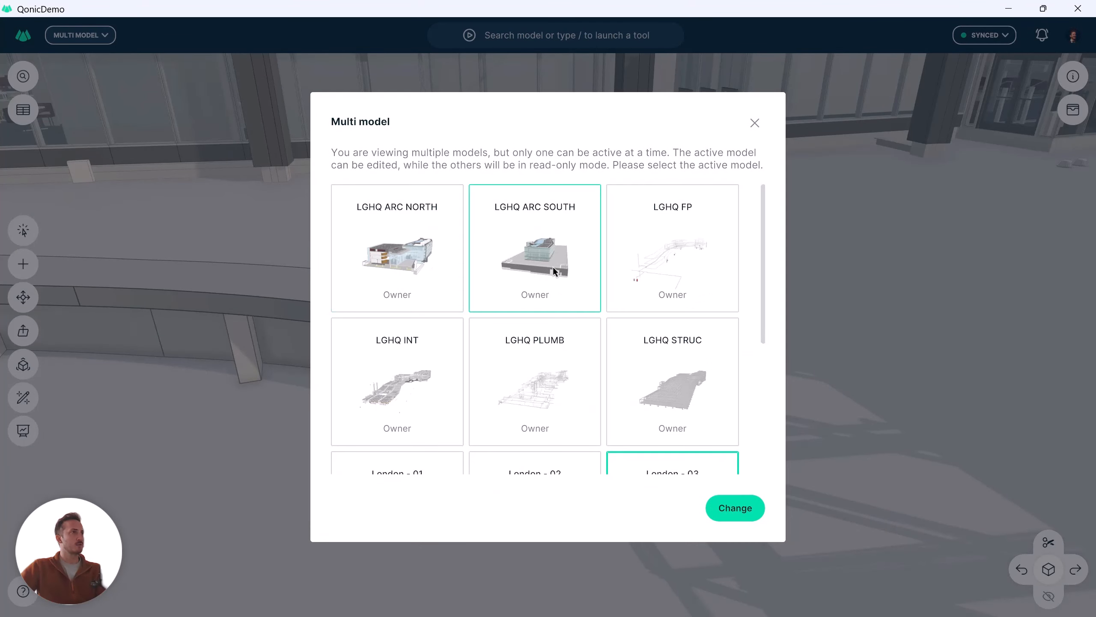
left_click(673, 365)
left_click(397, 259)
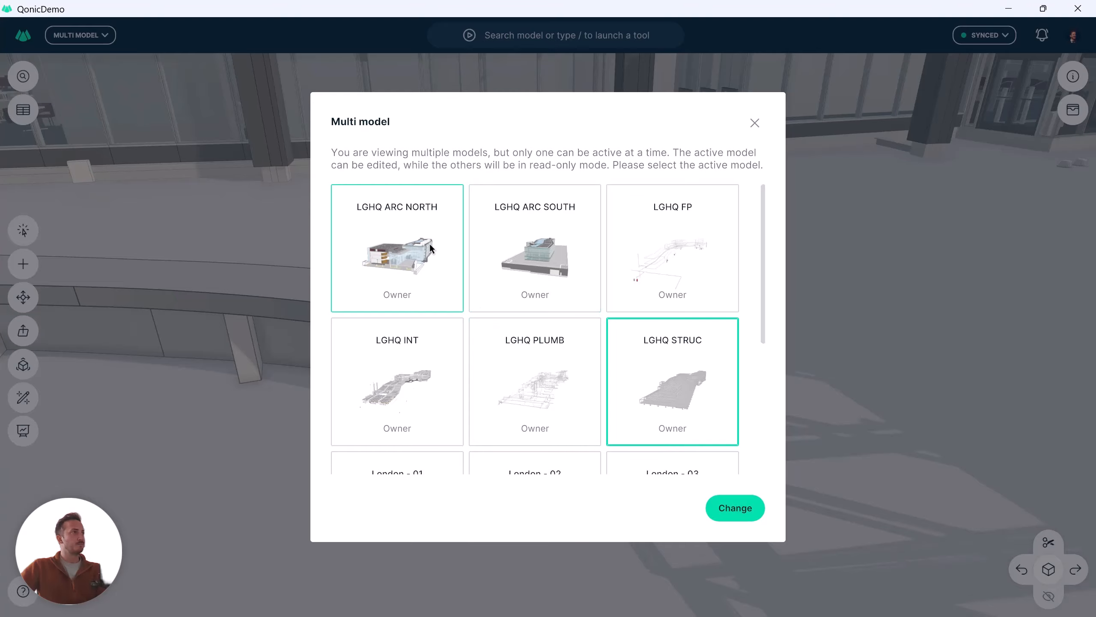
left_click(760, 514)
Push/Pull the end faces of the curved plaza bench outward by 4 m.
middle_click_drag(549, 355, 363, 324)
scroll(363, 324, "up", 2)
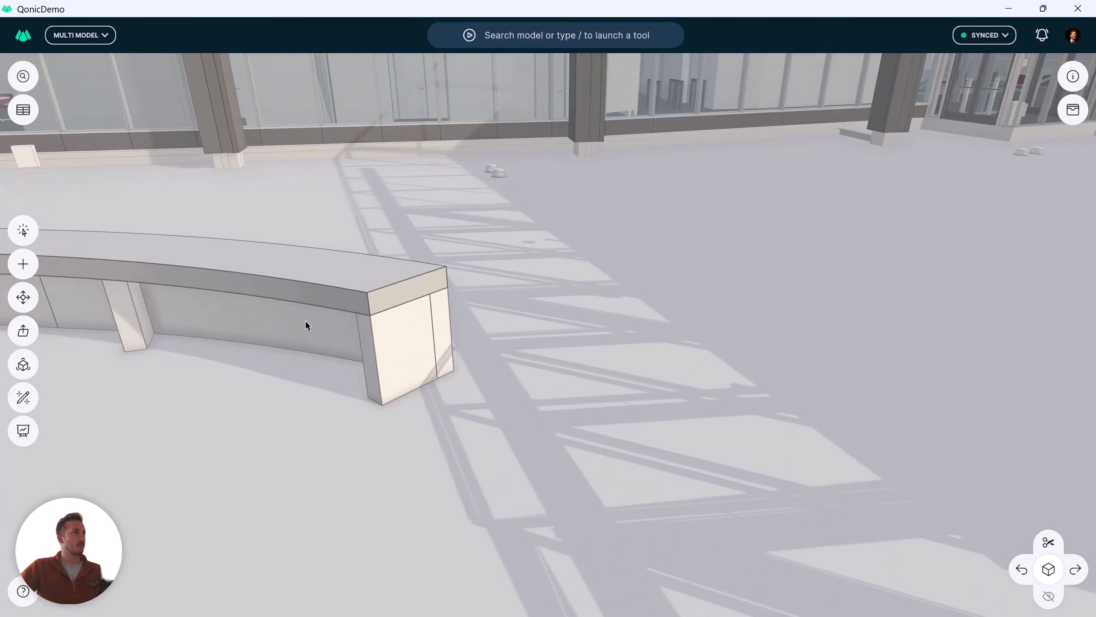
left_click(39, 332)
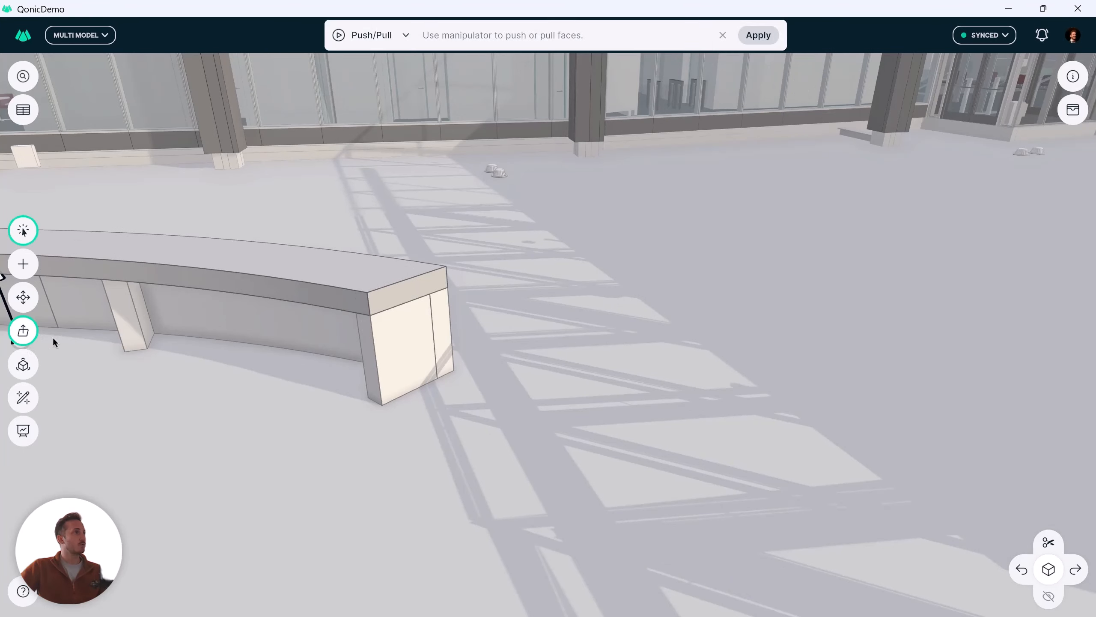
left_click(409, 298)
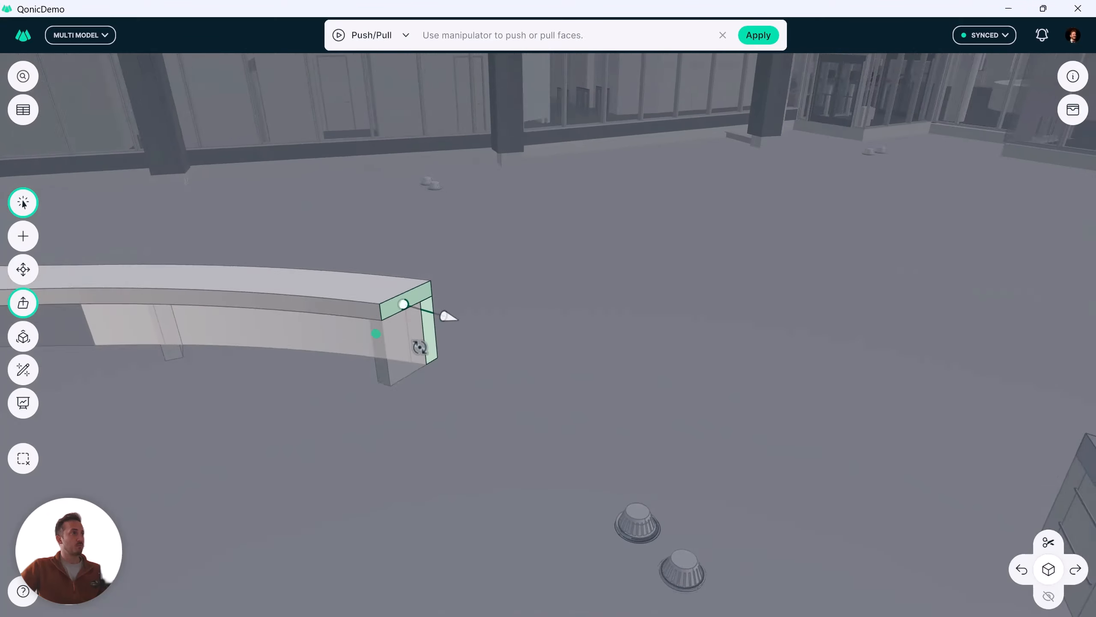
left_click_drag(377, 334, 751, 344)
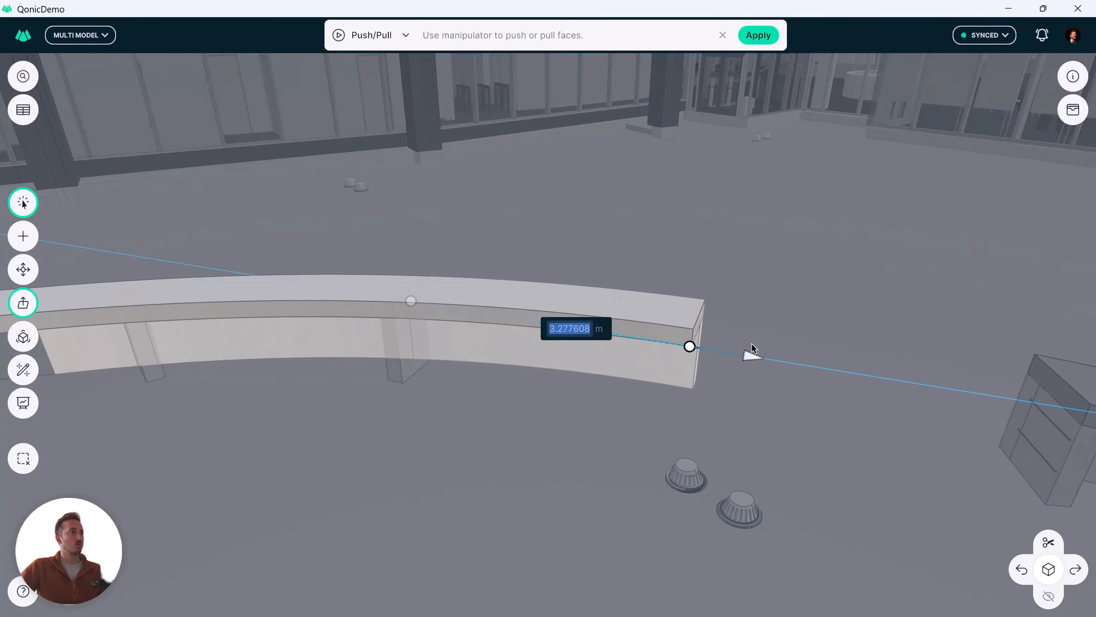
type("4")
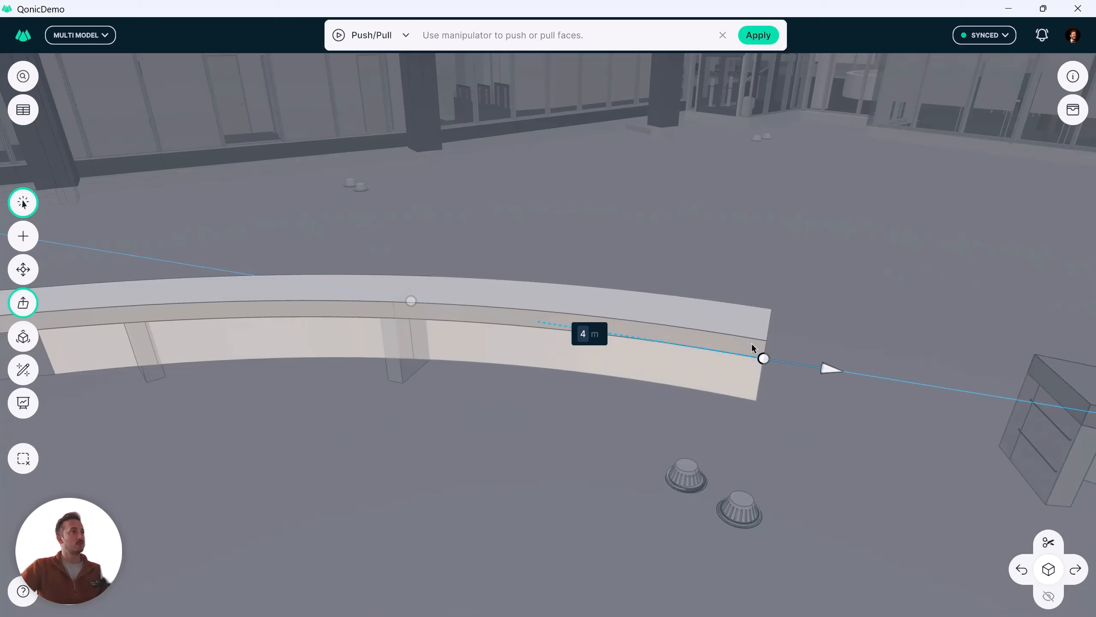
key("Return")
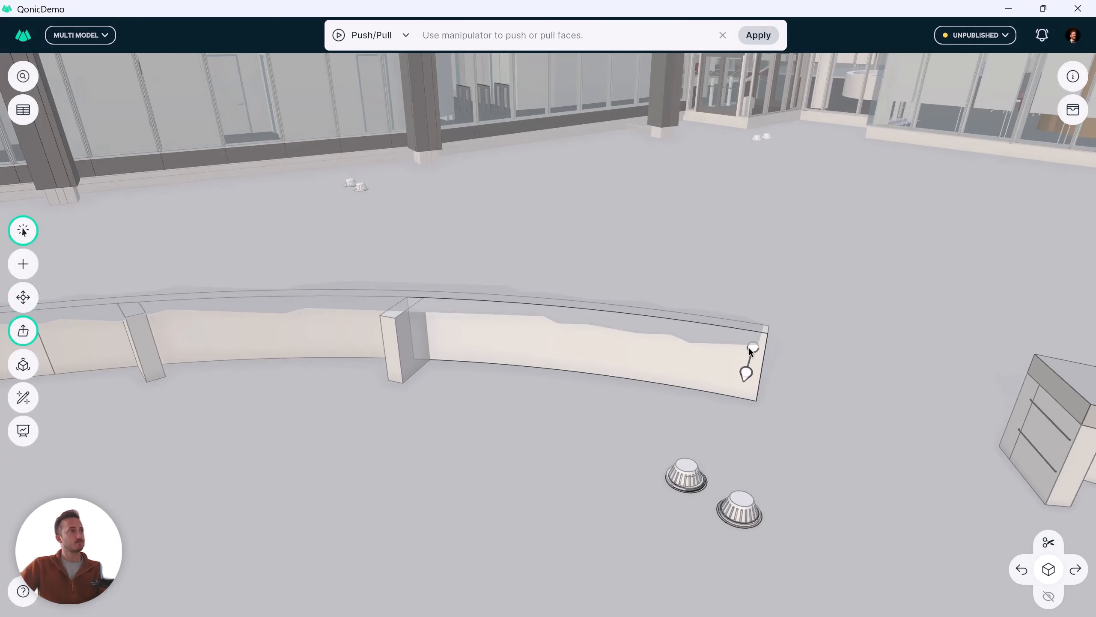
Draw a box support under the bench's extended end, from the seat's lower corner to the wall's base corner, with a height of -0.2 m.
right_click_drag(738, 349, 697, 360)
scroll(783, 330, "up", 2)
mouse_move(782, 331)
middle_mouse_down()
mouse_move(670, 328)
mouse_move(600, 355)
middle_mouse_up()
scroll(600, 355, "up", 2)
mouse_move(600, 354)
right_mouse_down()
mouse_move(600, 346)
mouse_move(159, 333)
right_mouse_up()
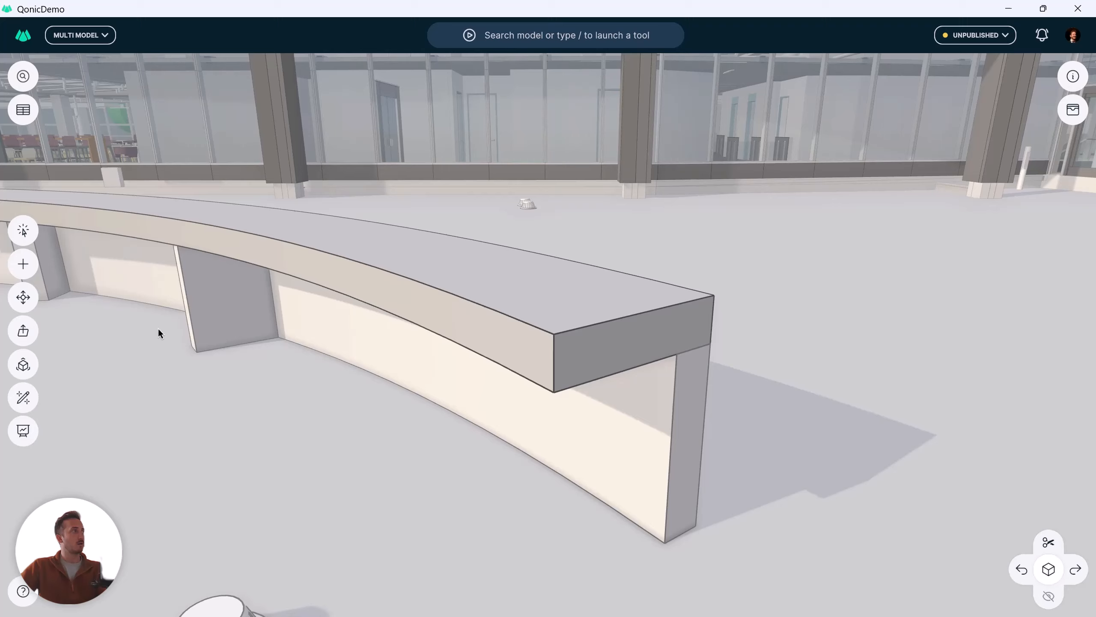
left_click(25, 267)
left_click(64, 259)
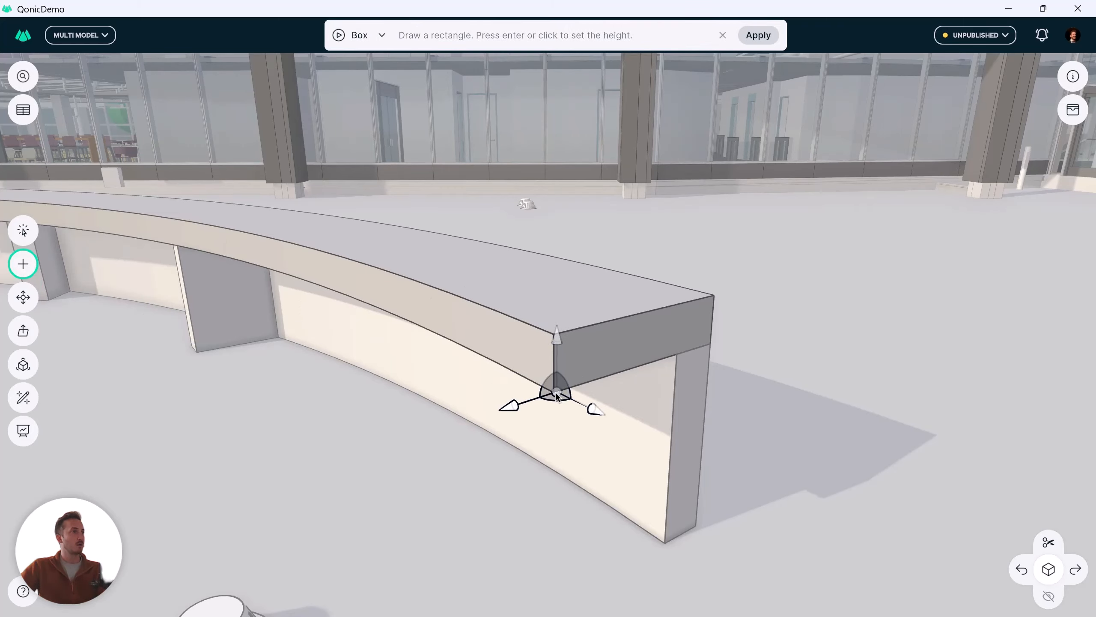
left_click(554, 391)
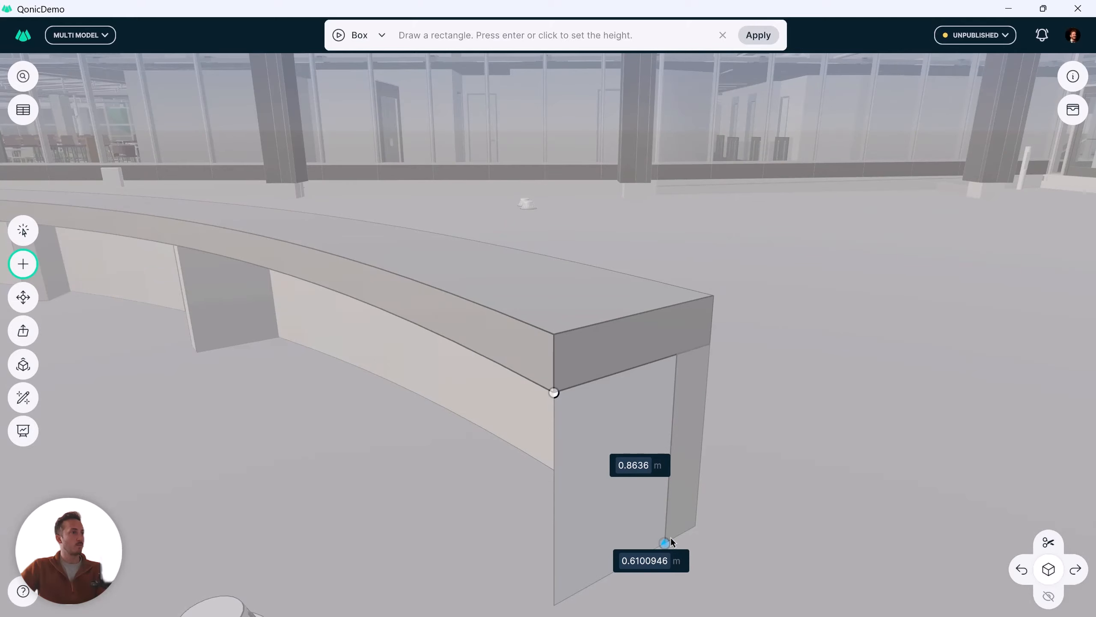
left_click(665, 540)
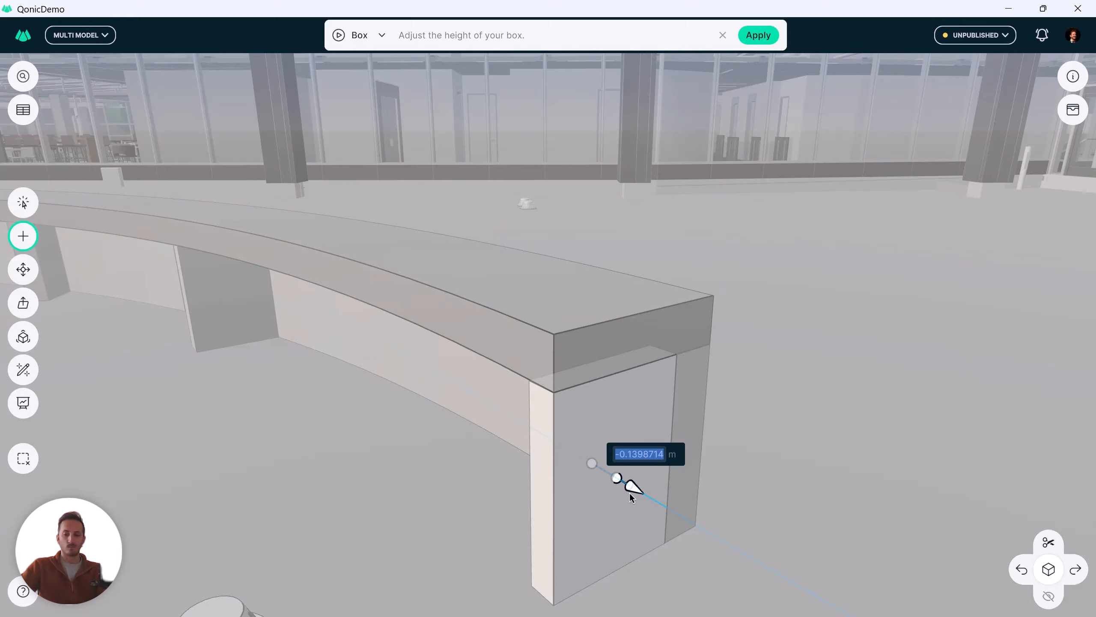
type("-0.2")
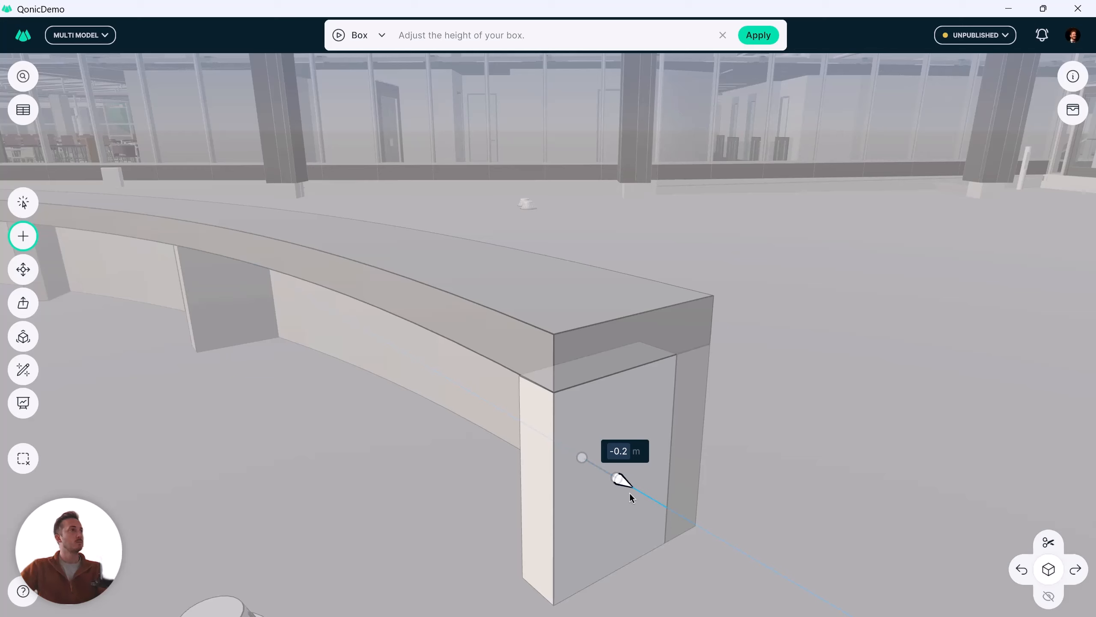
key("Return")
key("Escape")
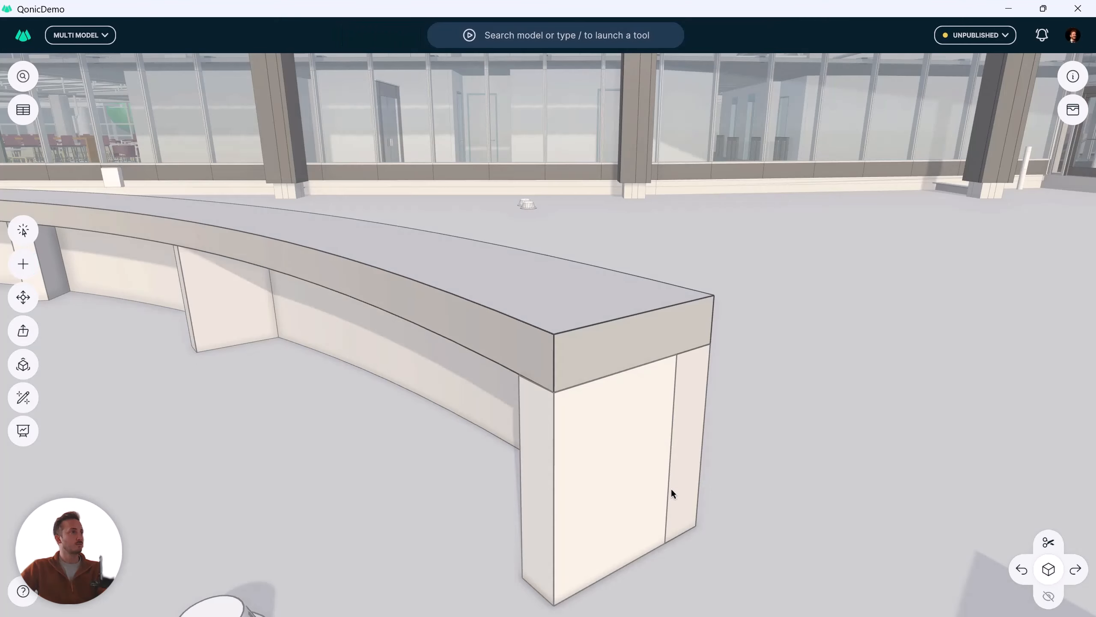
Examine the extended bench on the plaza and the facades and roofs of the surrounding headquarters buildings.
scroll(634, 319, "down", 15)
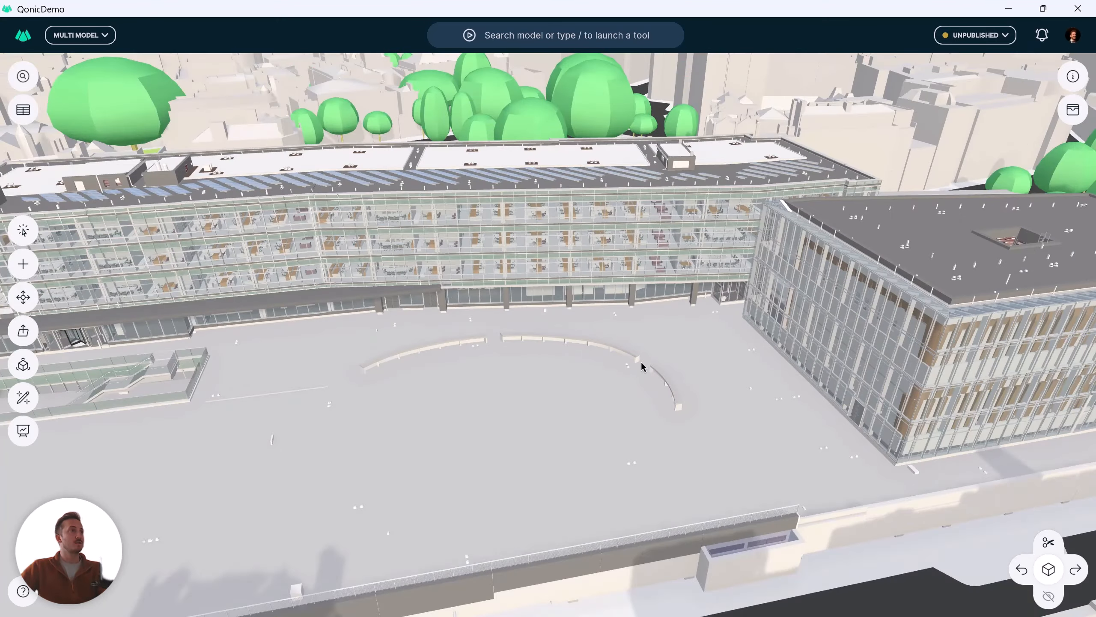
scroll(642, 366, "down", 10)
left_click_drag(634, 365, 656, 348)
scroll(639, 341, "up", 10)
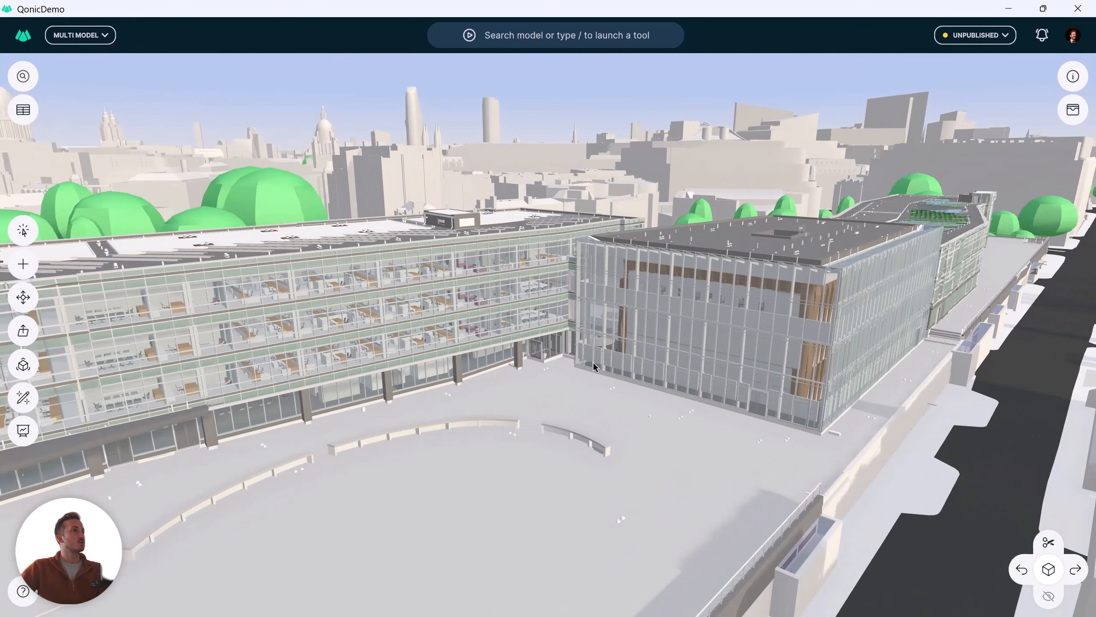
scroll(591, 367, "up", 3)
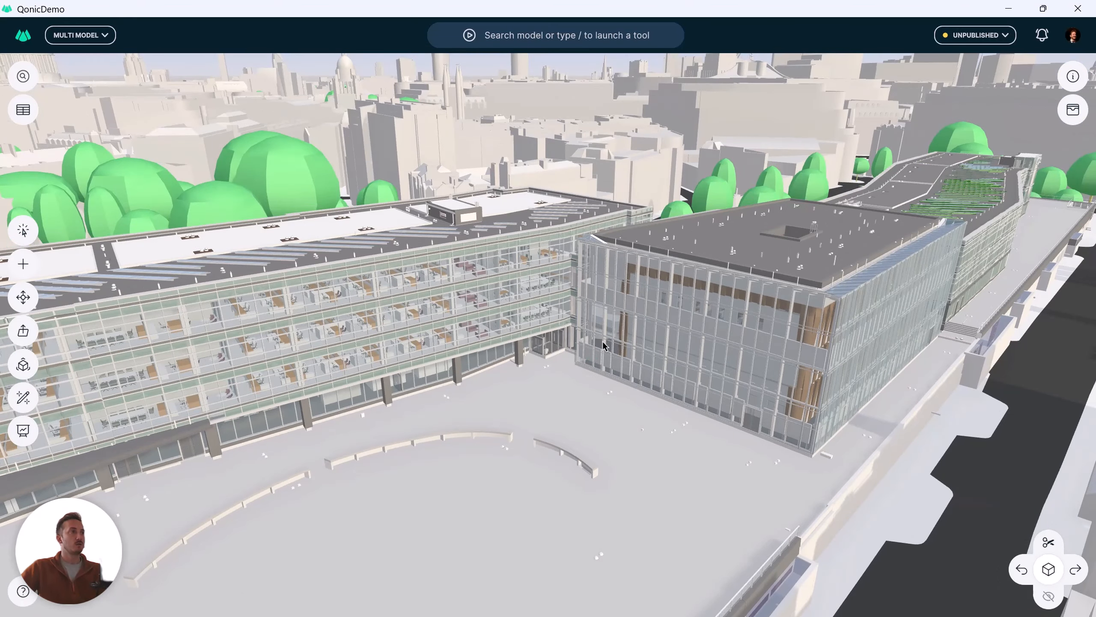
left_click_drag(603, 342, 592, 277)
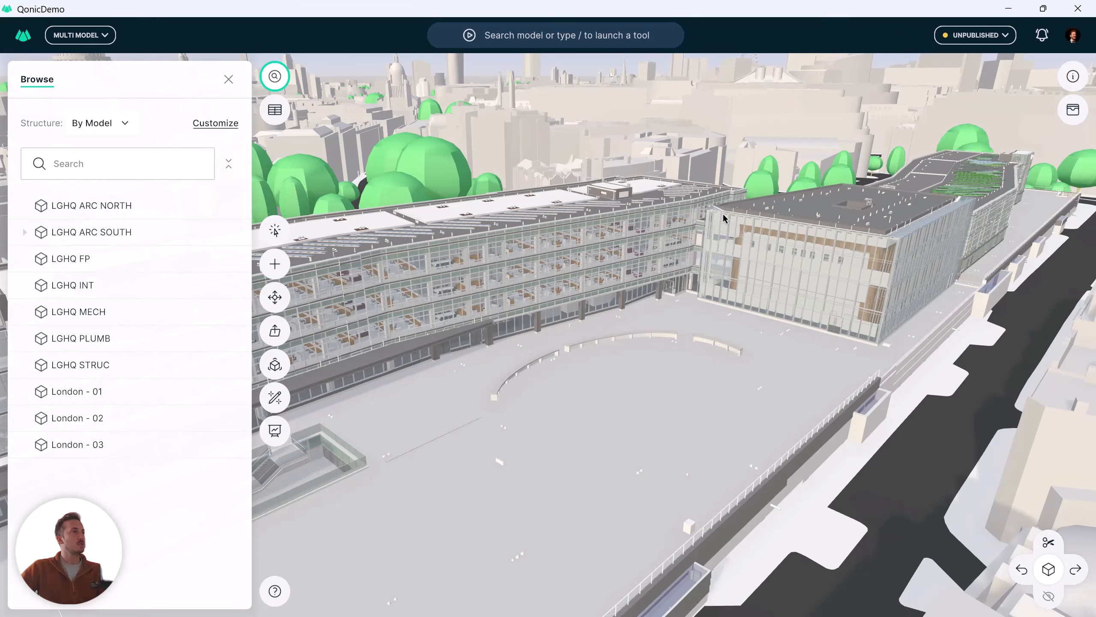
left_click_drag(717, 225, 822, 211)
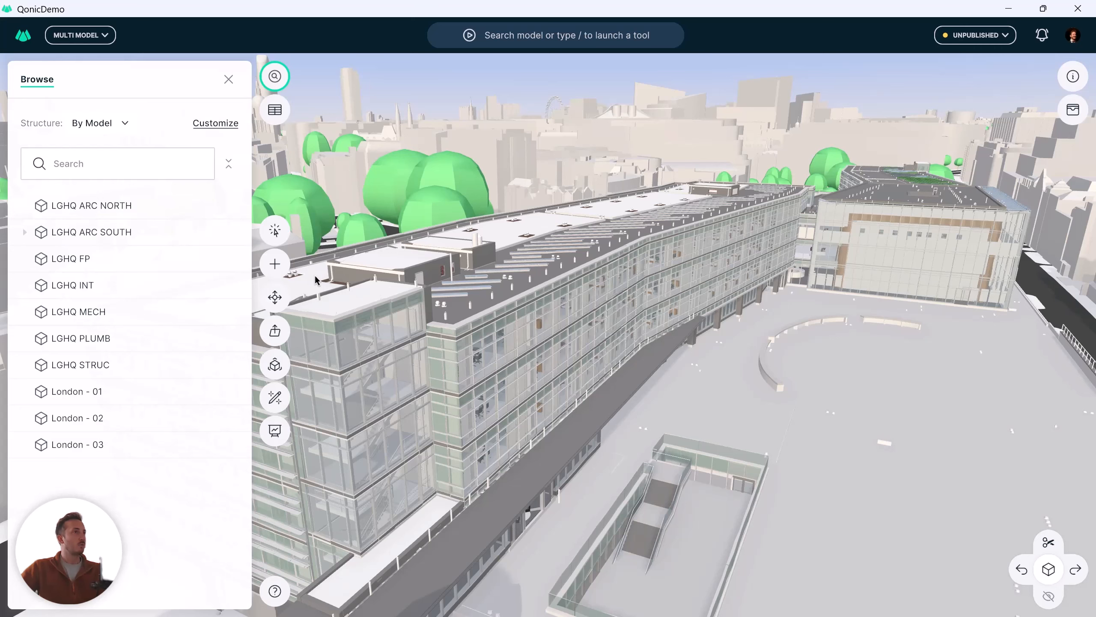
Remove the LGHQ ARC NORTH and LGHQ INT models from the visible scope.
left_click(132, 206)
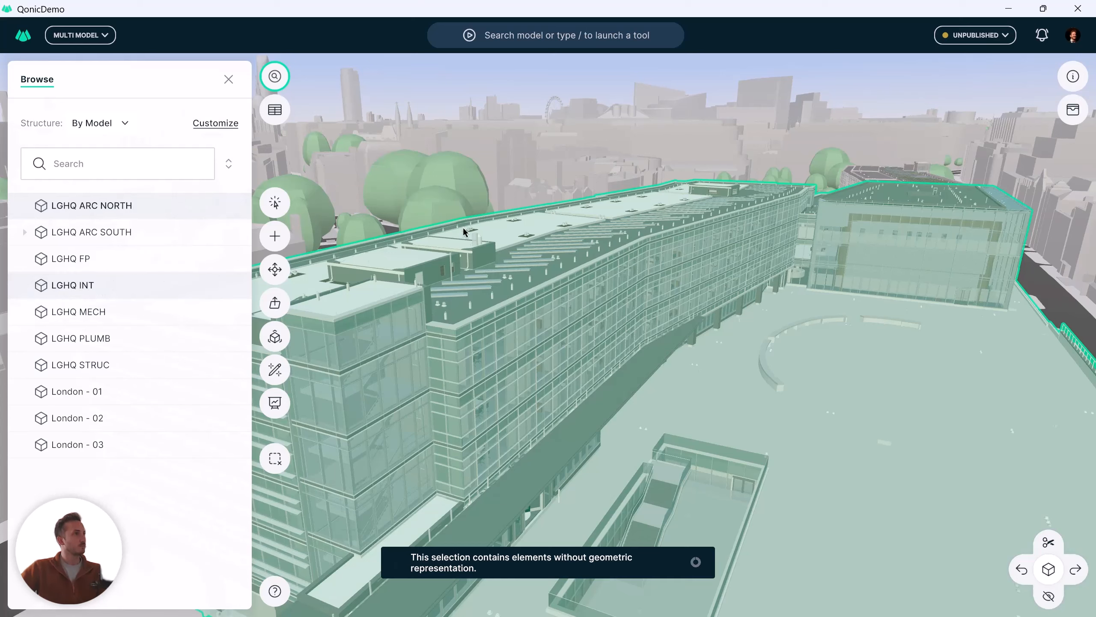
left_click(1049, 597)
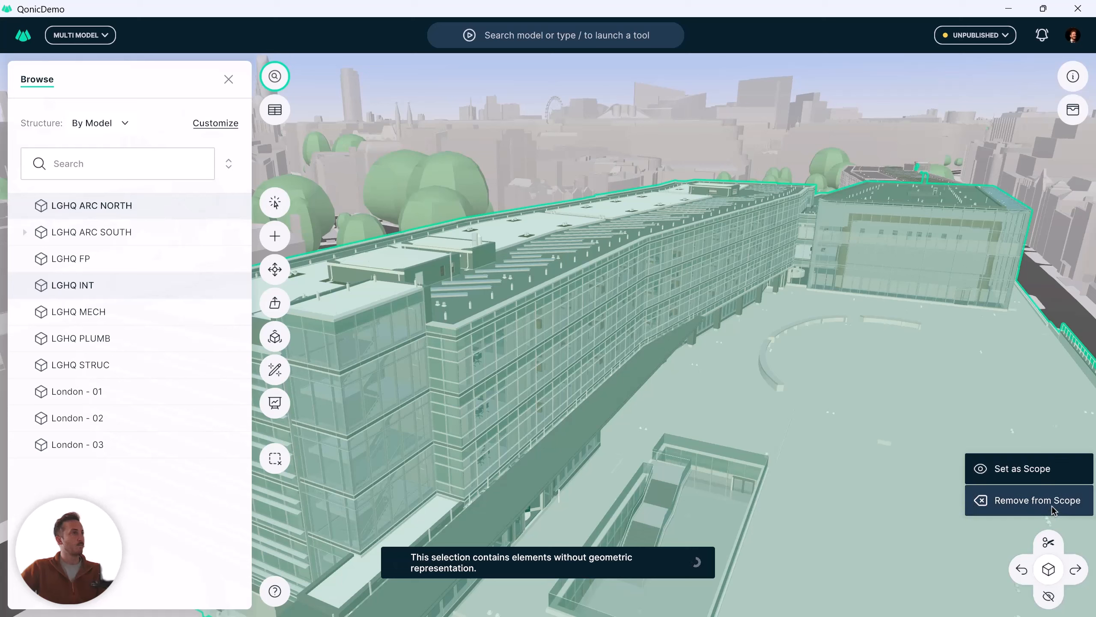
left_click(1038, 500)
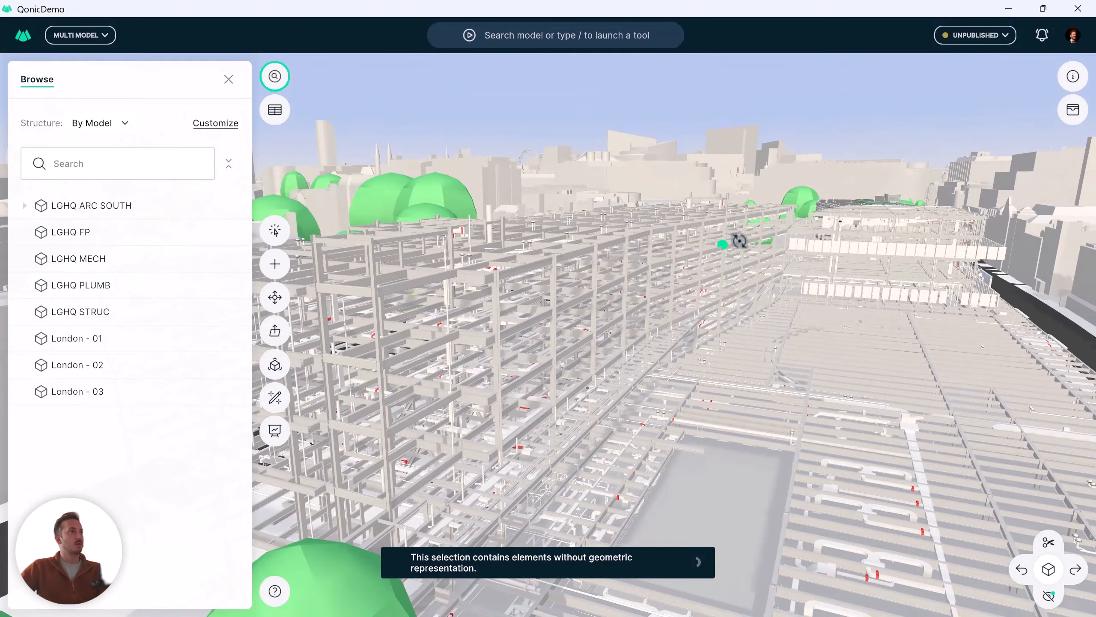
Examine the exposed structural frame and building services from above and from the street side.
middle_click_drag(670, 267, 866, 367)
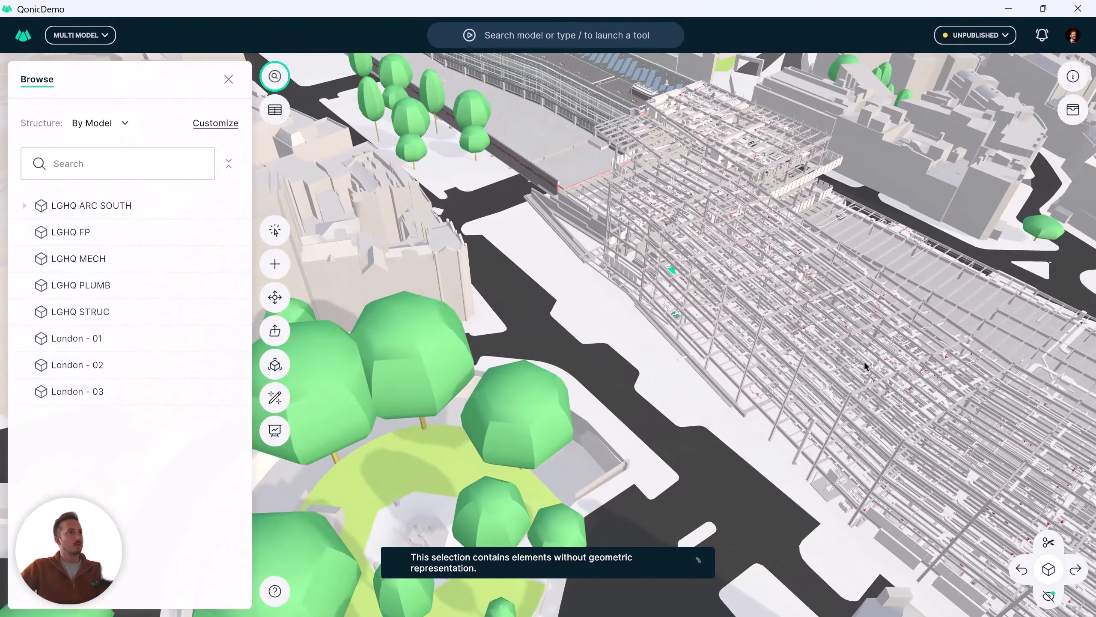
middle_click_drag(783, 299, 651, 147)
scroll(659, 324, "up", 3)
middle_click_drag(694, 258, 667, 187)
scroll(628, 351, "down", 10)
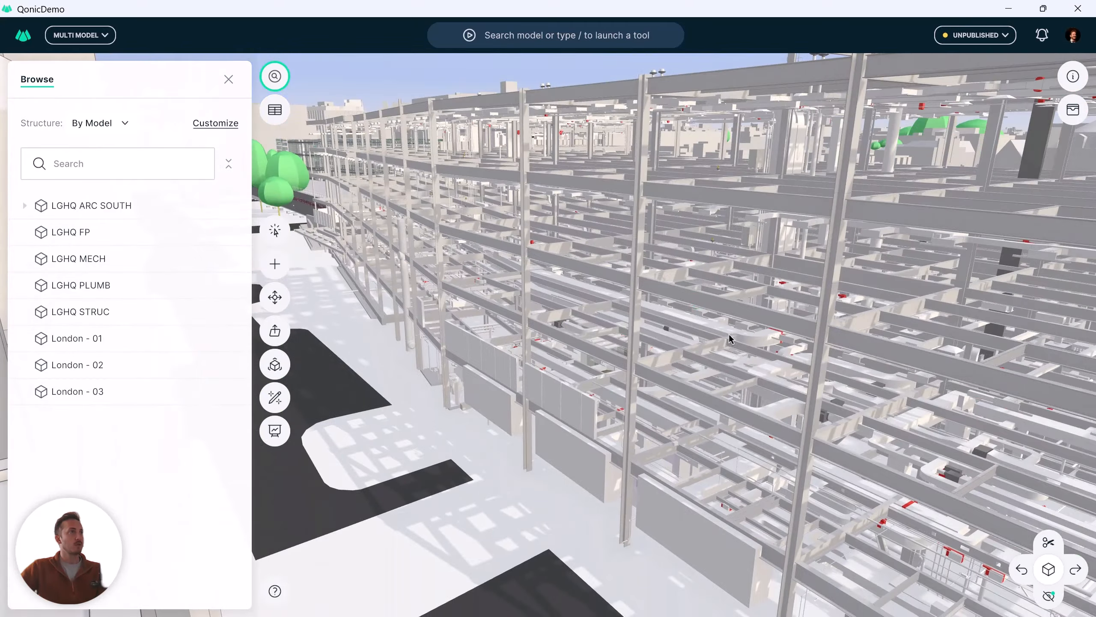
Scope the view to the Demo: Modeling group of the LGHQ ARC SOUTH model and close the model browser.
scroll(628, 351, "down", 10)
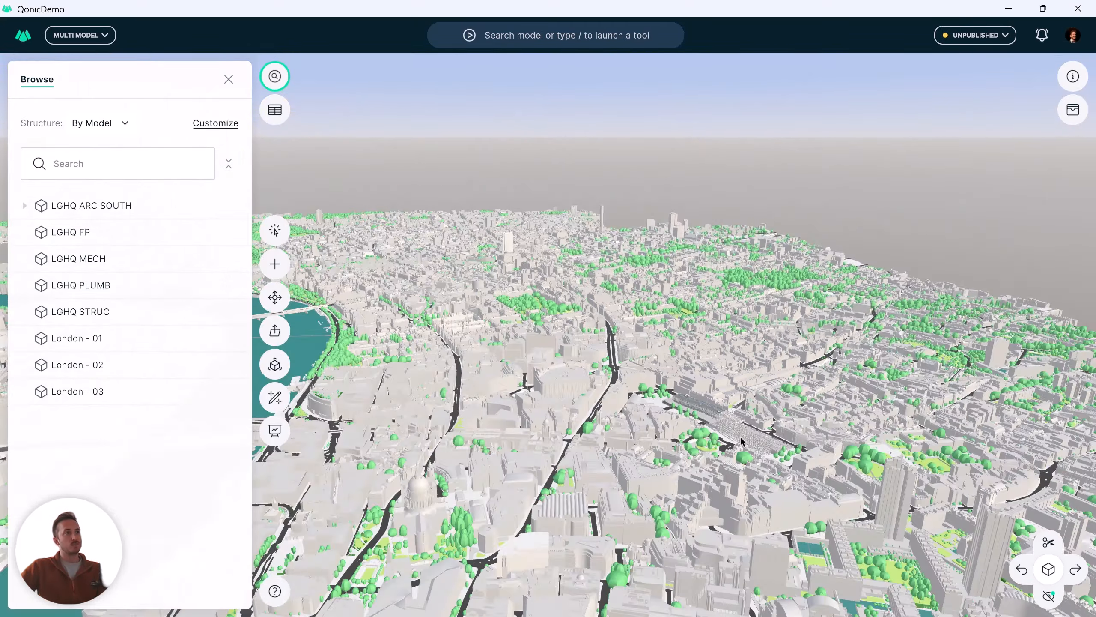
middle_click_drag(735, 426, 1011, 466)
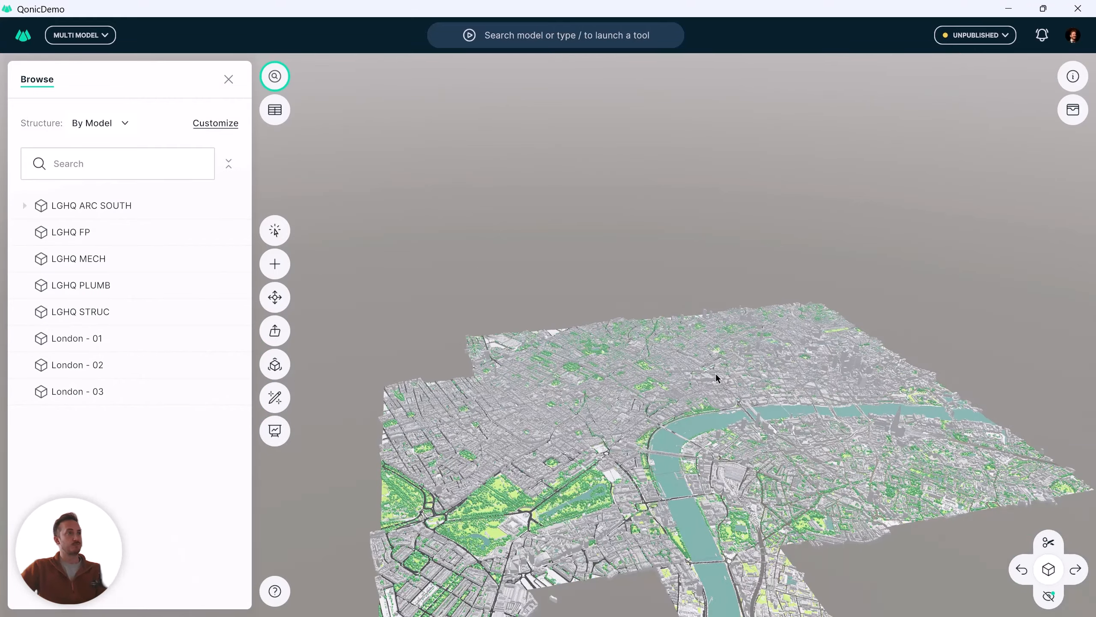
scroll(715, 372, "up", 10)
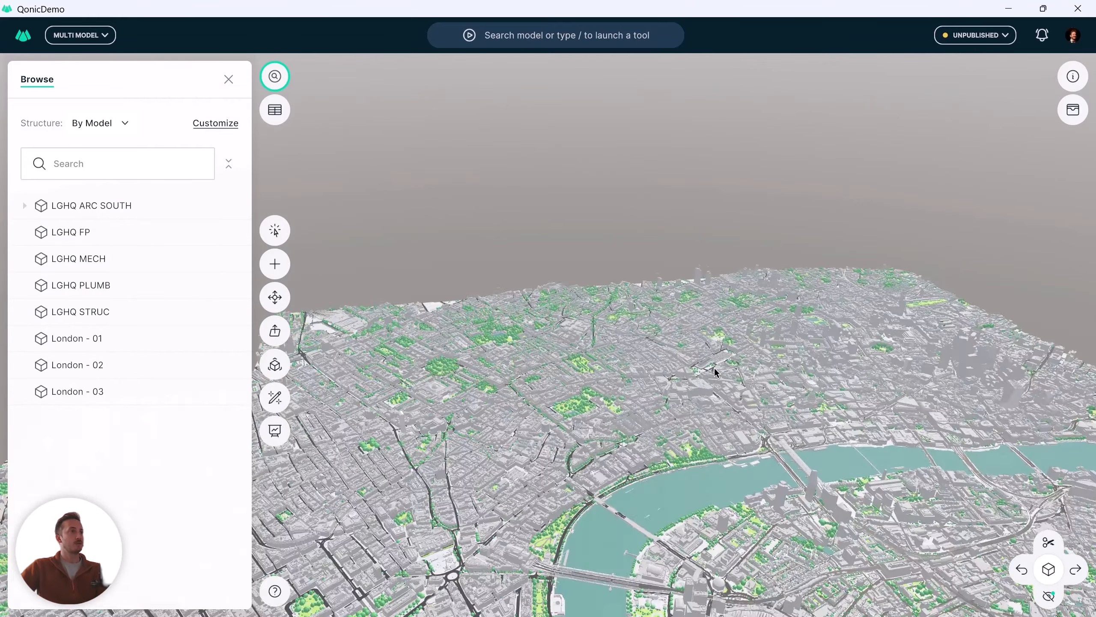
scroll(724, 324, "up", 10)
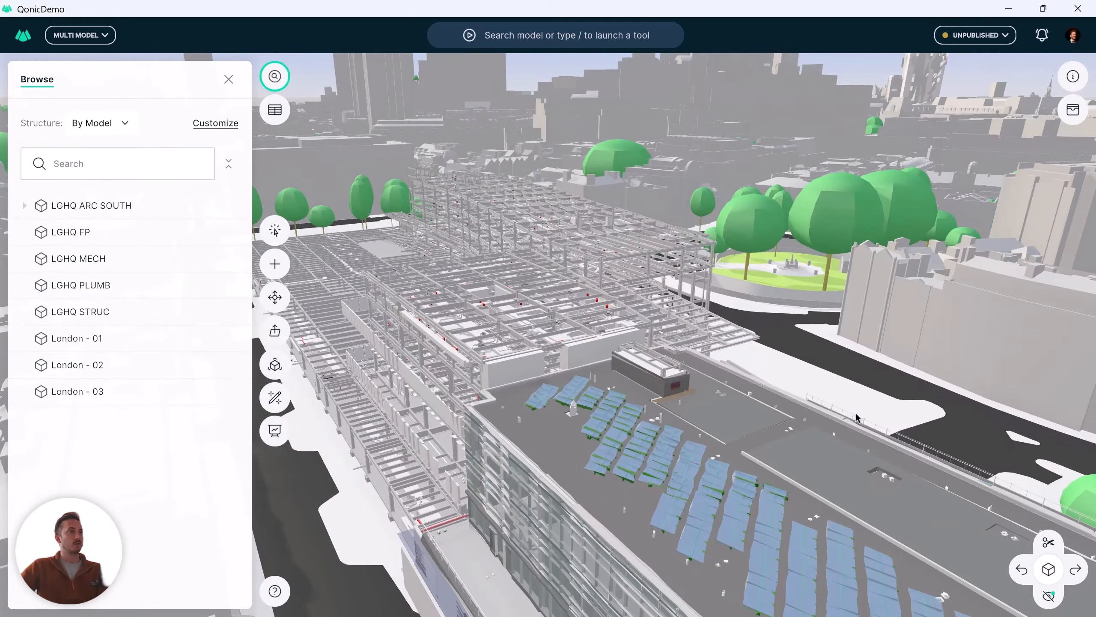
middle_click_drag(617, 357, 797, 362)
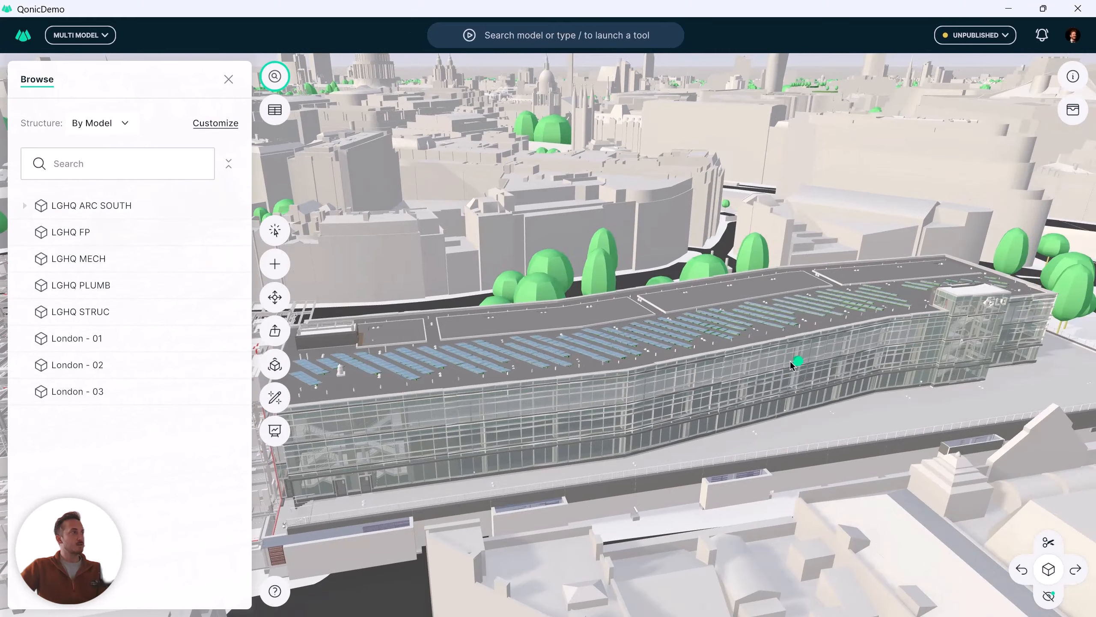
left_click(25, 206)
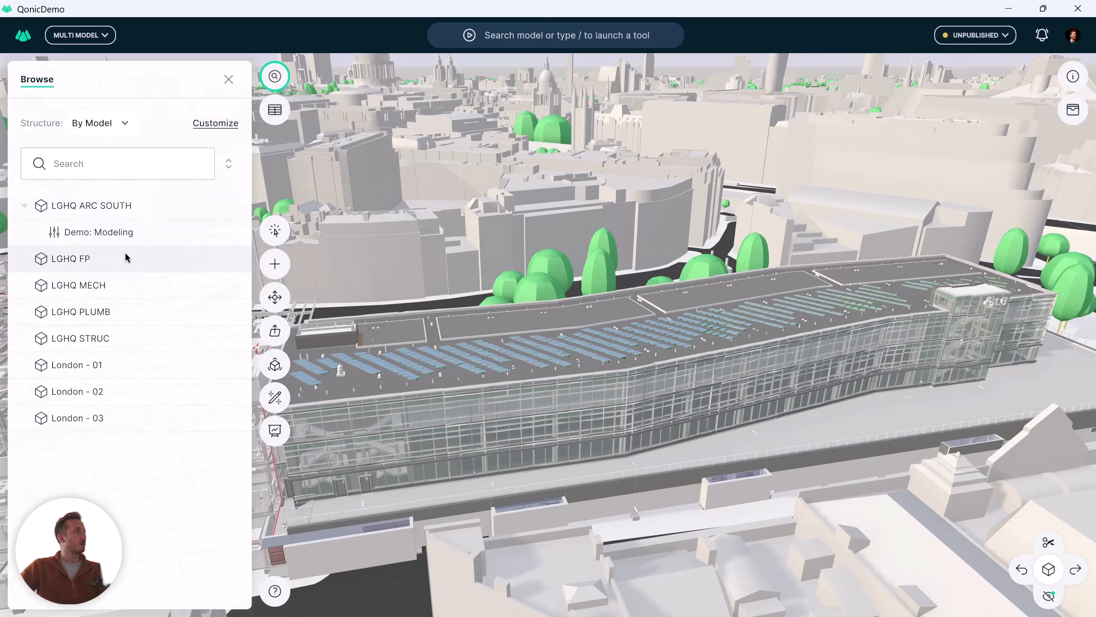
left_click(154, 242)
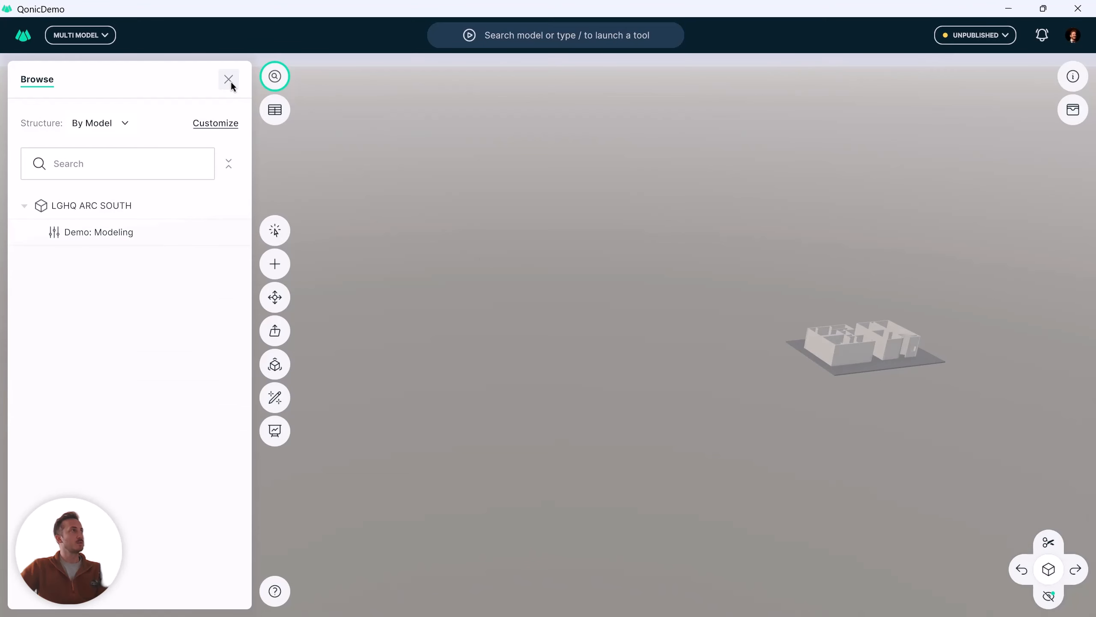
left_click(231, 83)
Switch to the presentation, advance it to the Advanced 3D Modelling slide, and return to the Qonic model.
key("ctrl+super+Right")
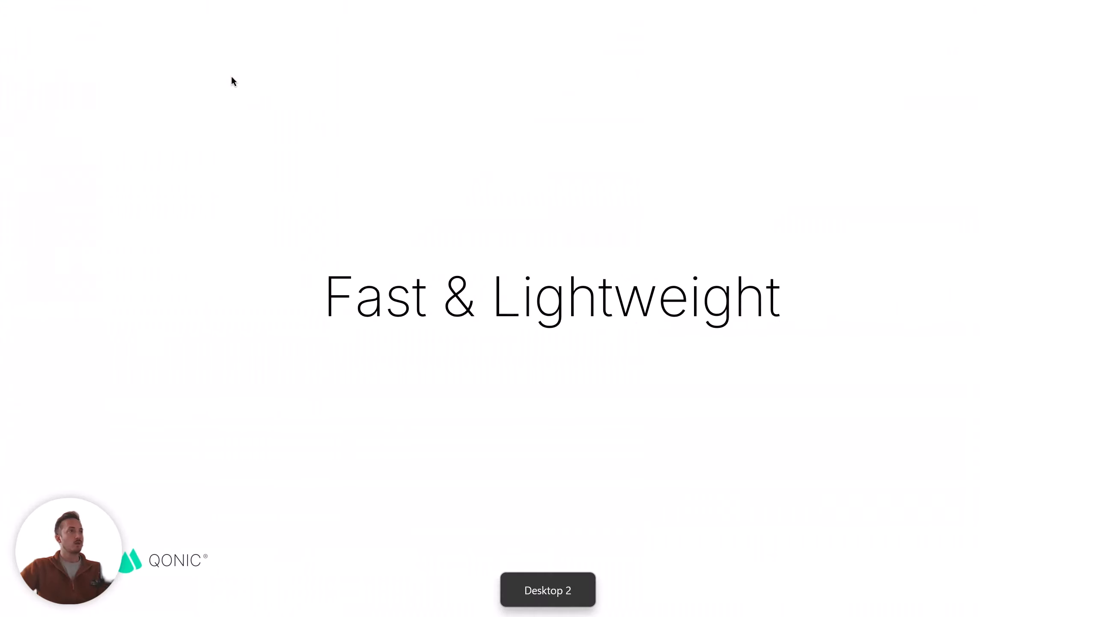
left_click(498, 299)
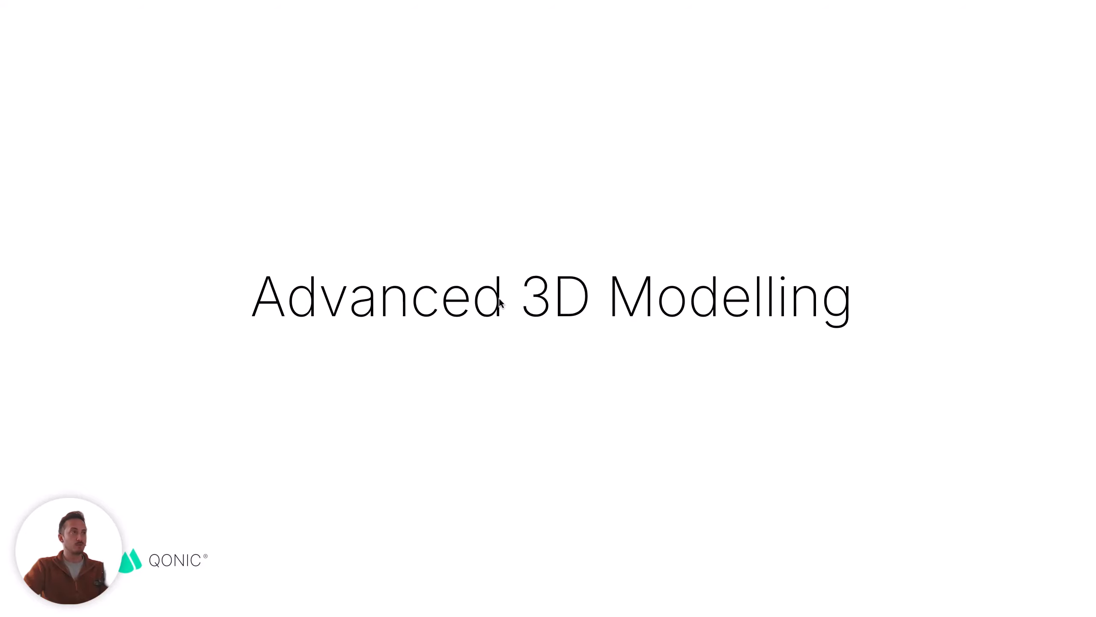
key("ctrl+super+Left")
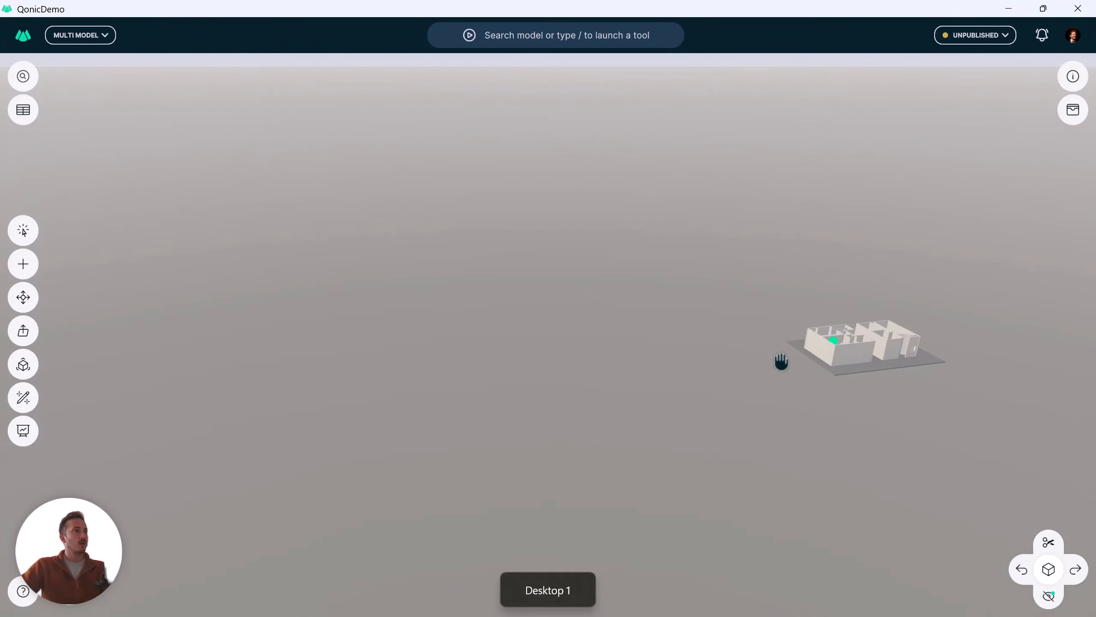
Make LGHQ ARC SOUTH the active model for editing in the multi-model setup.
left_click_drag(781, 362, 595, 349)
scroll(559, 326, "up", 6)
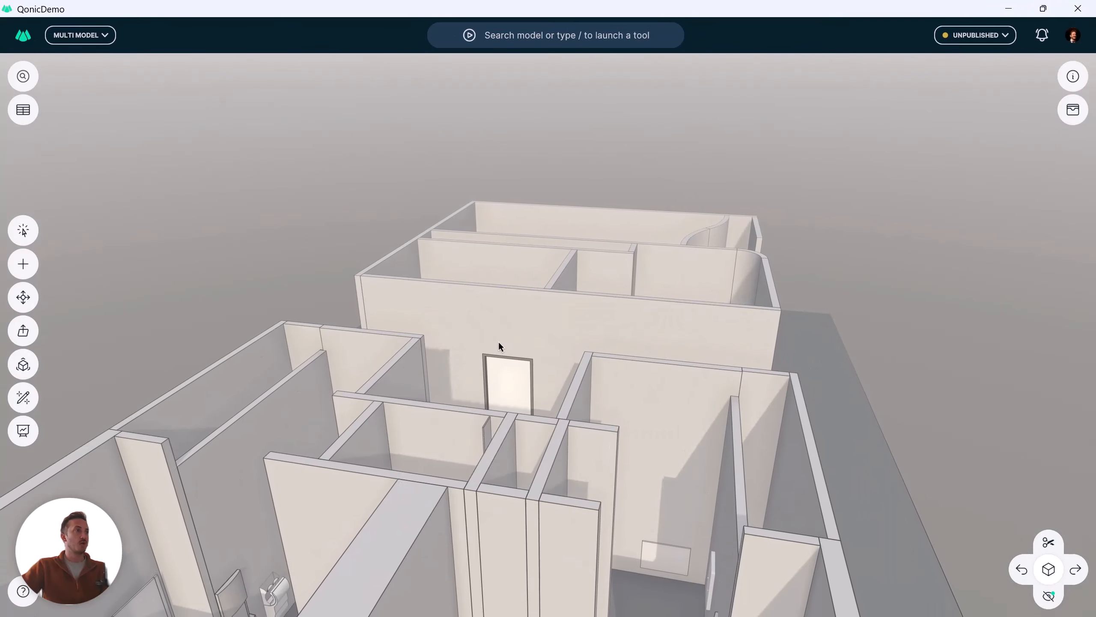
middle_click_drag(498, 341, 588, 341)
scroll(542, 324, "down", 4)
middle_click_drag(531, 381, 538, 283)
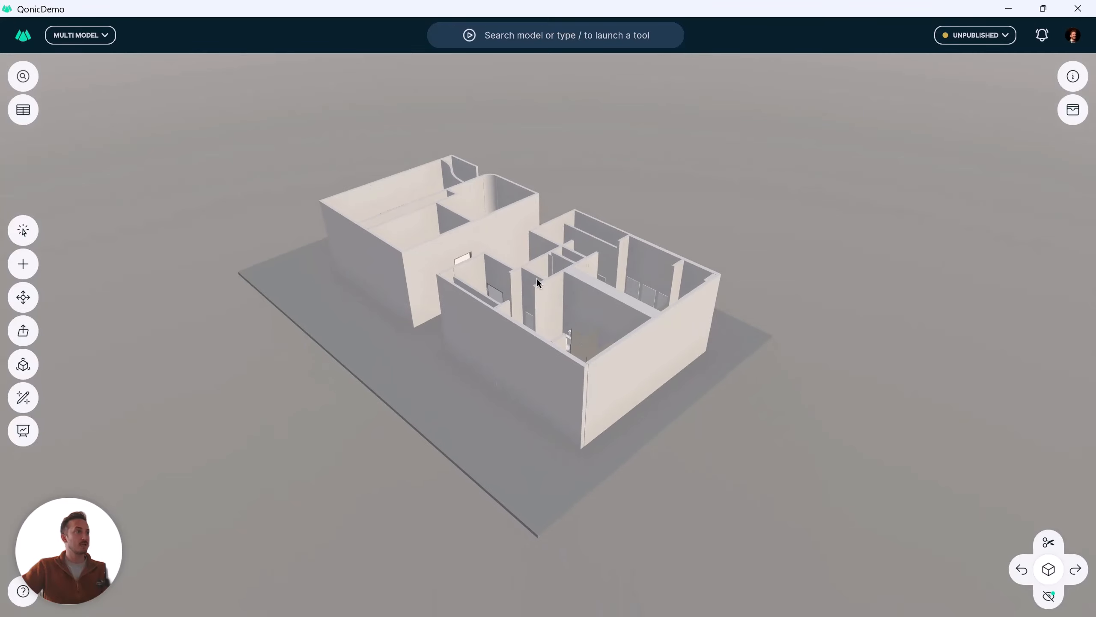
left_click(106, 40)
left_click(542, 245)
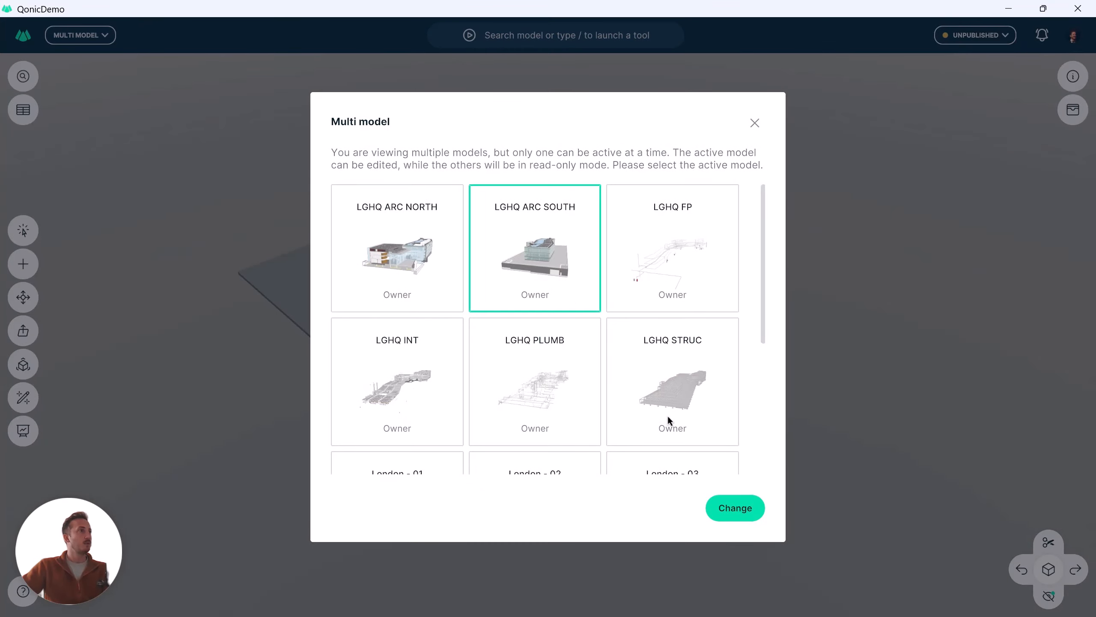
left_click(730, 508)
Slice the floor slab with a plane taken from the building's outer end wall, offset about -7.877 m to the wall face beside the gap.
middle_click_drag(497, 369, 564, 440)
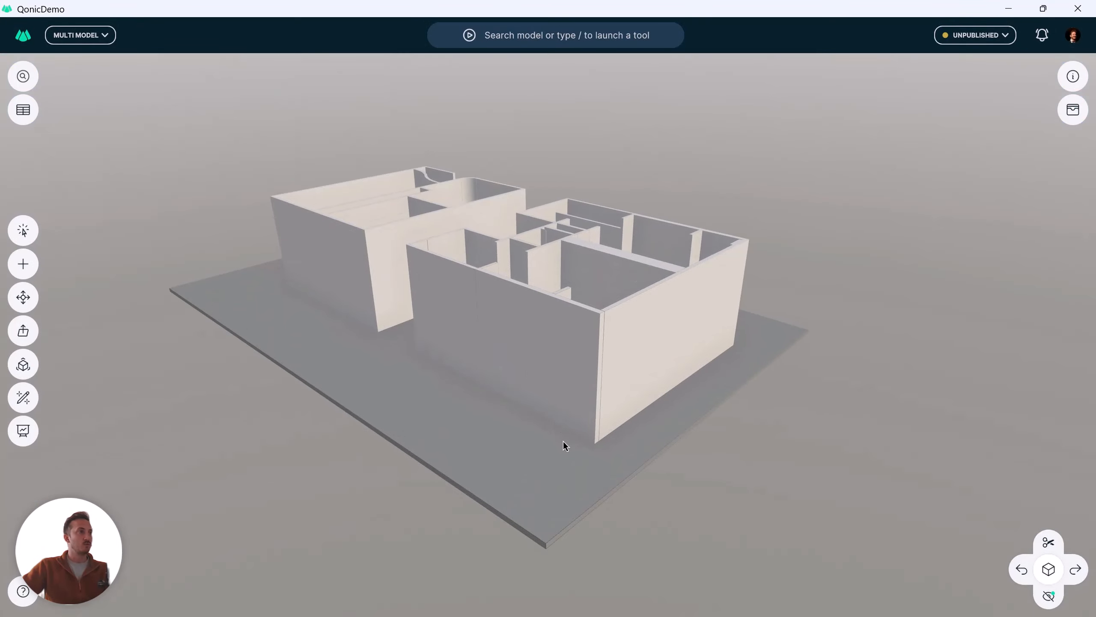
left_click(570, 466)
type("/slice")
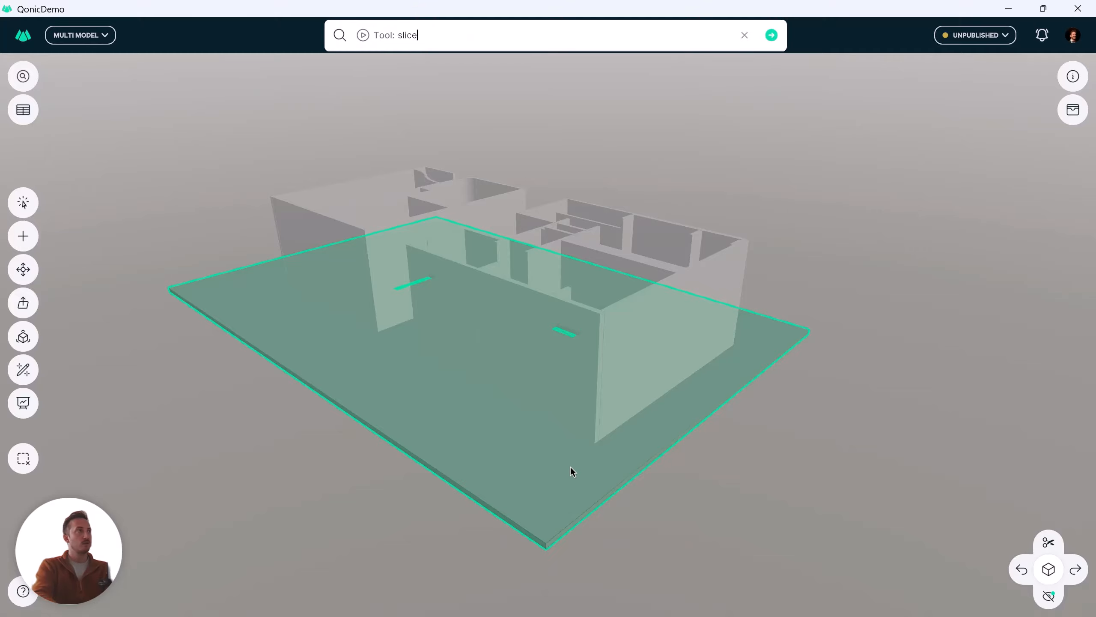
key("Return")
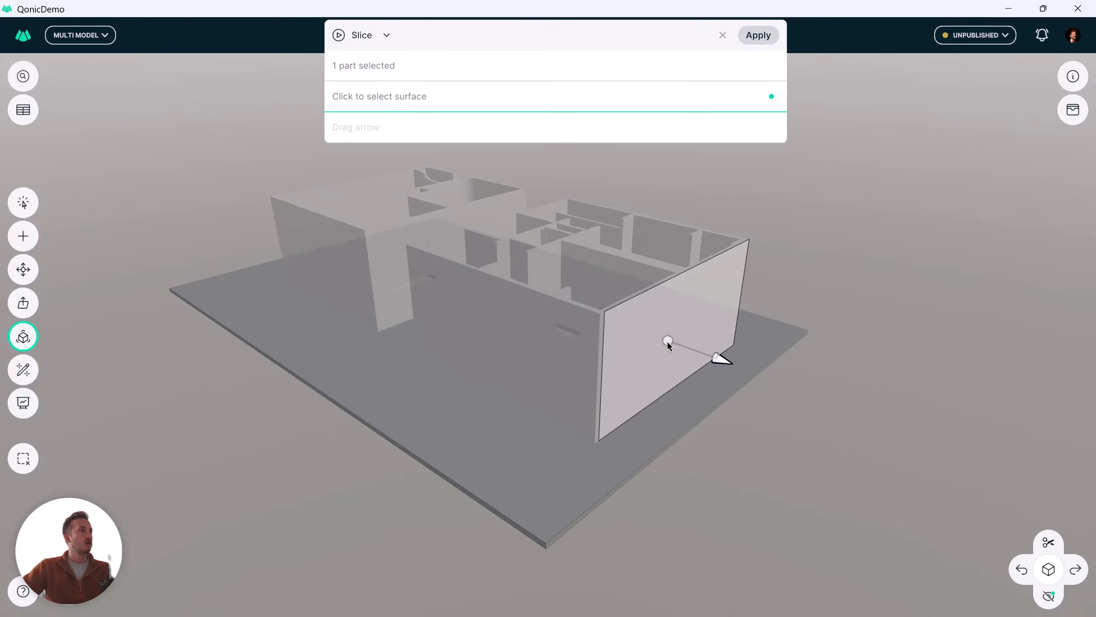
left_click(667, 341)
middle_click_drag(611, 395, 662, 343)
scroll(674, 337, "up", 3)
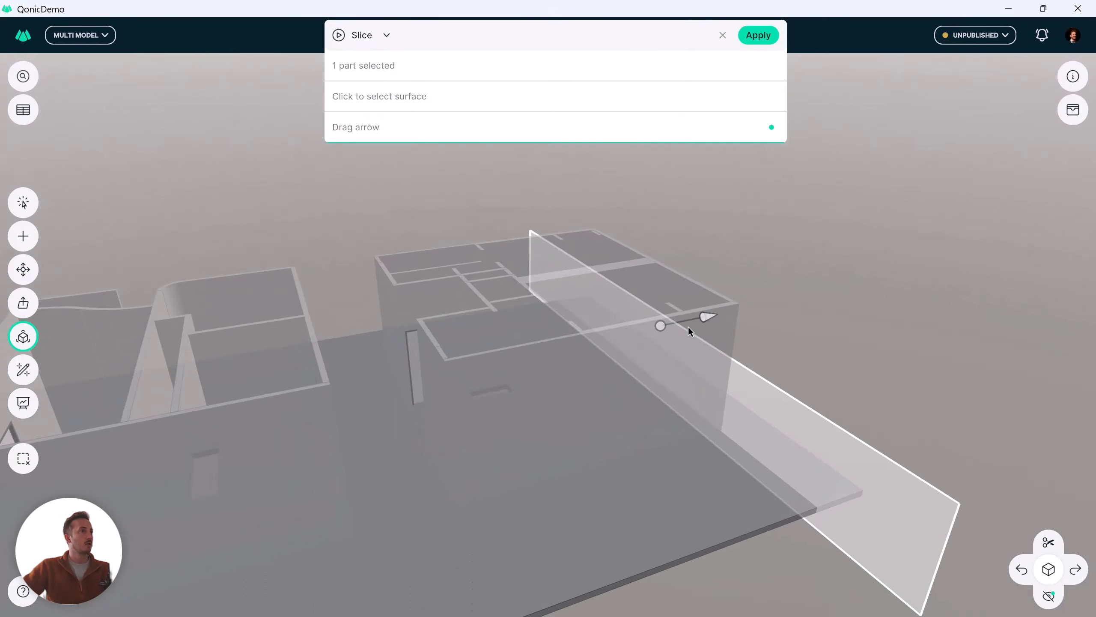
left_click_drag(702, 317, 517, 387)
middle_click_drag(490, 435, 608, 393)
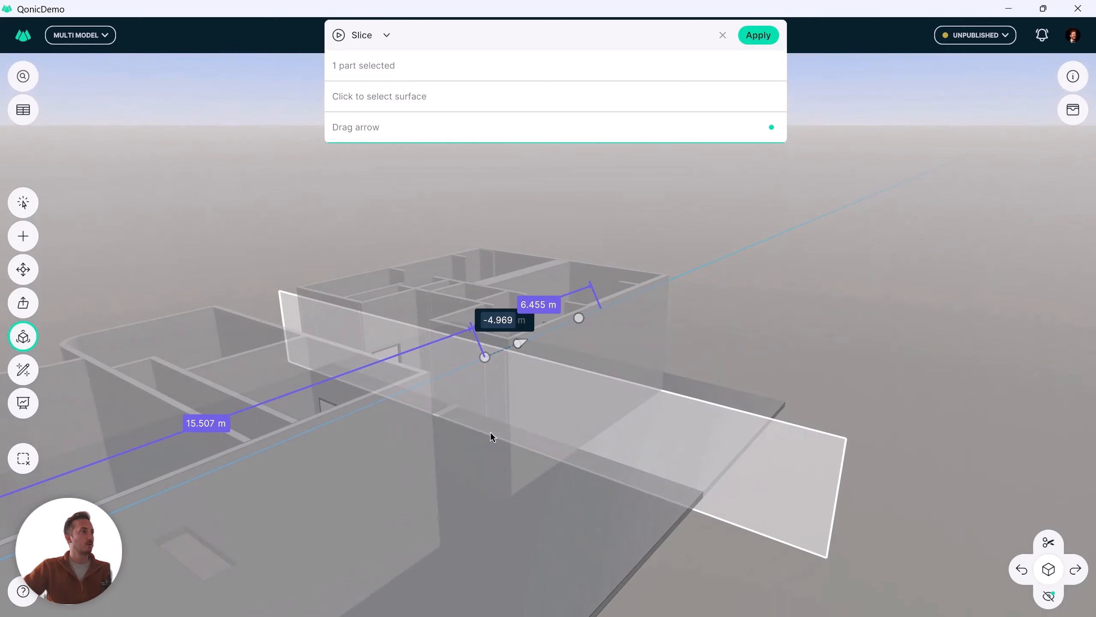
left_click(491, 433)
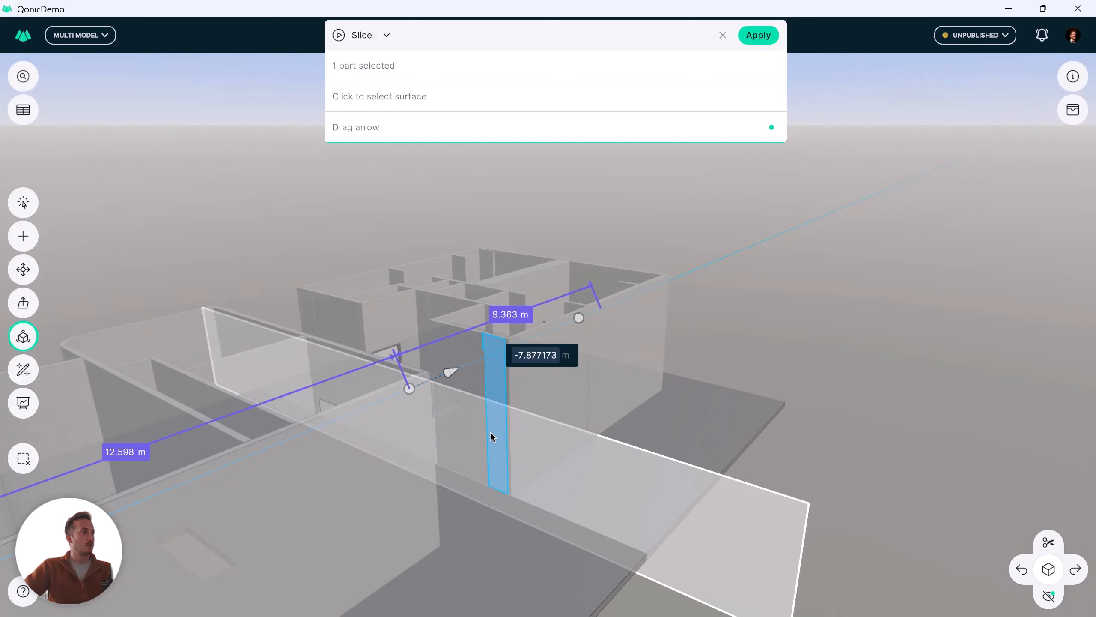
key("Return")
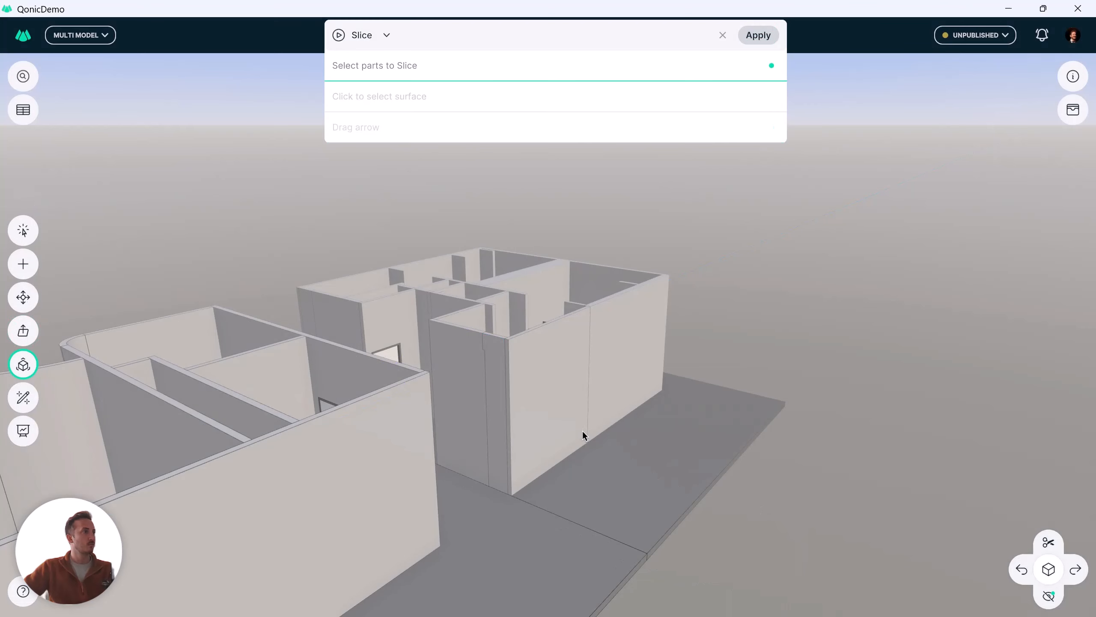
key("Escape")
Select the slab halves on both sides of the cut in turn to check that they are separate parts.
scroll(623, 540, "up", 3)
middle_click_drag(628, 524, 471, 423)
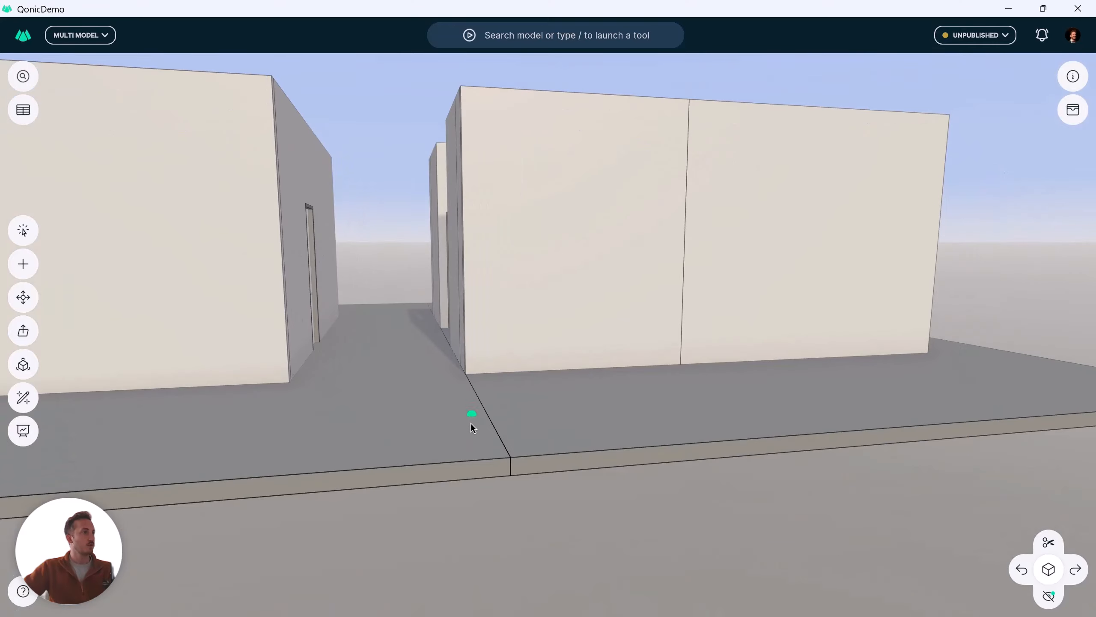
left_click(471, 423)
left_click(541, 447)
key("Escape")
Remove the building beside the cut and its slab half from the scope, keeping the building with the curved walls.
scroll(551, 379, "down", 4)
middle_click_drag(551, 379, 478, 305)
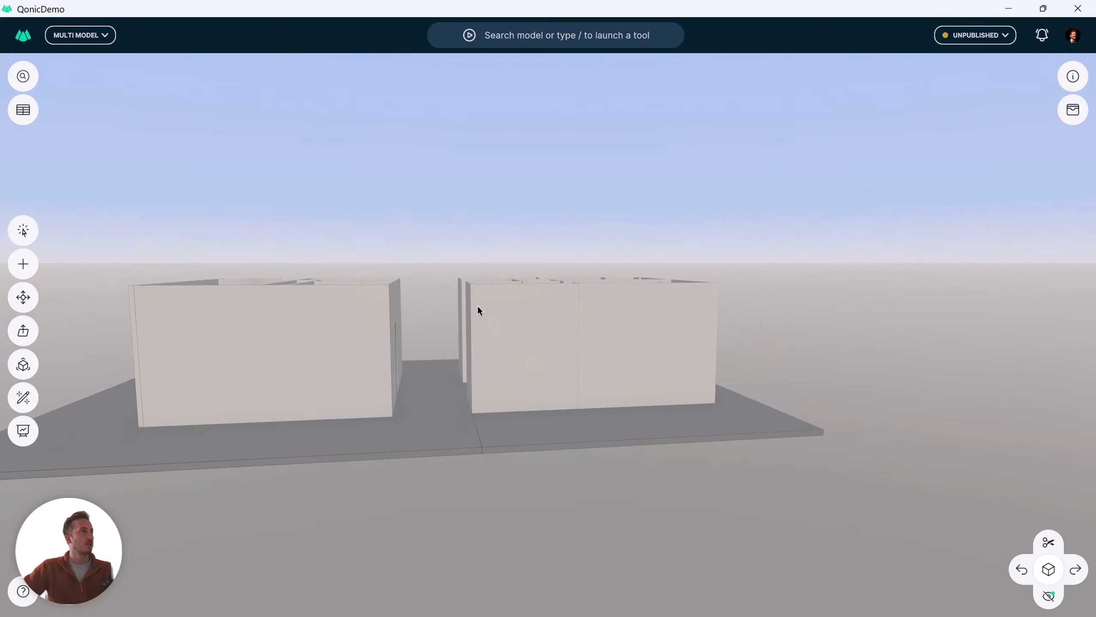
left_click_drag(441, 253, 721, 444)
left_click(1048, 542)
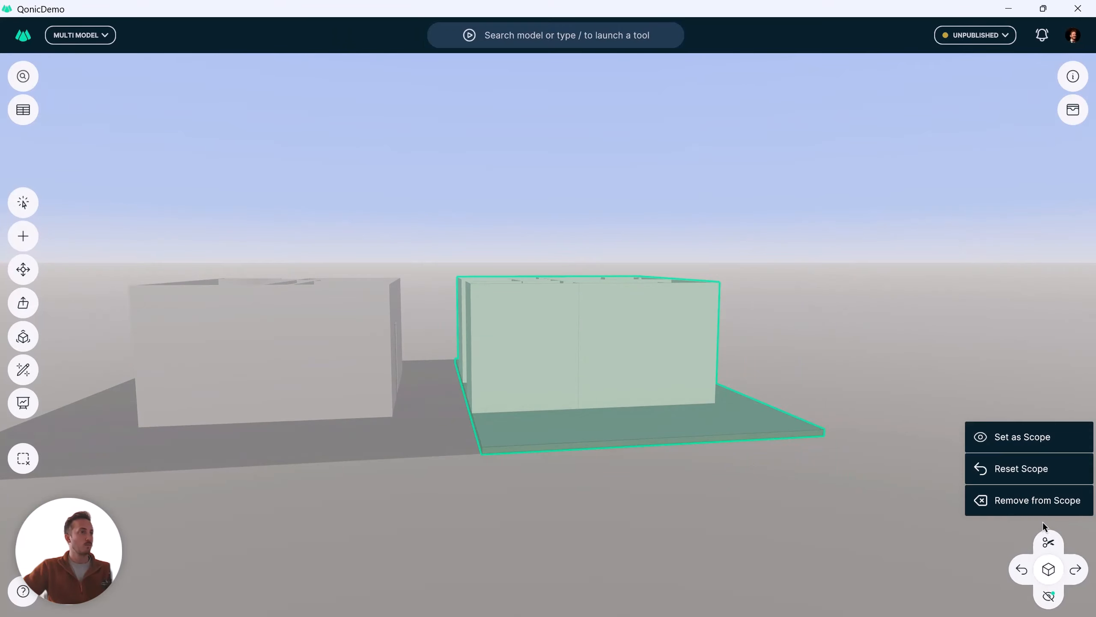
left_click(1041, 505)
Copy the door 1.5 m along the outer wall with the Transform tool.
middle_click_drag(399, 400, 314, 398)
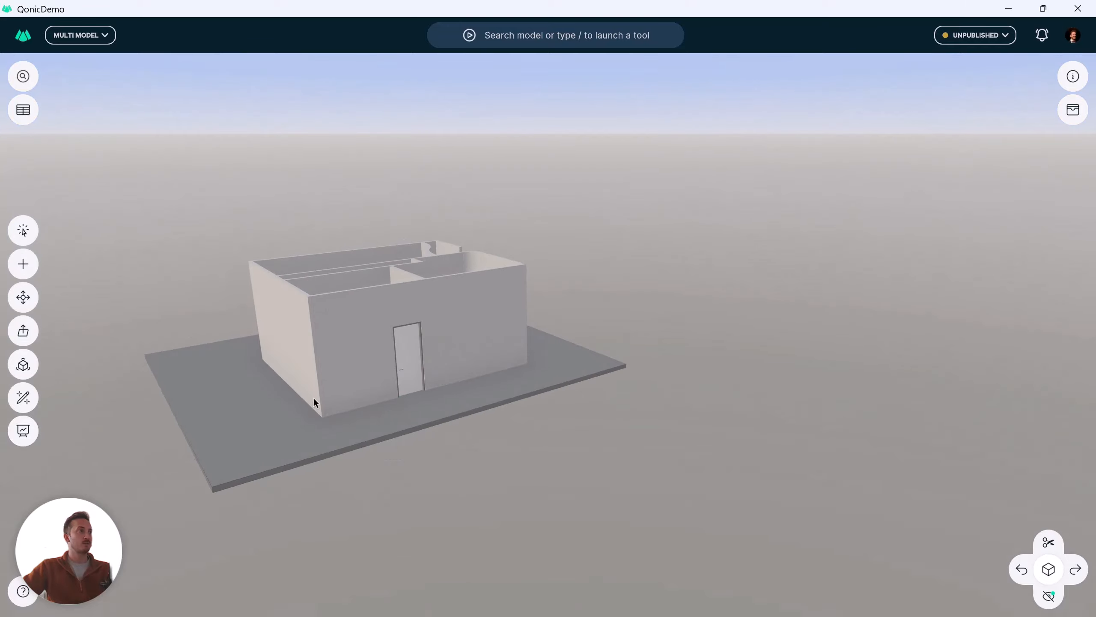
scroll(313, 398, "up", 2)
middle_click_drag(420, 379, 361, 429)
scroll(475, 382, "up", 3)
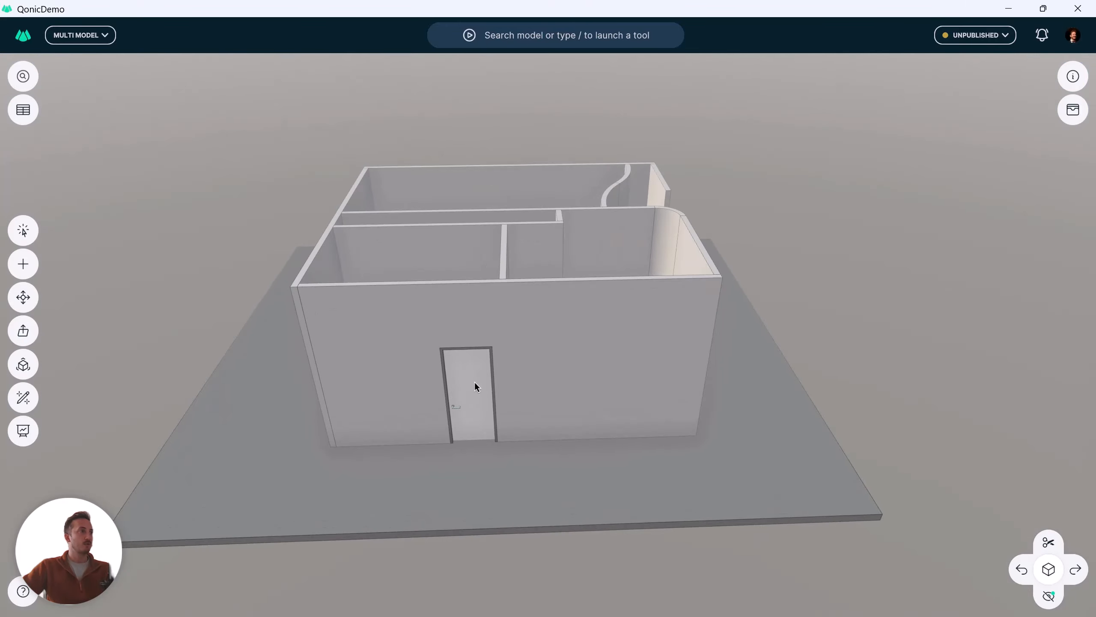
middle_click_drag(475, 388, 487, 400)
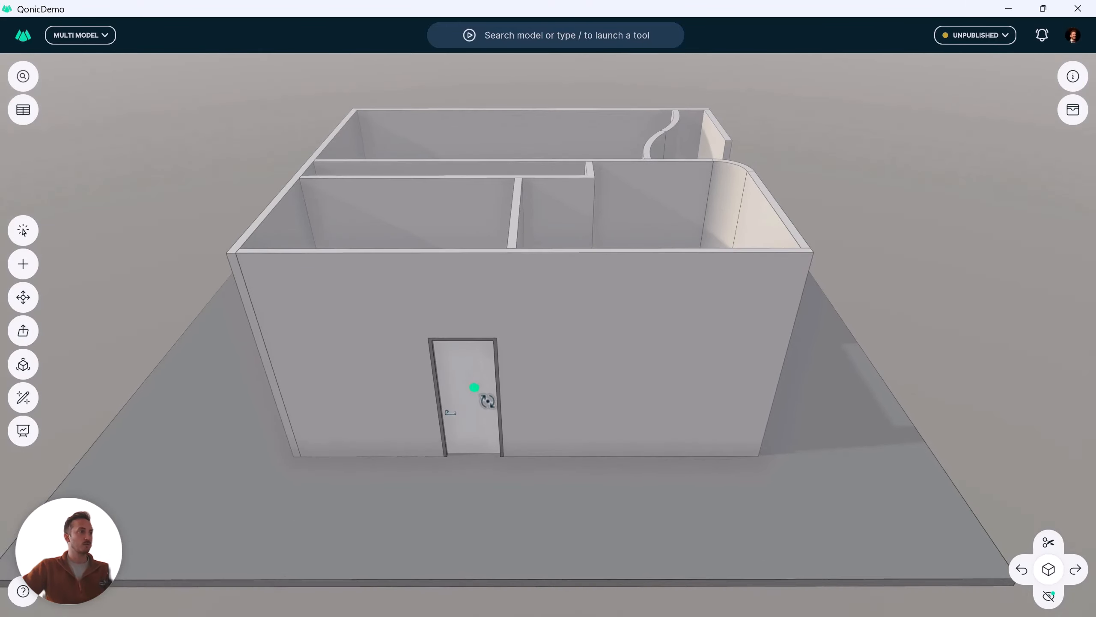
left_click(24, 299)
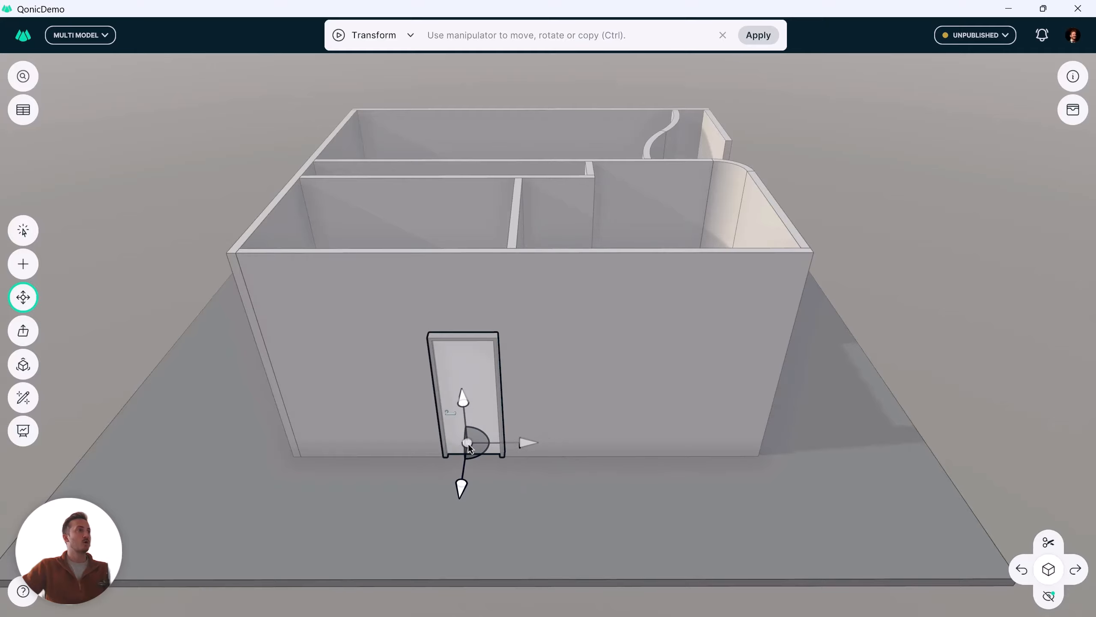
left_click(468, 444)
left_click_drag(529, 445, 606, 448, "ctrl")
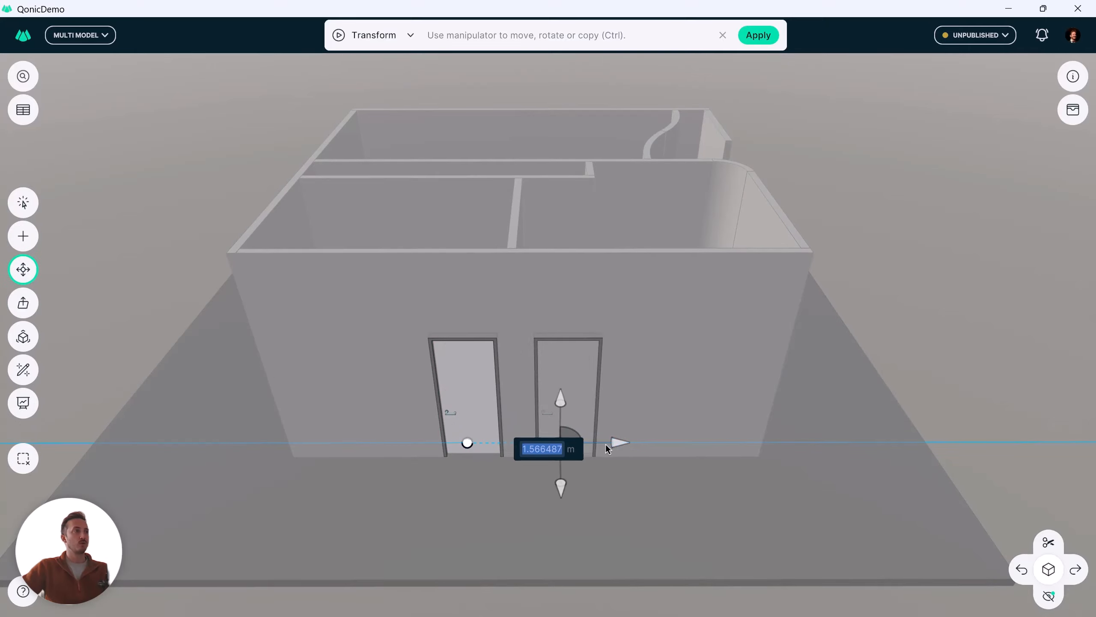
type("1.5")
key("Return")
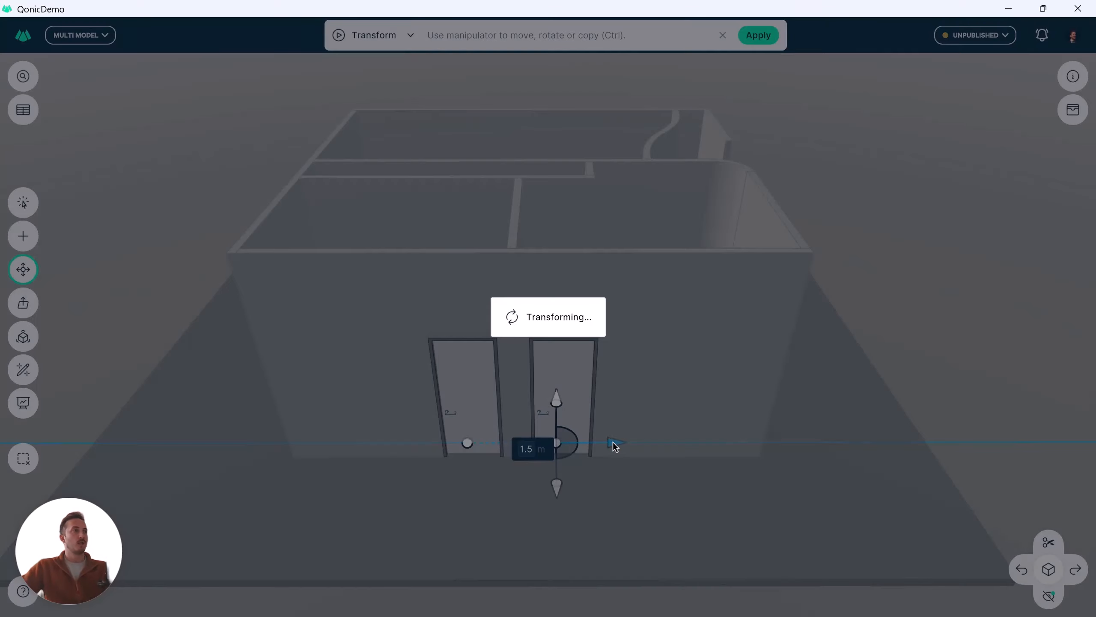
Move the outer wall holding the two doors inward by -0.3 m, keeping attached parts connected.
middle_click_drag(580, 354, 611, 350)
left_click(583, 320)
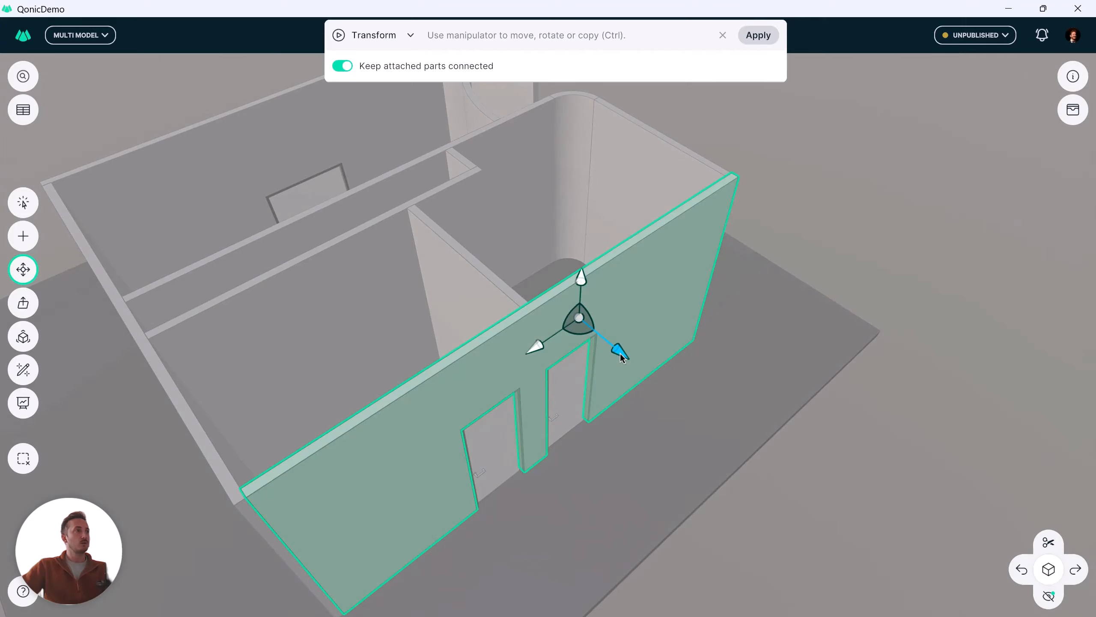
left_click_drag(619, 348, 610, 337)
type("-")
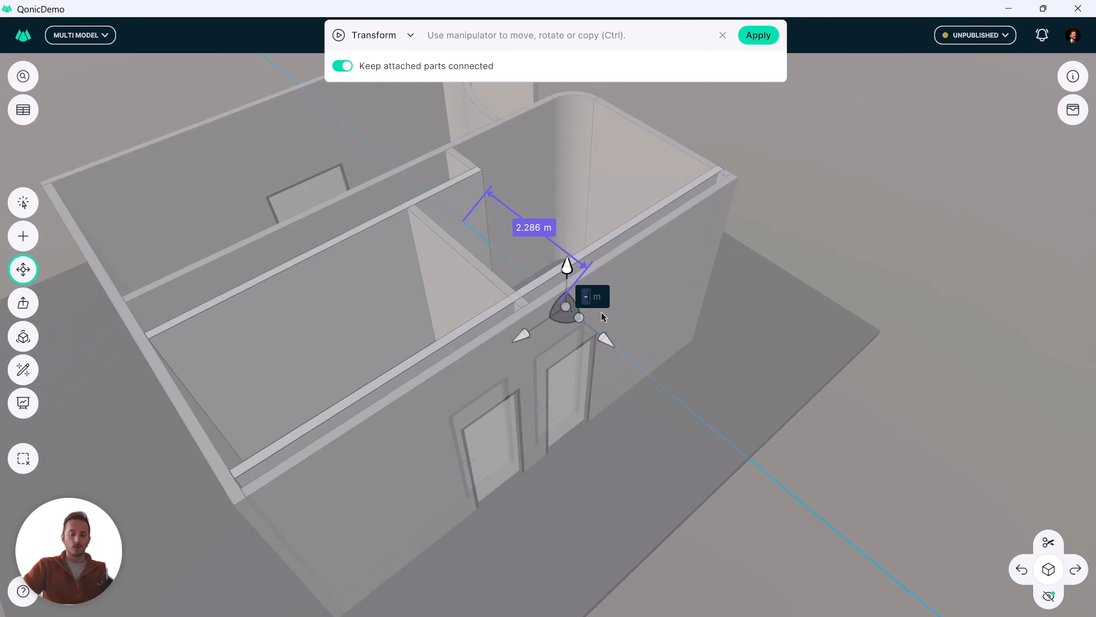
type("..3")
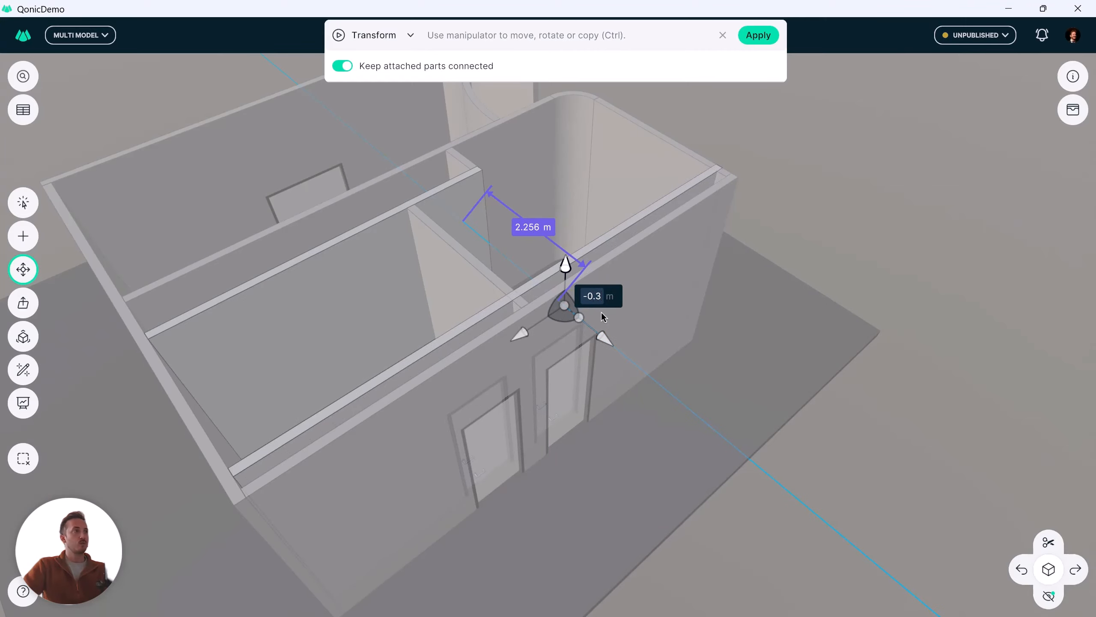
key("Return")
key("Escape")
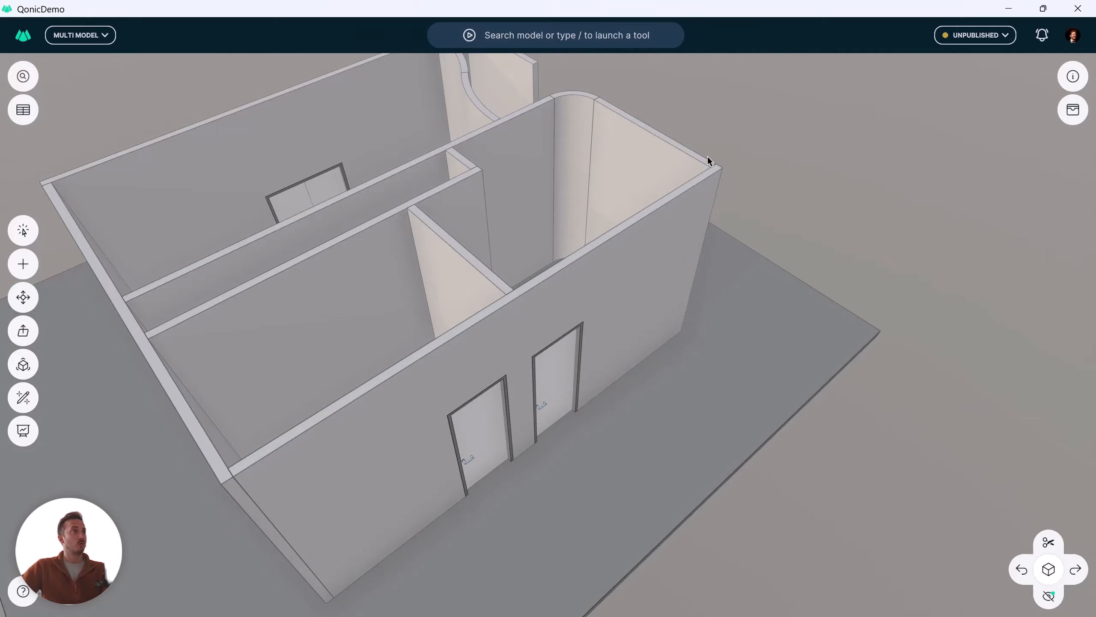
View the remaining building's wall layout from directly above.
middle_click_drag(630, 264, 607, 318)
left_click_drag(678, 357, 579, 348)
right_click_drag(574, 329, 560, 353)
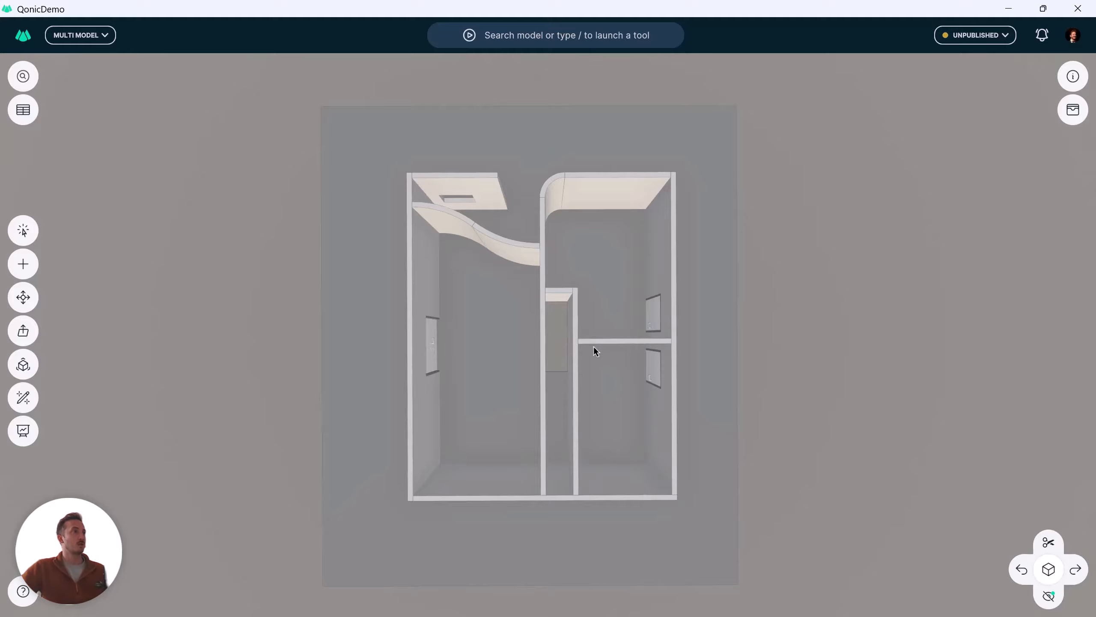
right_click_drag(595, 348, 581, 339)
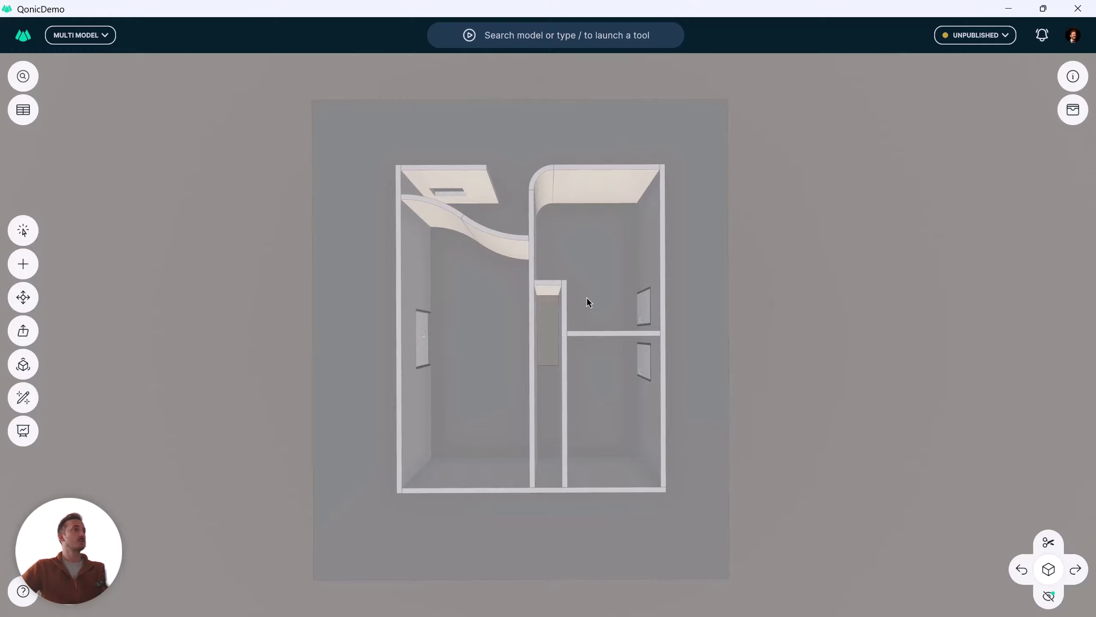
scroll(576, 307, "up", 3)
scroll(573, 306, "down", 2)
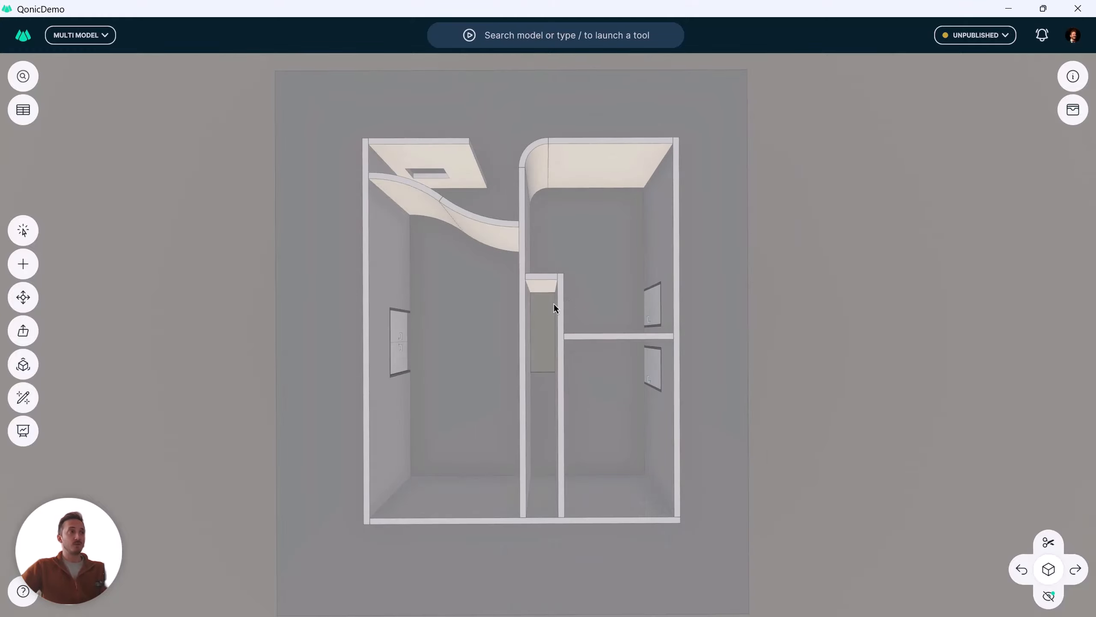
scroll(554, 305, "down", 2)
scroll(554, 305, "up", 2)
middle_click_drag(563, 306, 555, 300)
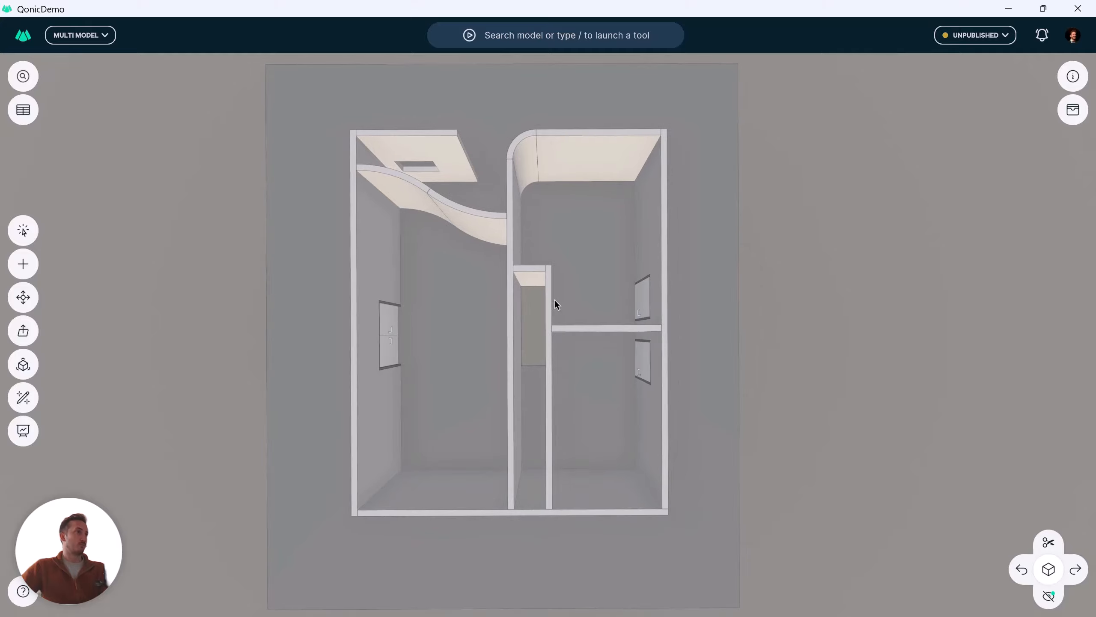
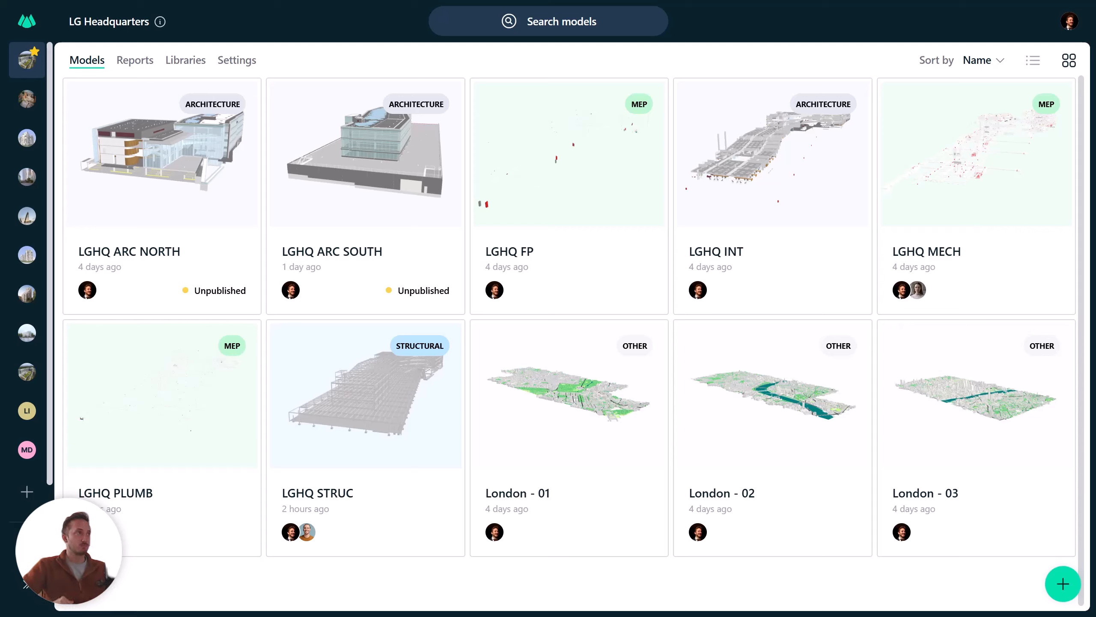
Open the LGHQ STRUC and LGHQ PLUMB models together from the LG Headquarters project.
left_click(412, 434)
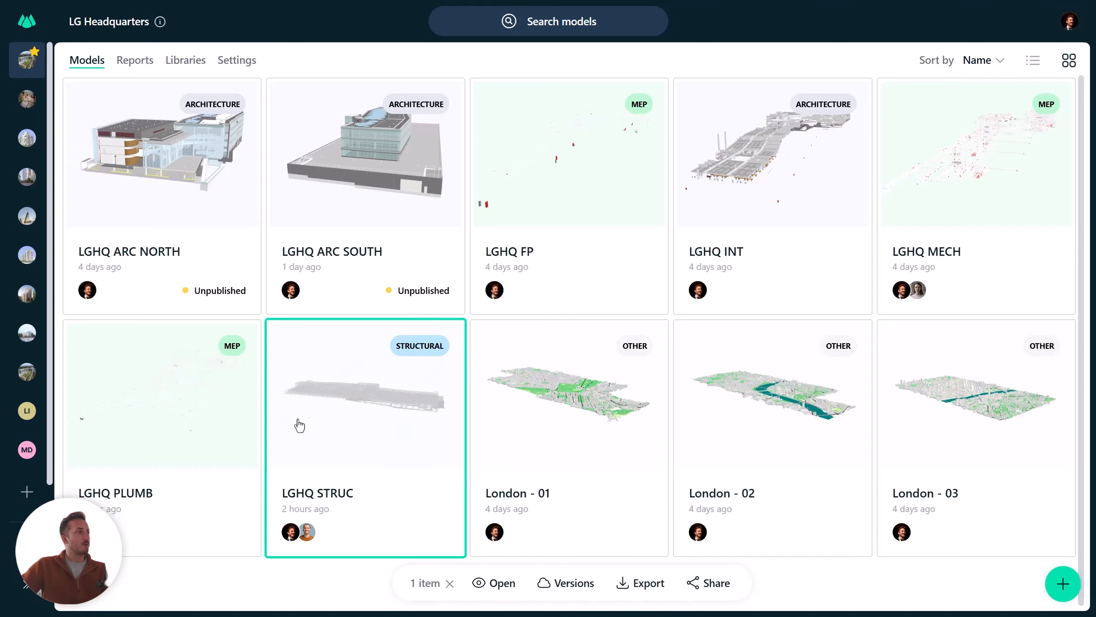
left_click(201, 429)
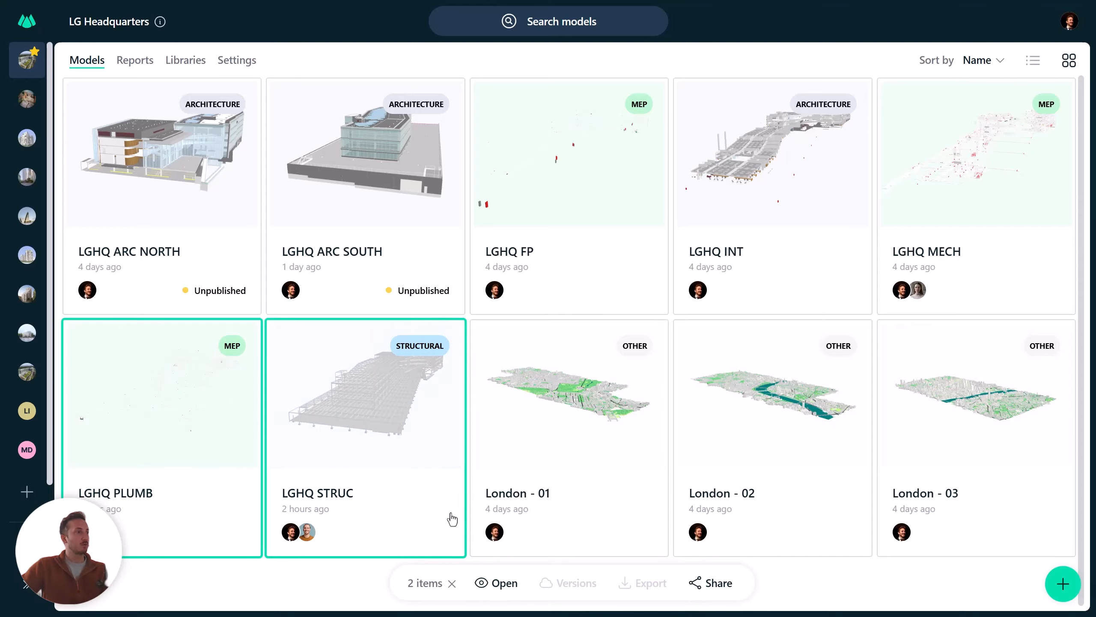
left_click(503, 583)
left_click(715, 406)
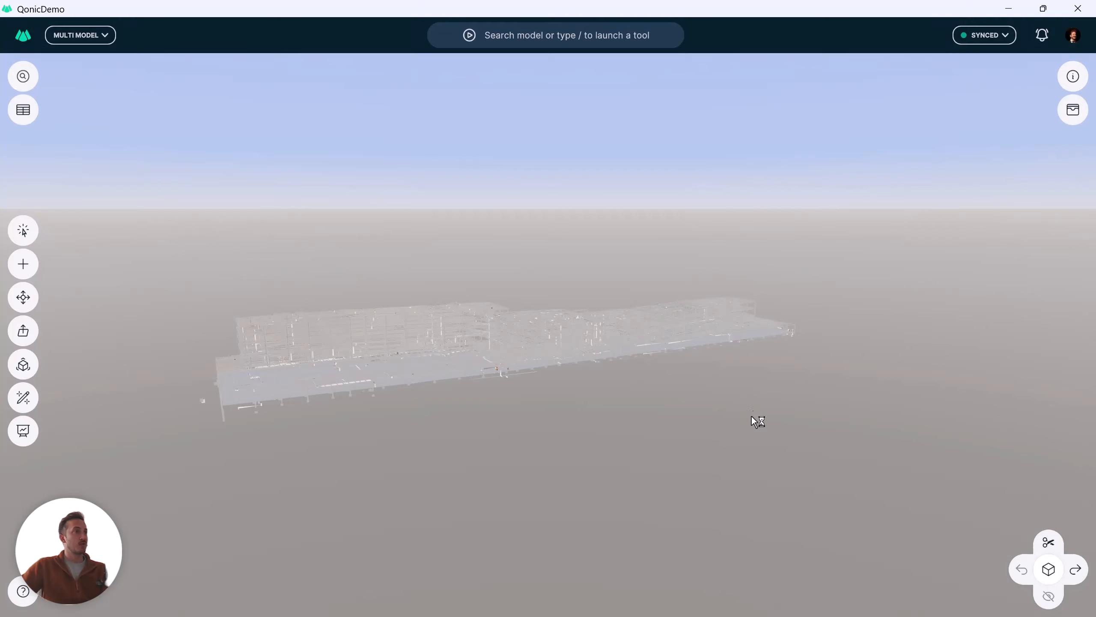
left_click_drag(636, 345, 663, 354)
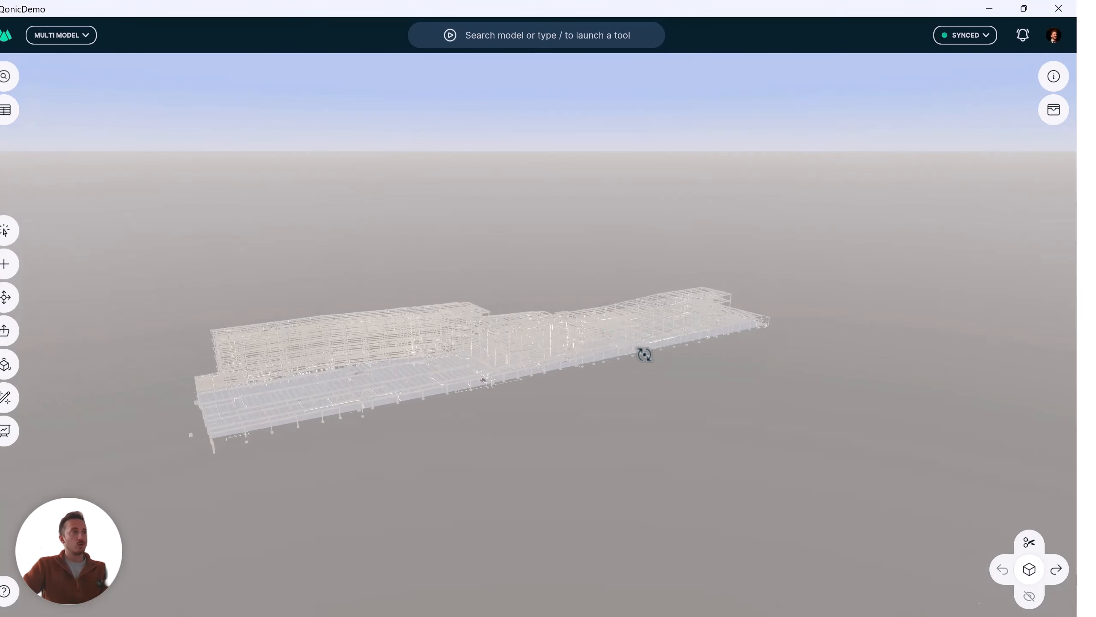
key("ctrl+super+Right")
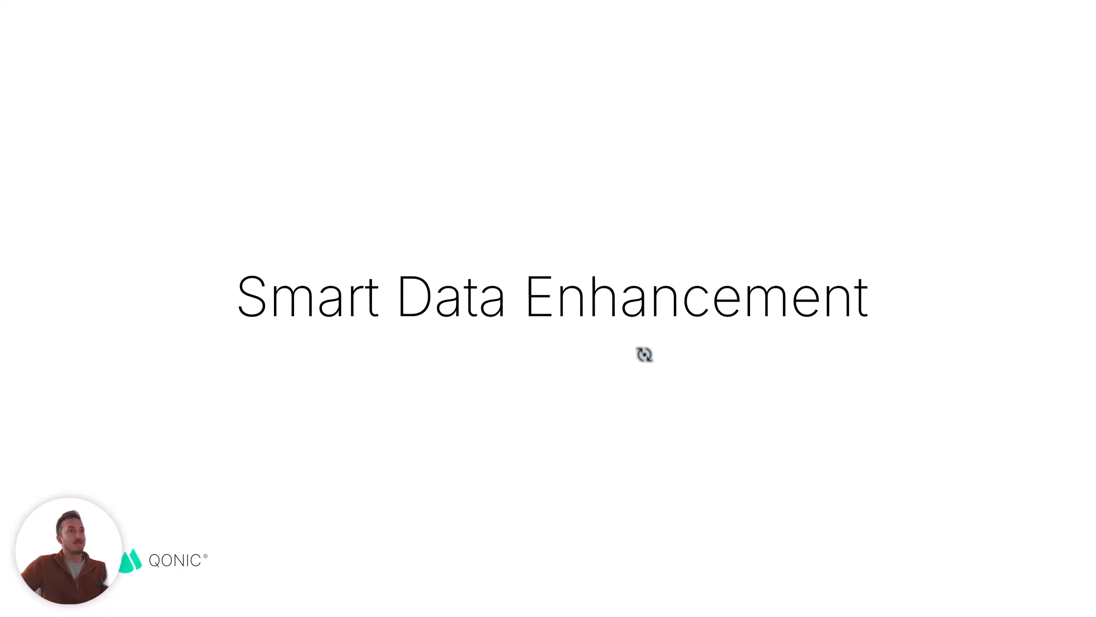
key("ctrl+super+Left")
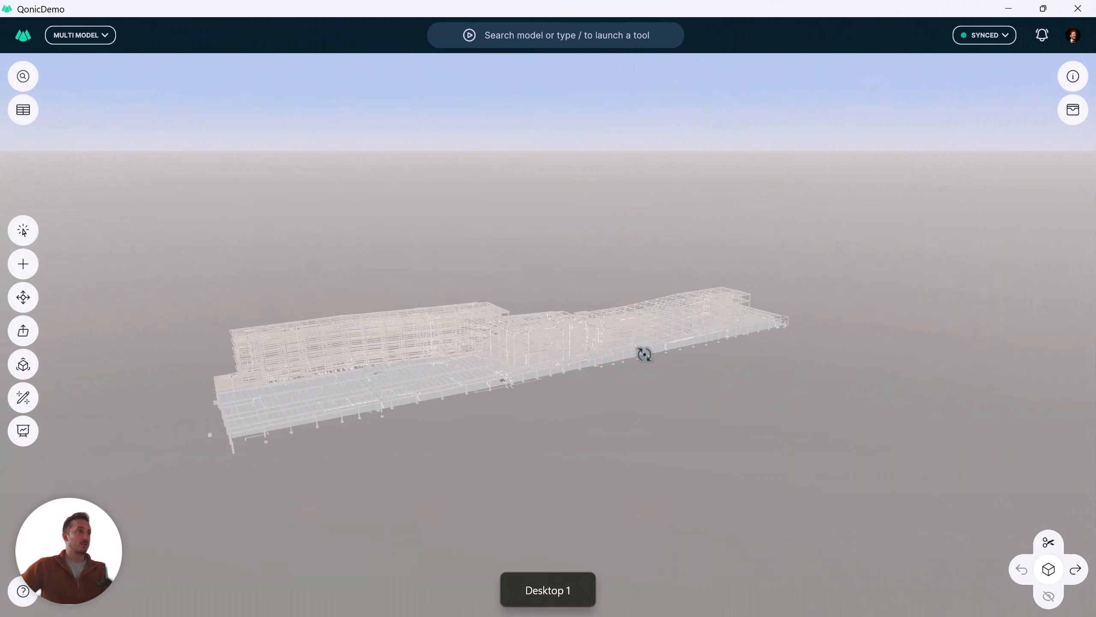
Browse the opened models with the structure set to Steel by Type.
right_click_drag(519, 346, 597, 306)
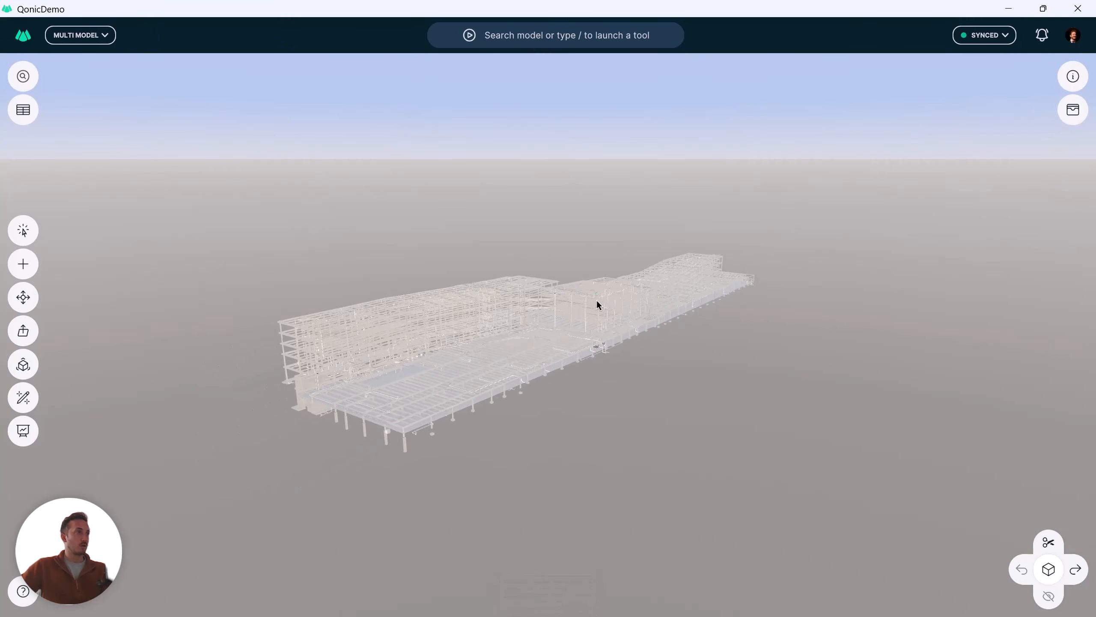
left_click_drag(596, 301, 591, 341)
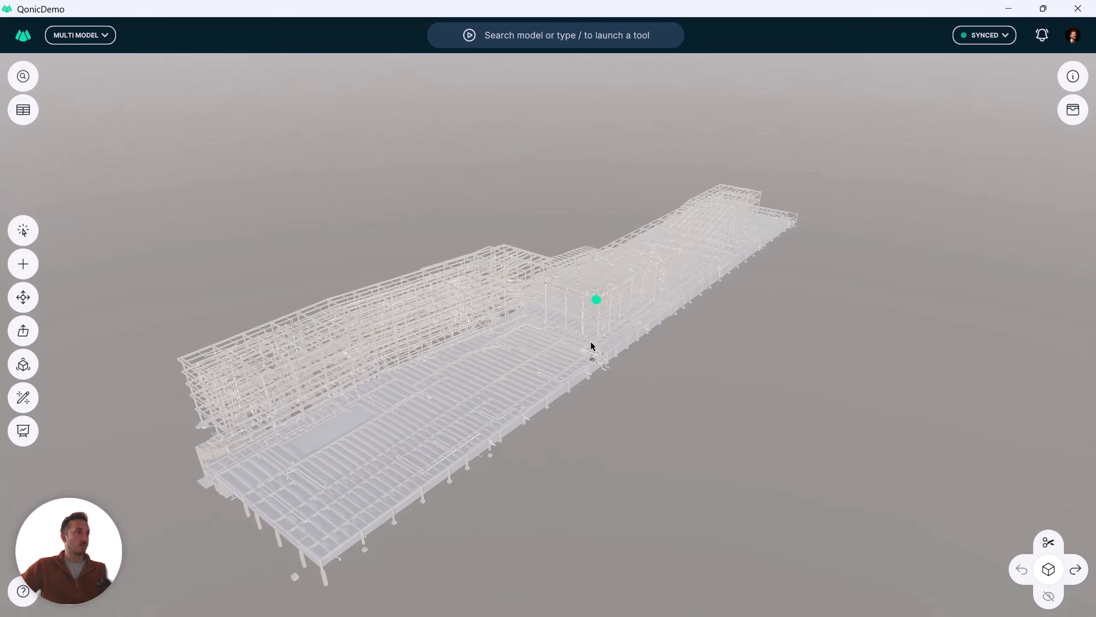
left_click(23, 76)
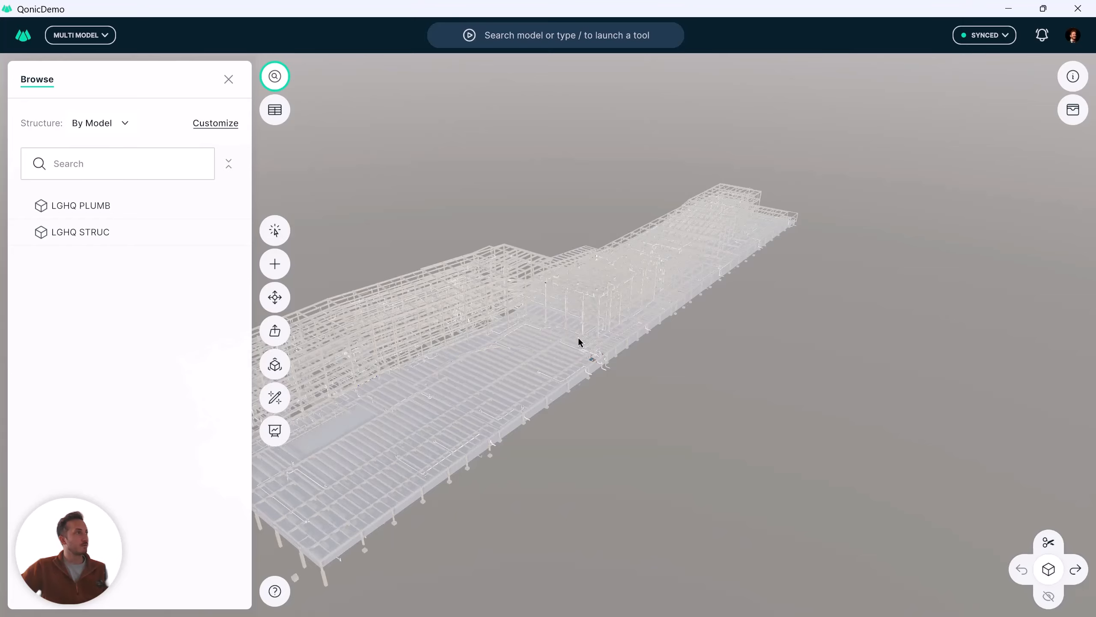
left_click_drag(578, 343, 702, 318)
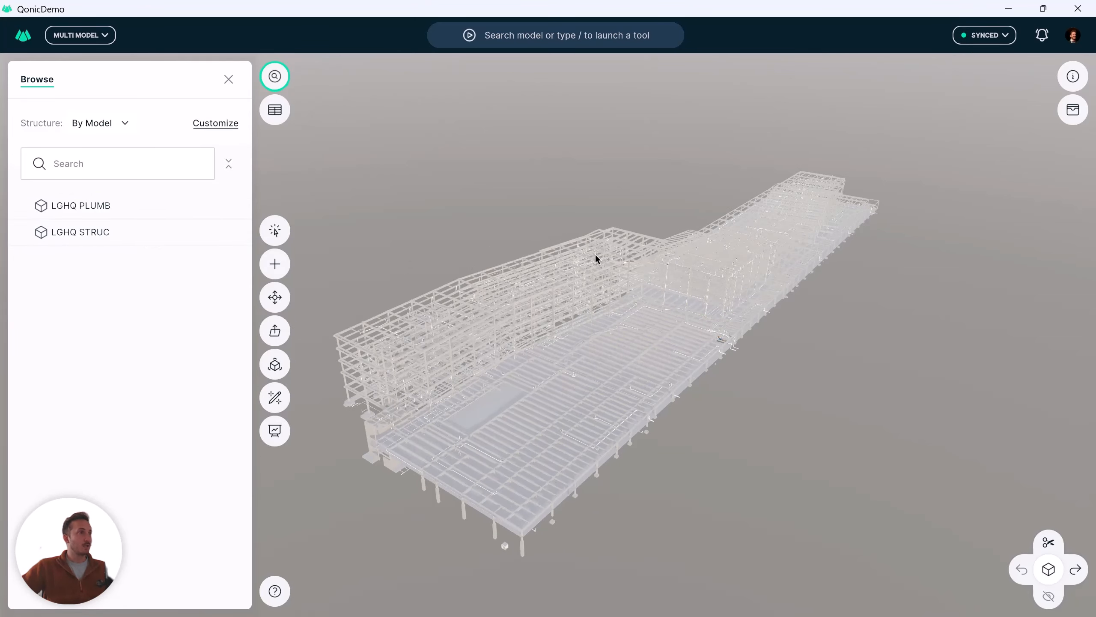
left_click_drag(596, 256, 634, 232)
left_click(124, 125)
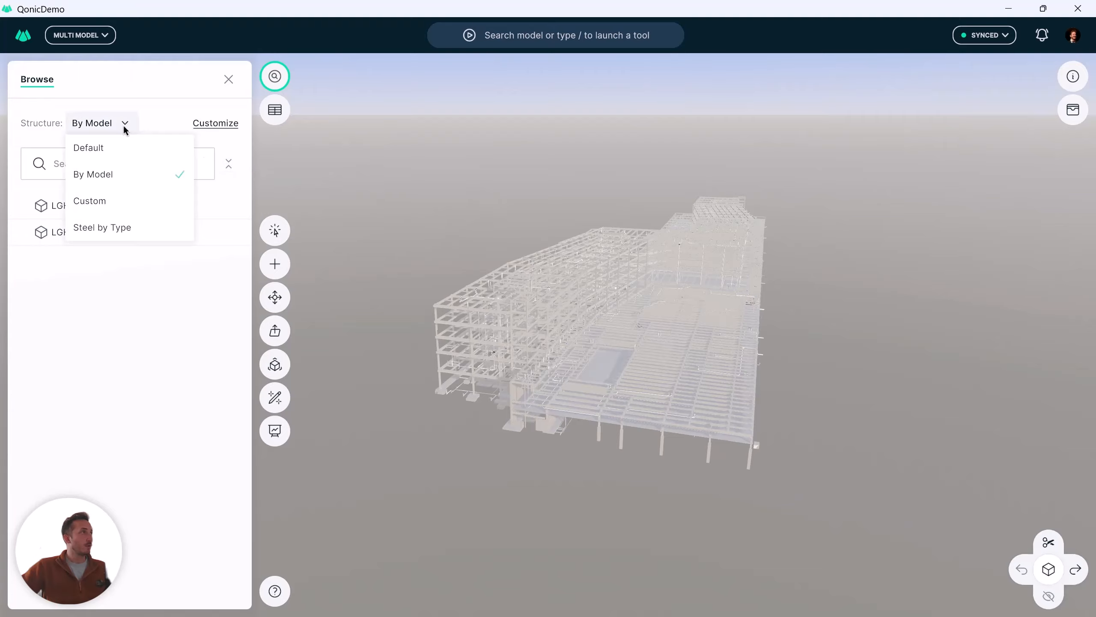
left_click(104, 230)
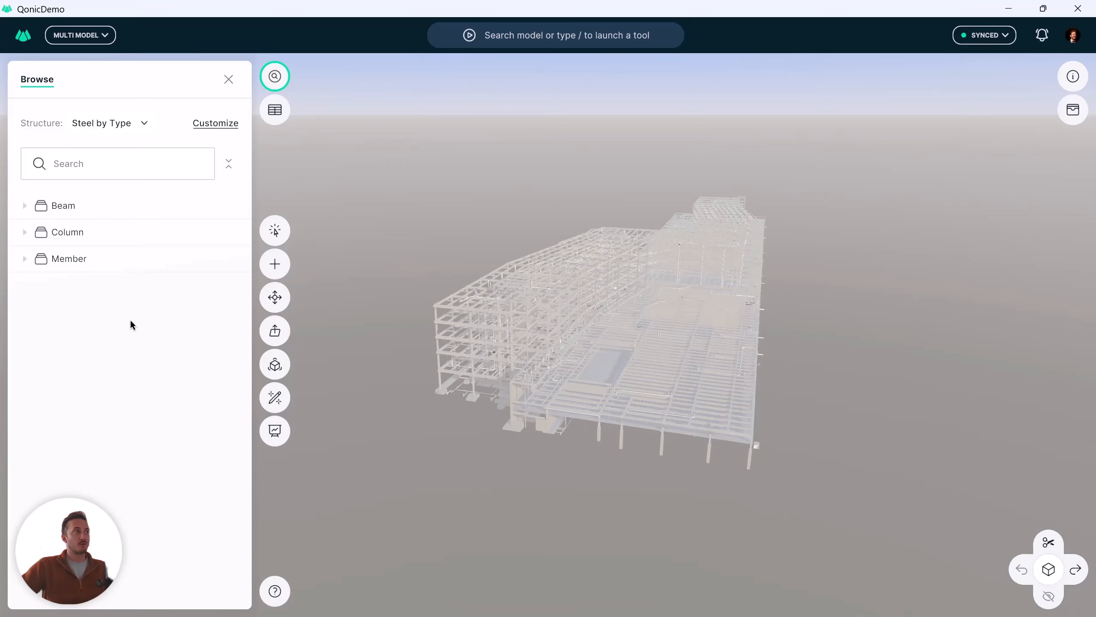
Expand the Beam class to list its steel types and select all its elements in the model.
left_click(24, 206)
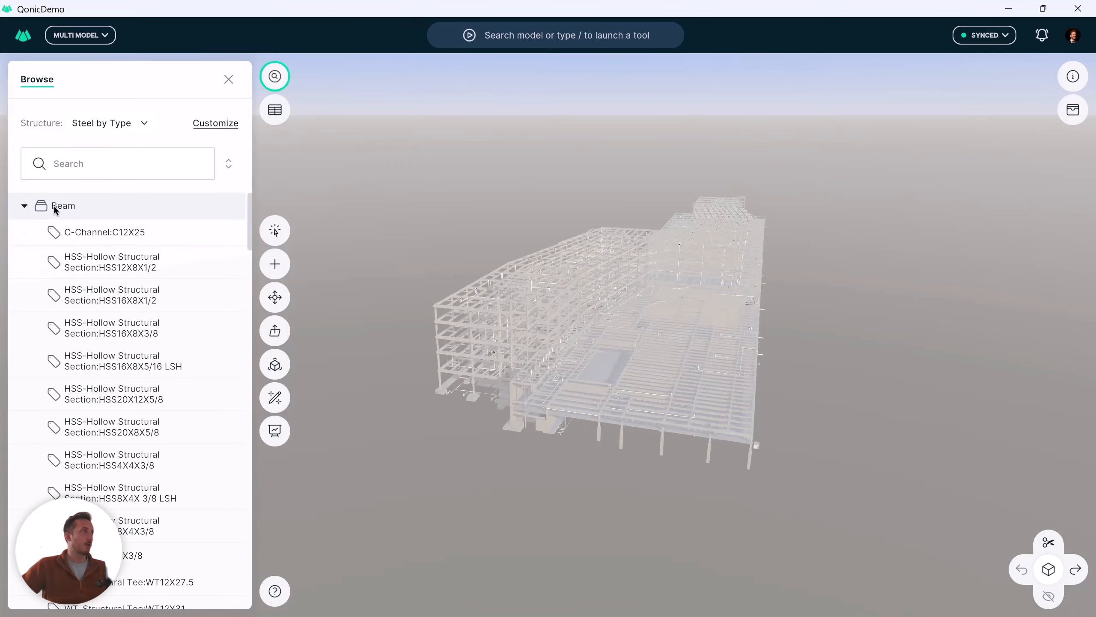
left_click(96, 211)
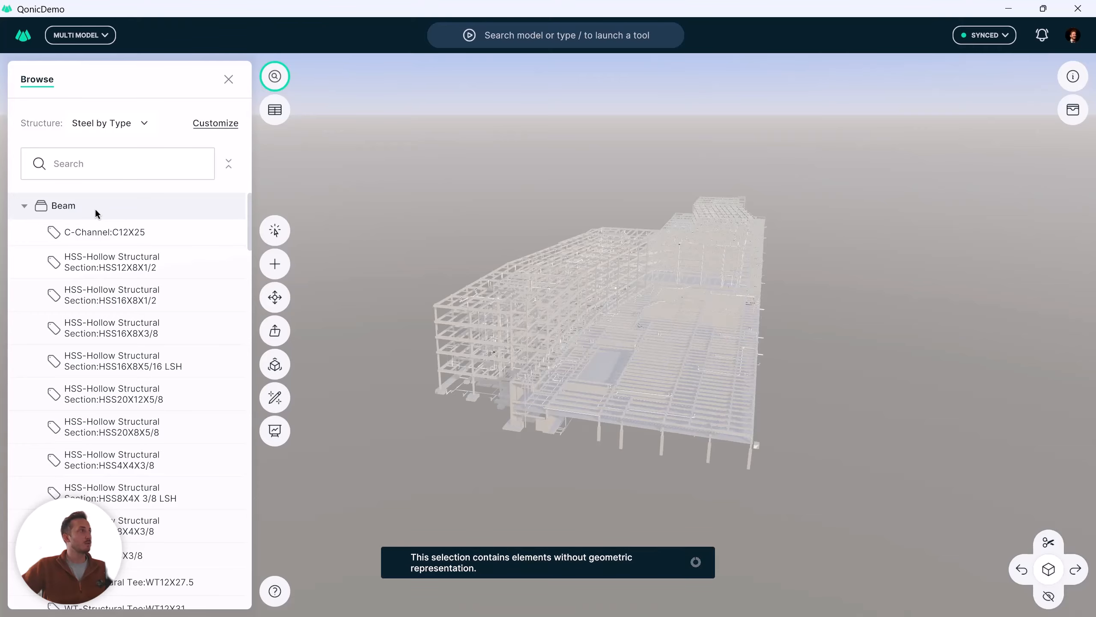
left_click(560, 236)
left_click_drag(593, 290, 570, 323)
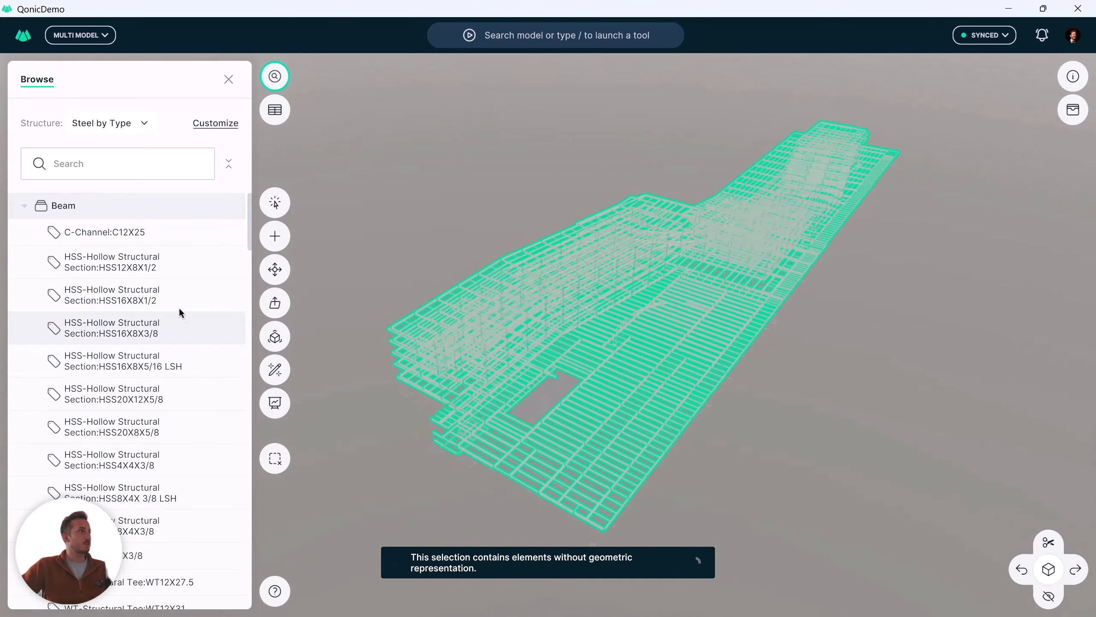
Highlight the beams of types W-Wide Flange W10X49, W10X60 and W30X90 one after another to see where they are located.
scroll(147, 262, "down", 10)
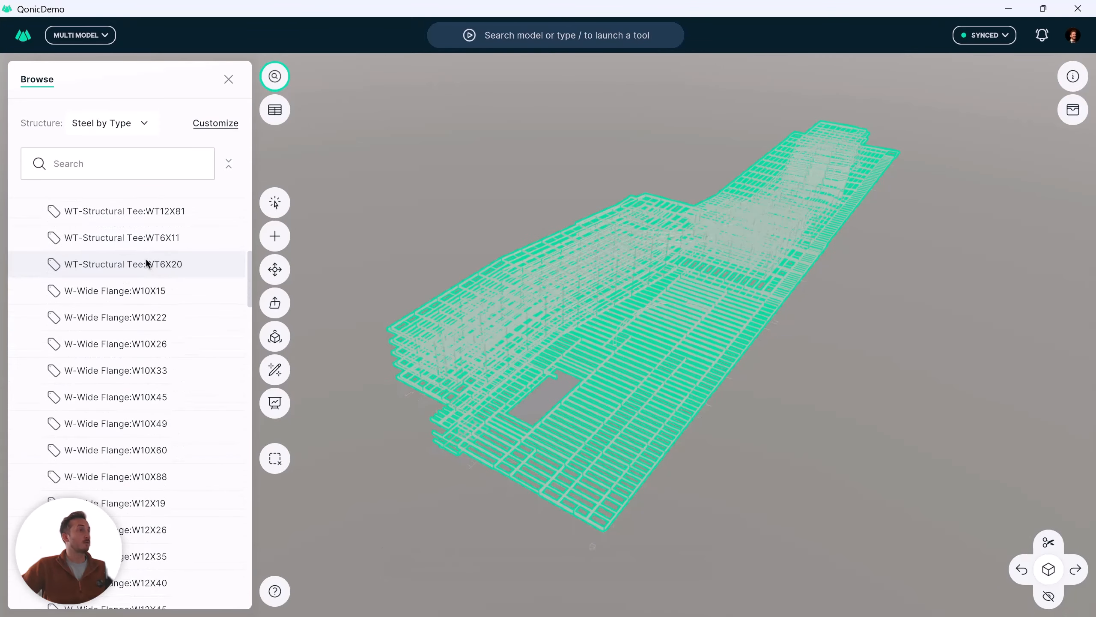
left_click(130, 424)
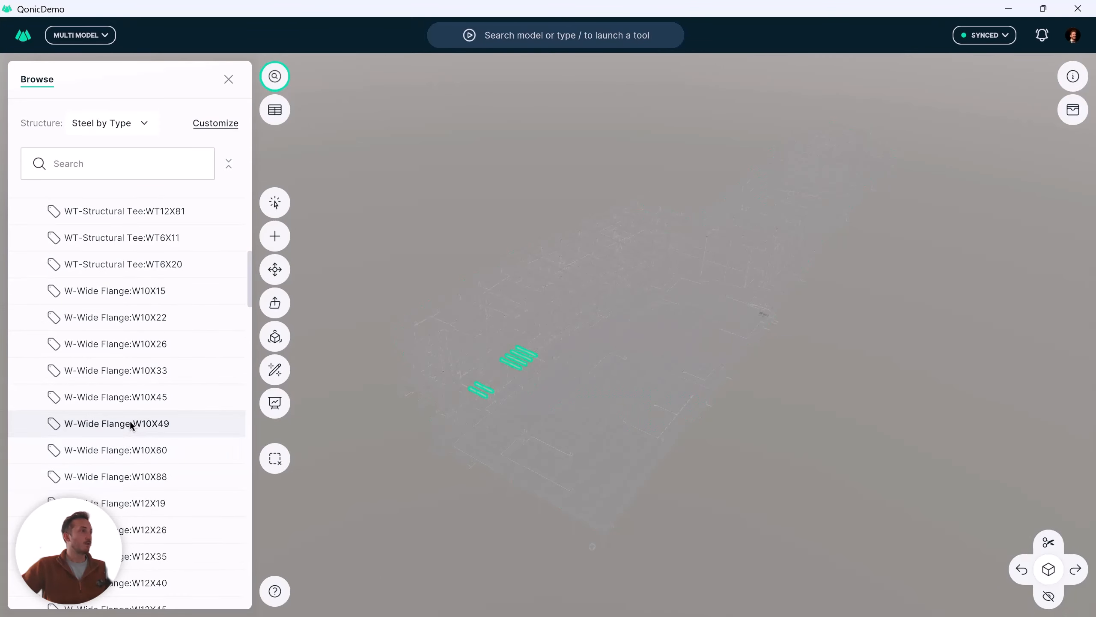
left_click(126, 452)
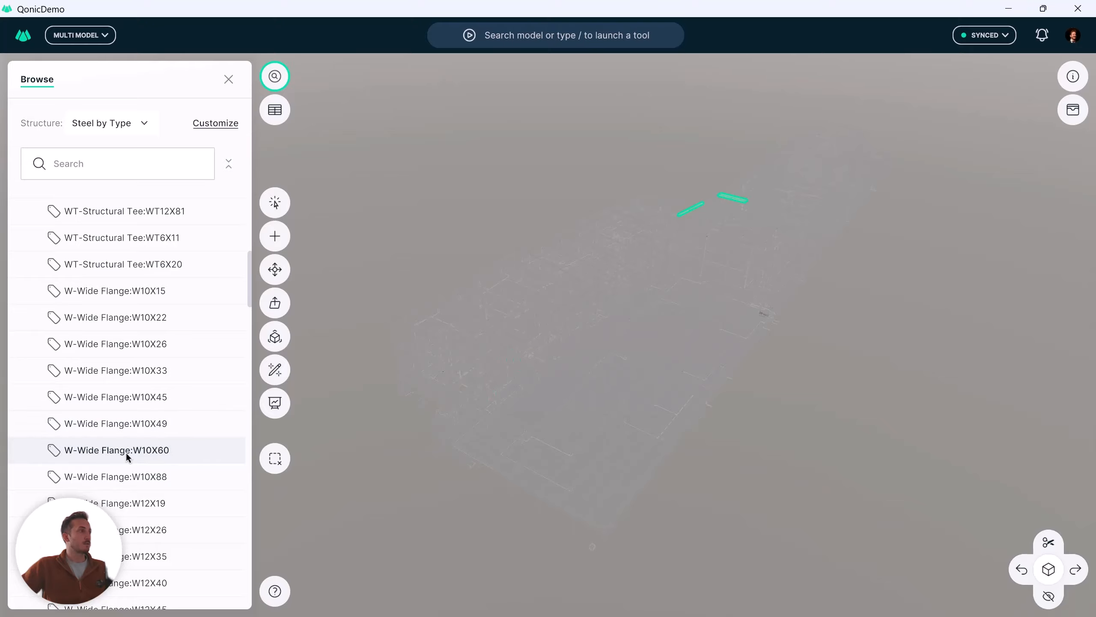
scroll(126, 453, "down", 15)
scroll(138, 441, "down", 20)
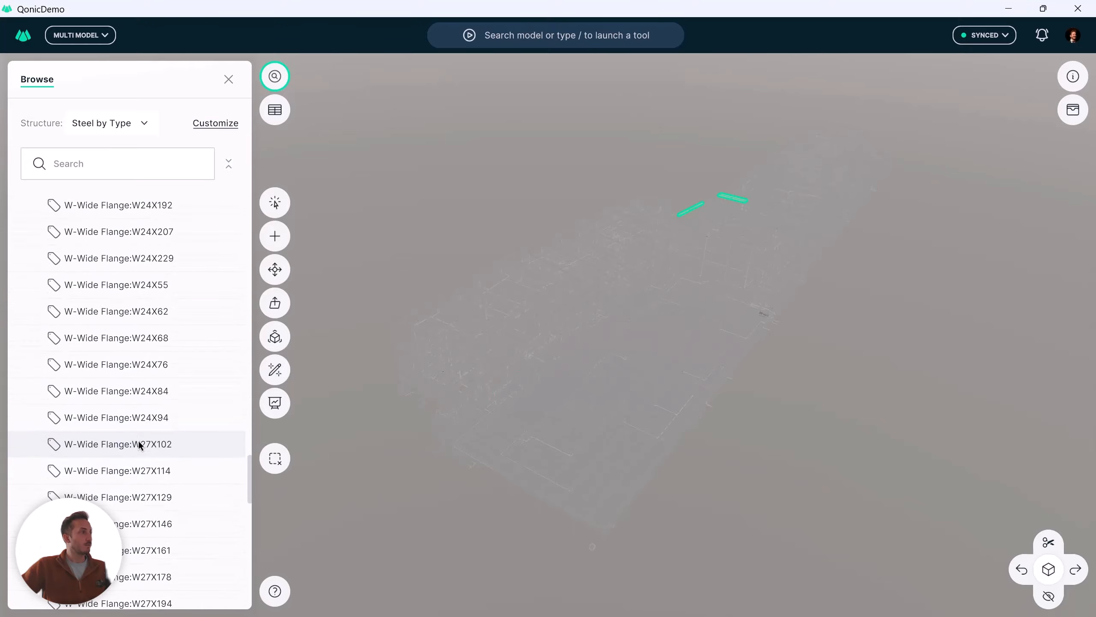
left_click(129, 487)
scroll(129, 487, "down", 5)
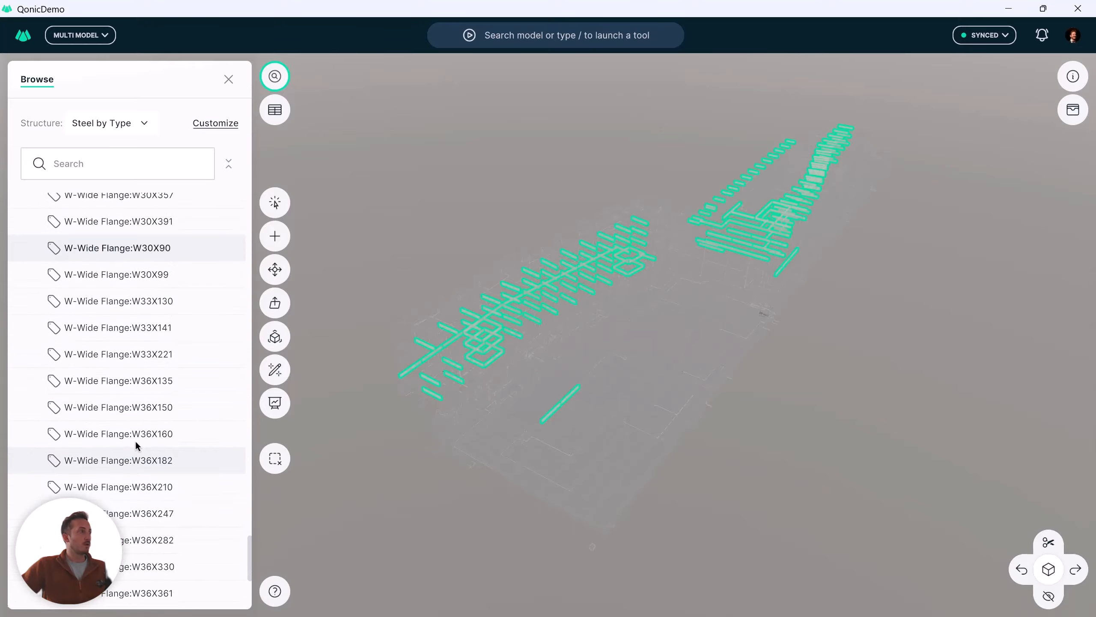
left_click_drag(470, 313, 482, 336)
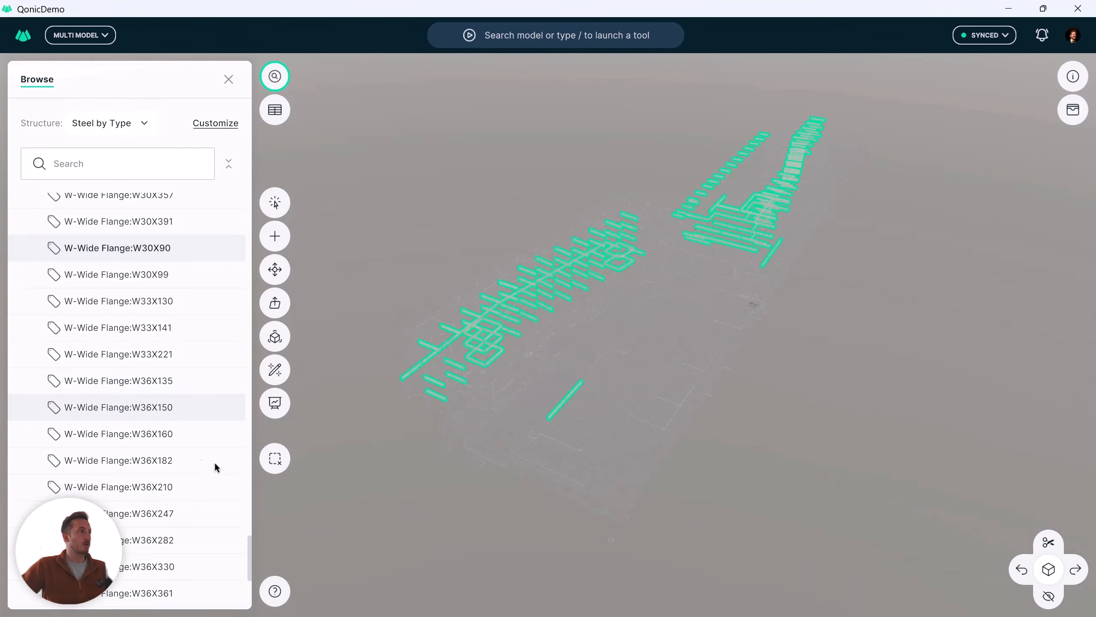
Reselect the entire Beam class, inspect its properties and close the model browser.
left_click_drag(250, 544, 150, 246)
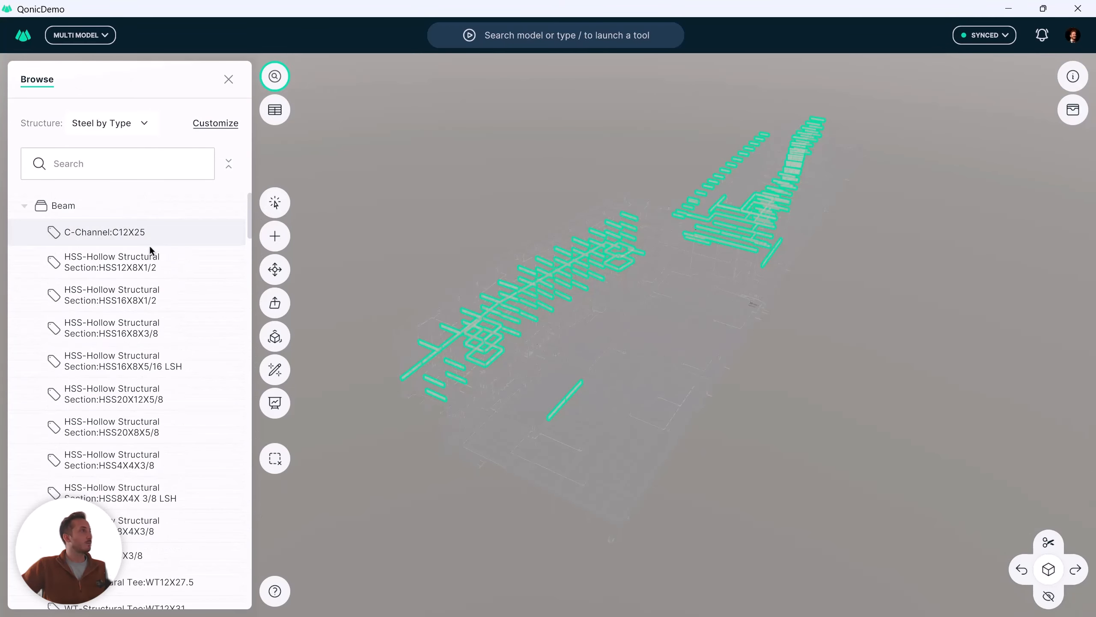
left_click(160, 209)
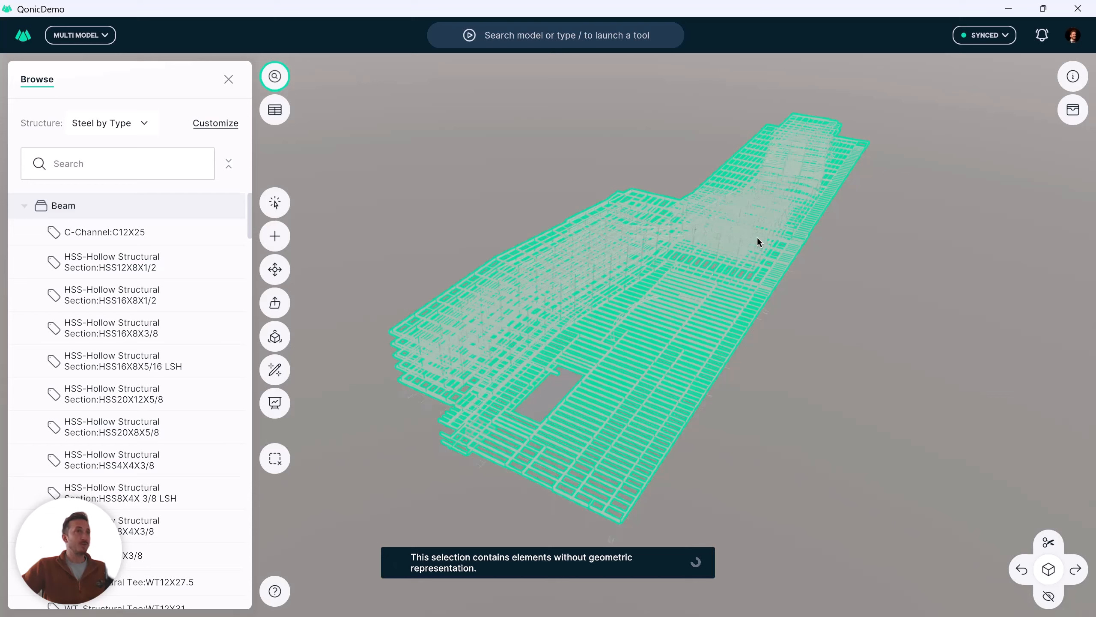
left_click(1072, 80)
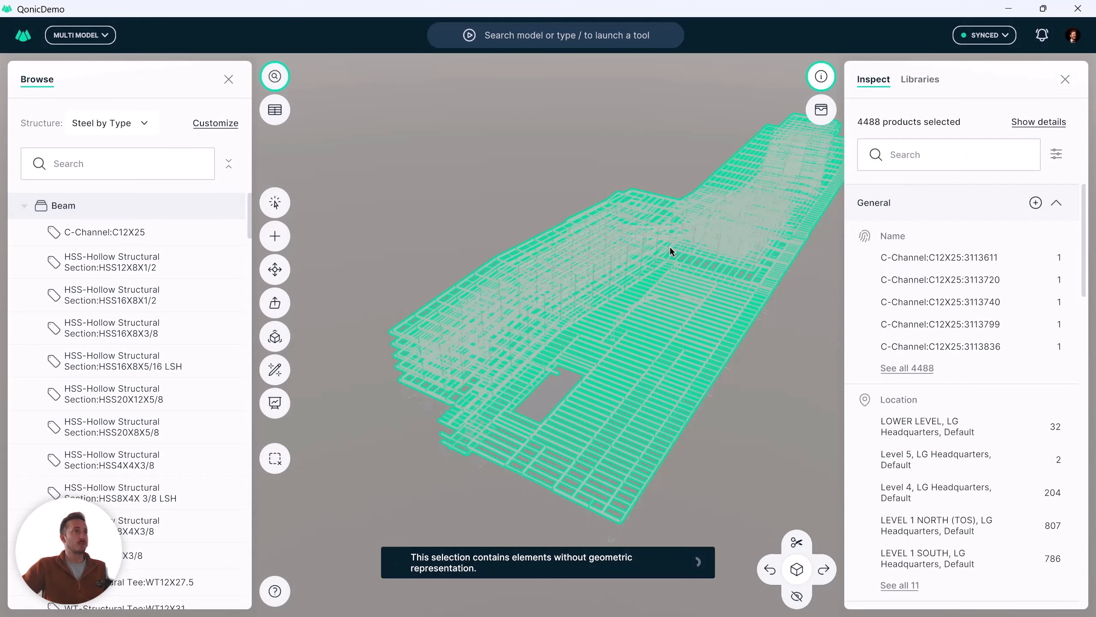
middle_click_drag(670, 248, 631, 234)
left_click(229, 82)
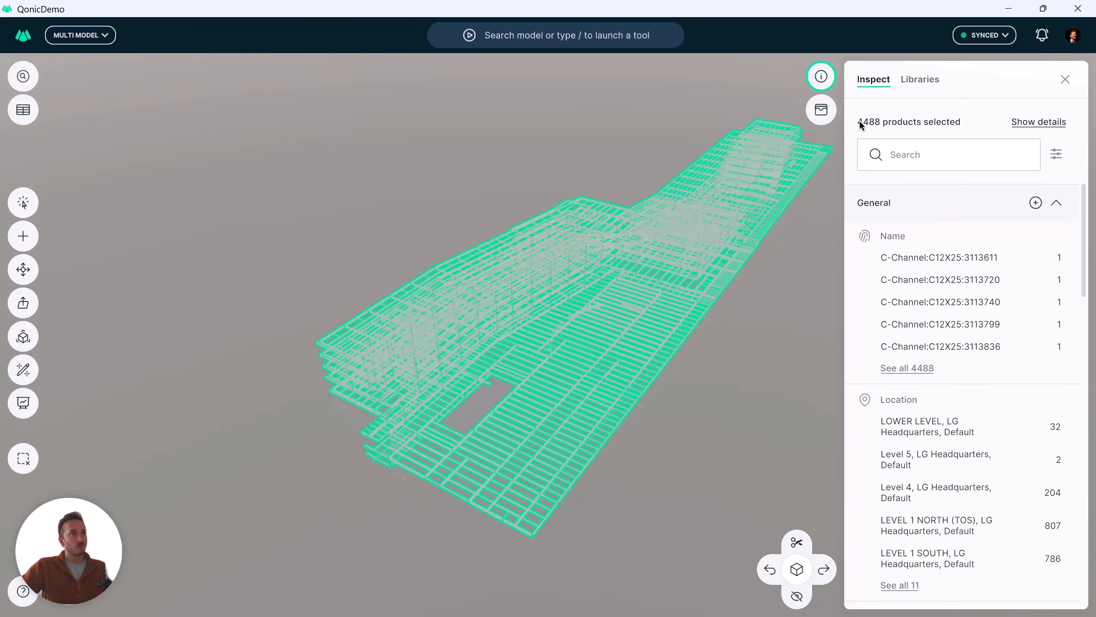
Show the selection details by class for the selected beams.
left_click_drag(701, 270, 664, 202)
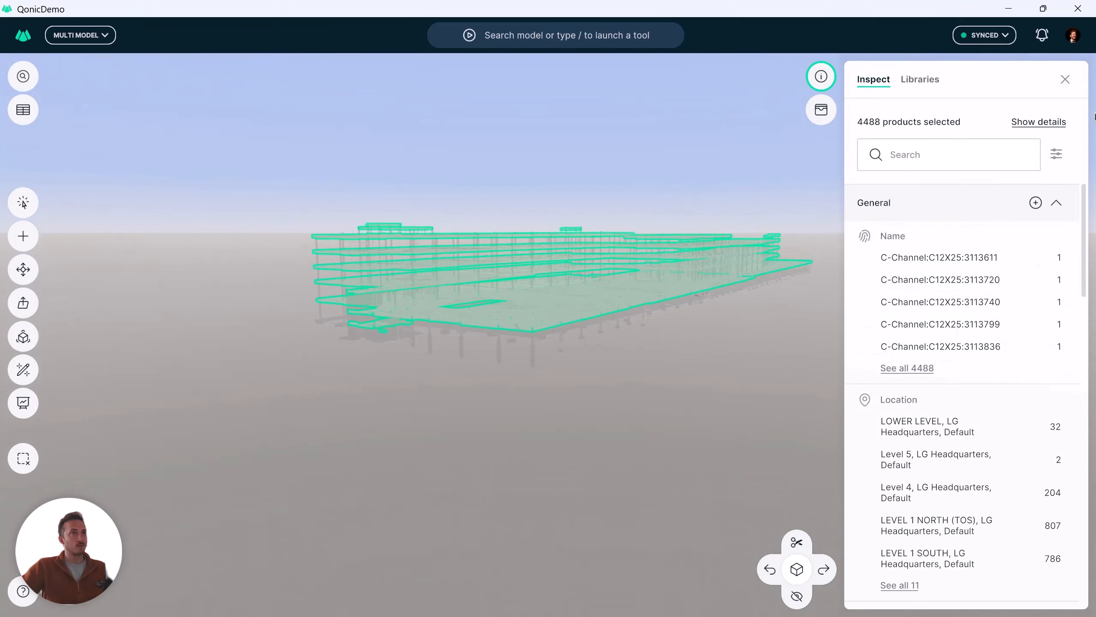
left_click(1050, 122)
left_click_drag(712, 286, 847, 289)
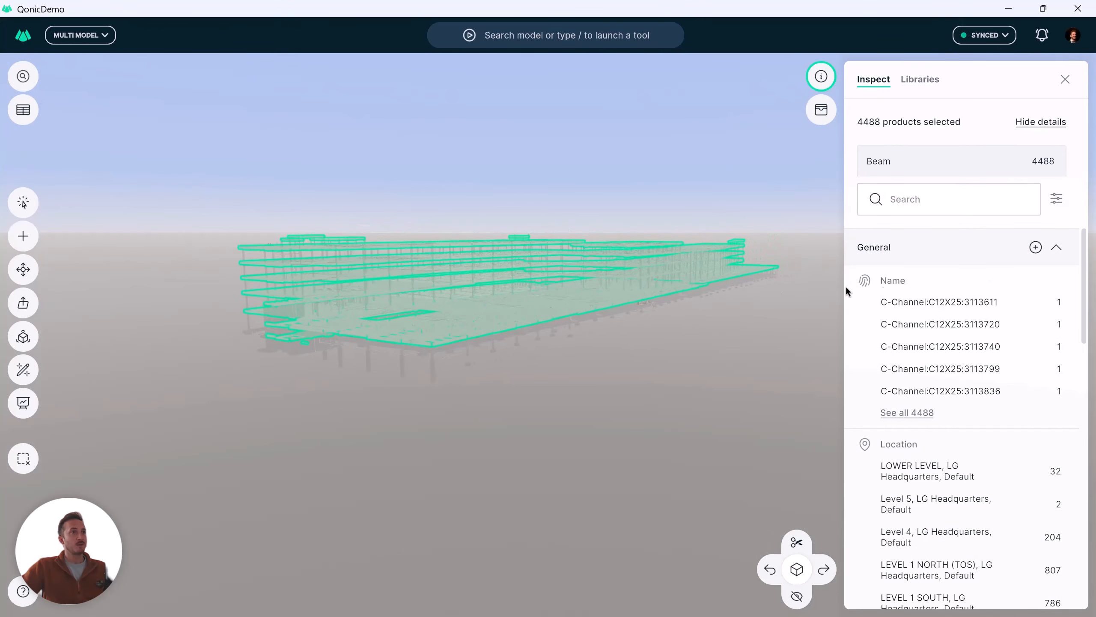
Examine the selected beams' location, material and type properties, then the expanded Pset_BeamCommon values.
left_click_drag(1084, 268, 1090, 308)
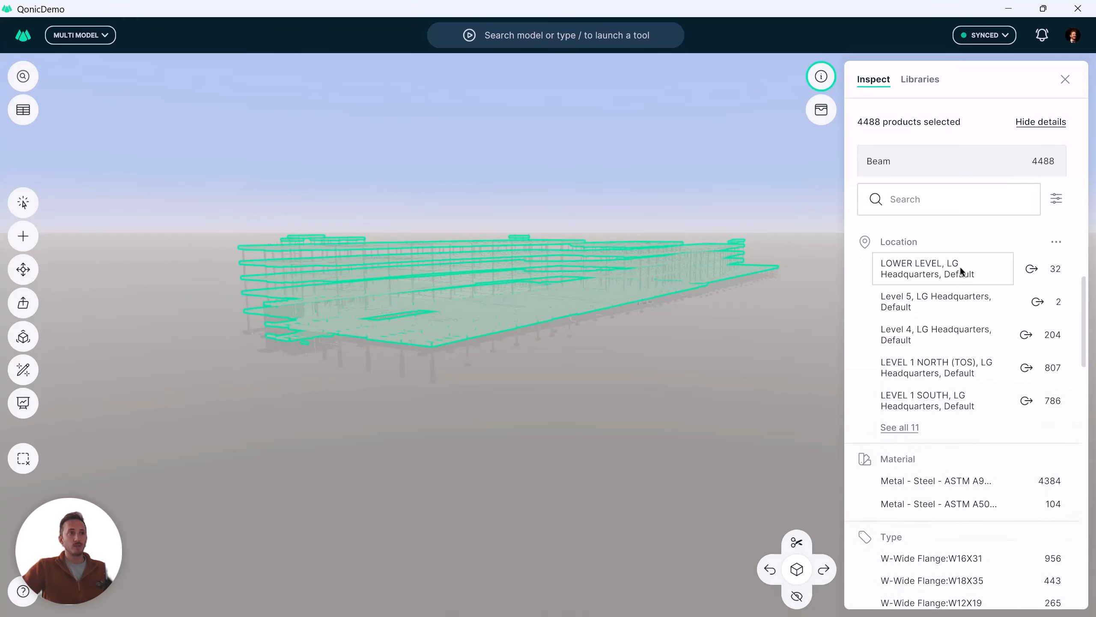
scroll(943, 356, "down", 2)
scroll(951, 394, "down", 3)
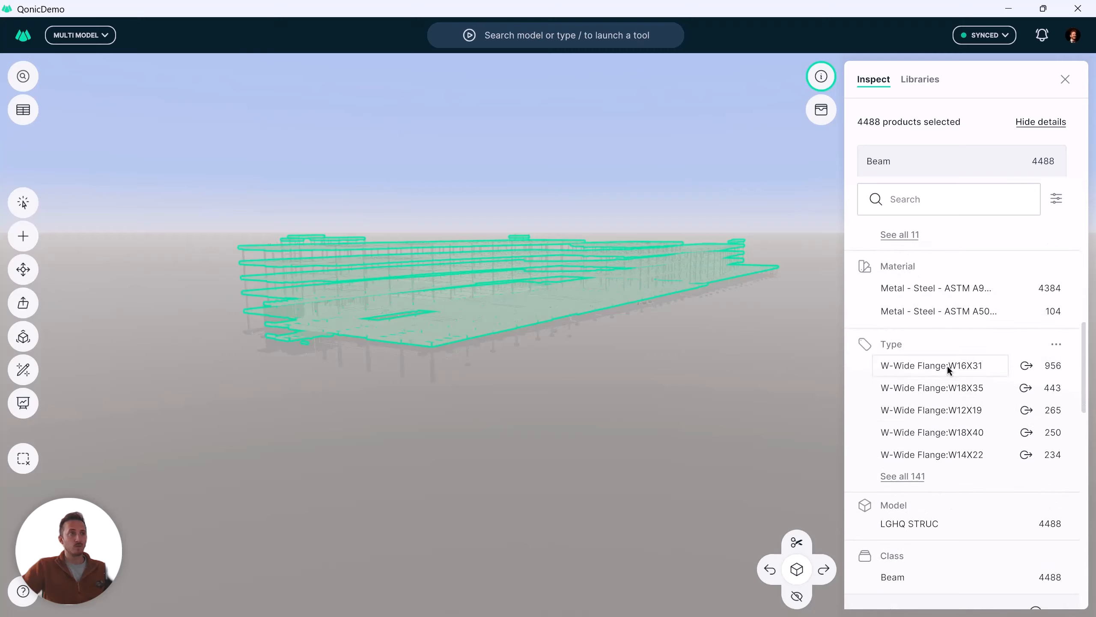
scroll(947, 366, "down", 5)
scroll(959, 365, "down", 5)
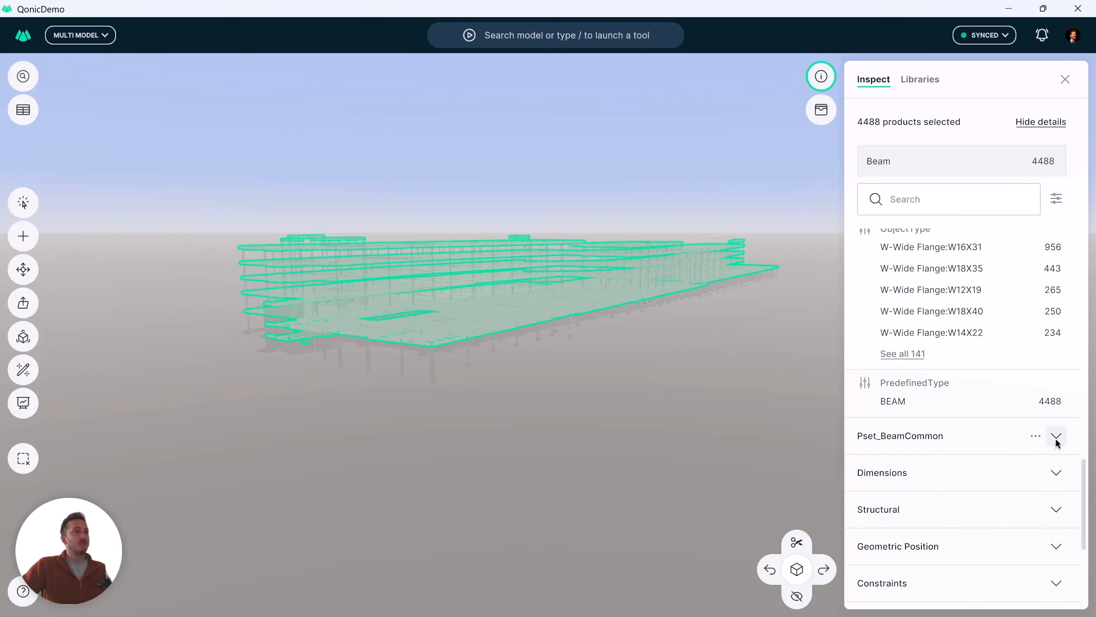
left_click(1056, 436)
scroll(925, 481, "down", 1)
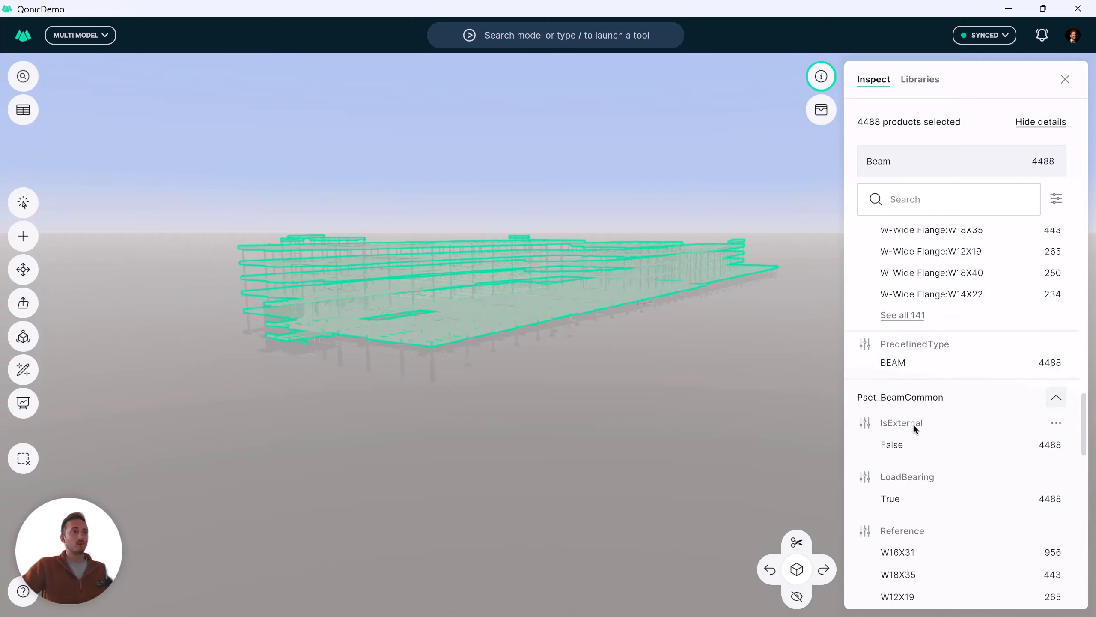
scroll(913, 435, "down", 5)
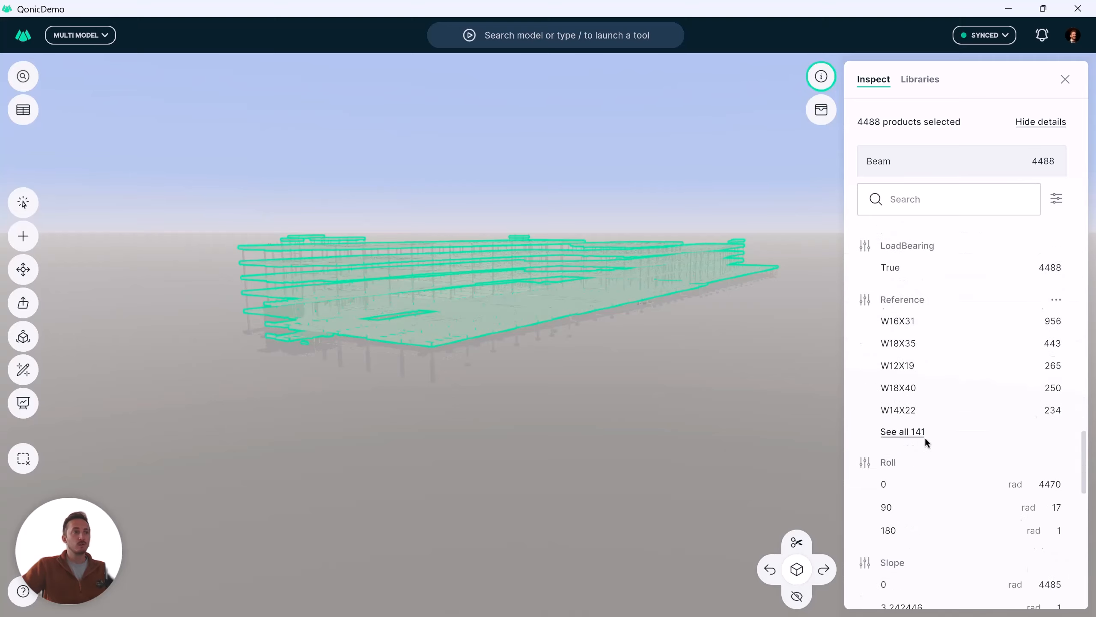
Examine the selected beams' remaining property sets, including the Constraints values, and review the Span, Slope, Roll and Reference values in Pset_BeamCommon.
scroll(924, 435, "down", 10)
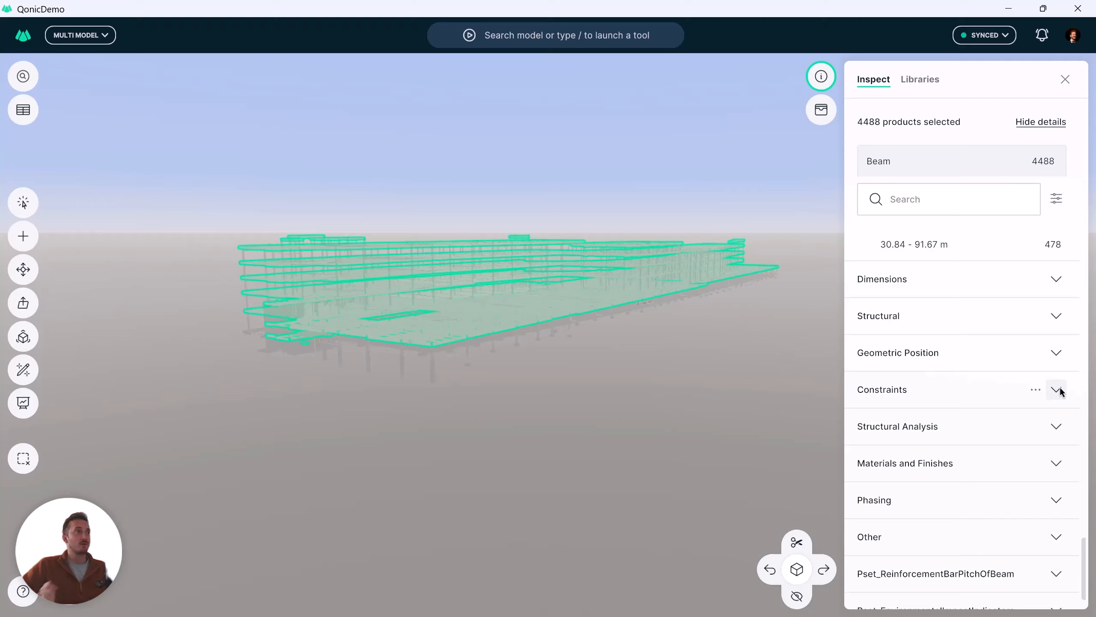
left_click(1056, 390)
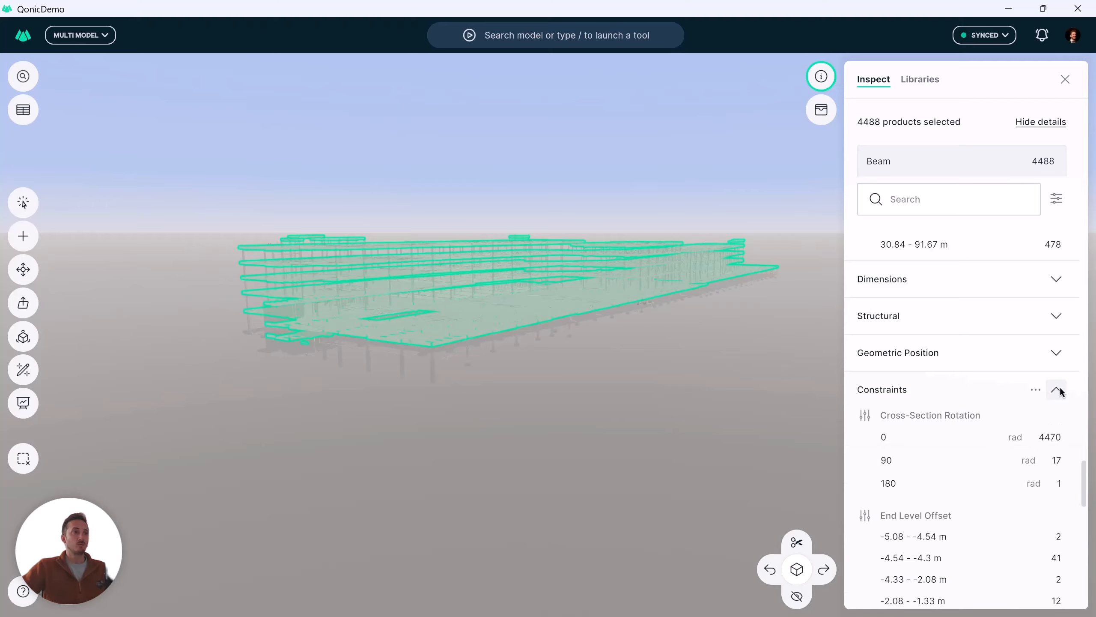
left_click(1057, 390)
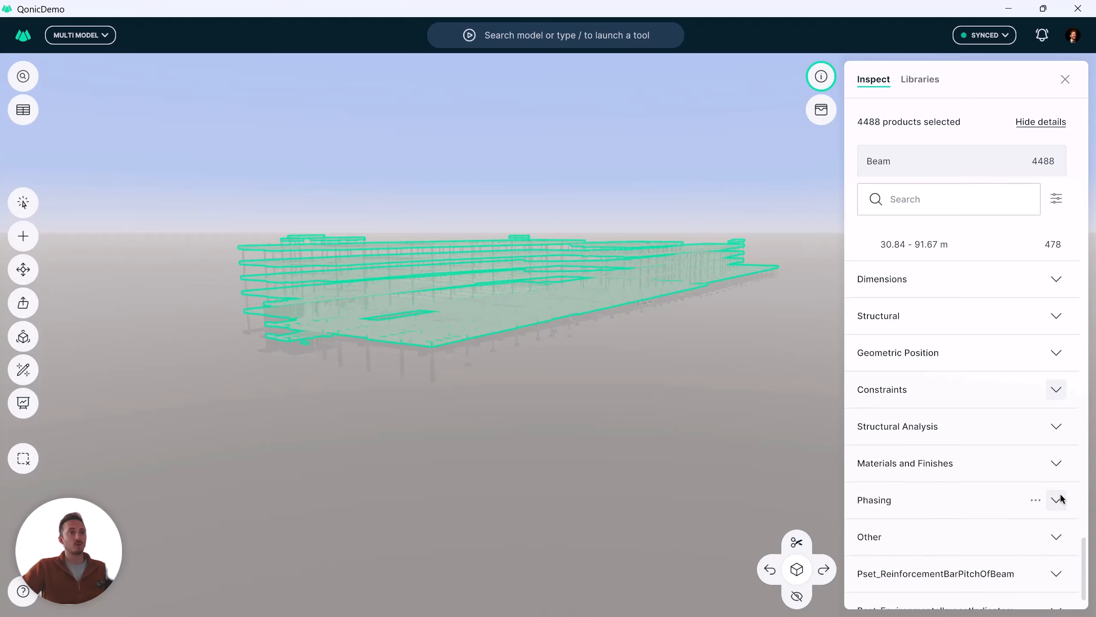
scroll(1061, 498, "up", 6)
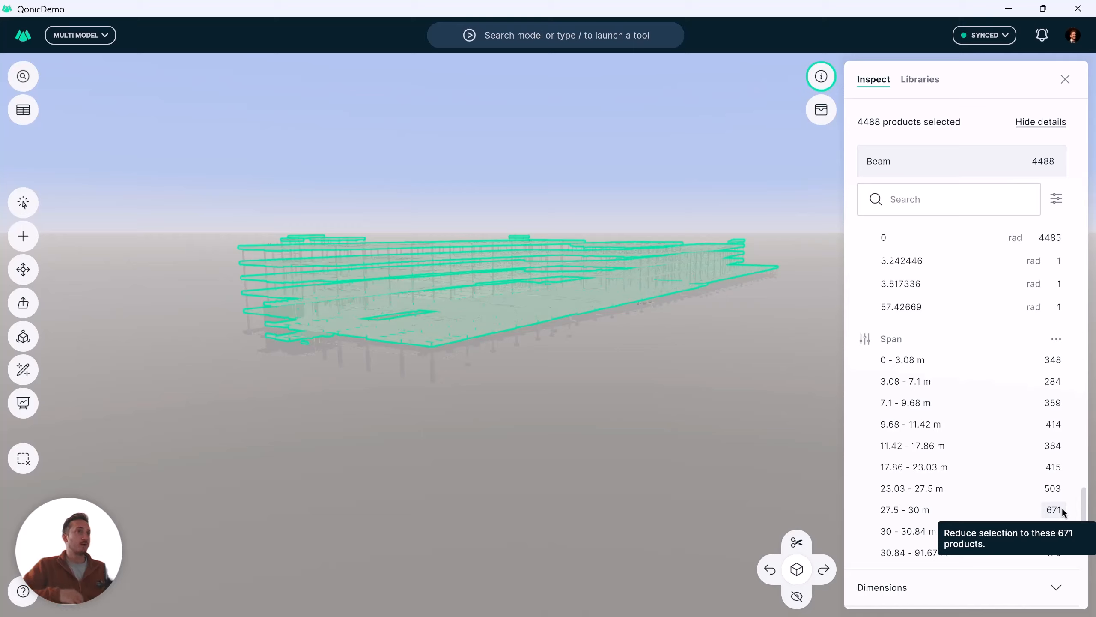
scroll(1025, 444, "down", 1)
scroll(1017, 446, "up", 6)
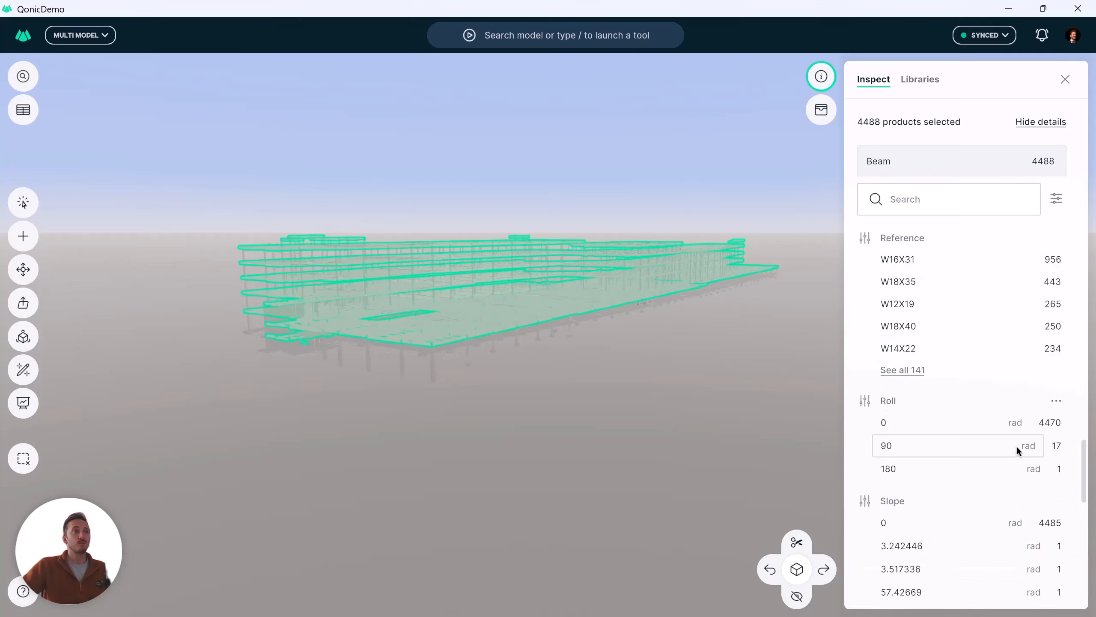
scroll(1017, 446, "up", 4)
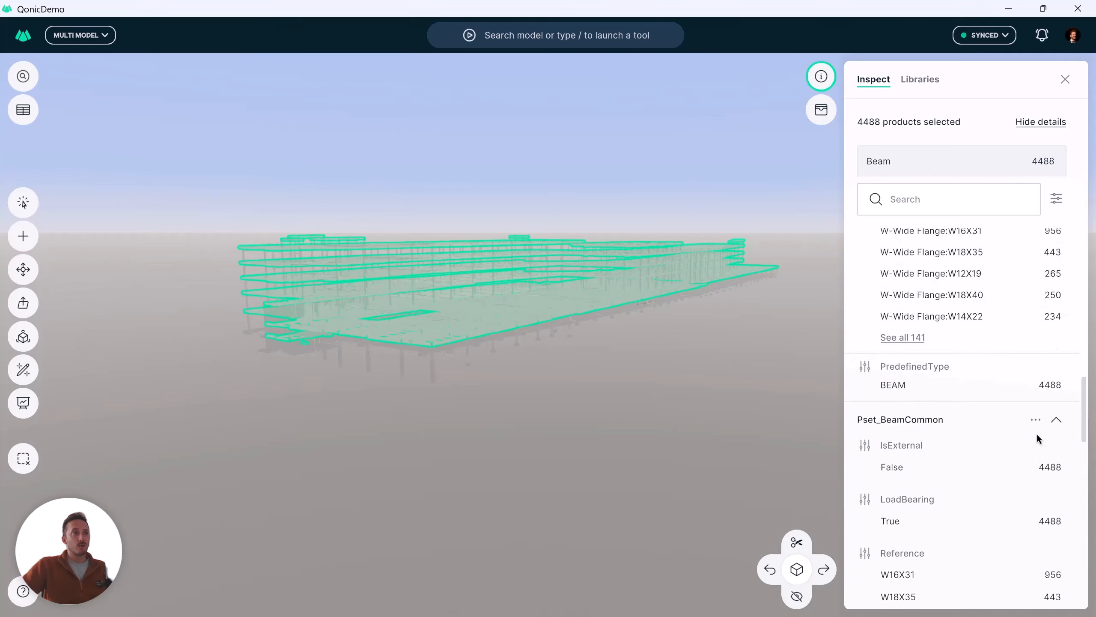
scroll(1013, 452, "down", 3)
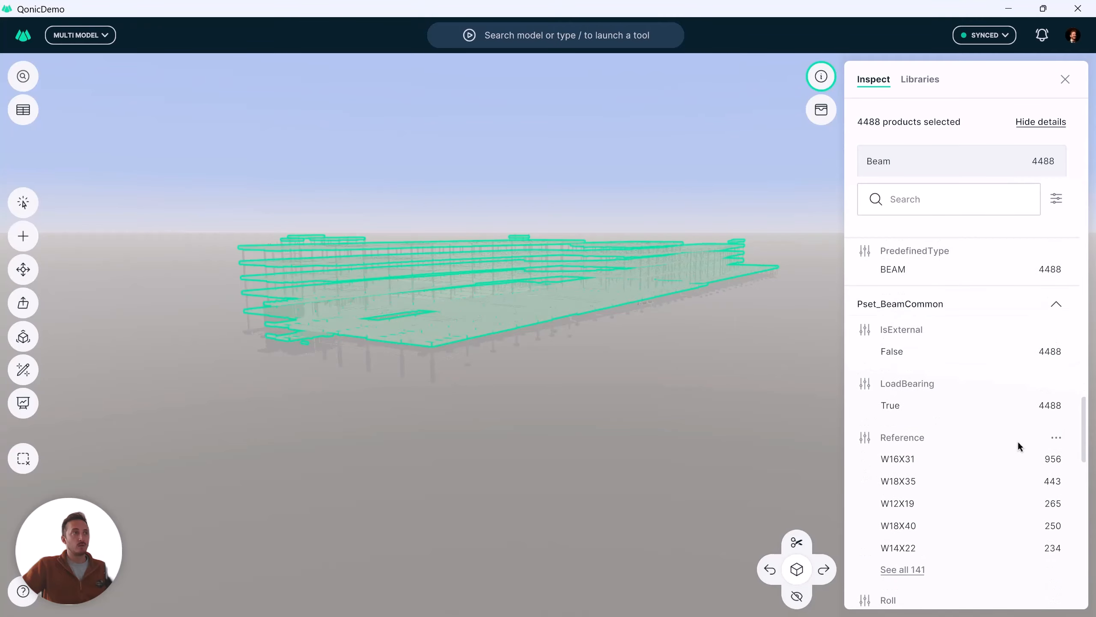
Start adding new properties to the selected beams and choose FireRating from the IFC set Pset_BeamCommon.
left_click_drag(671, 344, 603, 316)
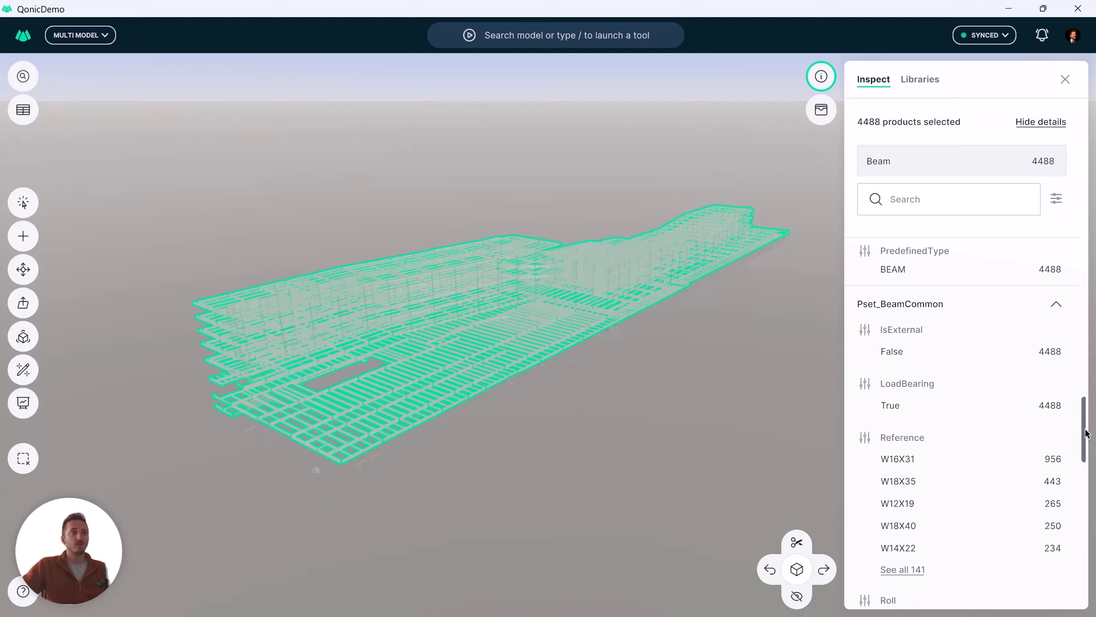
left_click_drag(1085, 436, 1086, 366)
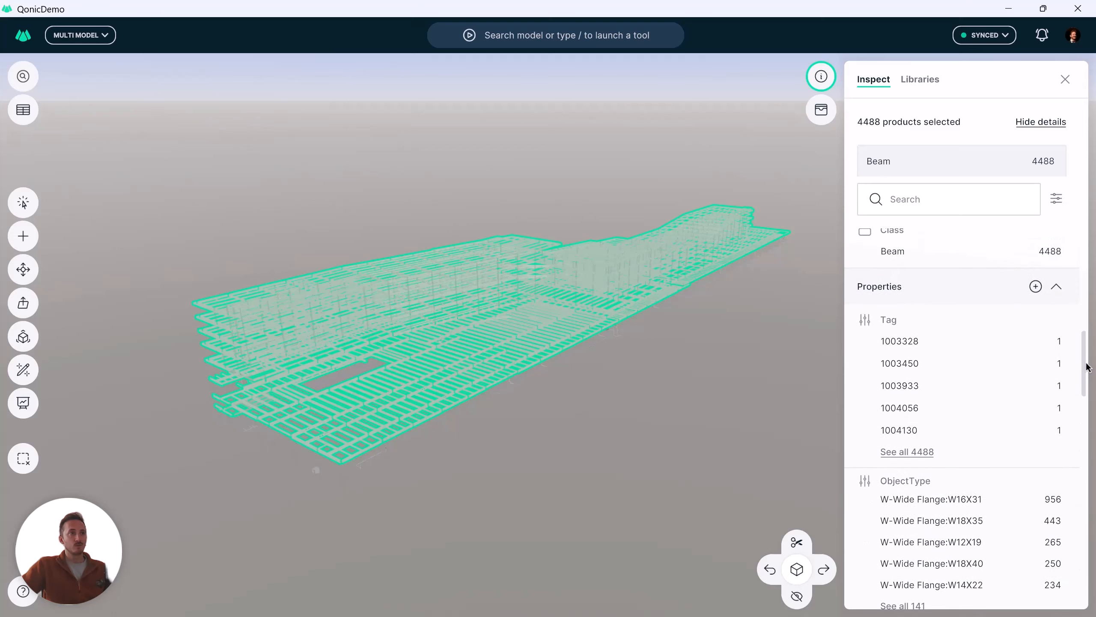
mouse_move(1061, 322)
left_click(1036, 287)
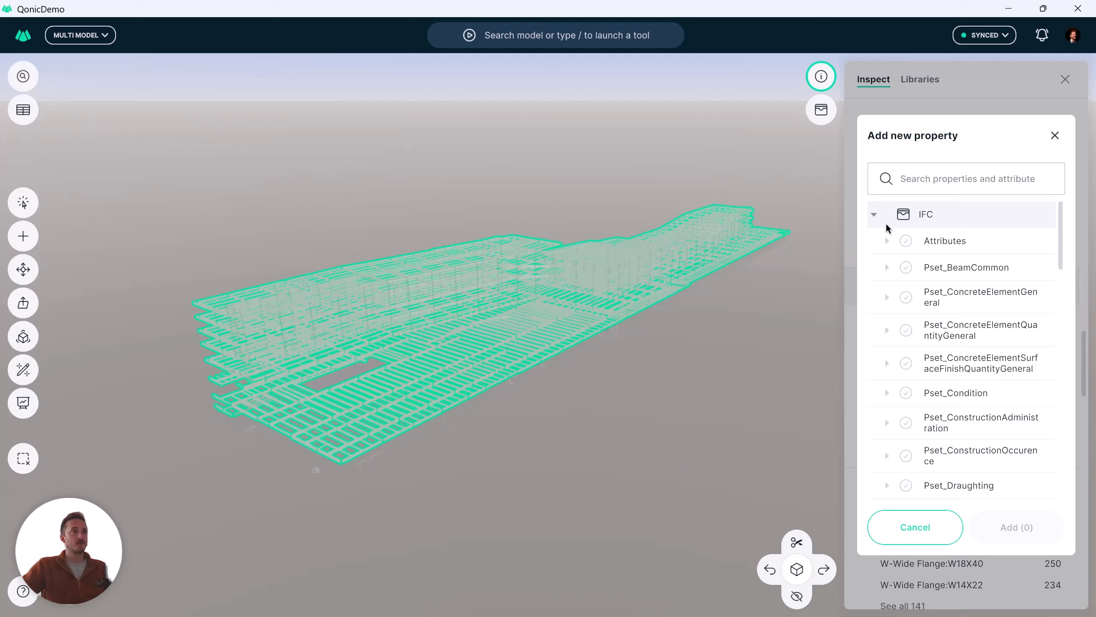
left_click(887, 267)
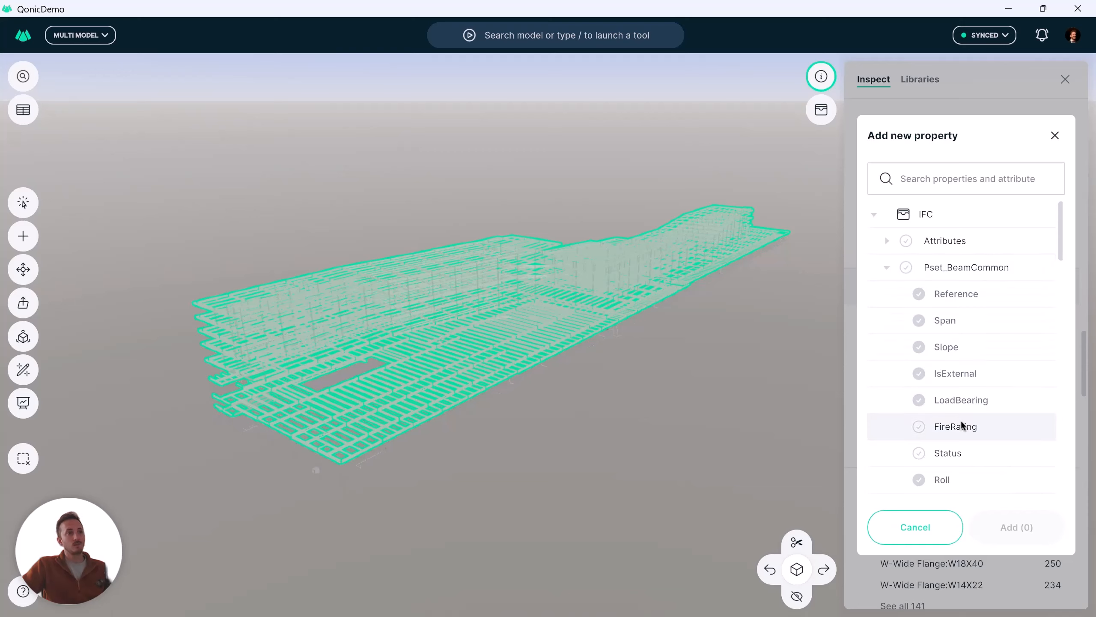
left_click(950, 429)
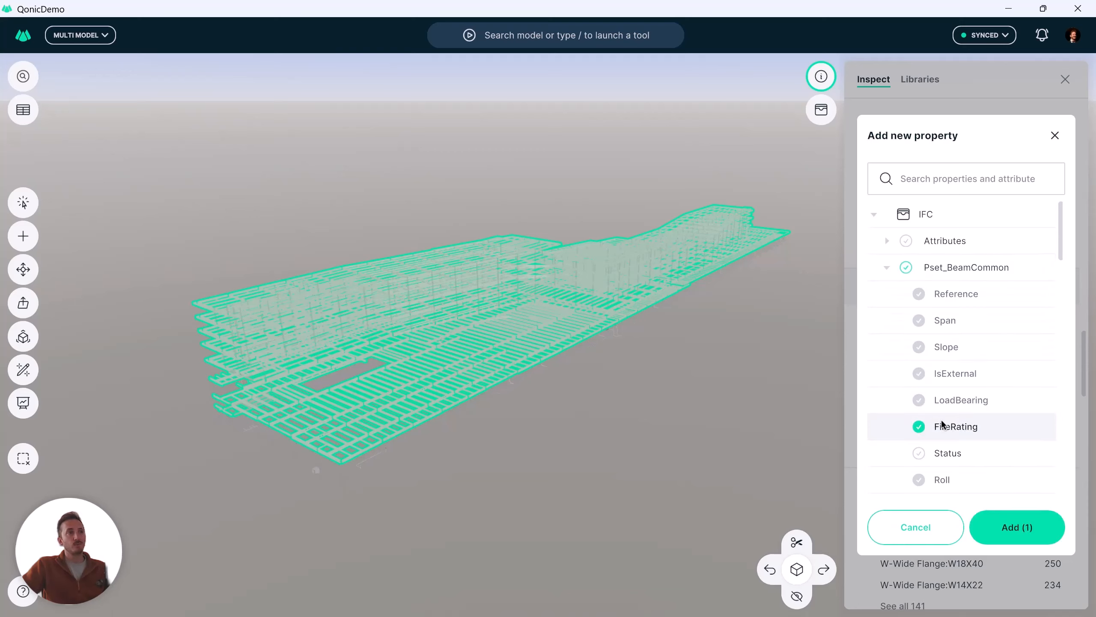
Include Manufacturer and Steel Class from the Custom Property Library's Steel Frame Properties and add the chosen properties to the beams.
left_click(887, 267)
left_click(876, 221)
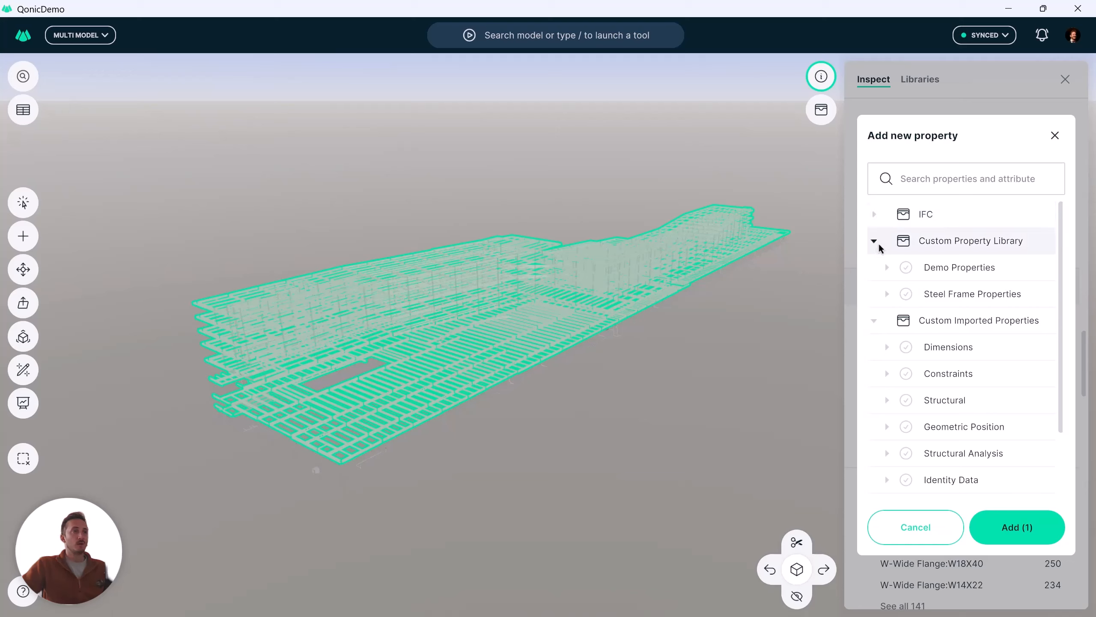
left_click(886, 297)
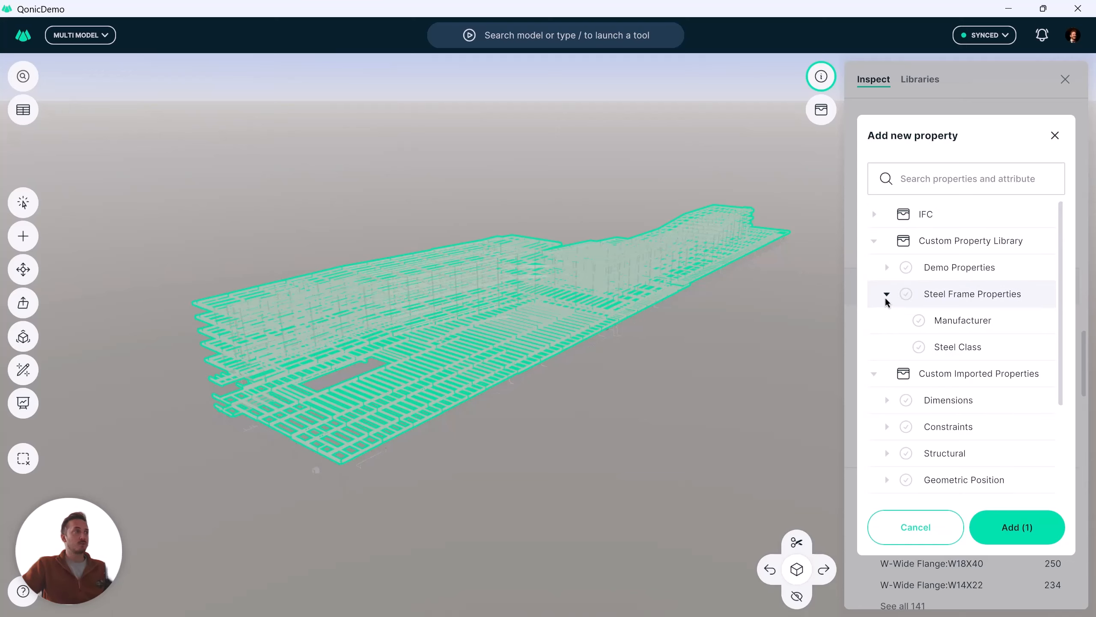
left_click(969, 320)
left_click(949, 343)
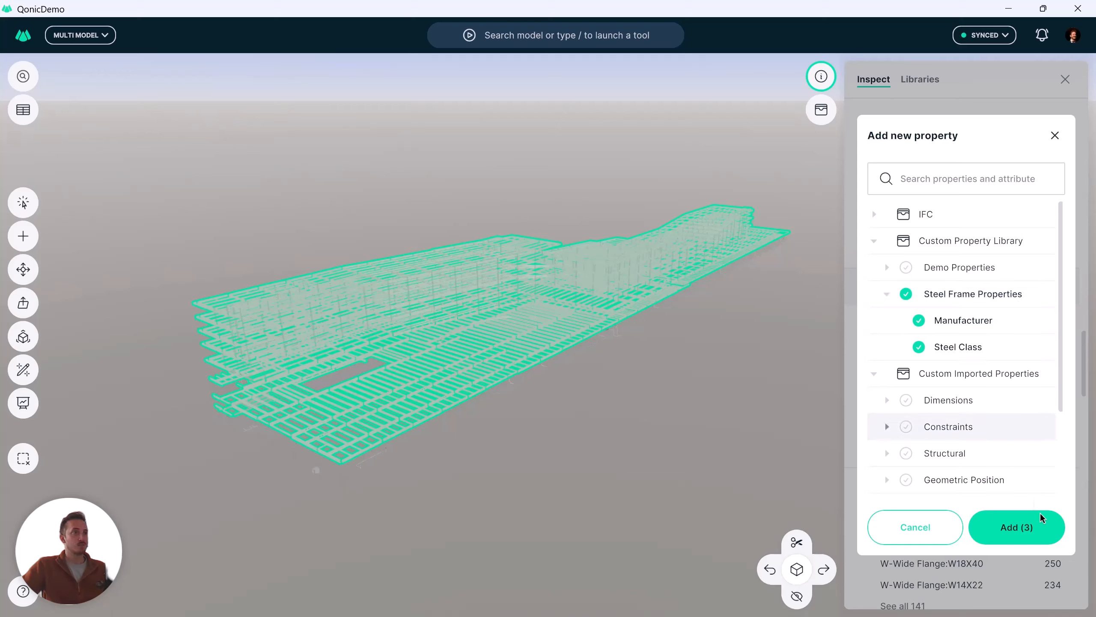
left_click(1042, 529)
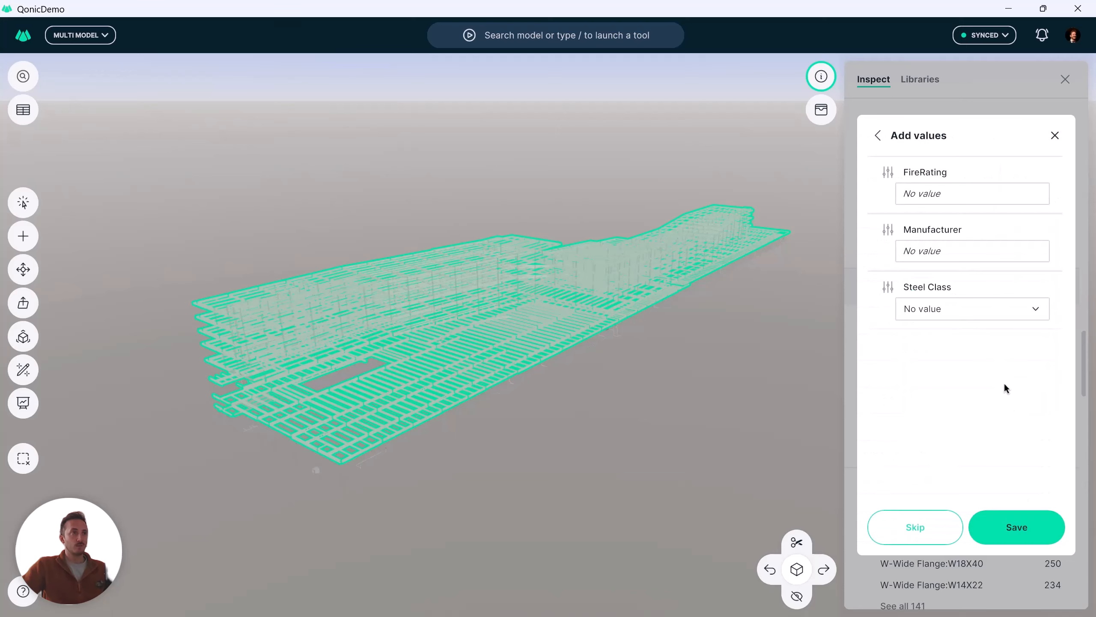
Set FireRating to F120, Manufacturer to Arcelor Mittal and Steel Class to S275, and save the values.
left_click(959, 191)
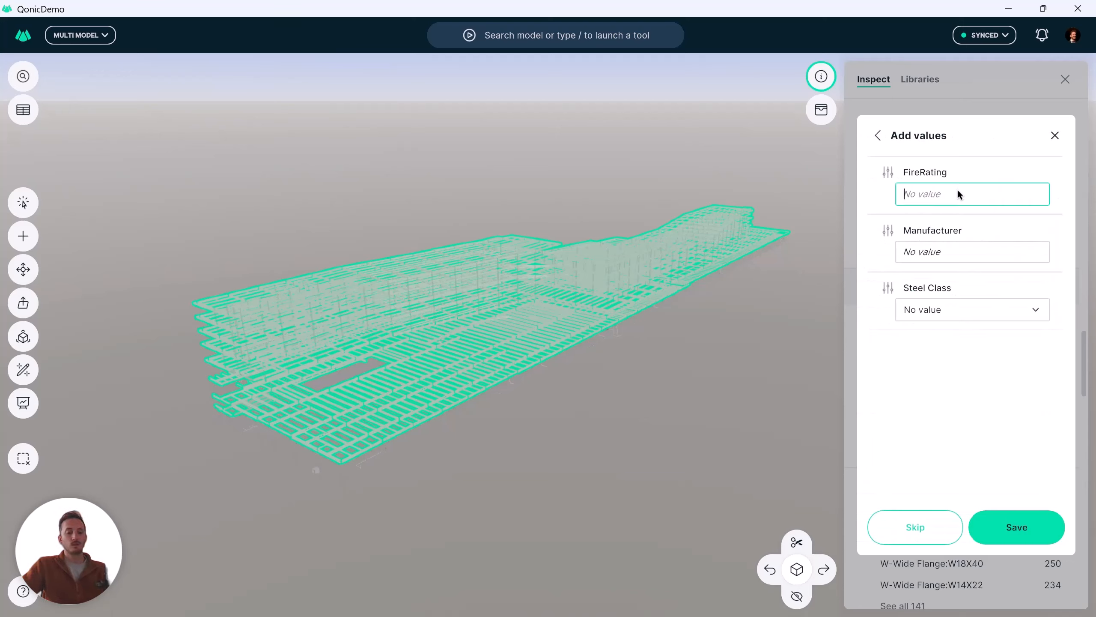
type("F120")
left_click(938, 251)
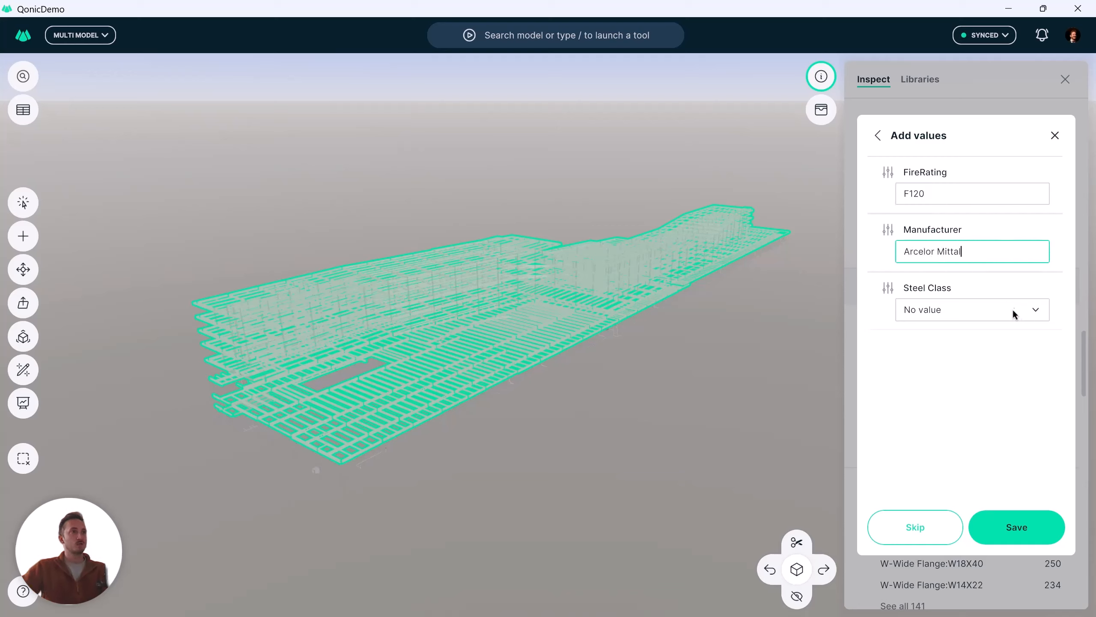
left_click(1033, 308)
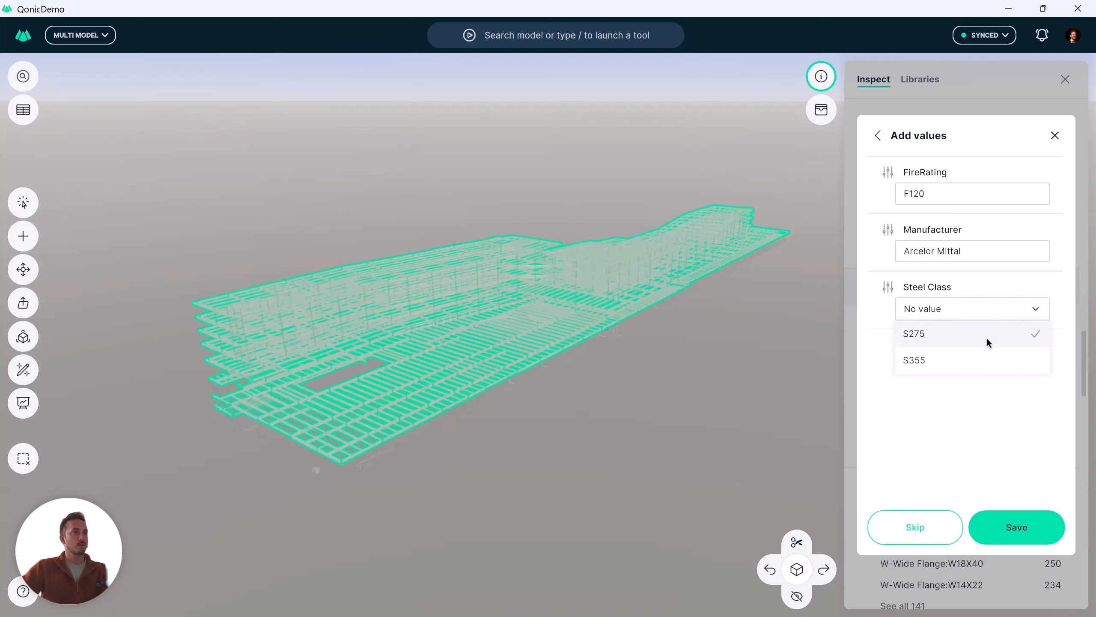
left_click(925, 334)
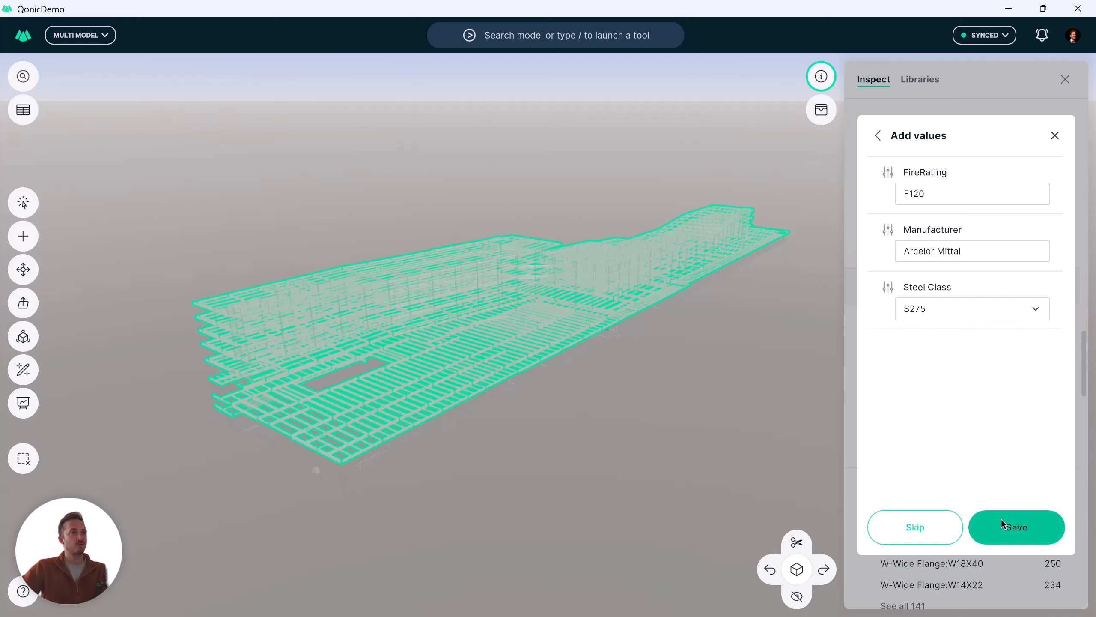
left_click(1023, 530)
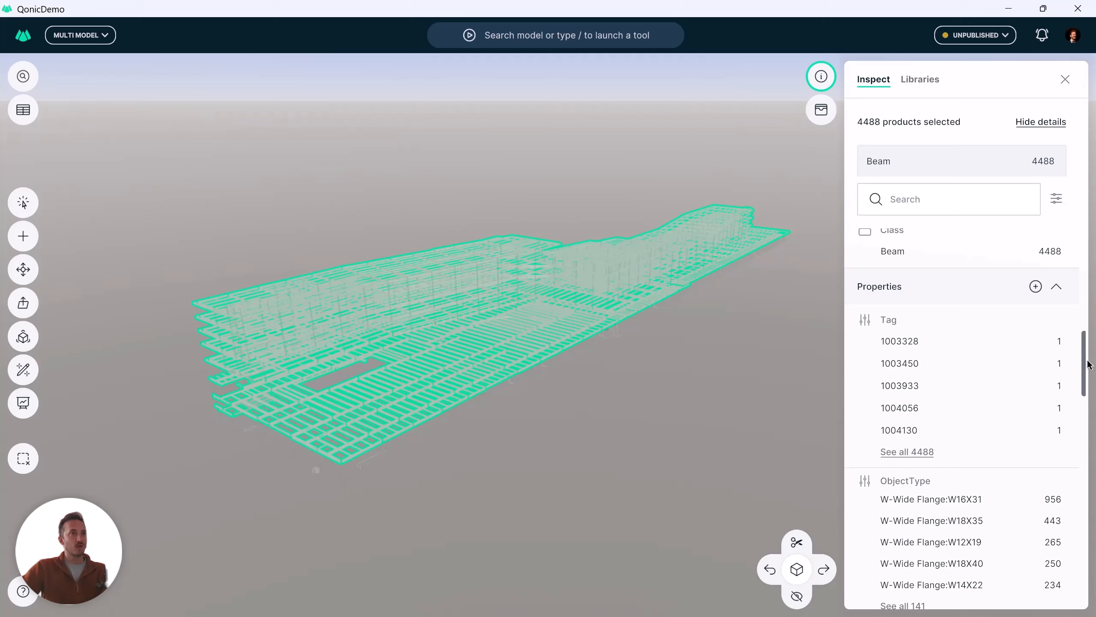
Check the beams' new FireRating in Pset_BeamCommon and the Manufacturer and Steel Class values in Steel Frame Properties.
scroll(1084, 376, "down", 10)
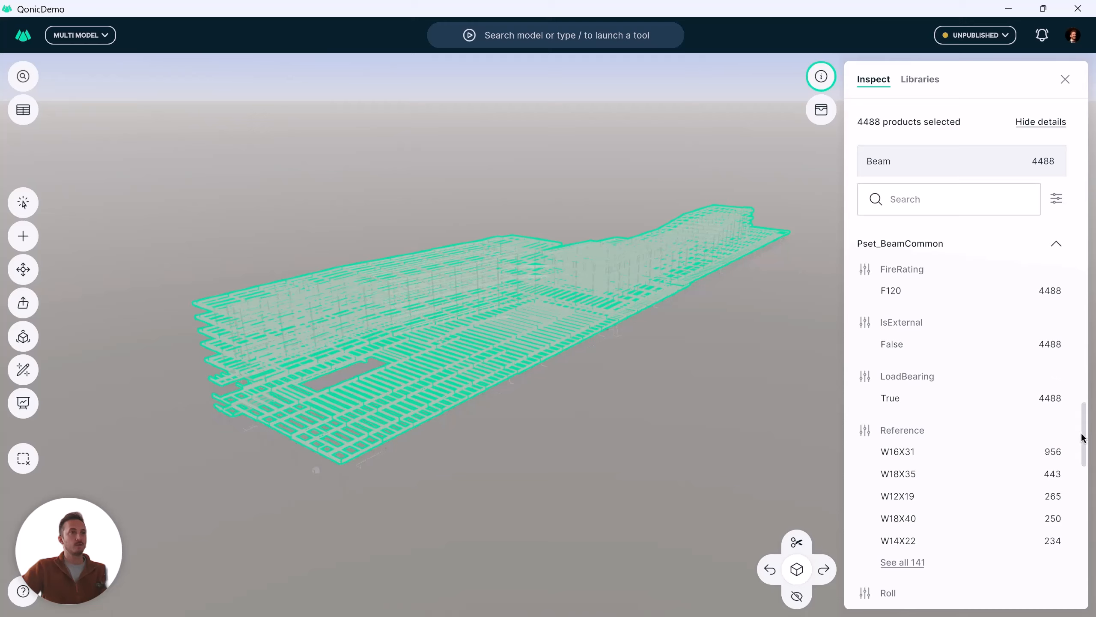
scroll(1084, 454, "down", 15)
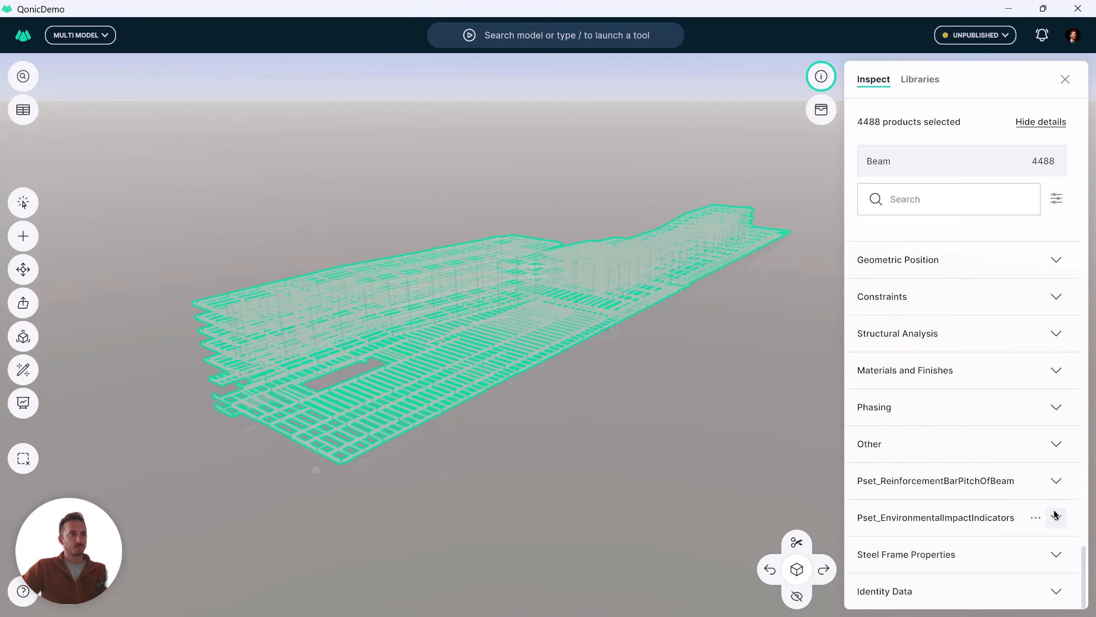
left_click(1052, 555)
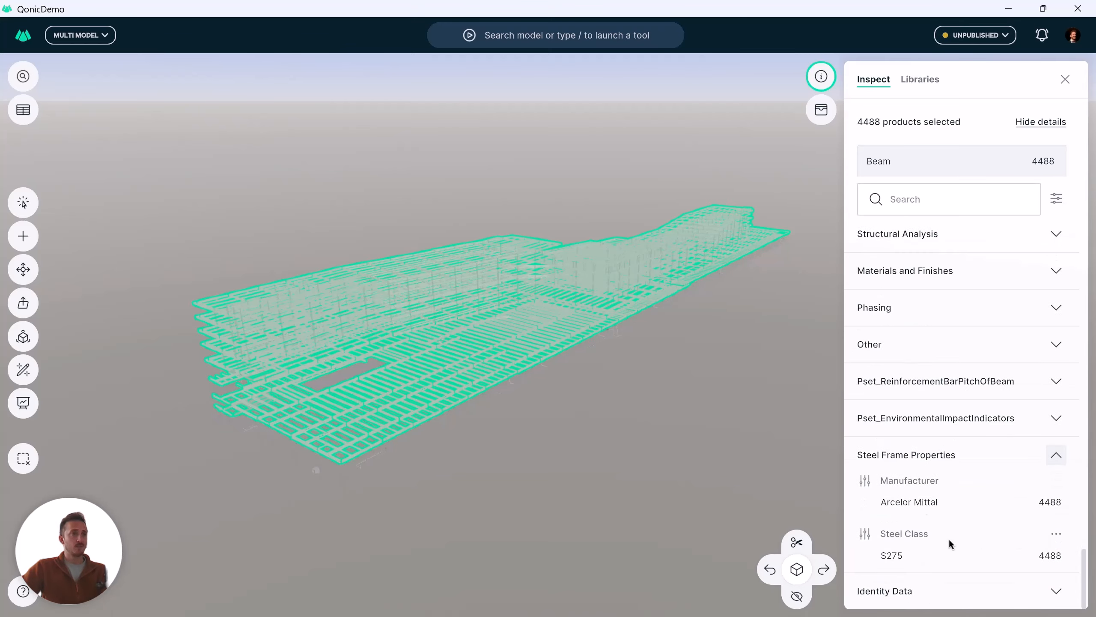
scroll(1074, 516, "up", 8)
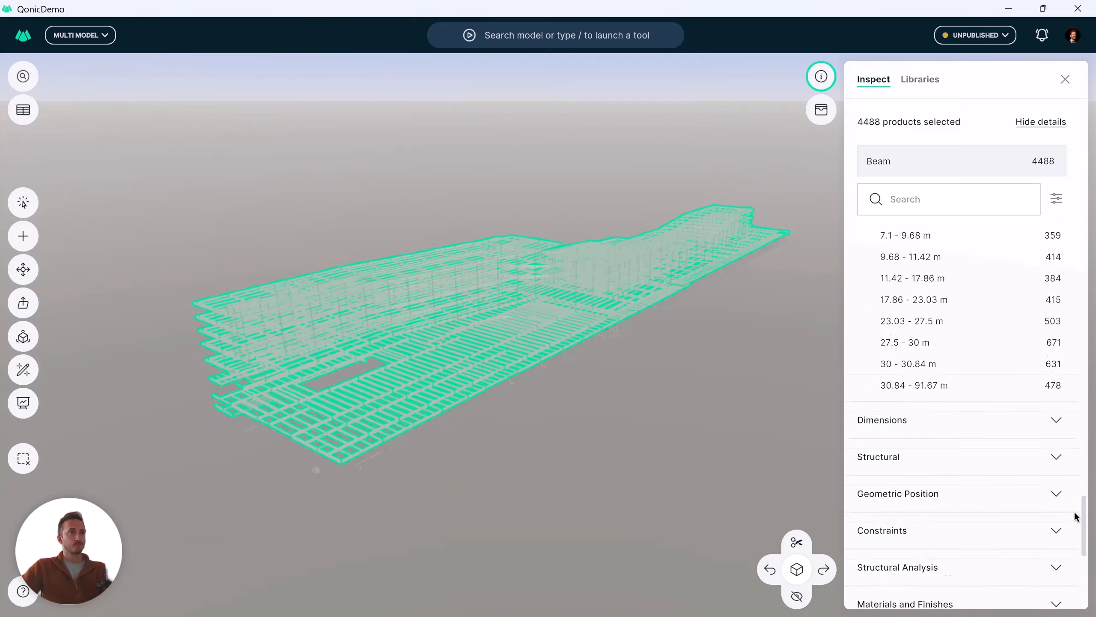
scroll(1074, 515, "up", 15)
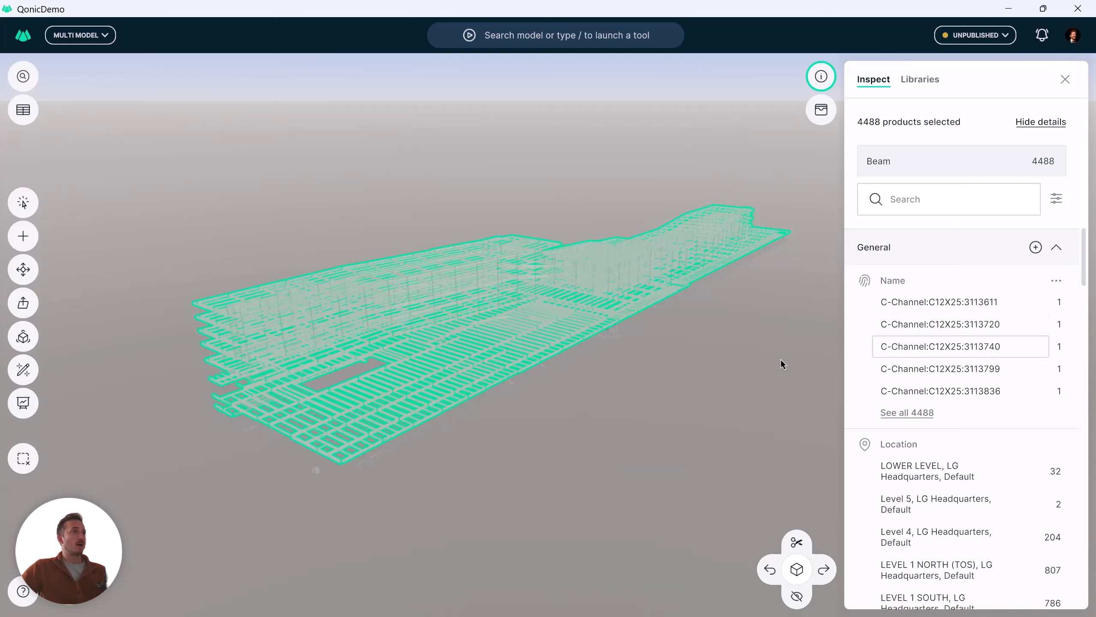
Search the NRM library for "steel fram", assign code 2.1.1.1 Structural steel frame to the selected beams, and check their Code entry.
middle_click_drag(638, 298, 648, 311)
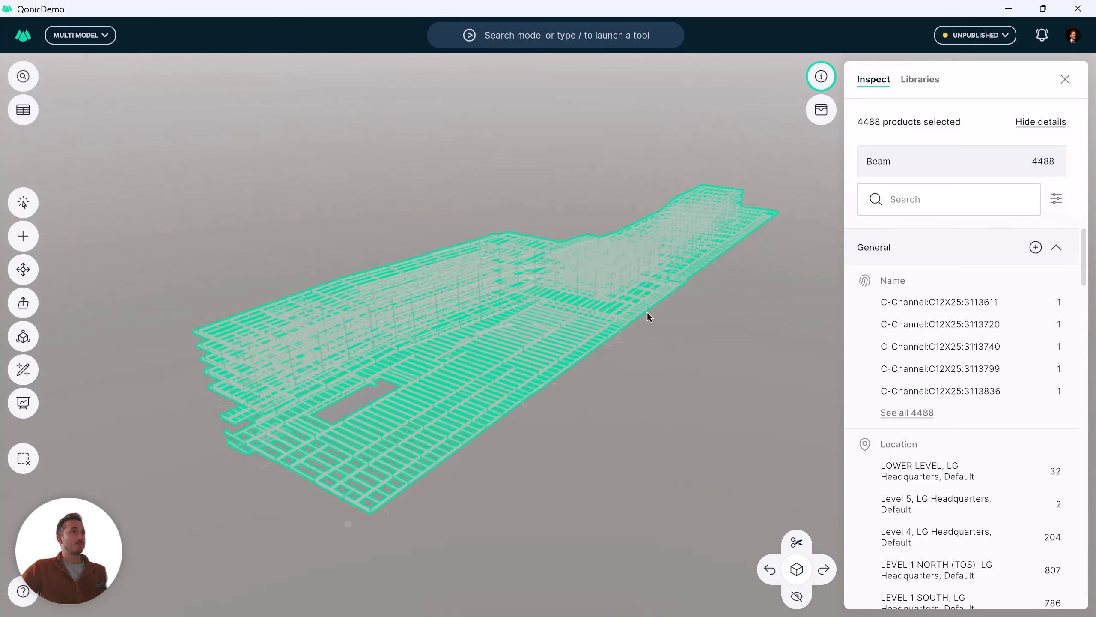
left_click(1035, 248)
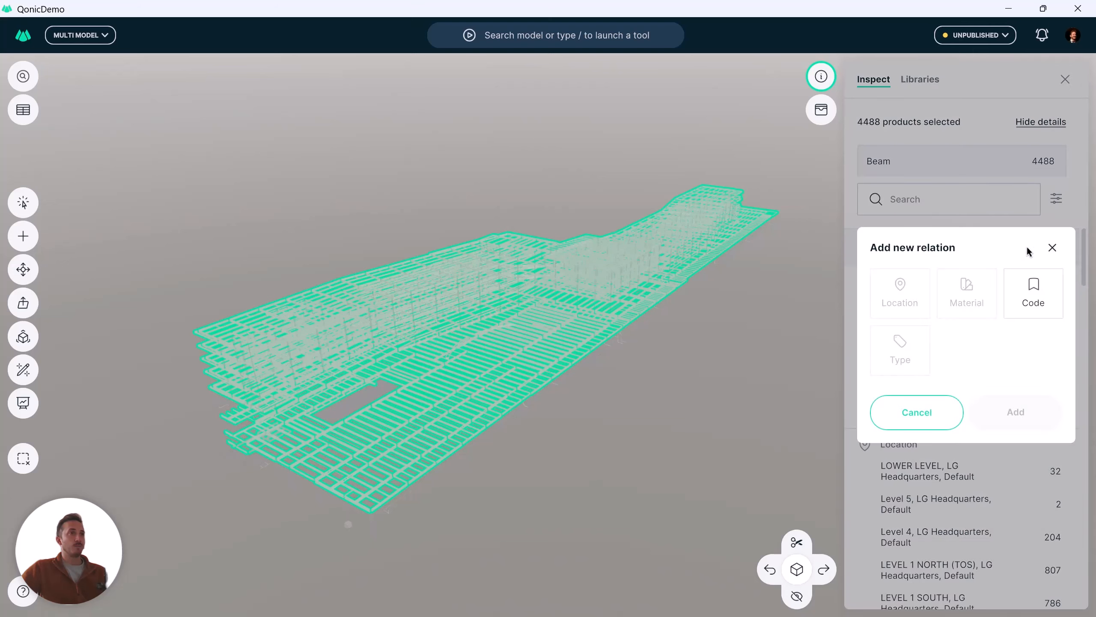
left_click(1035, 299)
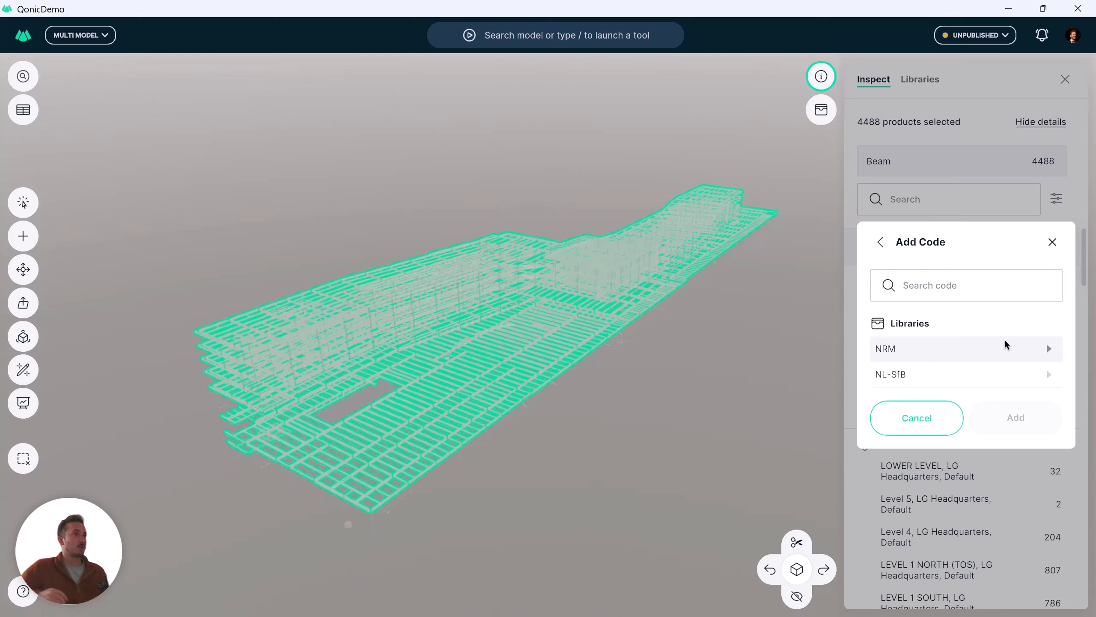
left_click(1047, 349)
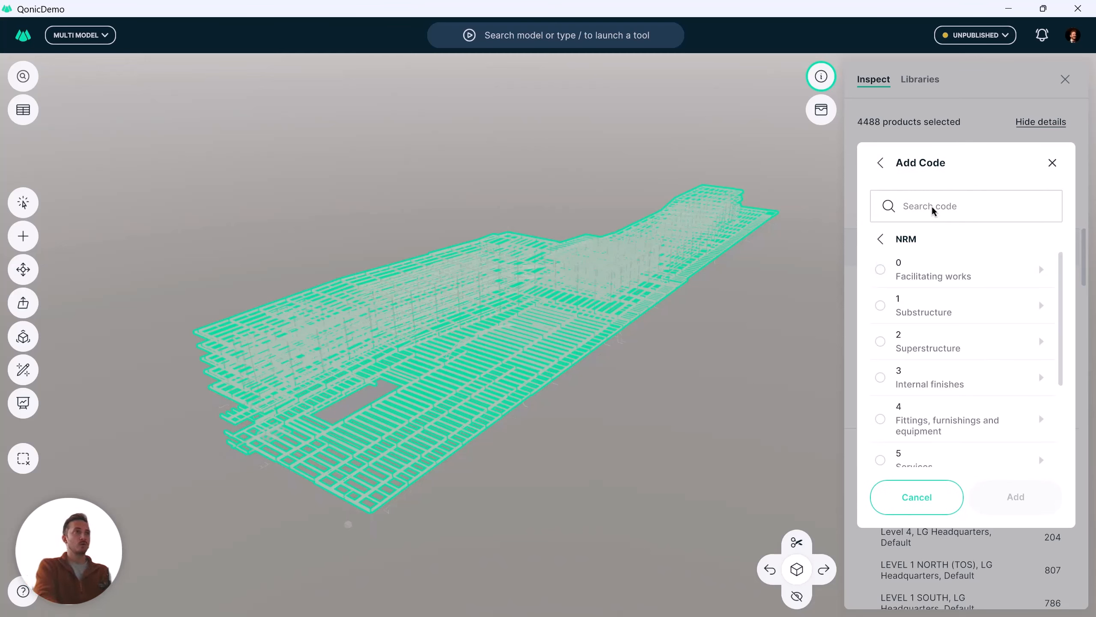
type("steel fram")
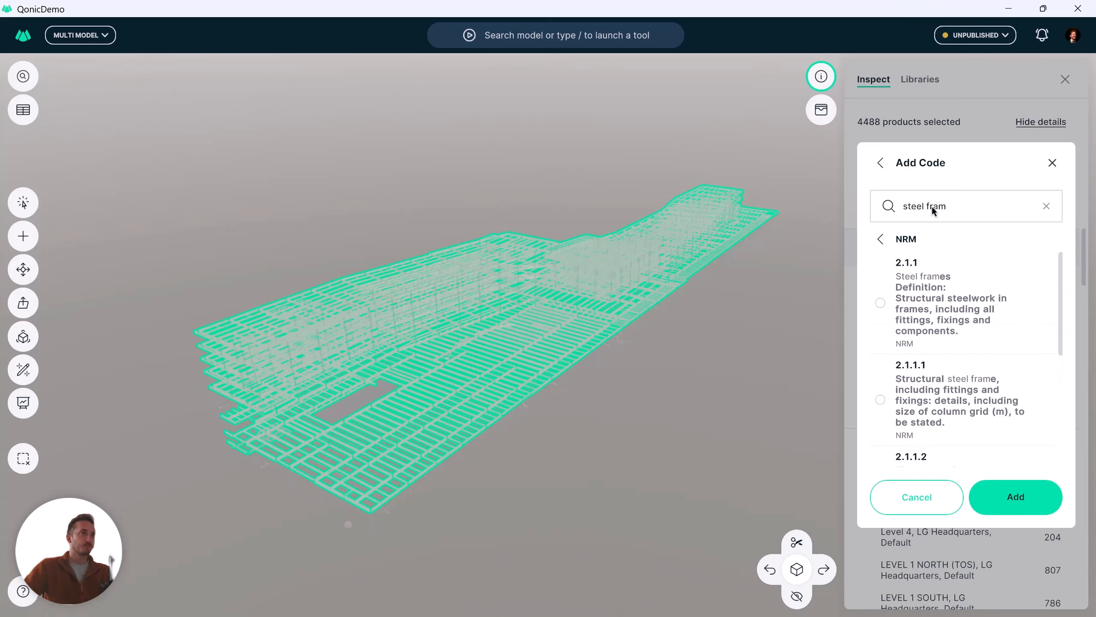
left_click(943, 407)
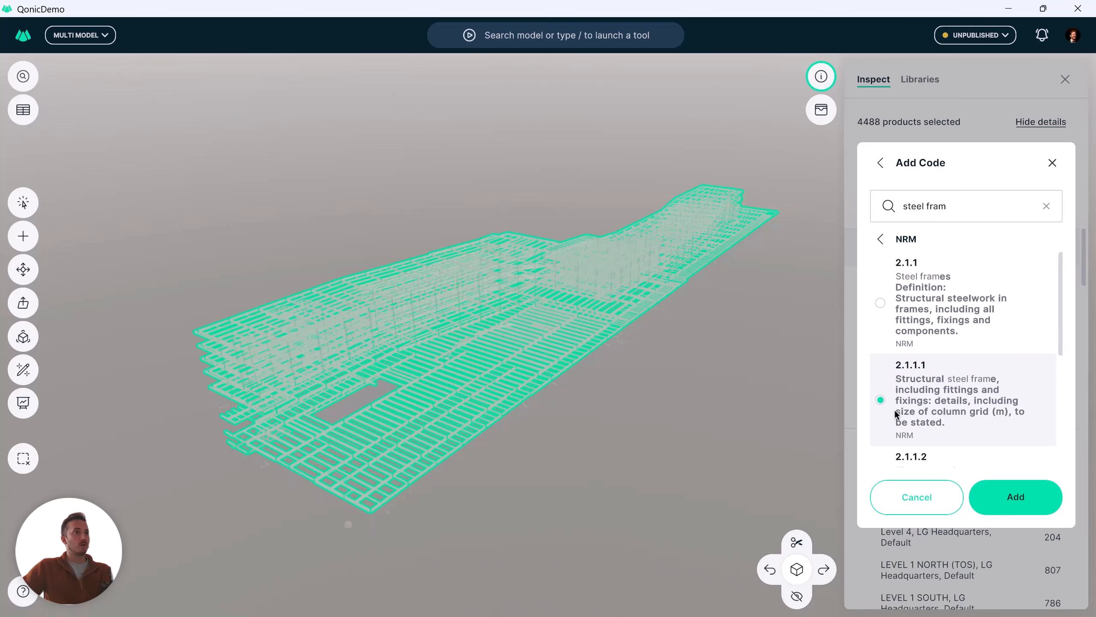
left_click(1043, 494)
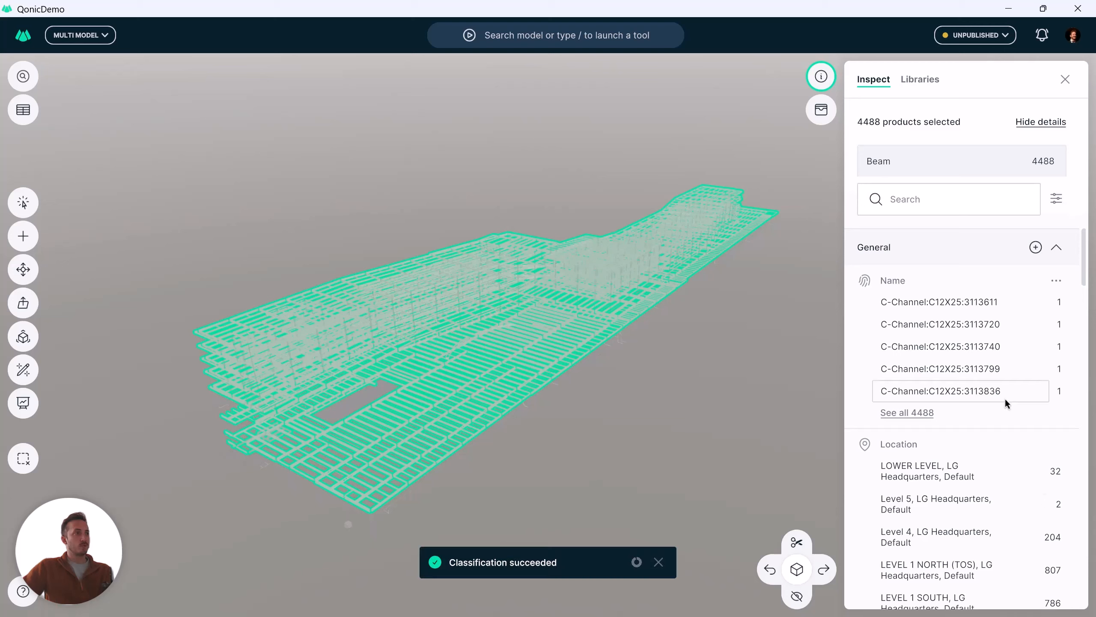
scroll(957, 358, "down", 7)
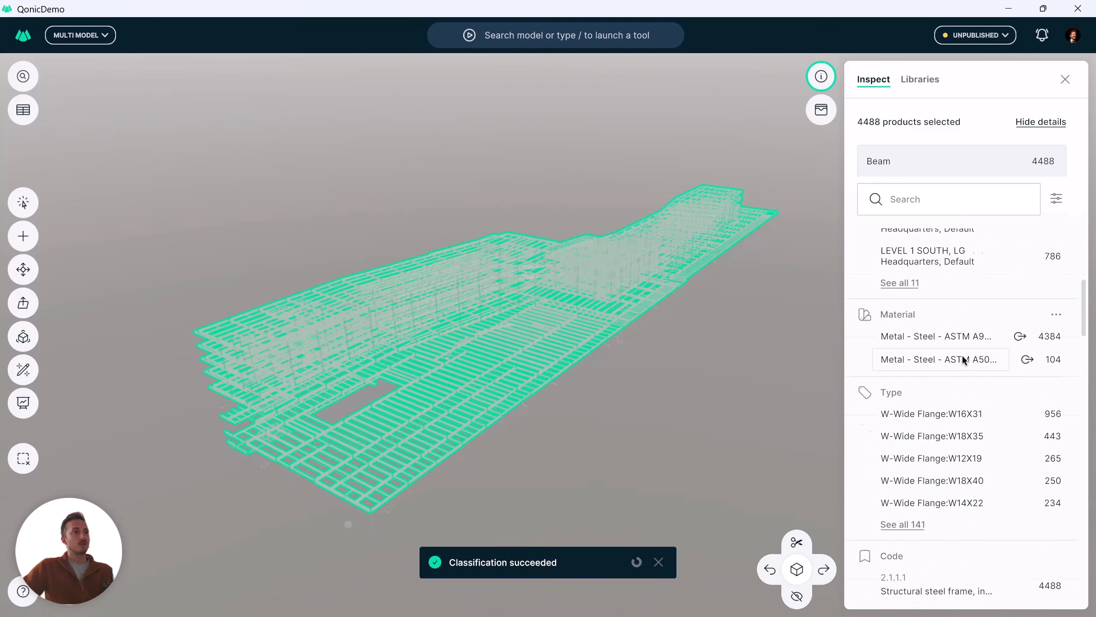
scroll(966, 351, "down", 3)
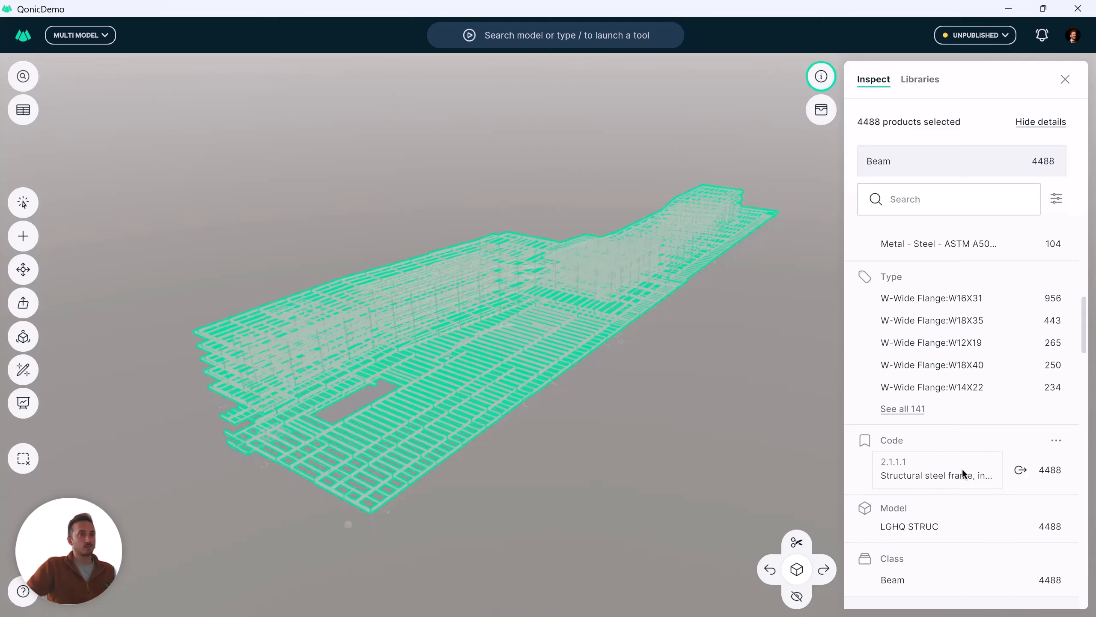
Start adding another code relation to the selected beams and view the available classification libraries.
scroll(993, 331, "up", 10)
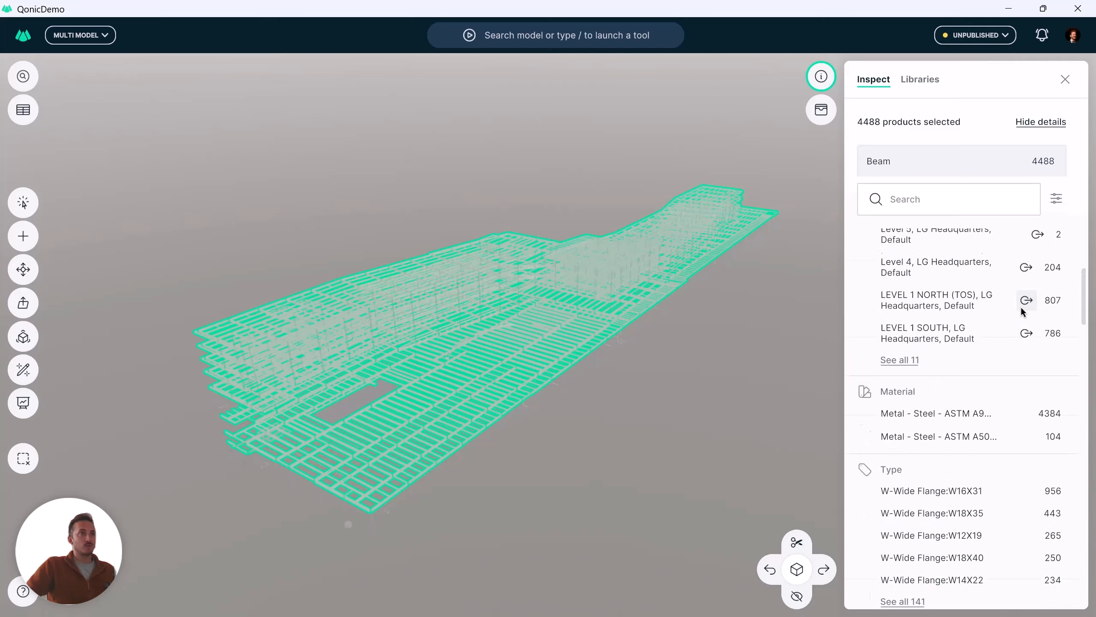
left_click(1036, 250)
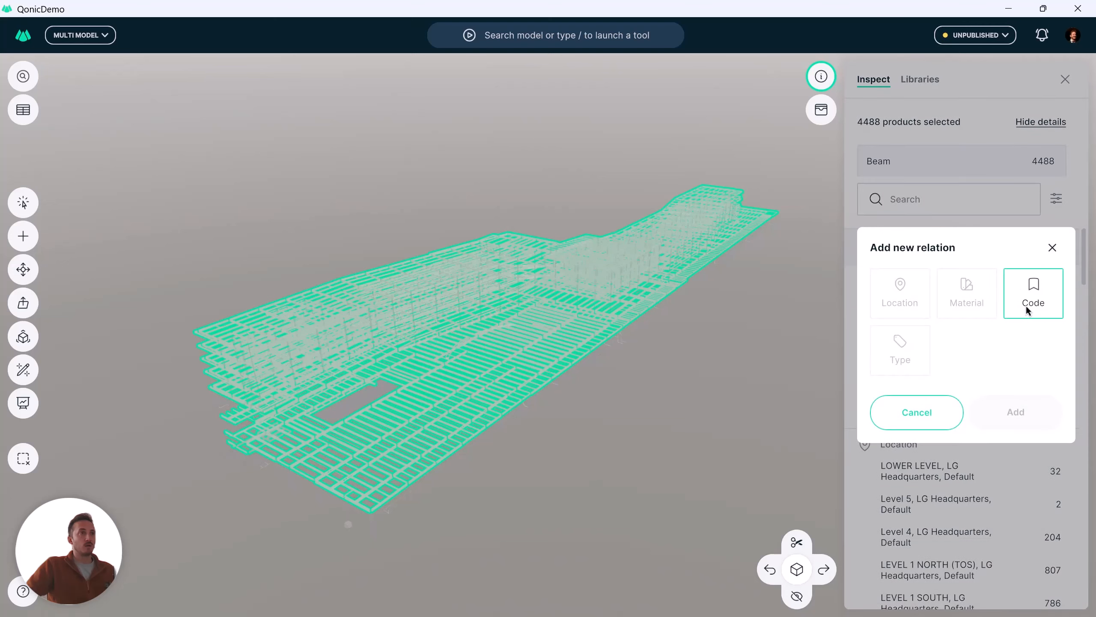
left_click(1029, 298)
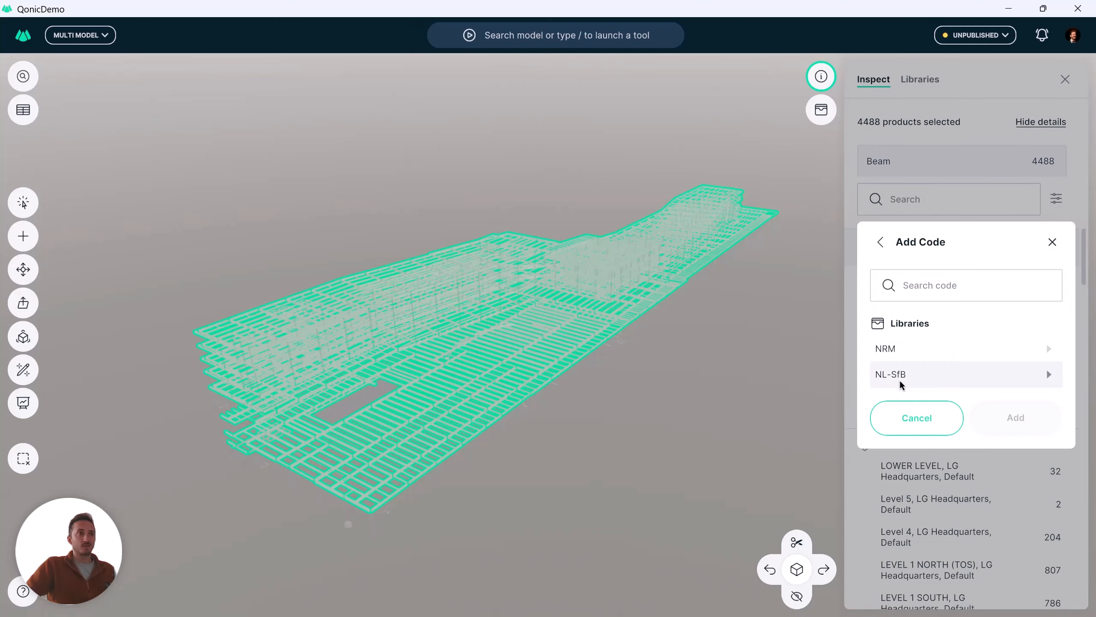
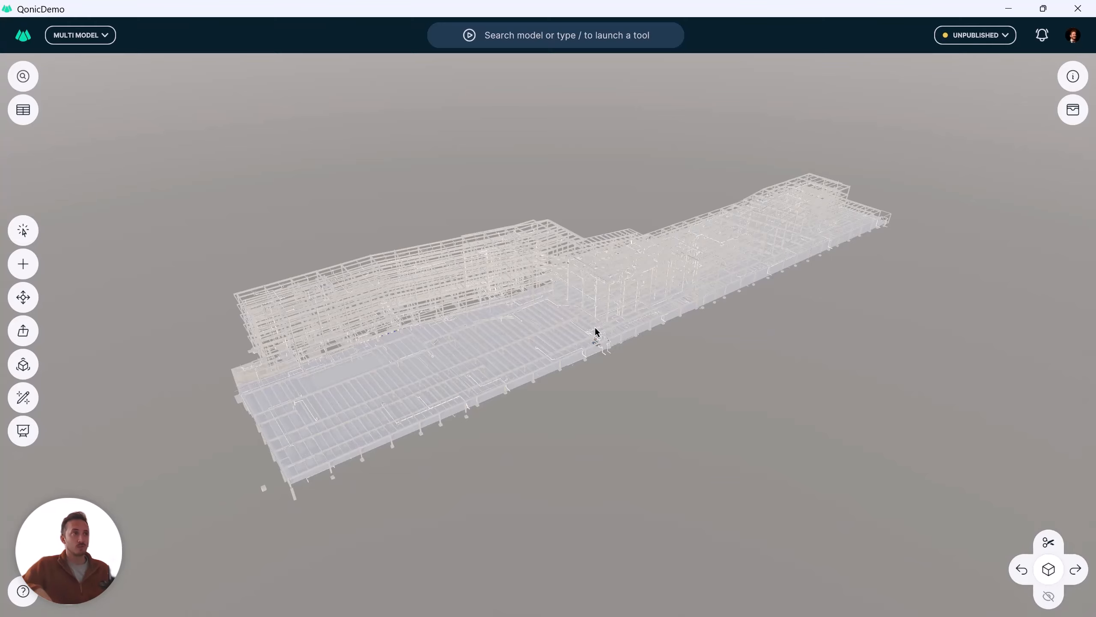
Browse the project using the By Model structure instead of Steel by Type.
left_click_drag(569, 331, 579, 301)
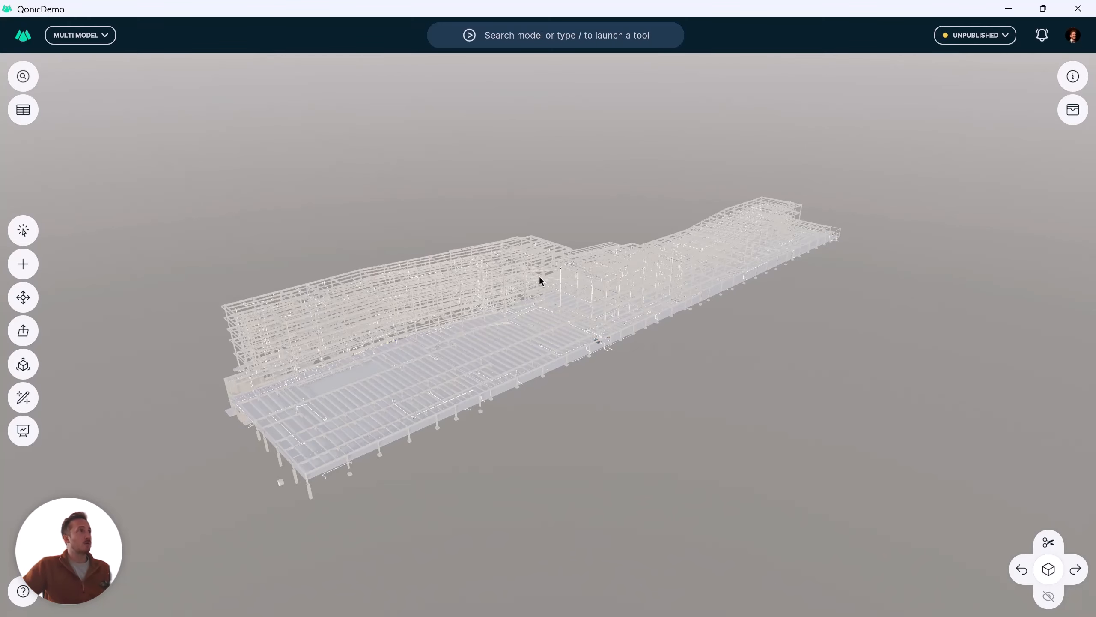
left_click(24, 77)
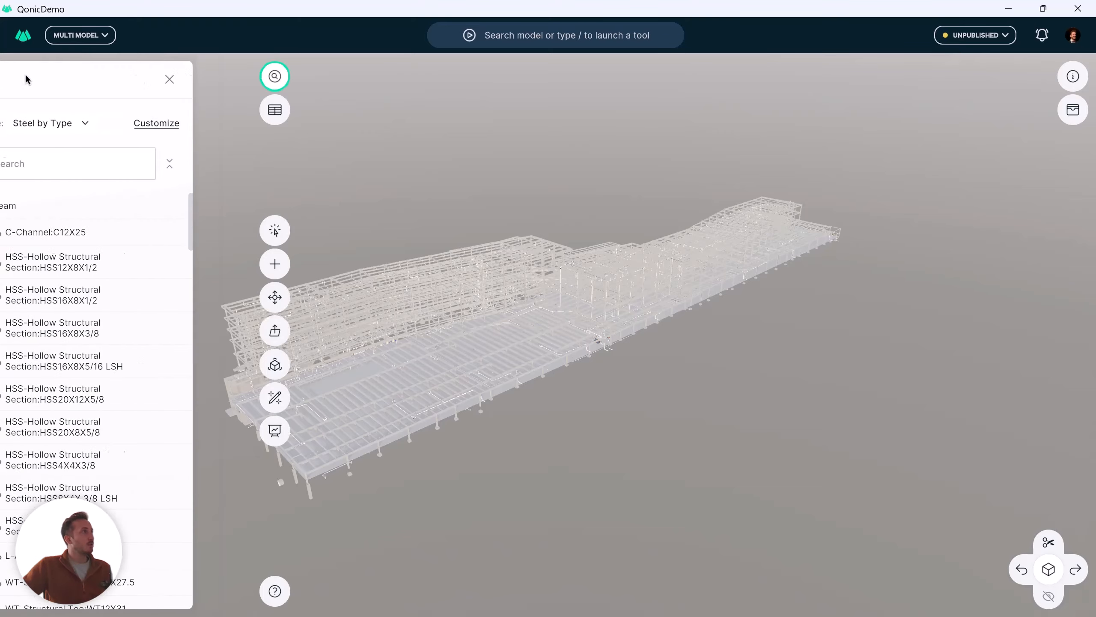
left_click(143, 125)
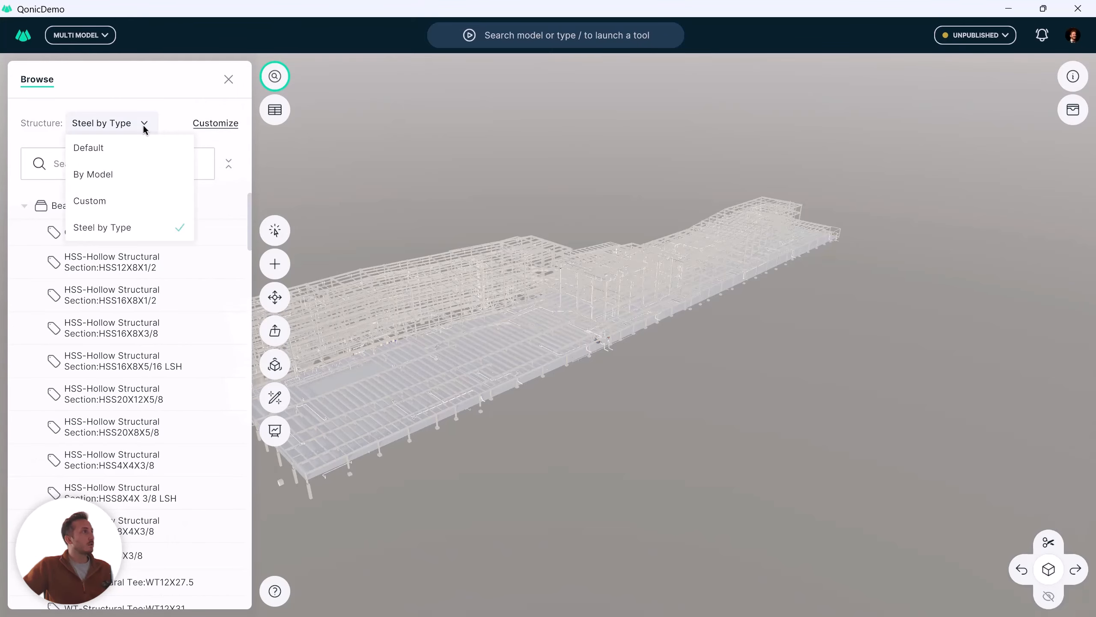
left_click(113, 175)
left_click_drag(443, 296, 560, 306)
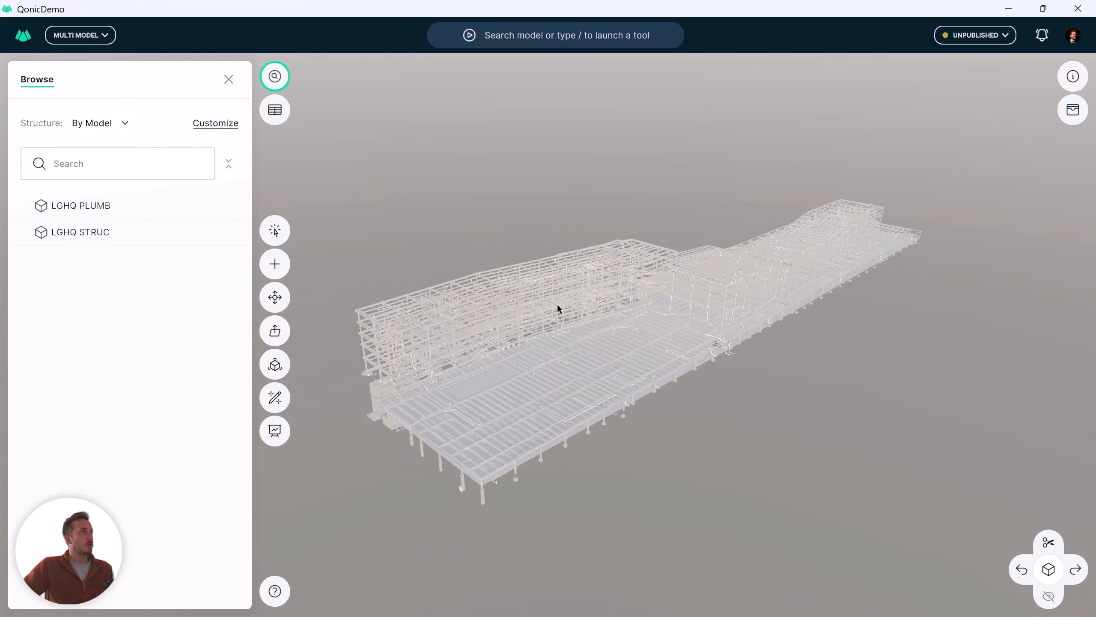
Highlight the LGHQ PLUMB model and the LGHQ STRUC model in turn to examine each one, and clear the selection.
left_click(84, 206)
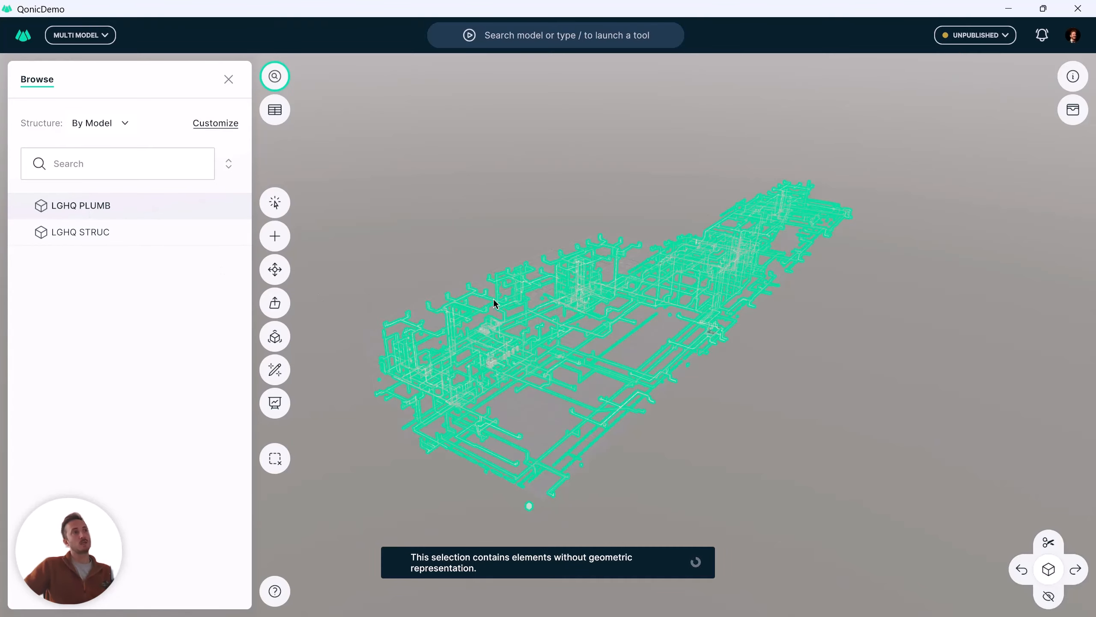
scroll(510, 310, "up", 10)
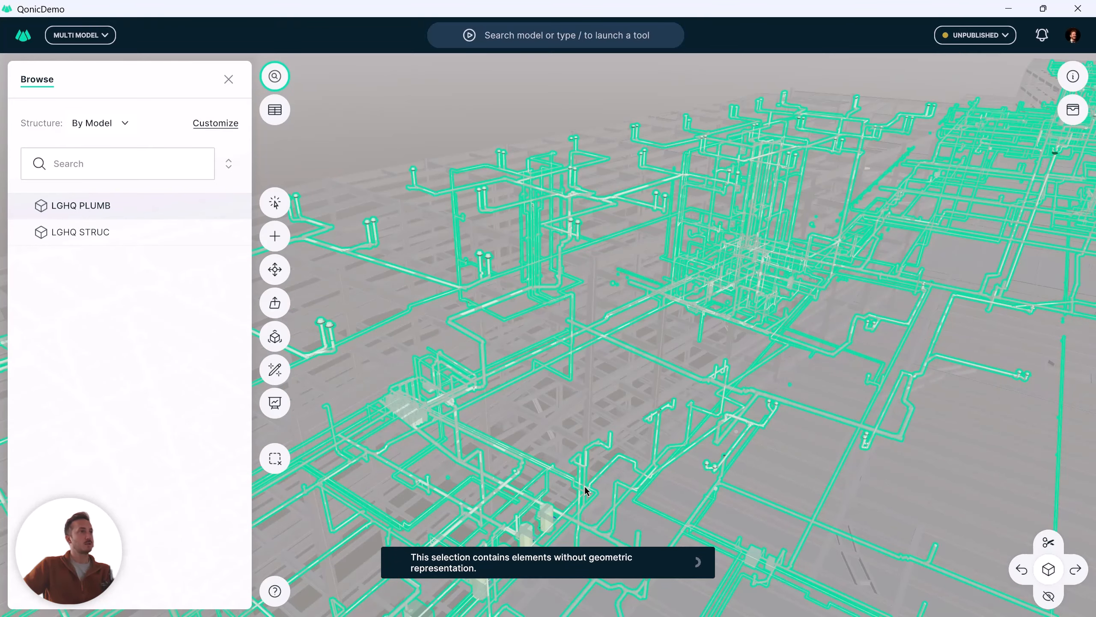
left_click(159, 240)
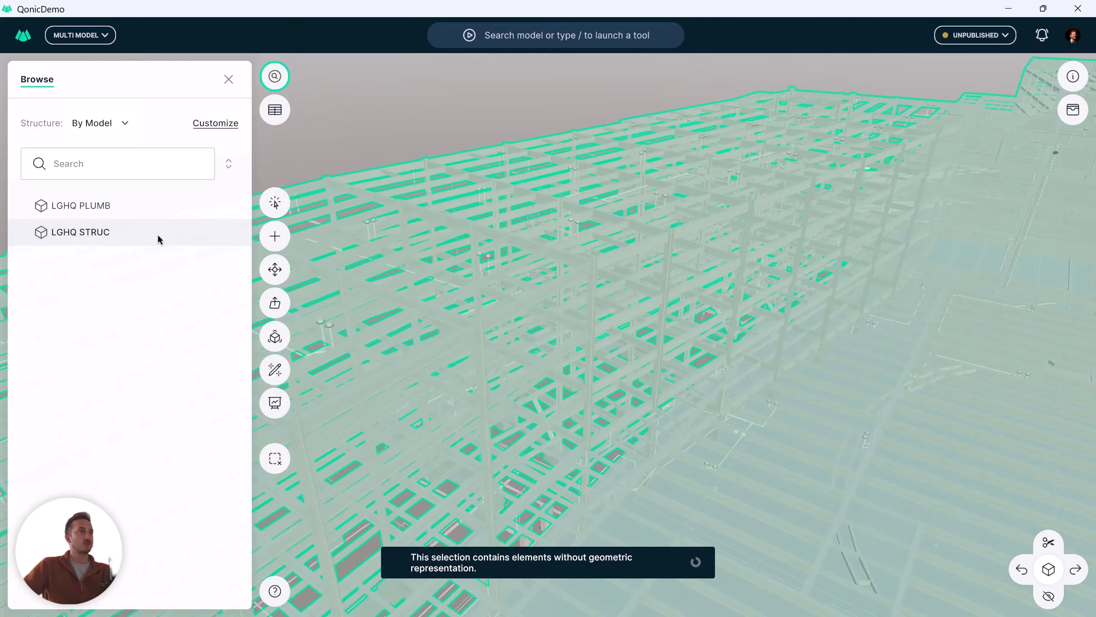
scroll(678, 421, "down", 3)
middle_click_drag(677, 421, 618, 400)
scroll(680, 384, "down", 5)
key("Escape")
scroll(639, 379, "up", 2)
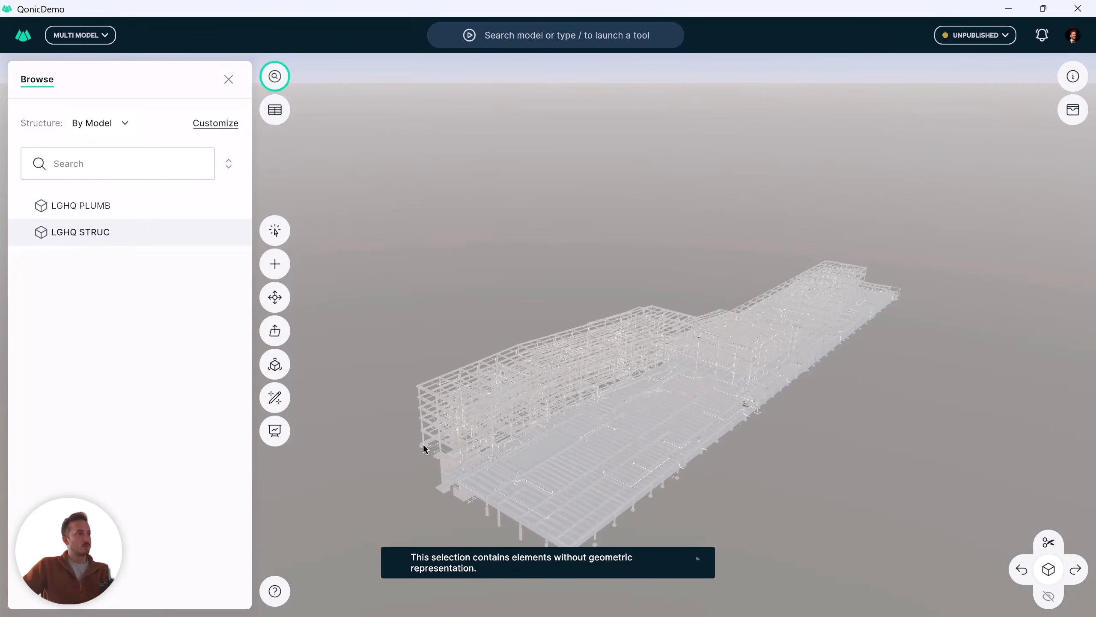
Run Clash Detection with LGHQ PLUMB as the first set and LGHQ STRUC as the second, and close the model browser.
left_click(275, 430)
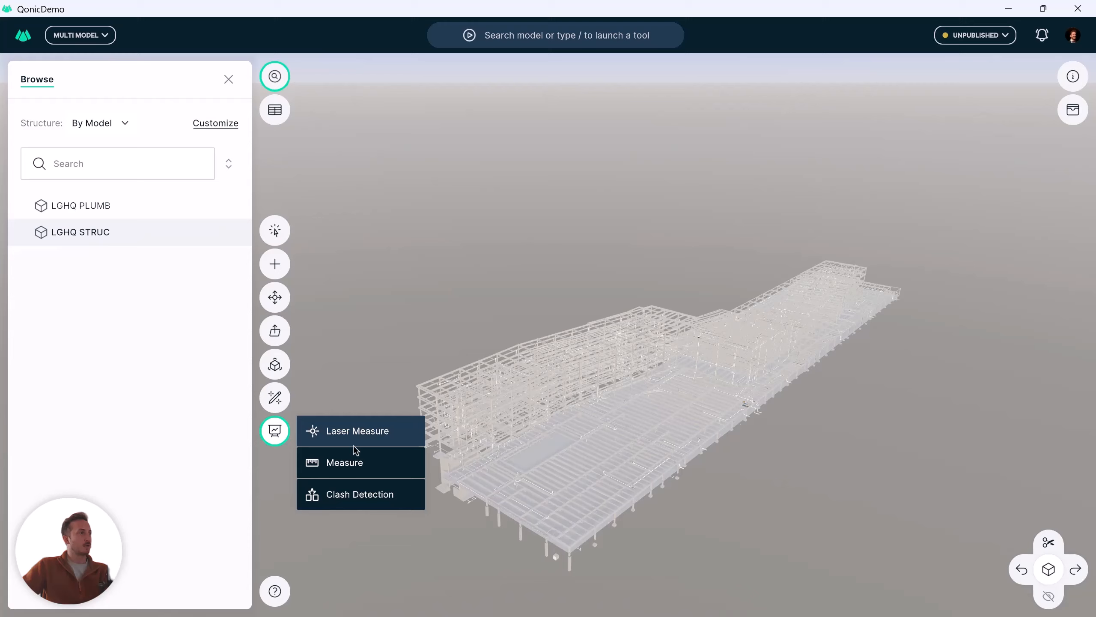
left_click(356, 496)
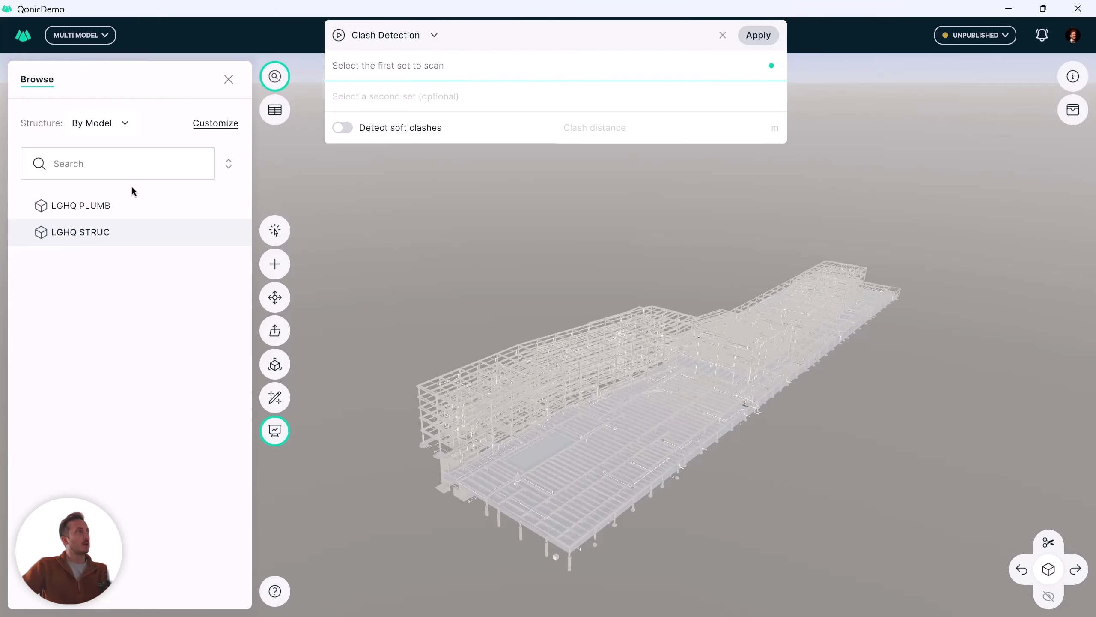
left_click(114, 204)
left_click(428, 104)
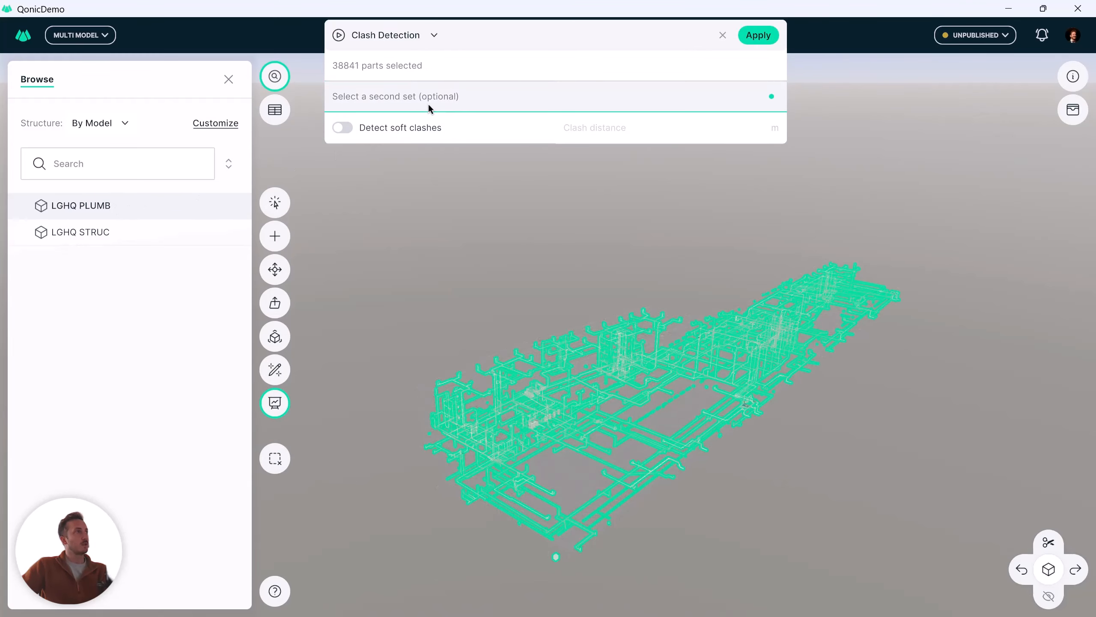
left_click(145, 242)
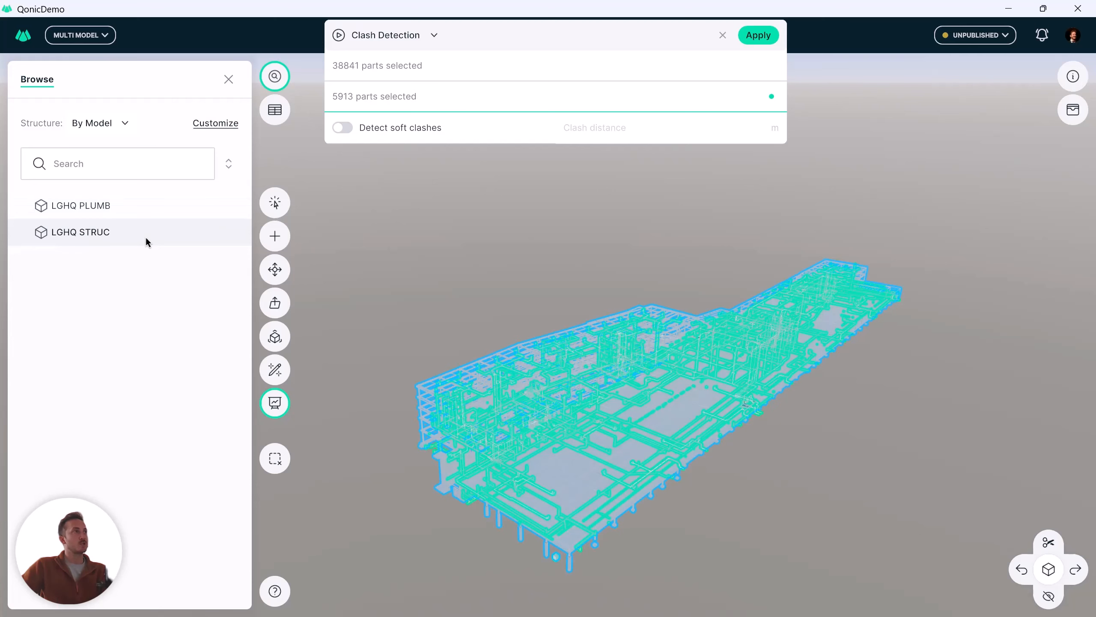
left_click(759, 35)
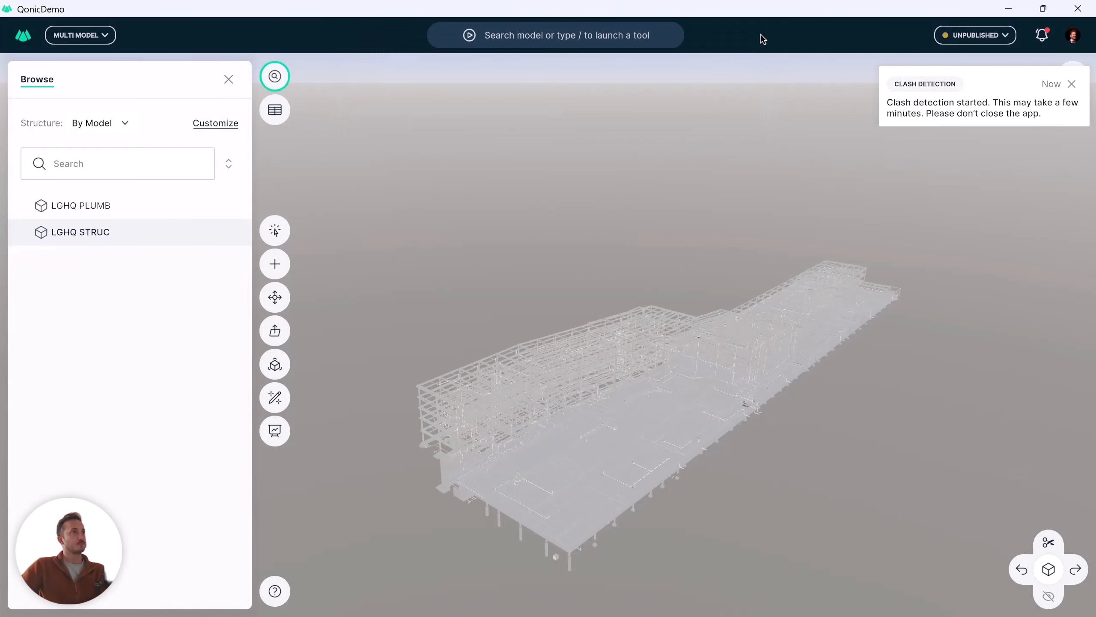
left_click(229, 79)
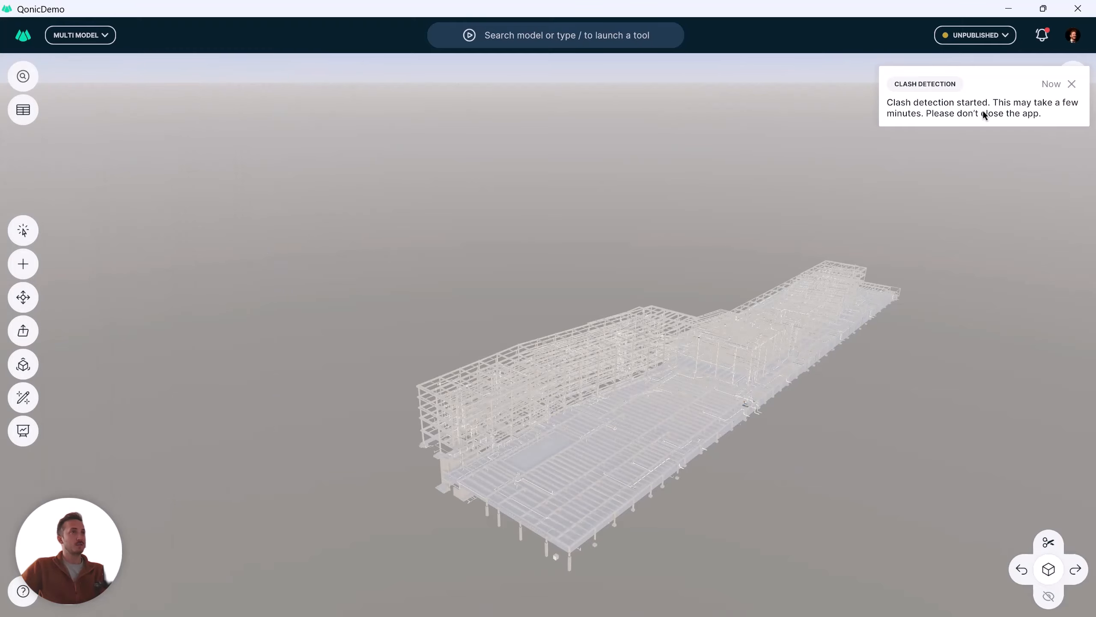
Subtract the white plumbing pipe from the steel beam it passes through on the lower deck to cut an opening.
scroll(552, 467, "up", 10)
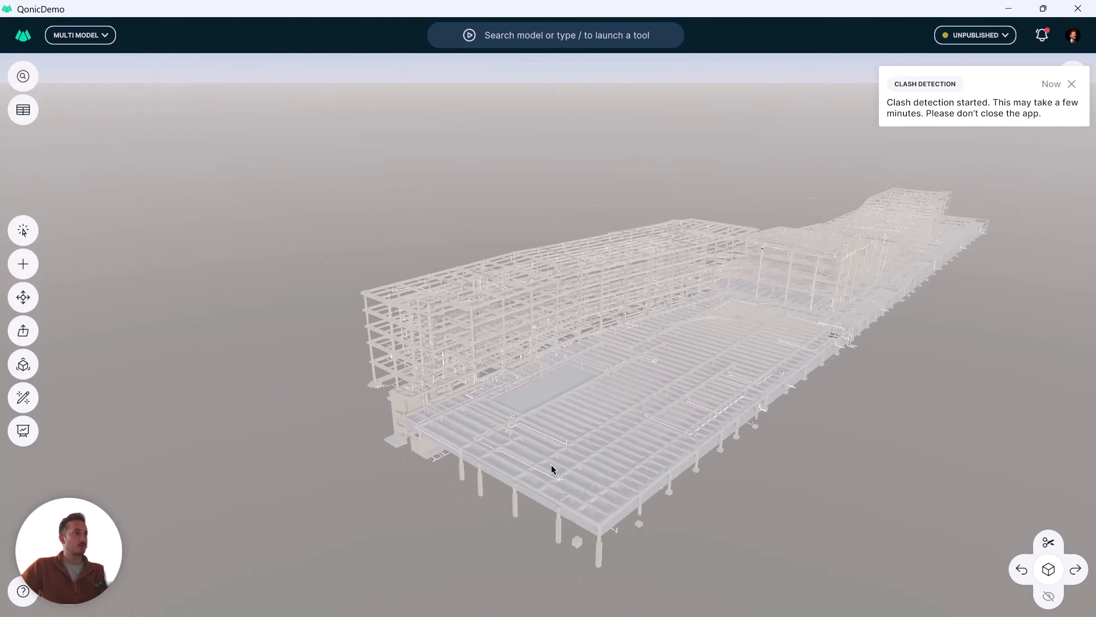
scroll(534, 418, "up", 3)
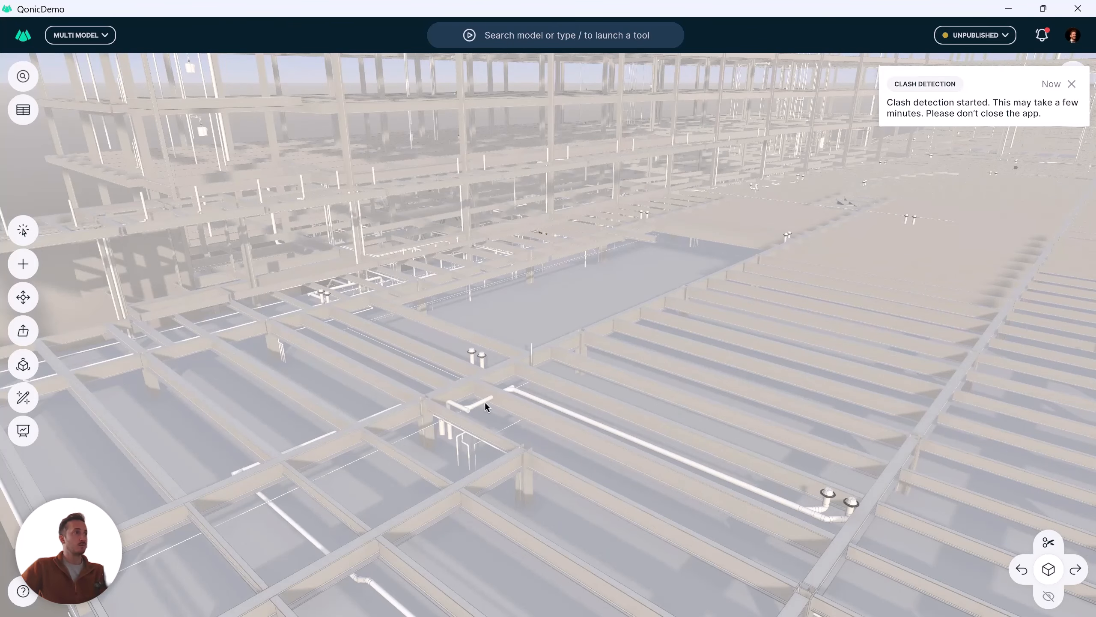
scroll(485, 402, "up", 10)
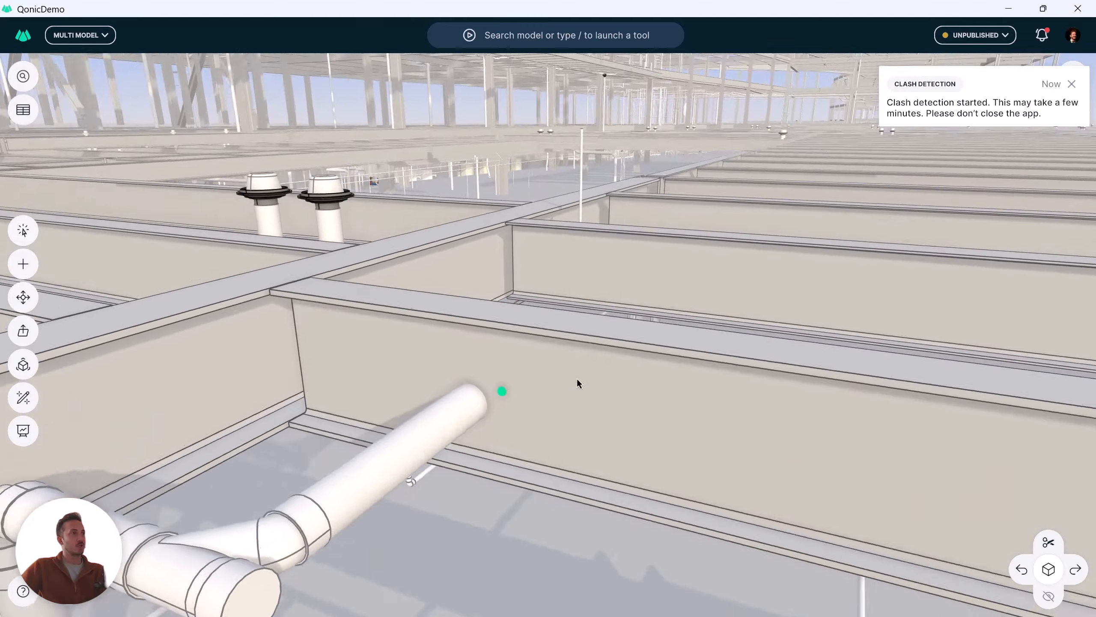
left_click_drag(577, 378, 491, 446)
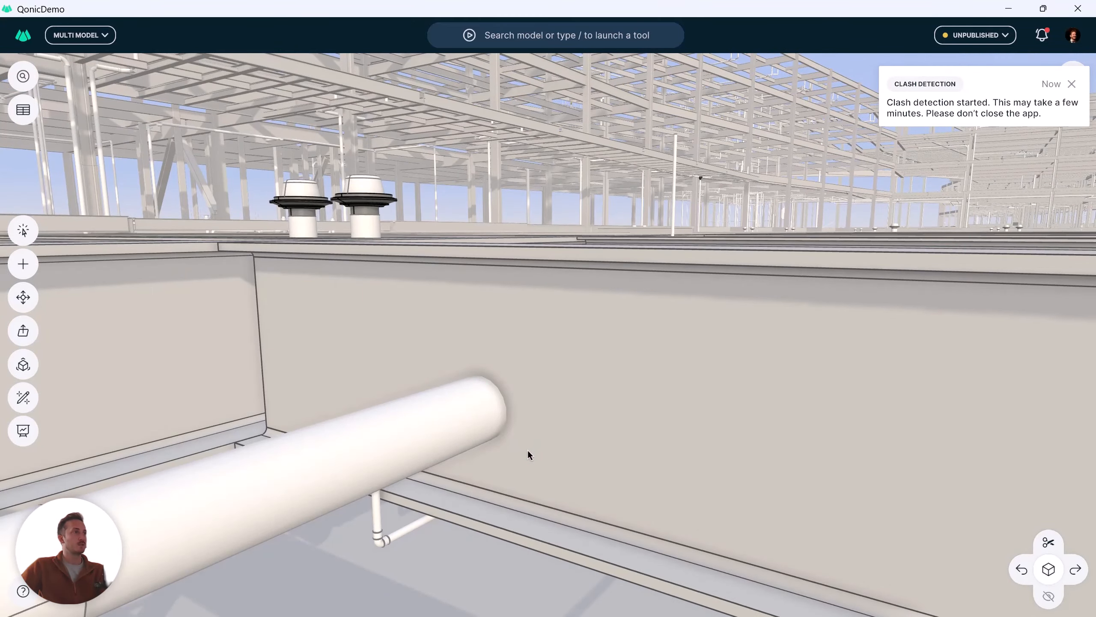
left_click(519, 448)
left_click(589, 433)
key("slash")
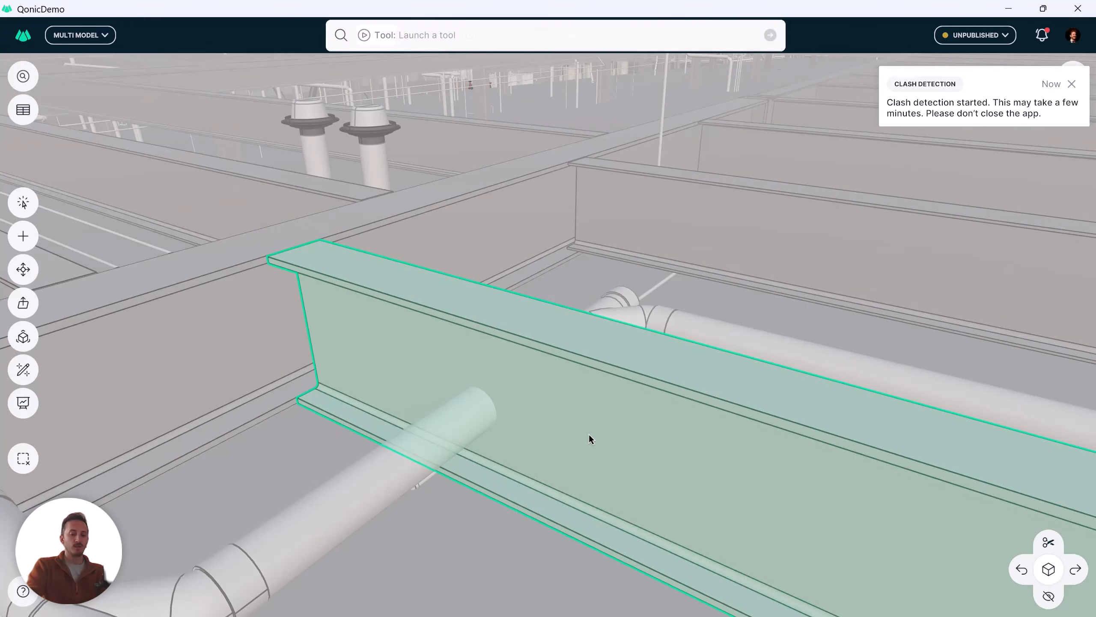
type("subtr")
key("Return")
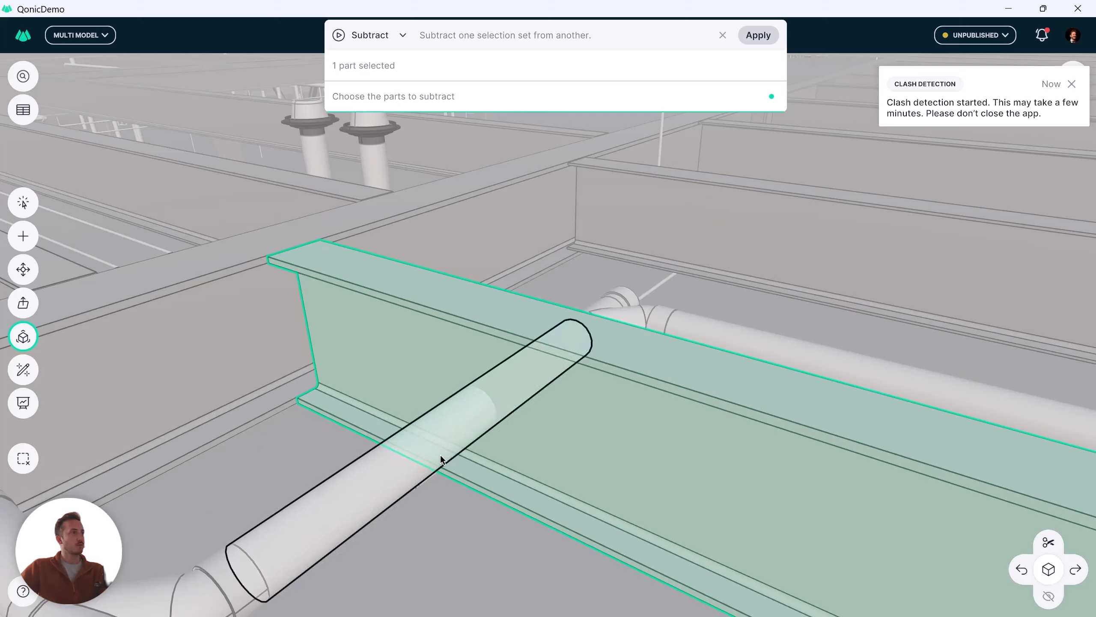
left_click(440, 454)
key("Return")
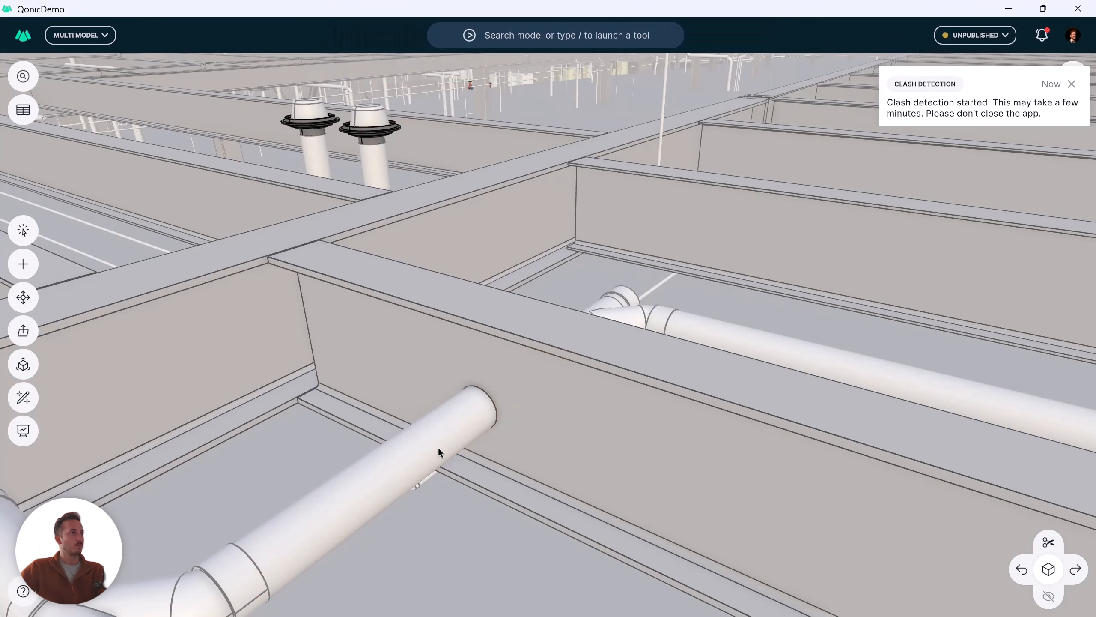
Hide the pipe and enlarge the beam's circular opening by offsetting its inner face -0.03 m with Push/Pull.
left_click(438, 451)
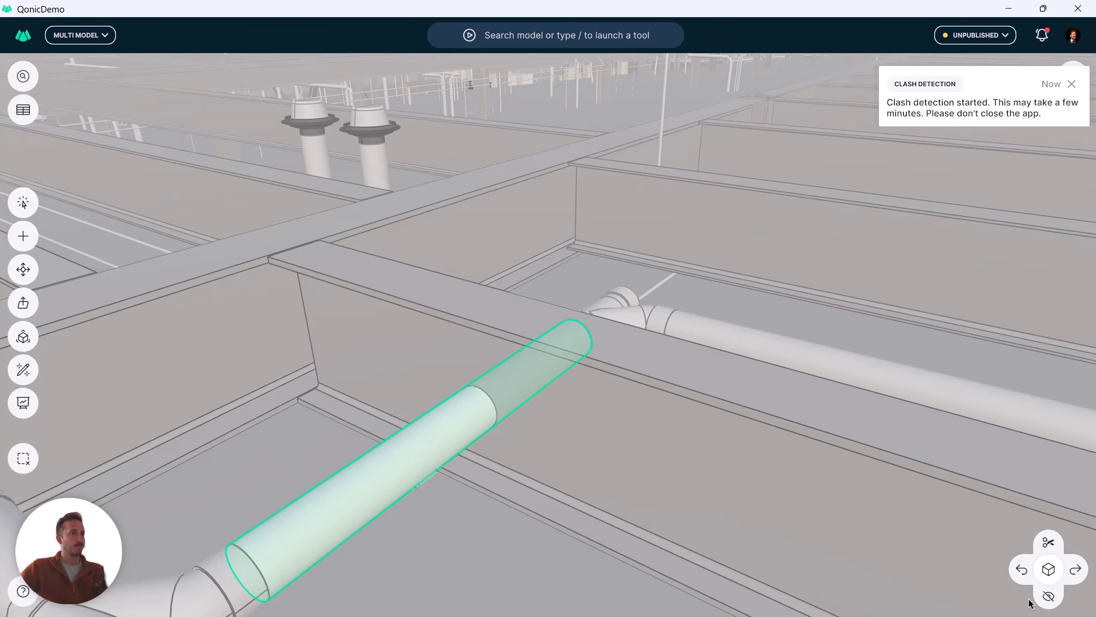
left_click(1049, 596)
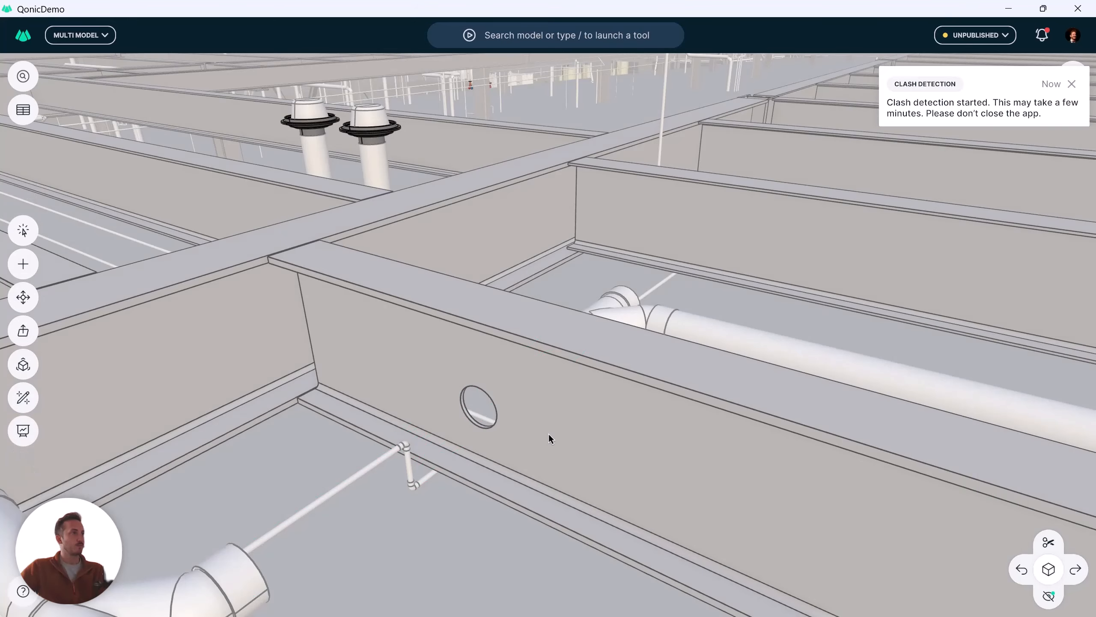
scroll(460, 427, "up", 5)
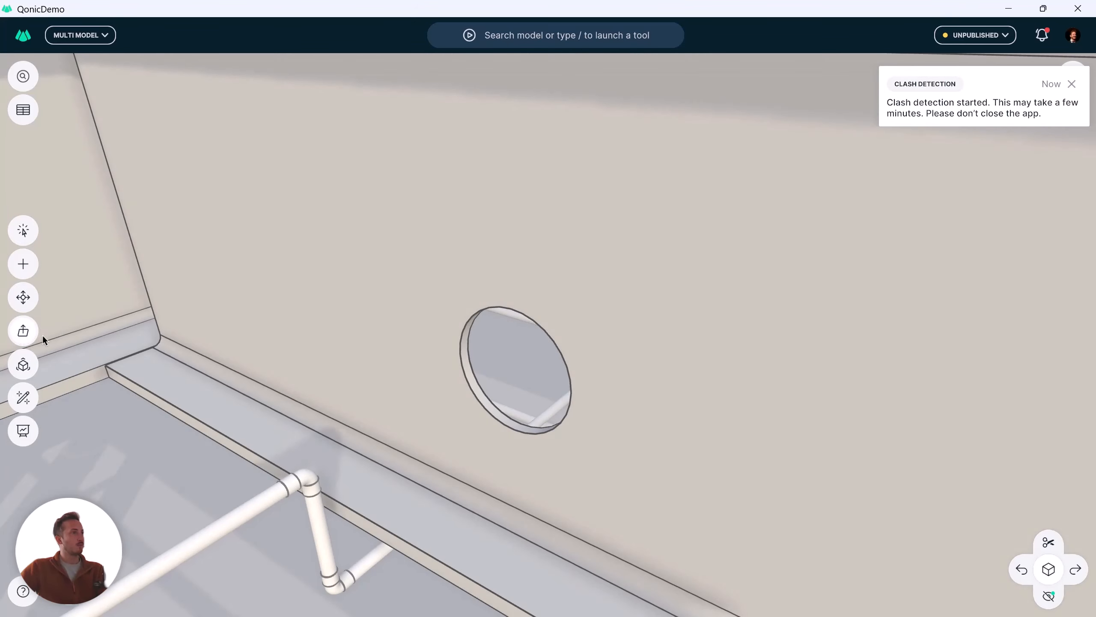
left_click(26, 331)
left_click(477, 398)
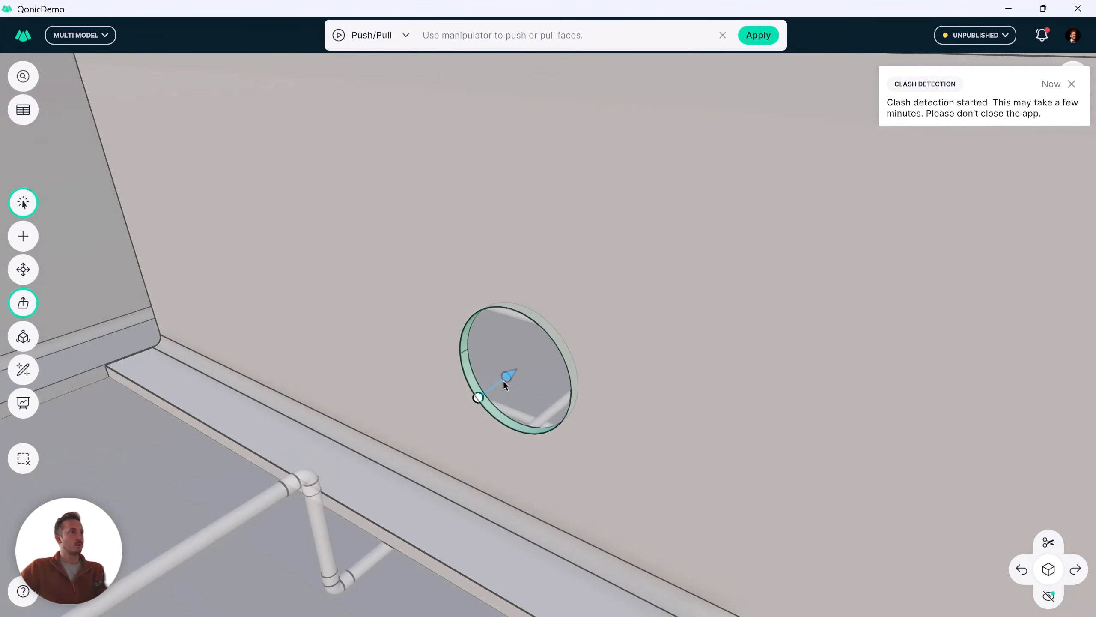
left_click_drag(506, 385, 486, 395)
type("-0.03")
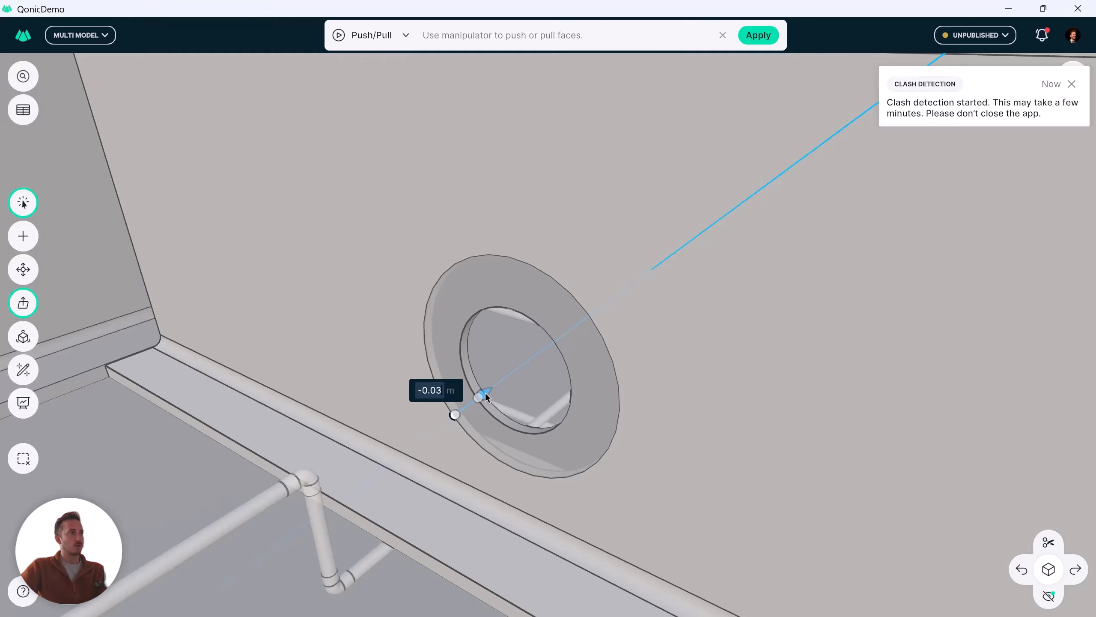
key("Return")
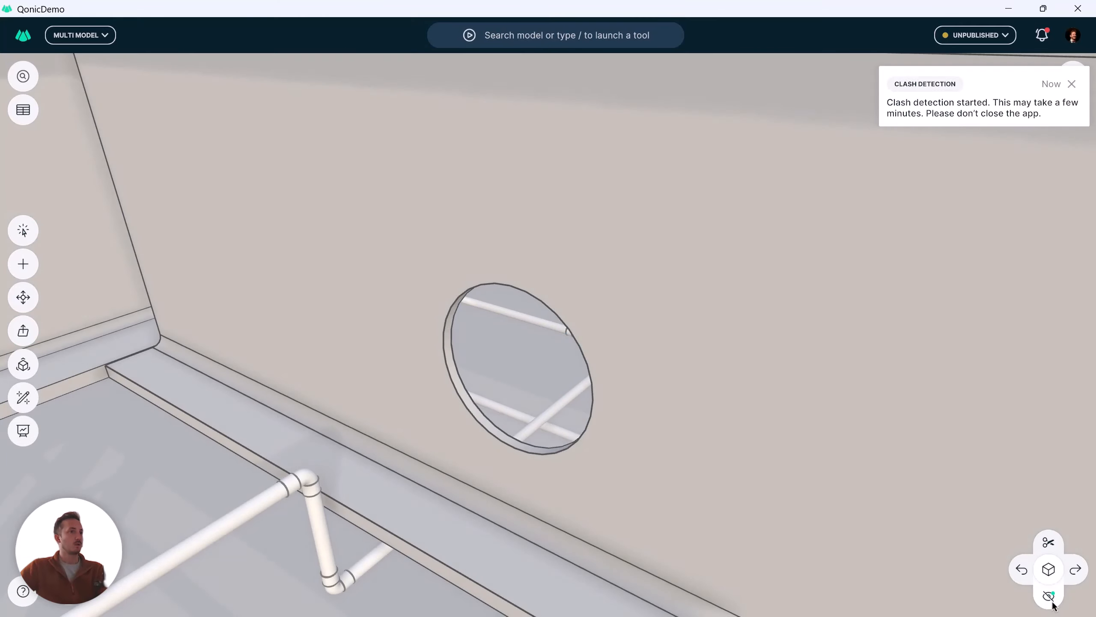
Reset the scope to show the pipe again, and check its clearance in the beam's opening.
mouse_move(1049, 597)
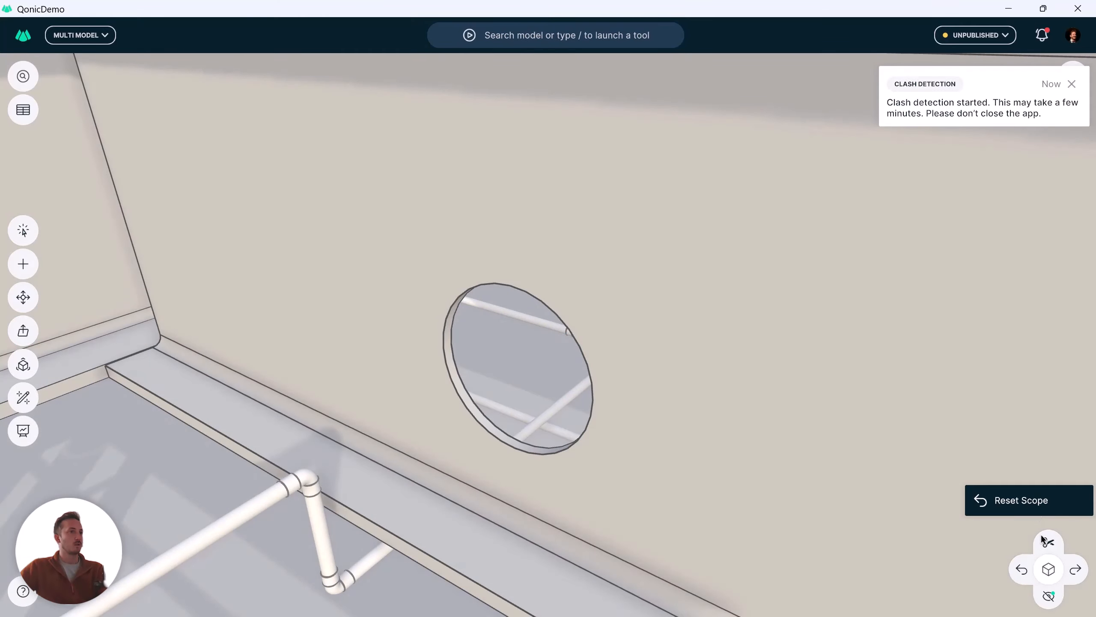
left_click(1033, 500)
scroll(728, 360, "down", 3)
middle_click_drag(654, 344, 553, 287)
scroll(690, 340, "up", 3)
scroll(620, 355, "down", 6)
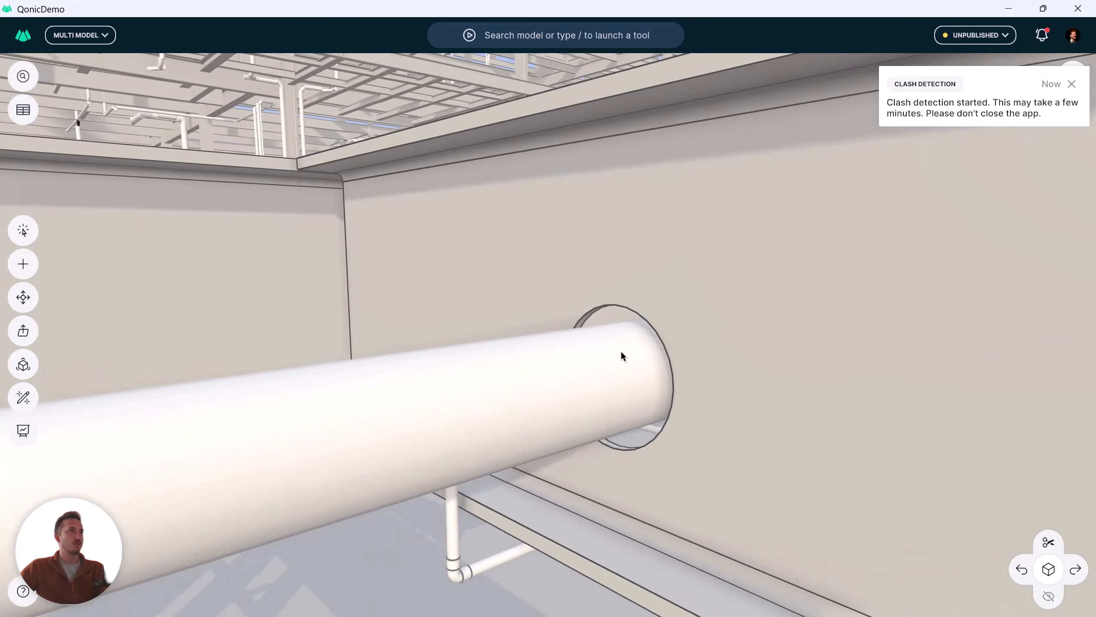
scroll(624, 356, "down", 10)
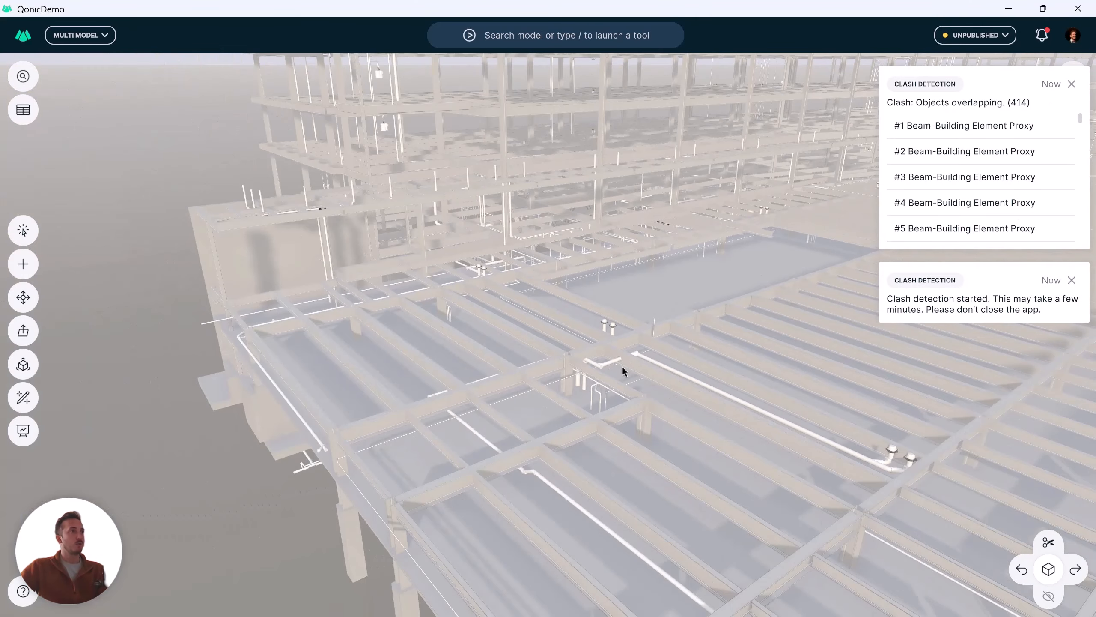
scroll(717, 289, "down", 5)
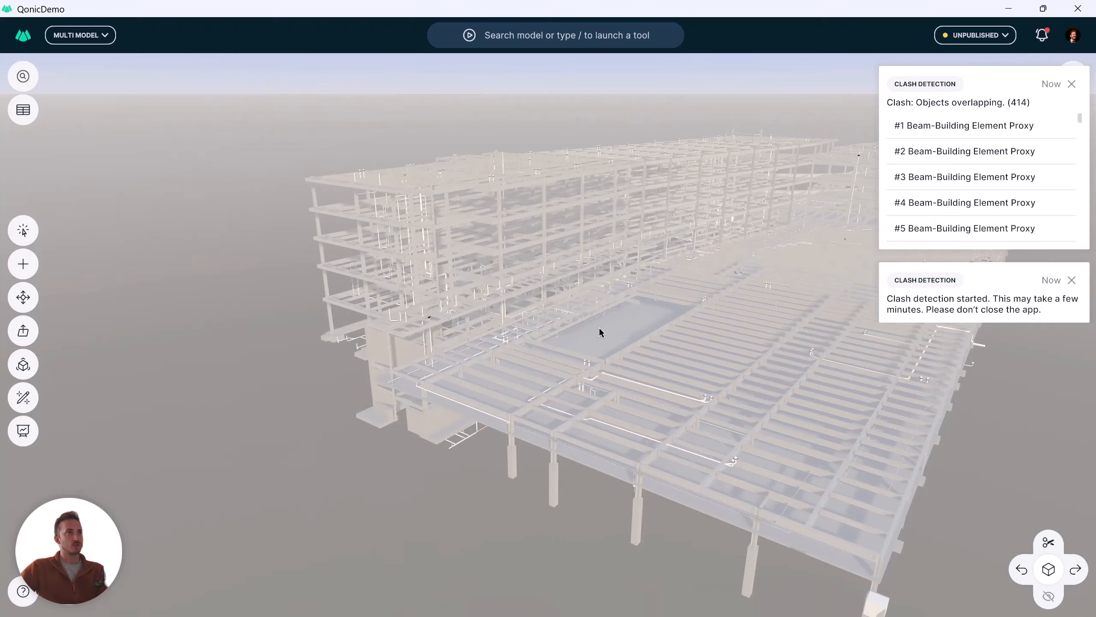
Open clash #1 Beam-Building Element Proxy from the results and examine where the elements overlap the beam's lower flange.
scroll(659, 297, "down", 6)
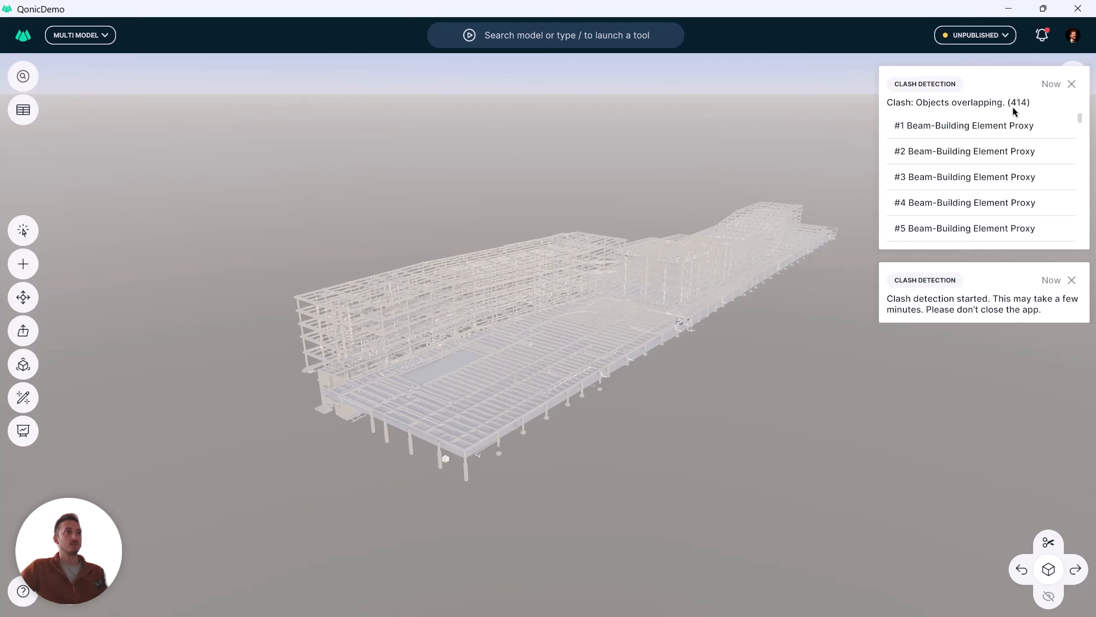
left_click(968, 130)
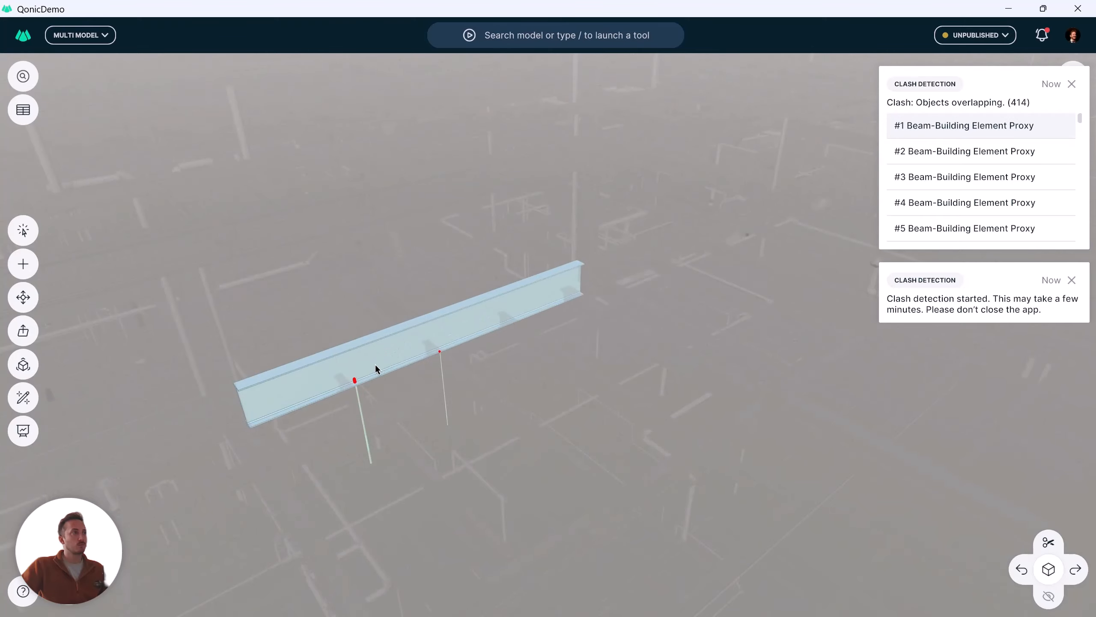
middle_click_drag(398, 320, 378, 326)
scroll(402, 371, "up", 3)
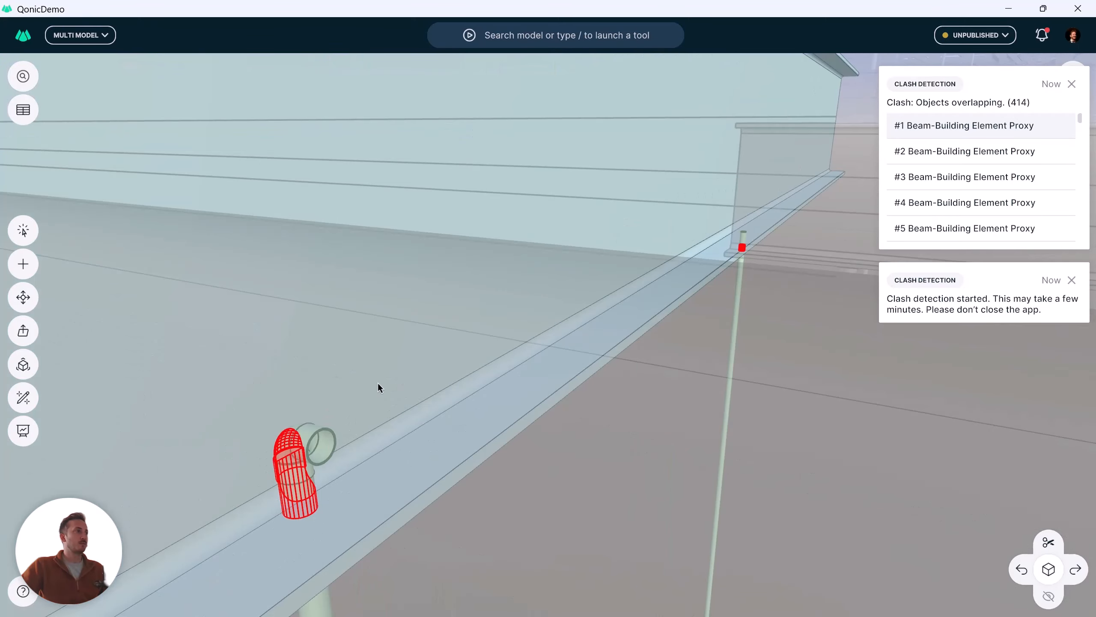
mouse_move(378, 381)
middle_mouse_down()
mouse_move(598, 229)
mouse_move(609, 209)
mouse_move(617, 222)
mouse_move(609, 166)
mouse_move(649, 132)
mouse_move(570, 215)
mouse_move(599, 253)
mouse_move(568, 290)
mouse_move(577, 285)
mouse_move(553, 350)
mouse_move(519, 377)
mouse_move(588, 308)
middle_mouse_up()
scroll(598, 229, "up", 2)
scroll(598, 253, "down", 4)
scroll(599, 253, "down", 1)
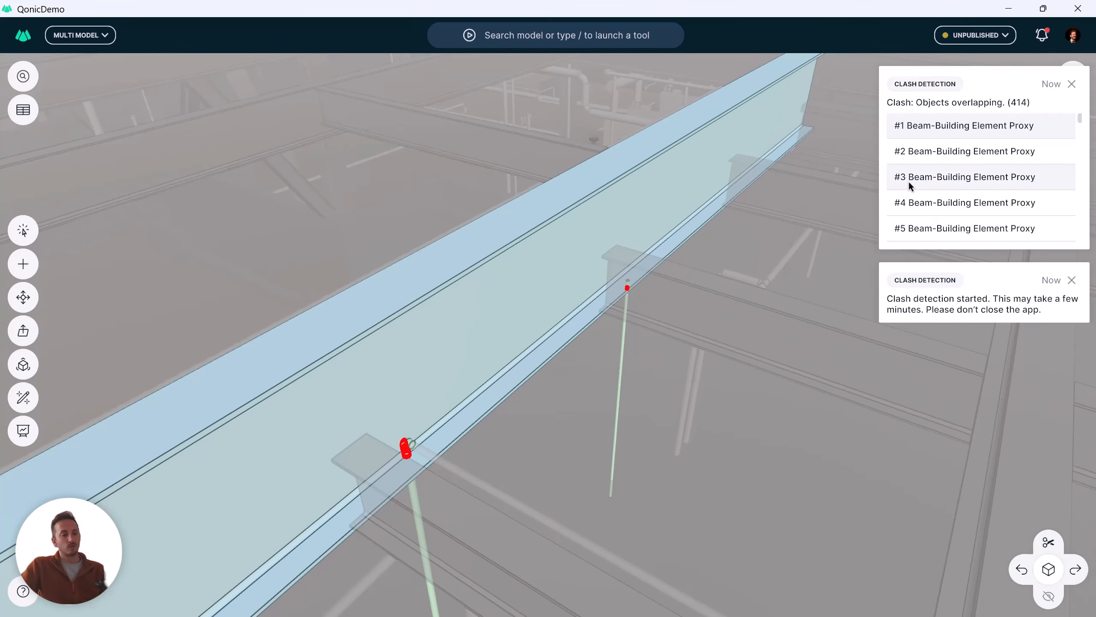
Find Beam-Pipe Fitting clash #55 further down the results and examine the overlap between the fitting and the beam.
scroll(993, 158, "down", 10)
scroll(1001, 151, "down", 15)
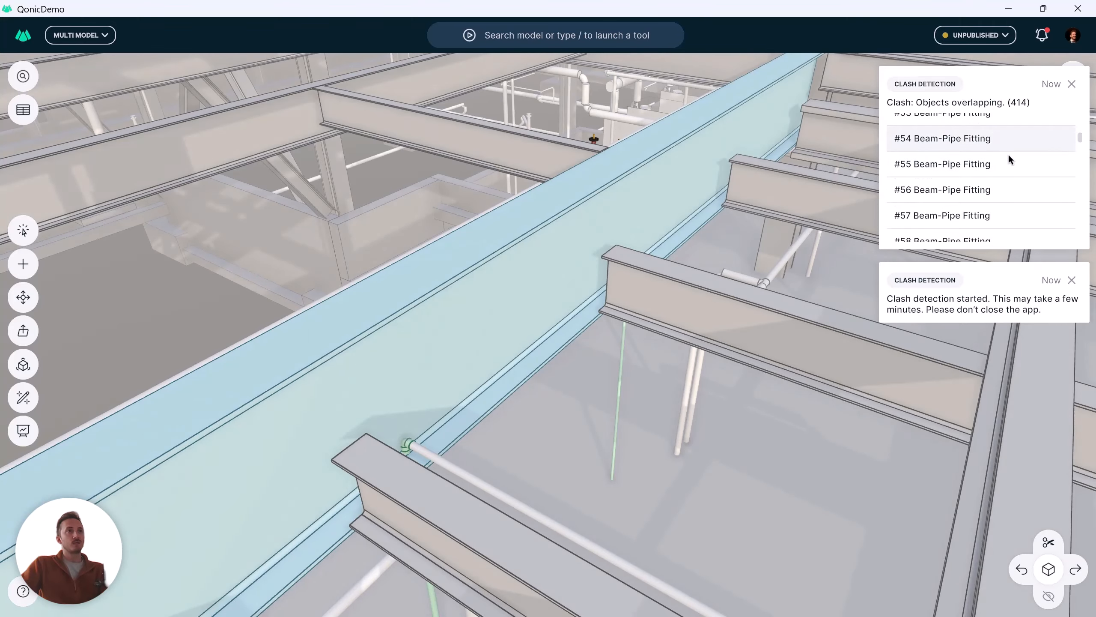
left_click(982, 156)
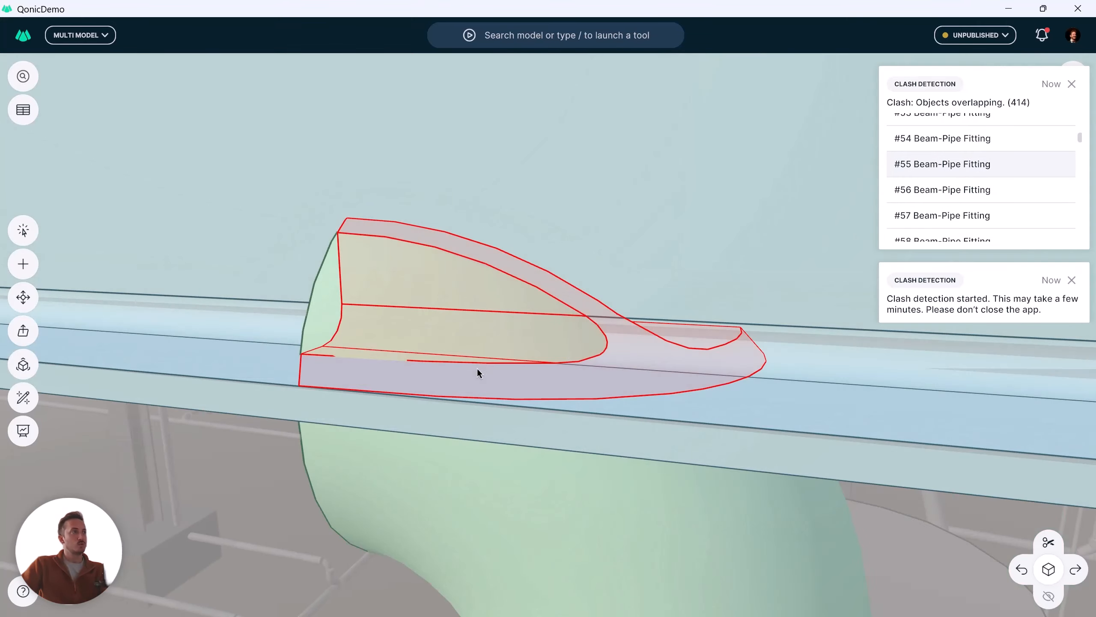
mouse_move(477, 368)
middle_mouse_down()
mouse_move(583, 332)
mouse_move(503, 333)
mouse_move(637, 331)
mouse_move(526, 333)
mouse_move(484, 361)
middle_mouse_up()
left_click(1003, 206)
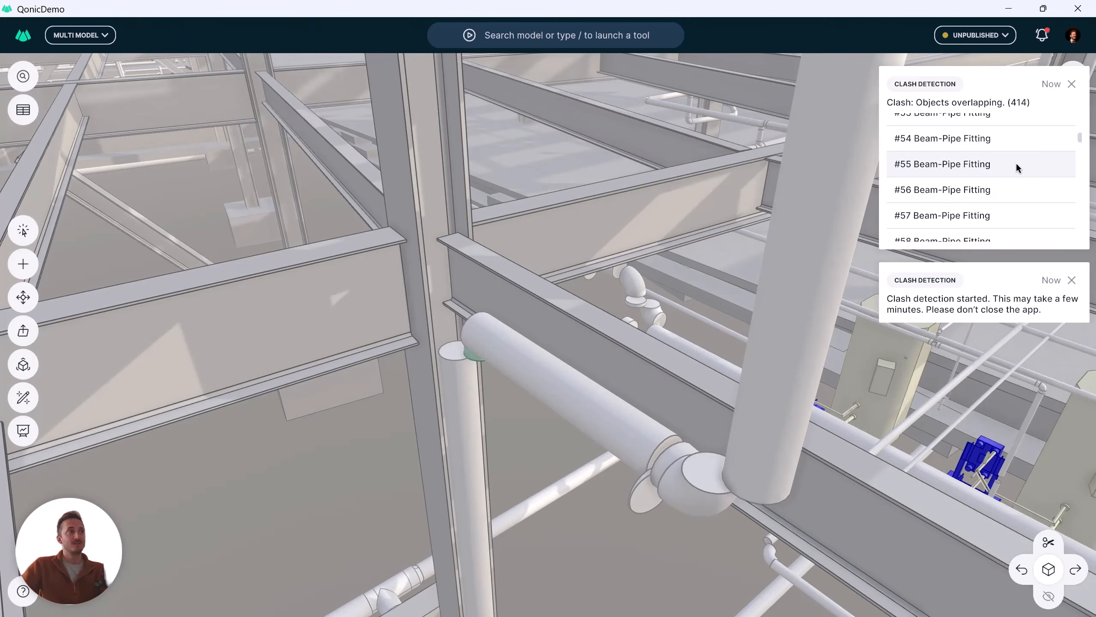
Return to the deck where the pipe crosses the parallel beams and dismiss both clash detection notifications.
scroll(503, 322, "down", 15)
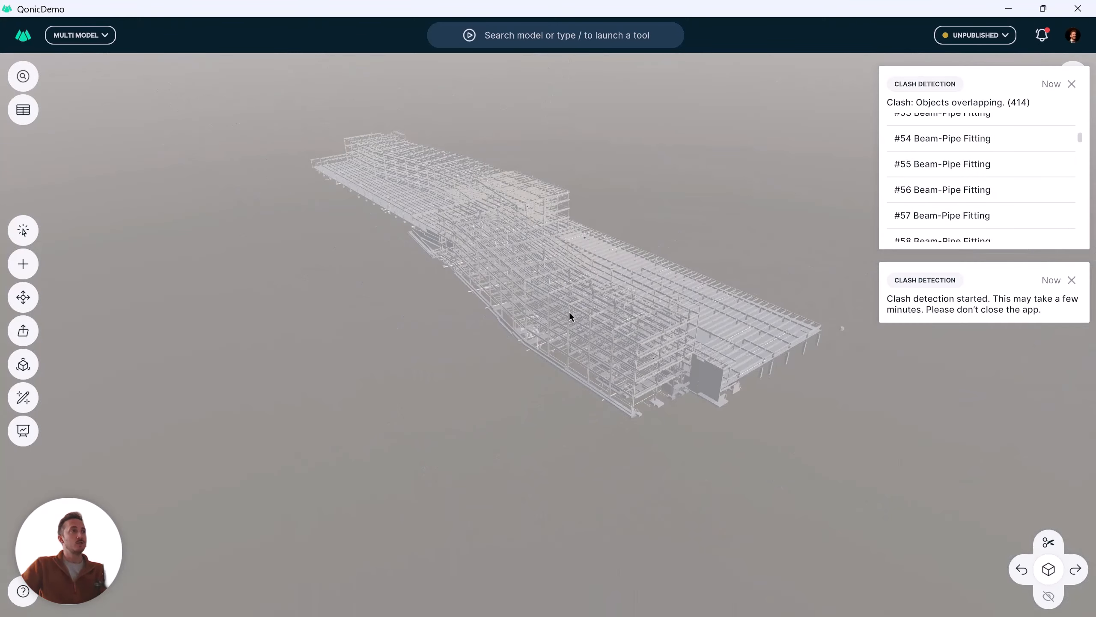
middle_click_drag(570, 313, 583, 401)
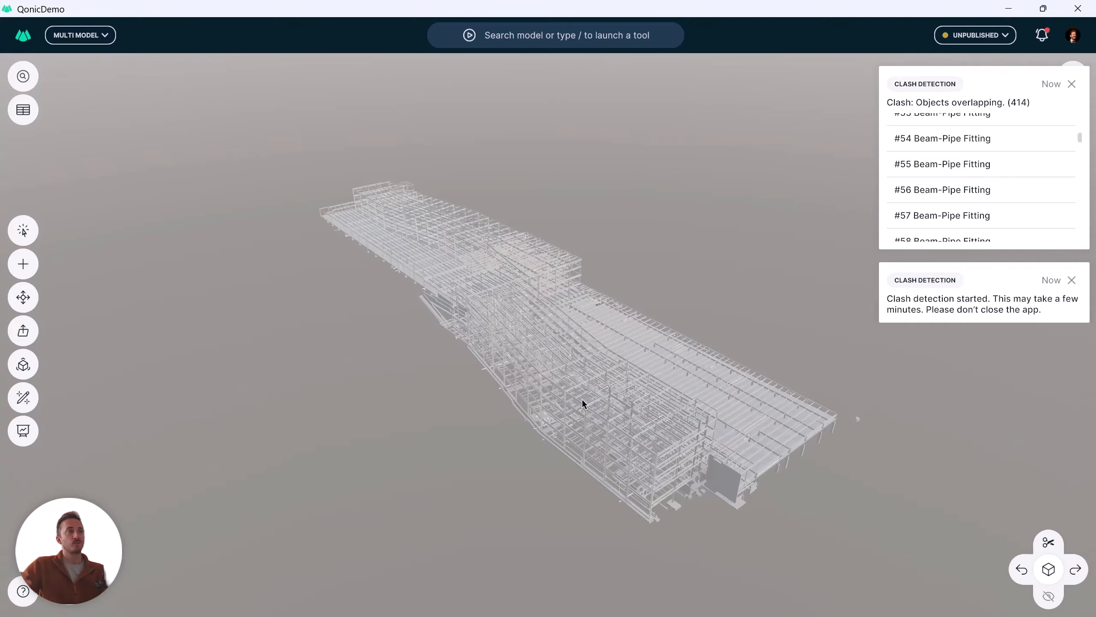
middle_click_drag(546, 384, 672, 271)
scroll(394, 276, "up", 5)
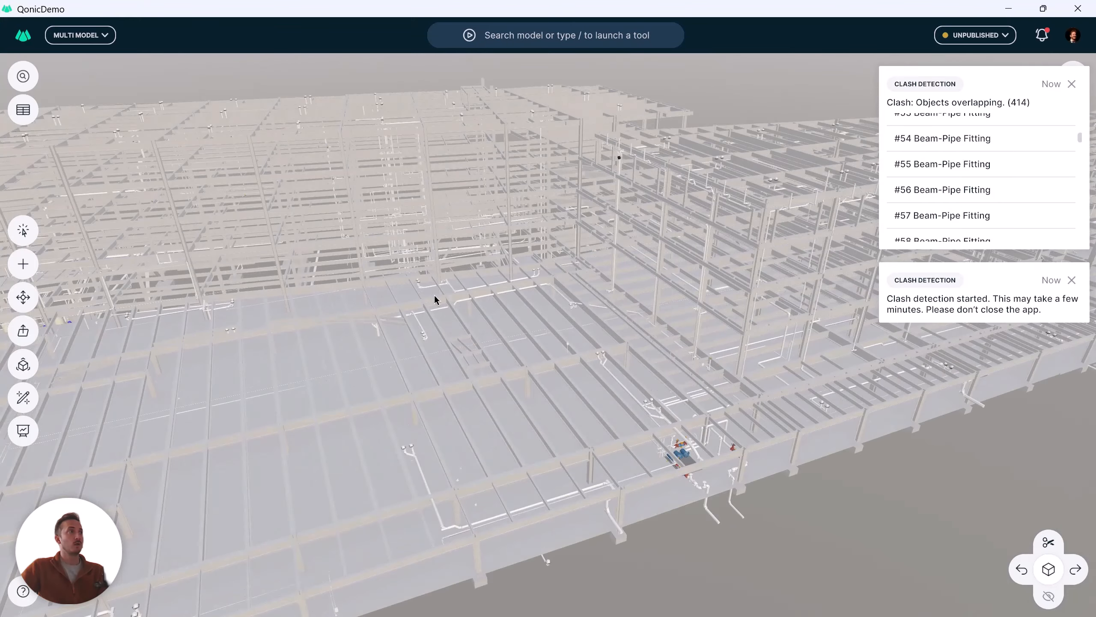
scroll(434, 296, "up", 5)
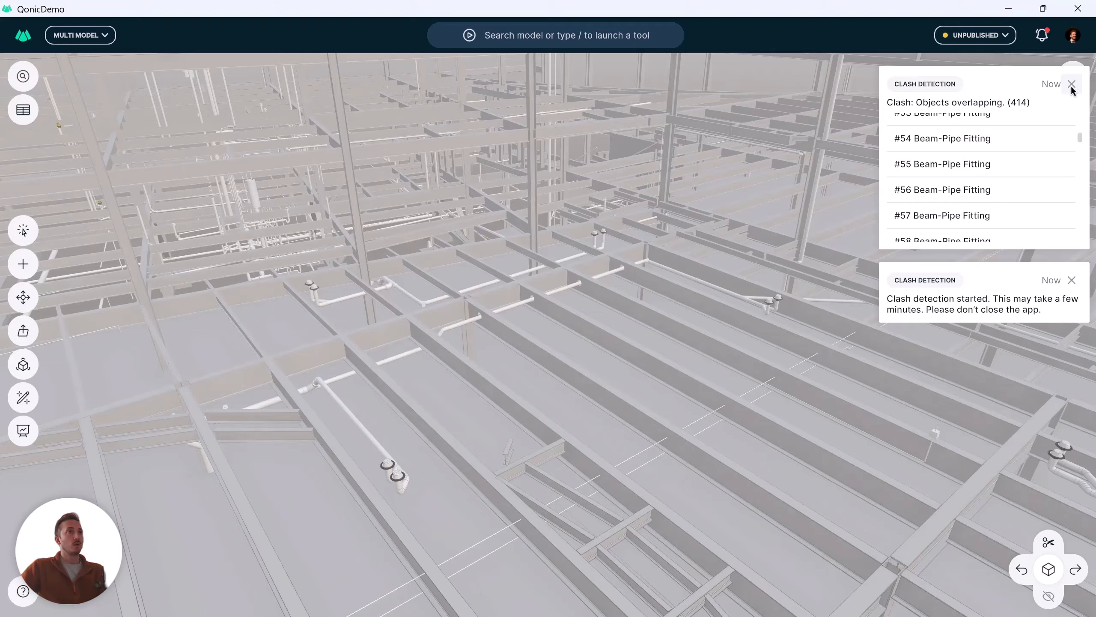
left_click(1071, 84)
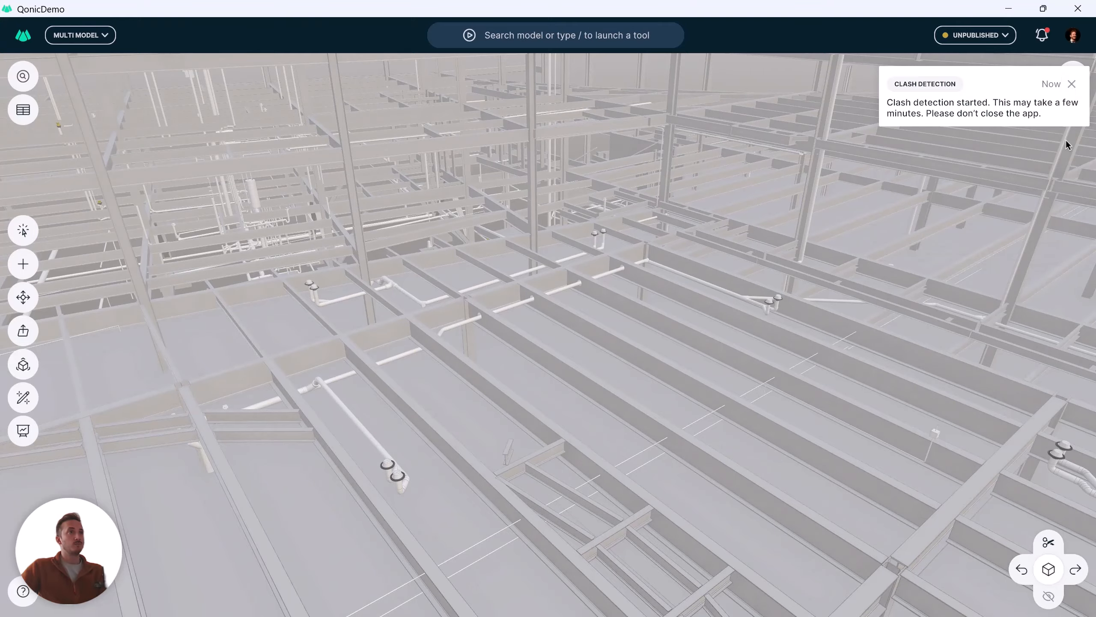
left_click(1071, 84)
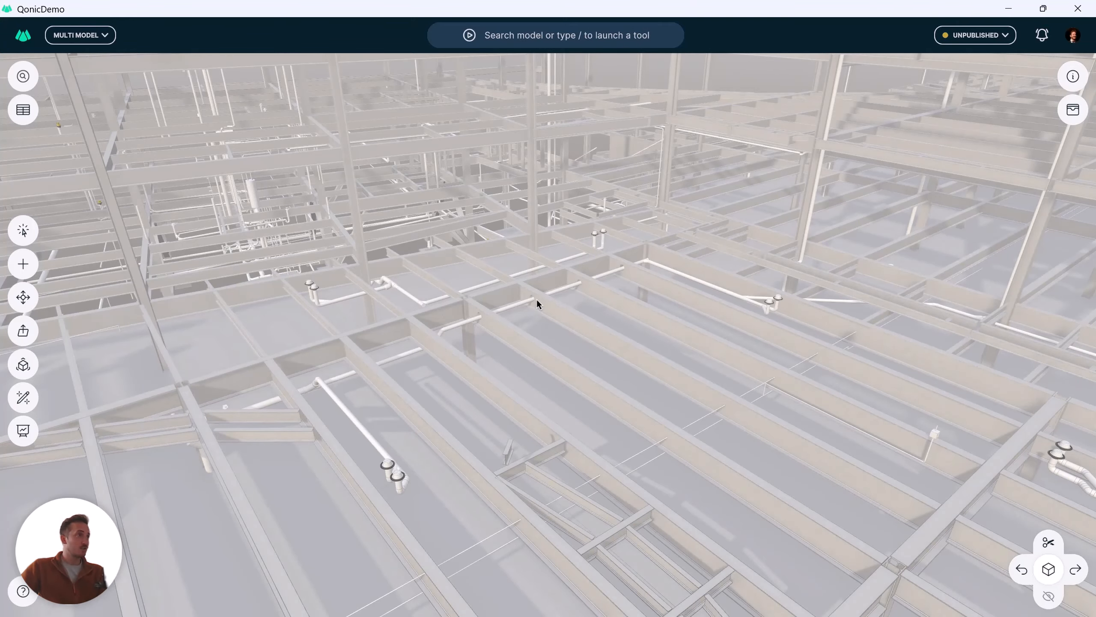
Isolate the four parallel beams with circular openings together with the plumbing pipe running through them.
scroll(536, 299, "up", 5)
middle_click_drag(545, 310, 605, 332)
scroll(600, 302, "down", 2)
left_click(447, 522, "ctrl")
left_click(621, 327, "ctrl")
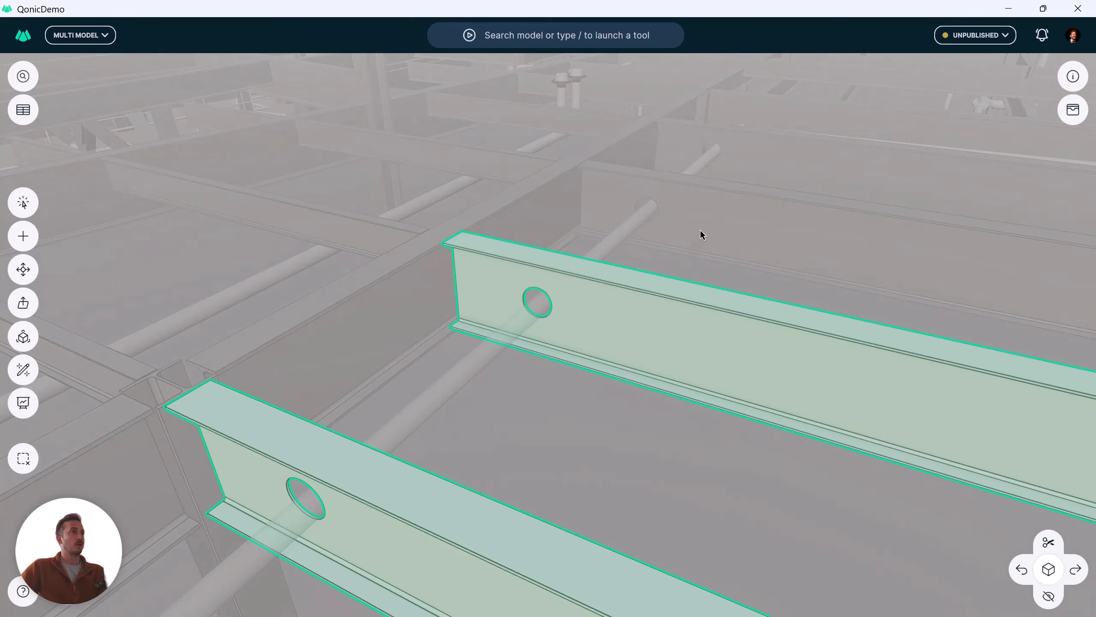
left_click(701, 230, "ctrl")
left_click(727, 171, "ctrl")
left_click(697, 169, "ctrl")
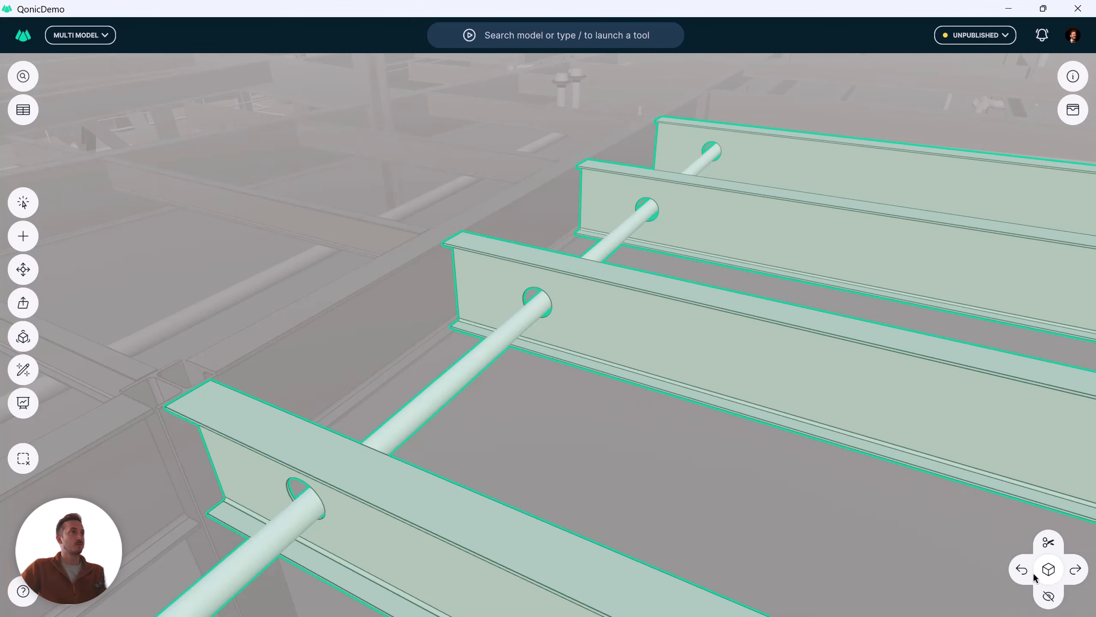
left_click(1049, 595)
left_click(1009, 469)
Start Clash Detection on the isolated parts and select the four beams as the first set.
middle_click_drag(522, 353, 558, 399)
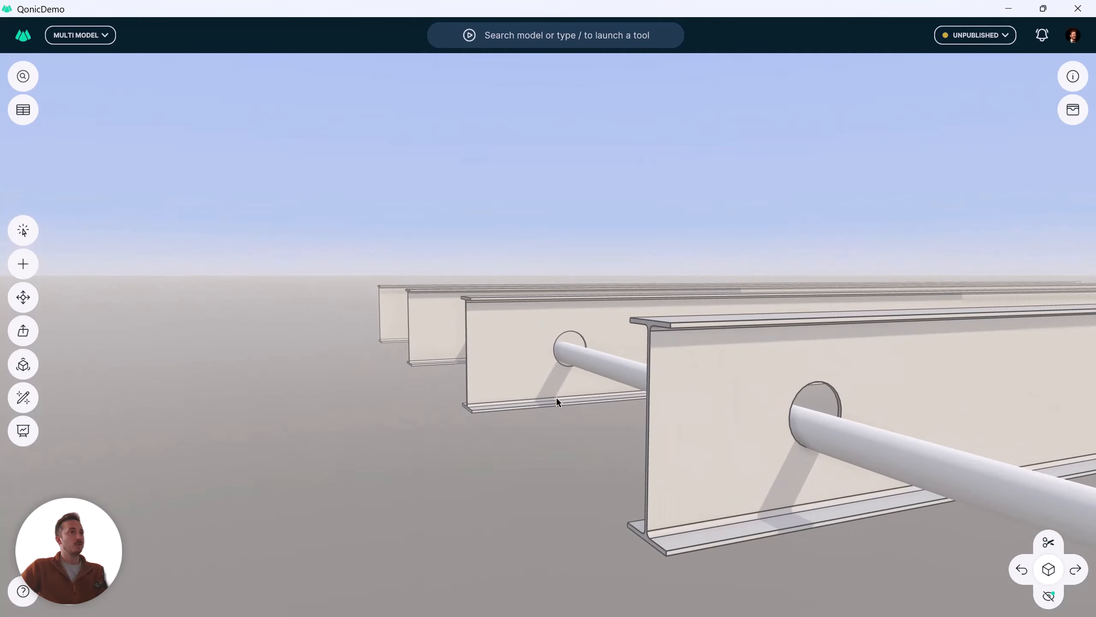
scroll(766, 448, "up", 5)
middle_click_drag(735, 403, 347, 462)
scroll(742, 469, "down", 4)
scroll(347, 462, "down", 5)
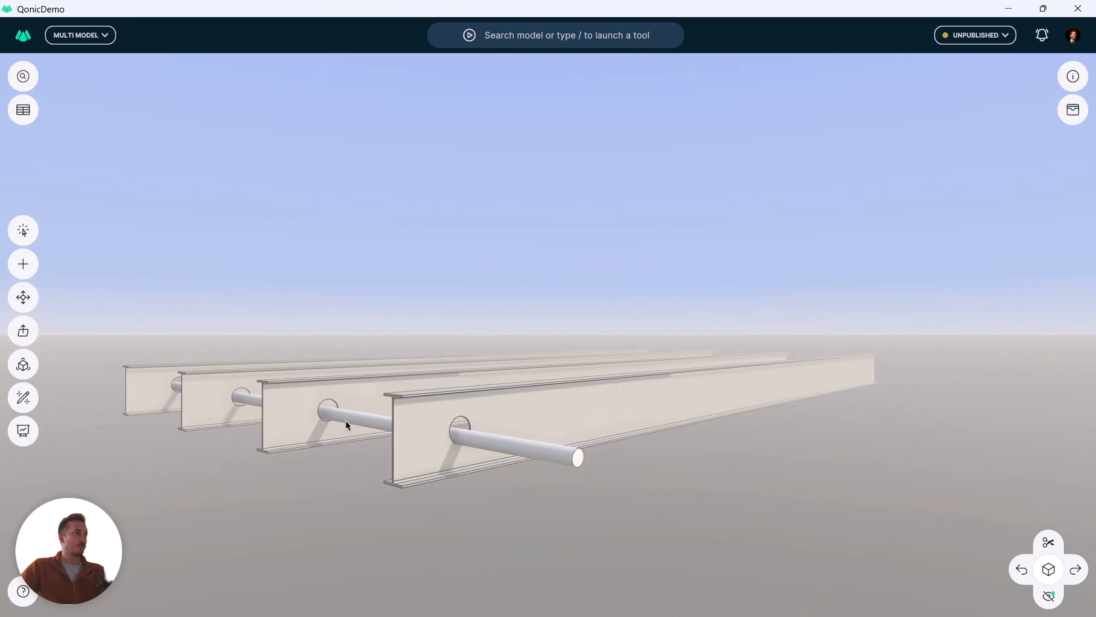
middle_click_drag(346, 420, 484, 405)
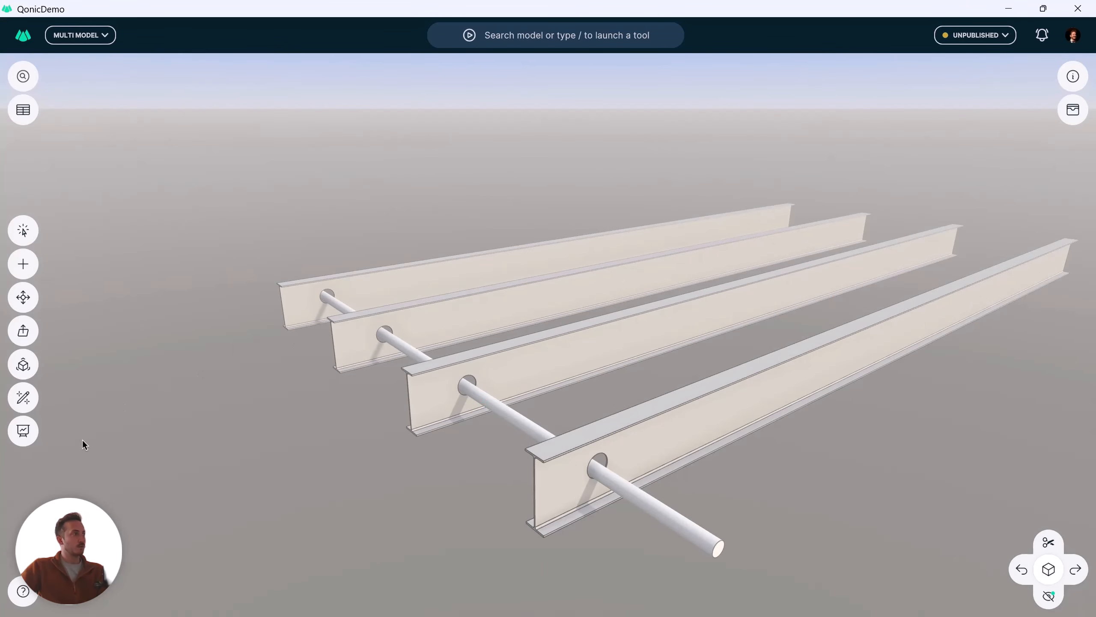
left_click(23, 429)
left_click(118, 497)
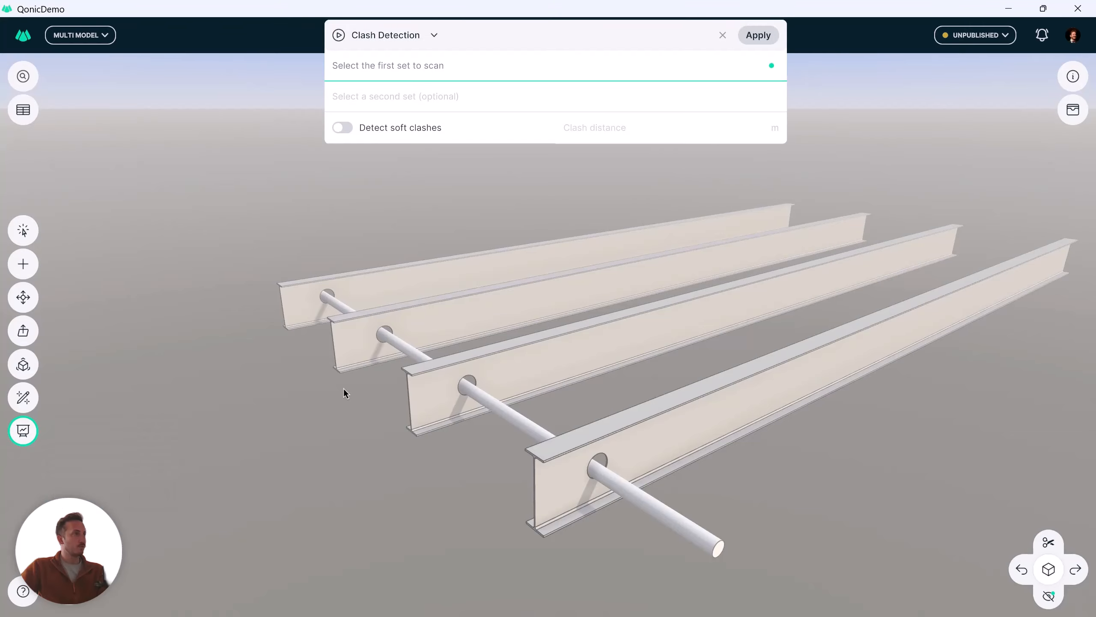
middle_click_drag(760, 301, 653, 298)
left_click_drag(857, 352, 561, 199)
middle_click_drag(486, 249, 594, 248)
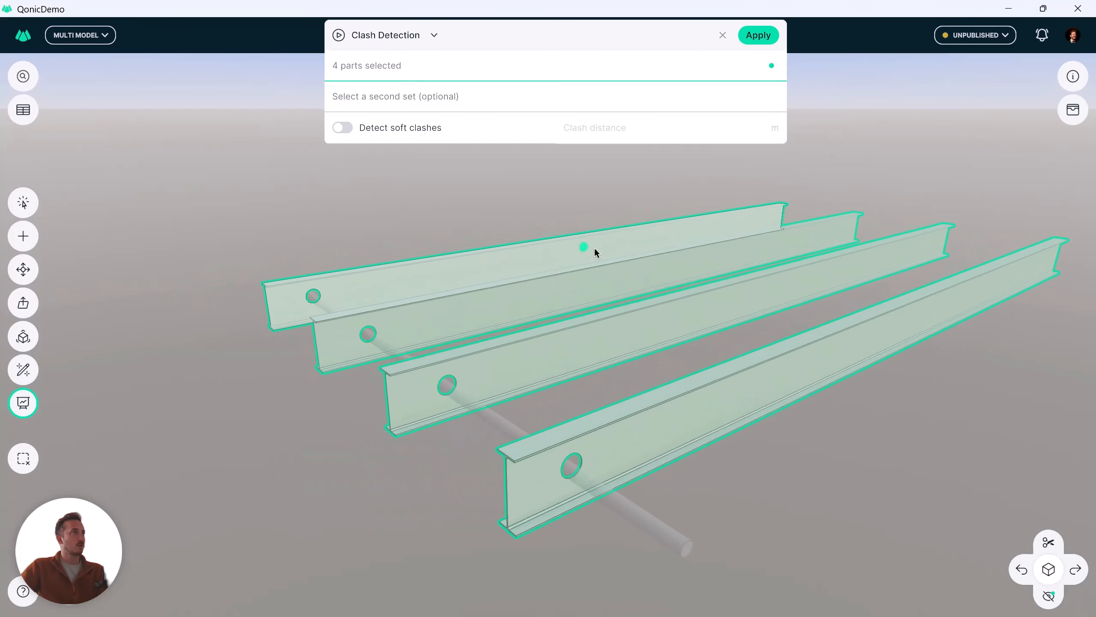
Pick the pipe as the second set, enable soft clashes with a clash distance of 0.03 m, and run the detection.
left_click(450, 97)
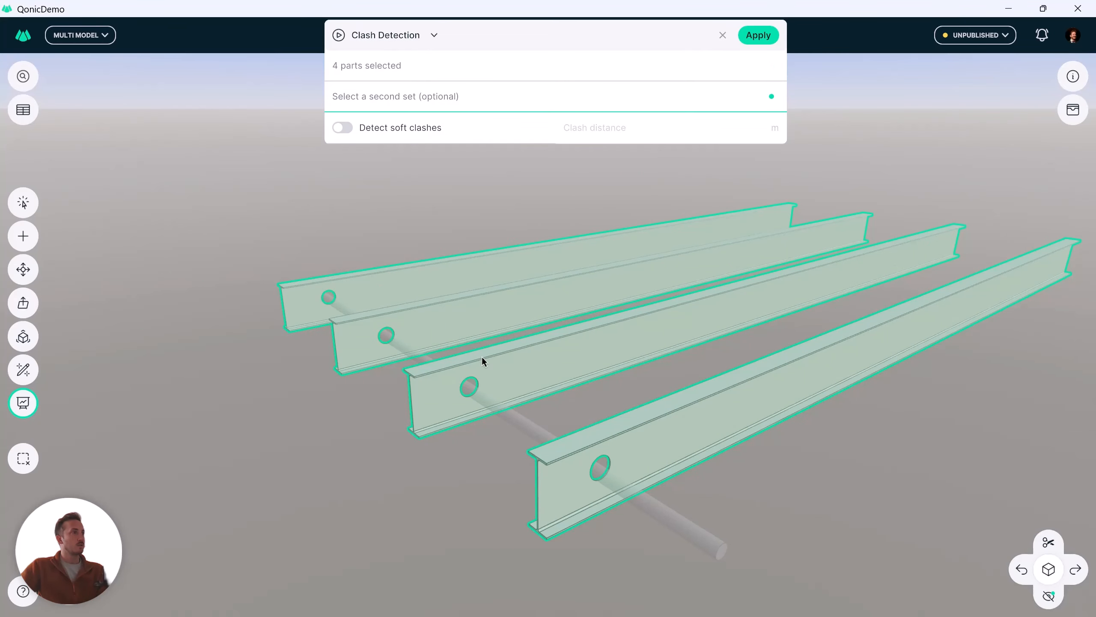
left_click(522, 424)
left_click(343, 131)
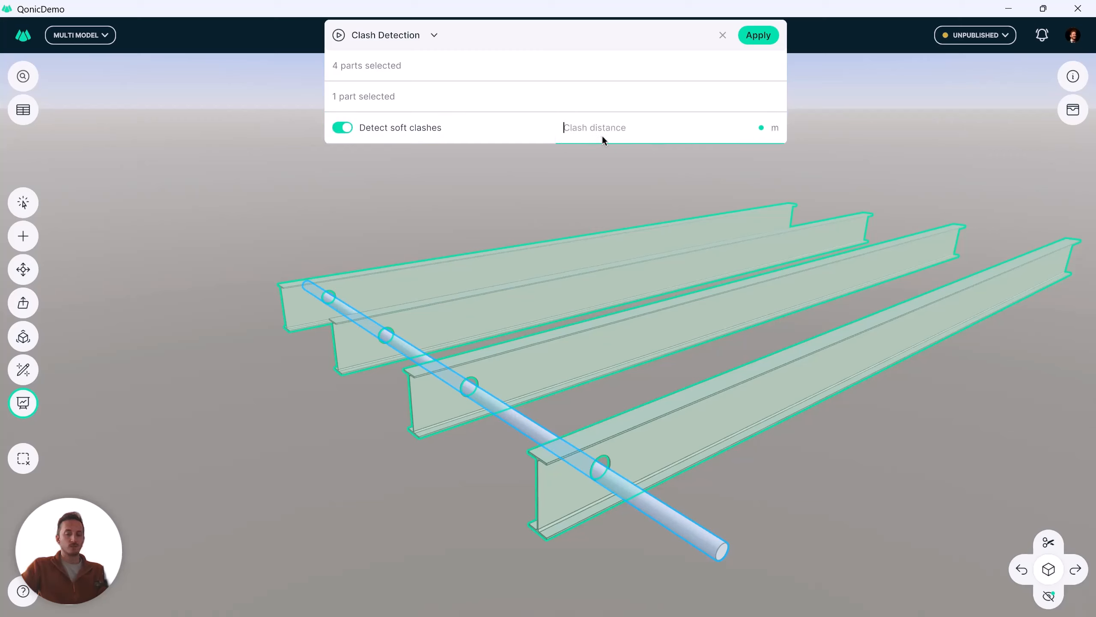
type("0.03")
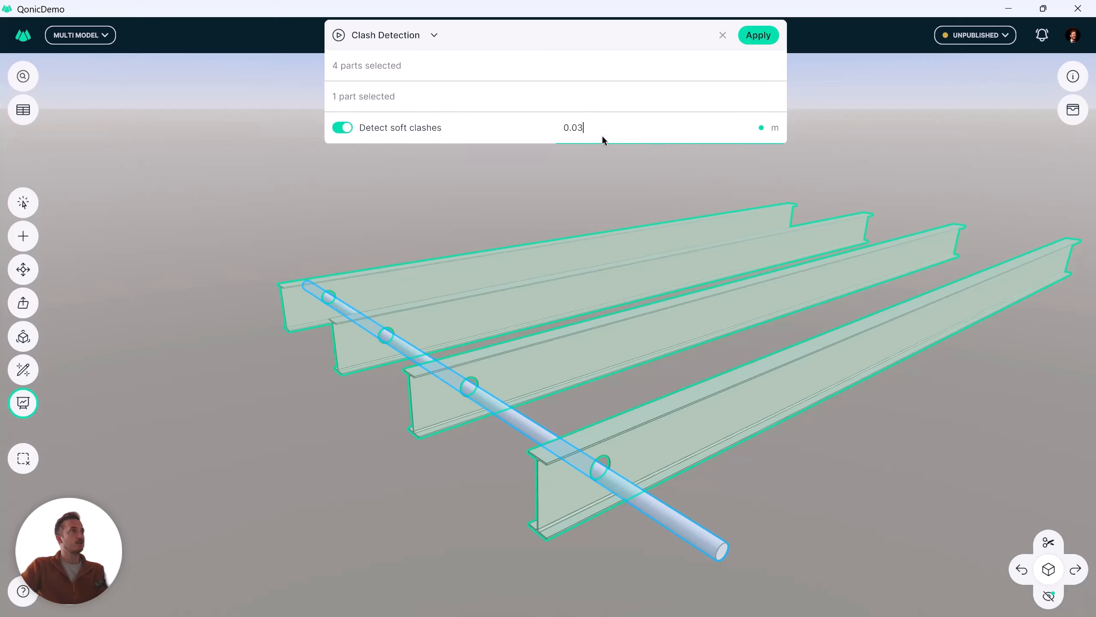
key("Return")
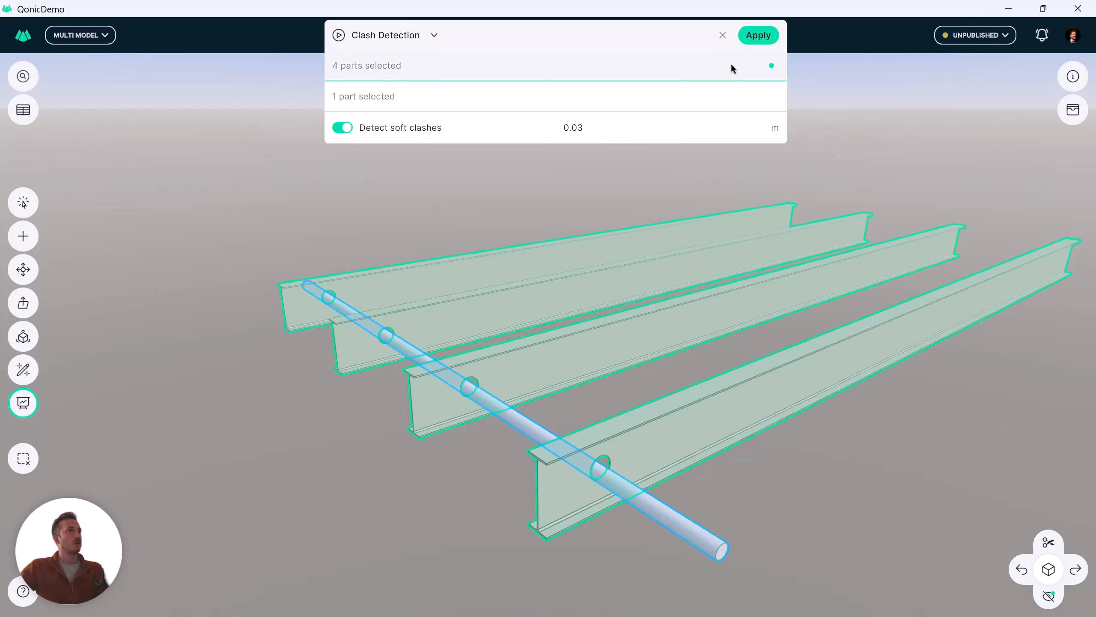
left_click(758, 36)
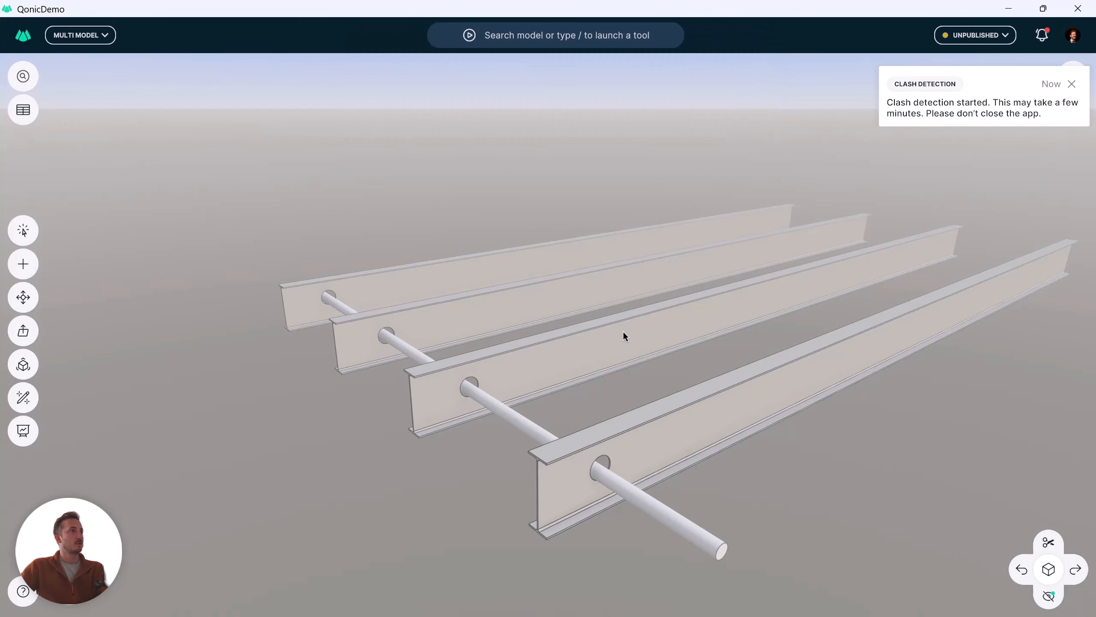
Open the overlapping-objects clash #1 Pipe Segment-Beam and examine where the pipe meets the beam.
middle_click_drag(597, 351, 617, 331)
scroll(618, 330, "up", 2)
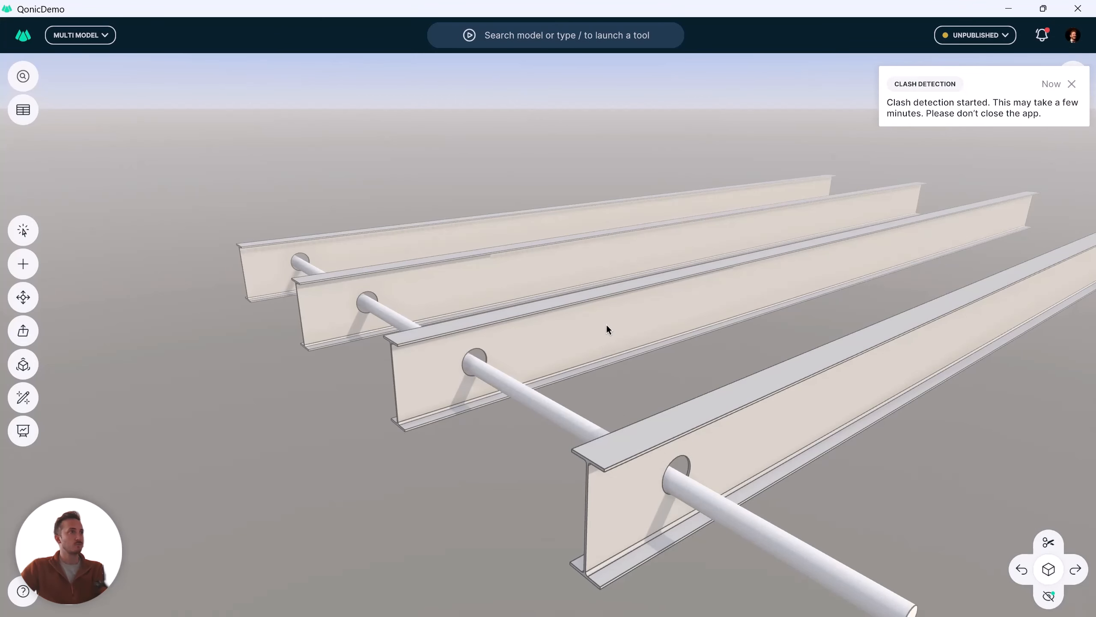
middle_click_drag(627, 316, 556, 295)
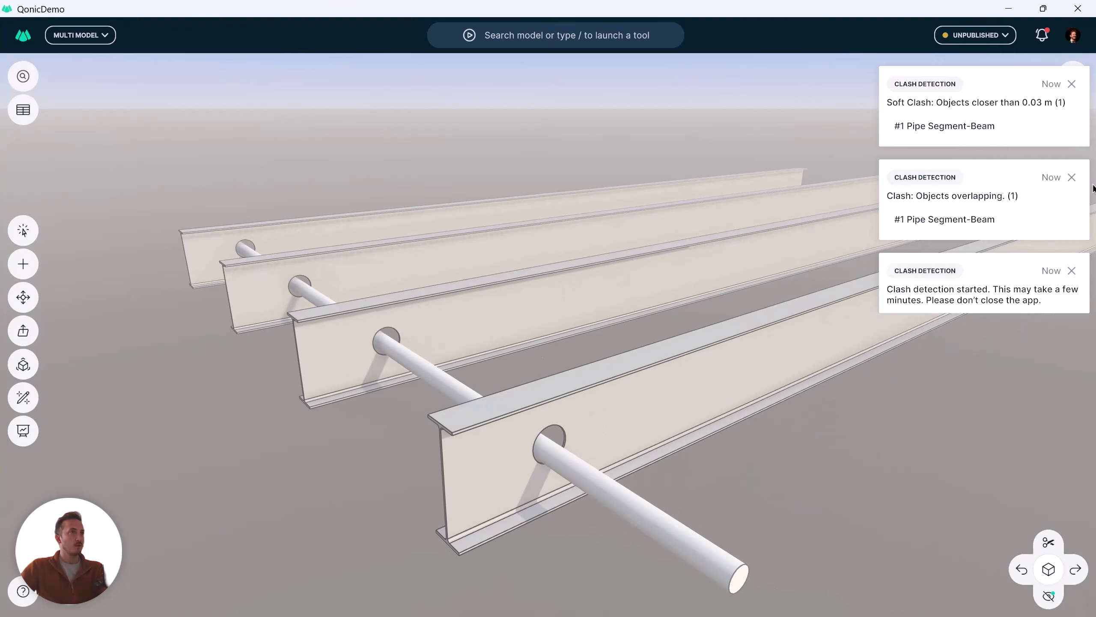
left_click(945, 222)
scroll(544, 484, "up", 4)
right_click_drag(553, 451, 557, 423)
scroll(556, 423, "down", 4)
middle_click_drag(725, 268, 779, 300)
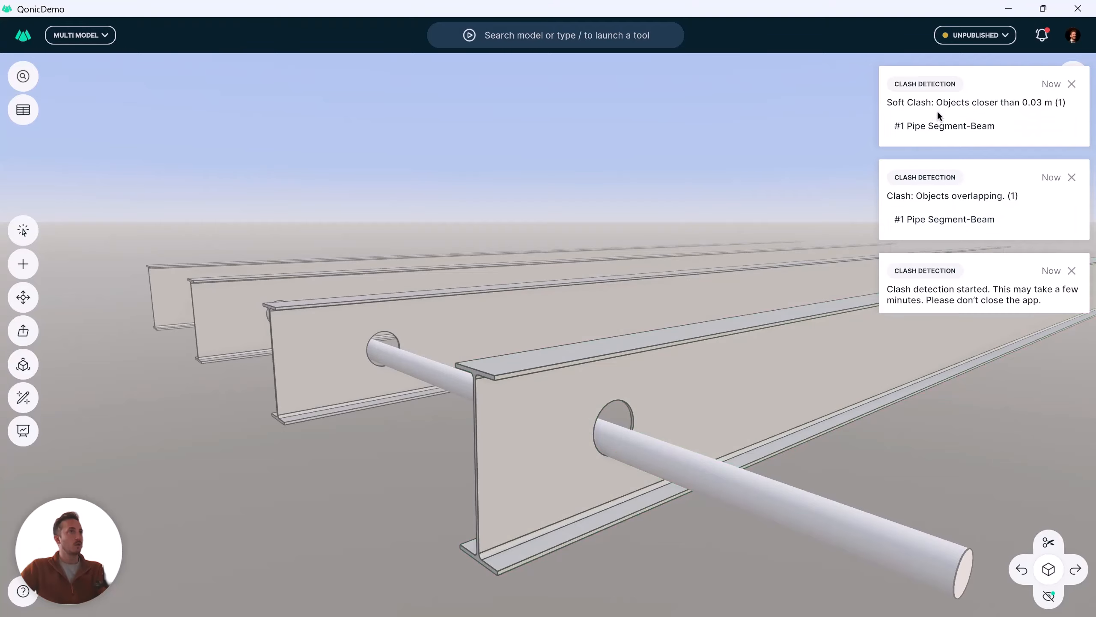
Open the soft clash #1 Pipe Segment-Beam and examine the clearances at the beam openings, then leave the clash view.
left_click(937, 123)
right_click_drag(575, 281, 693, 289)
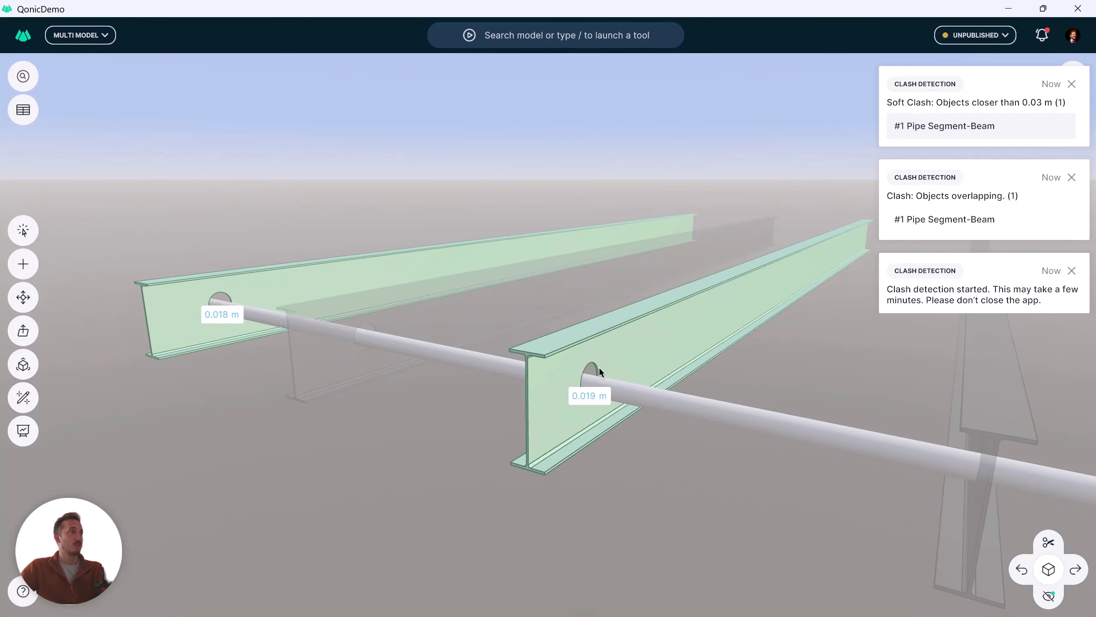
right_click_drag(587, 361, 597, 384)
scroll(593, 408, "up", 5)
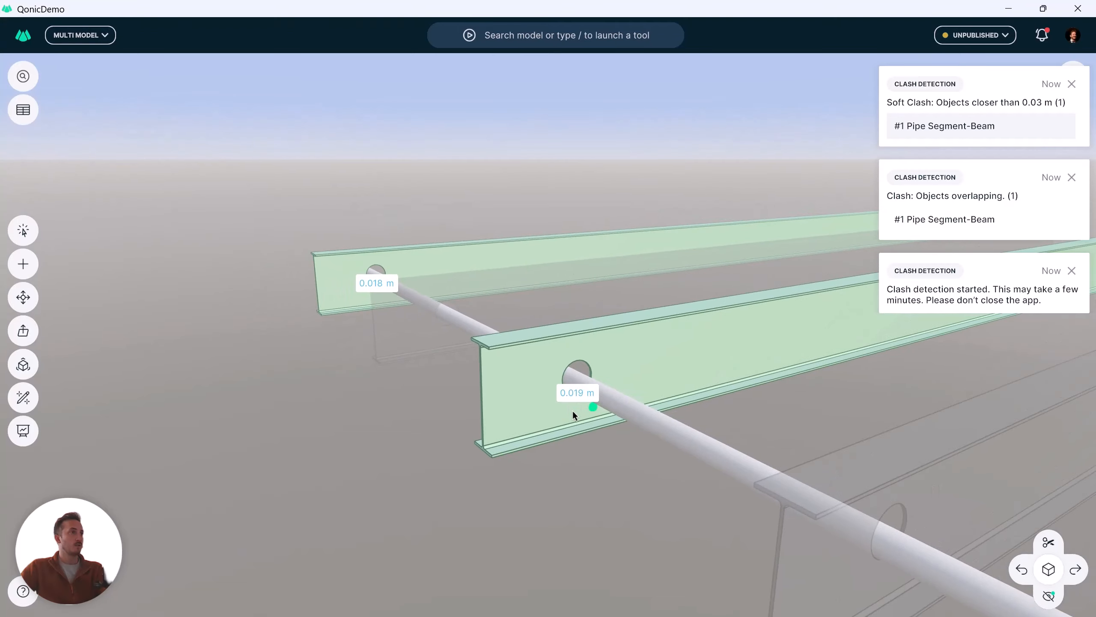
middle_click_drag(633, 379, 608, 399)
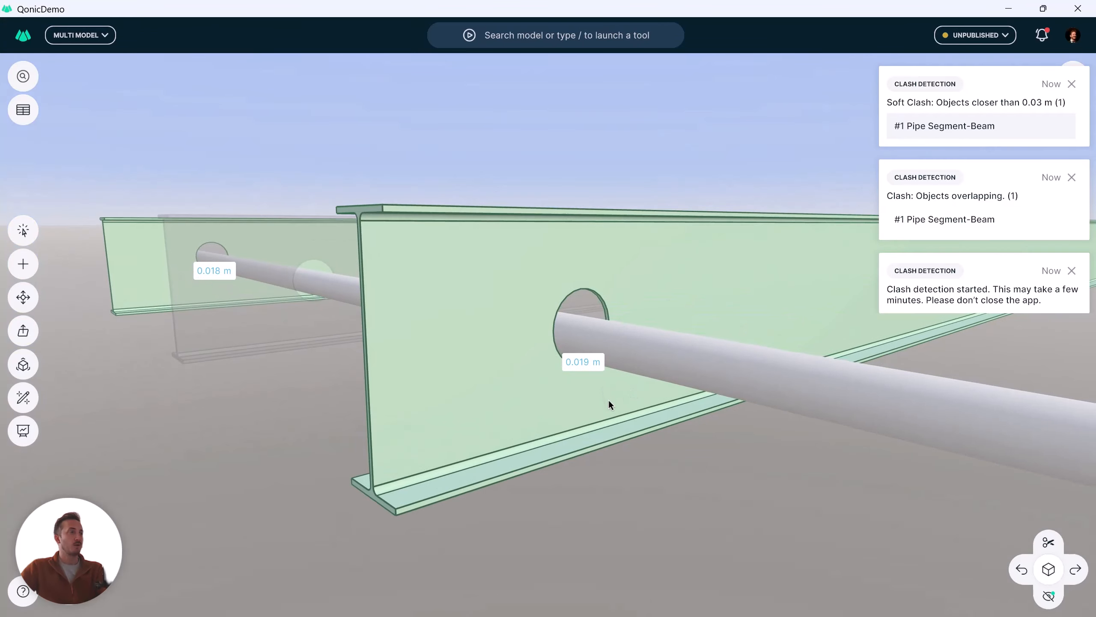
scroll(610, 416, "down", 3)
key("Escape")
Turn on Deep Select and select the faces inside the round pipe openings of the rear beams.
middle_click_drag(427, 383, 203, 339)
left_click(23, 231)
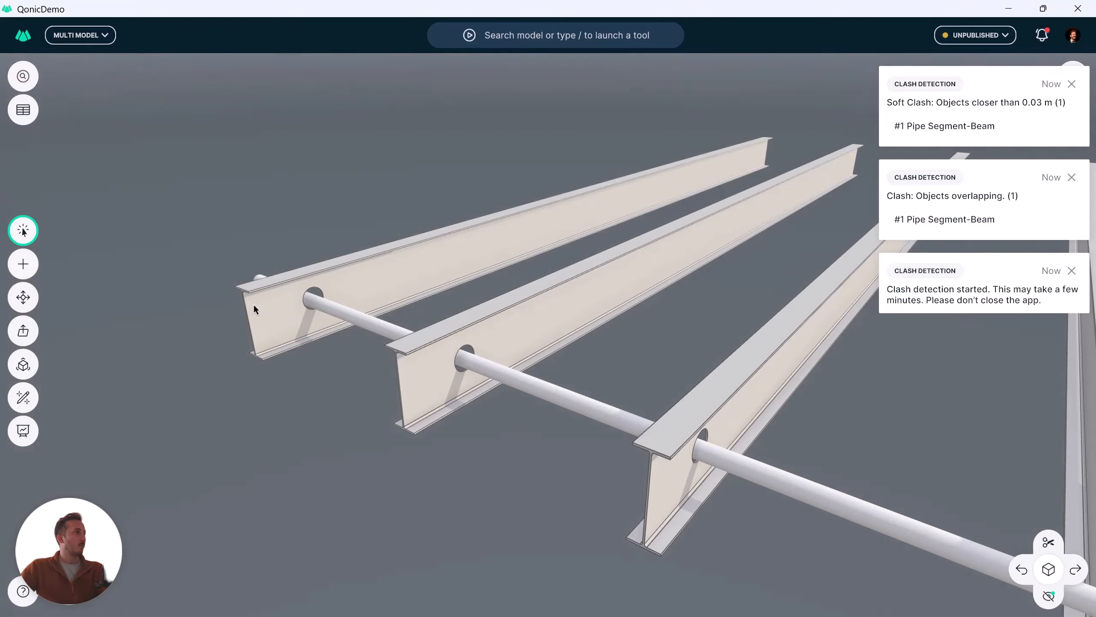
scroll(284, 307, "up", 5)
scroll(410, 309, "up", 5)
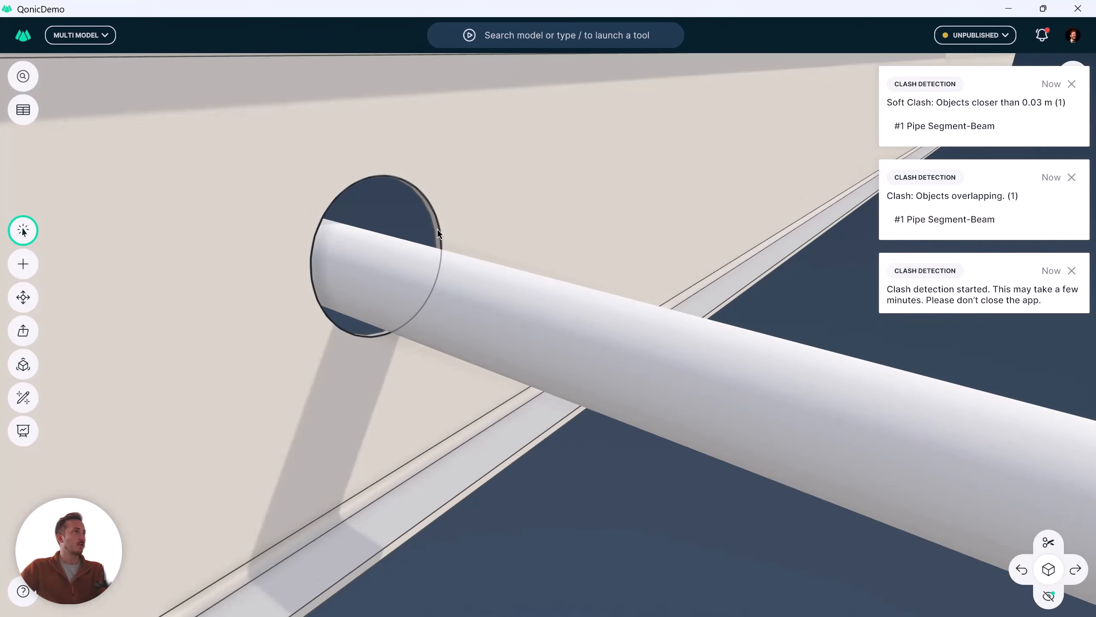
scroll(437, 231, "up", 3)
left_click(433, 229)
left_click(436, 232)
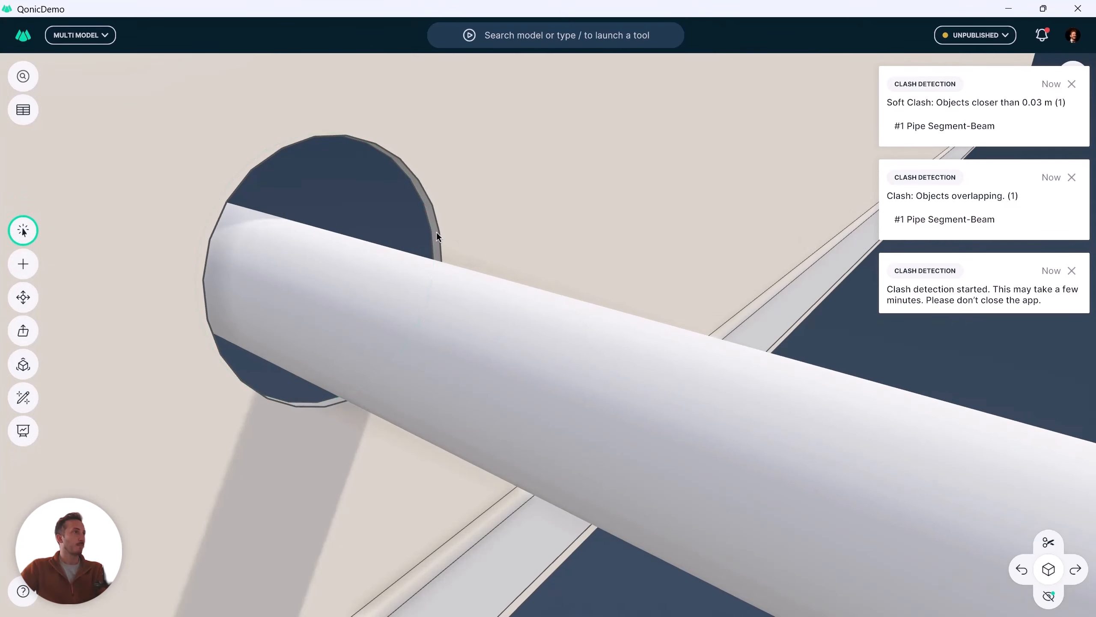
left_click(436, 233)
scroll(438, 234, "down", 5)
scroll(445, 239, "down", 4)
middle_click_drag(576, 257, 470, 249)
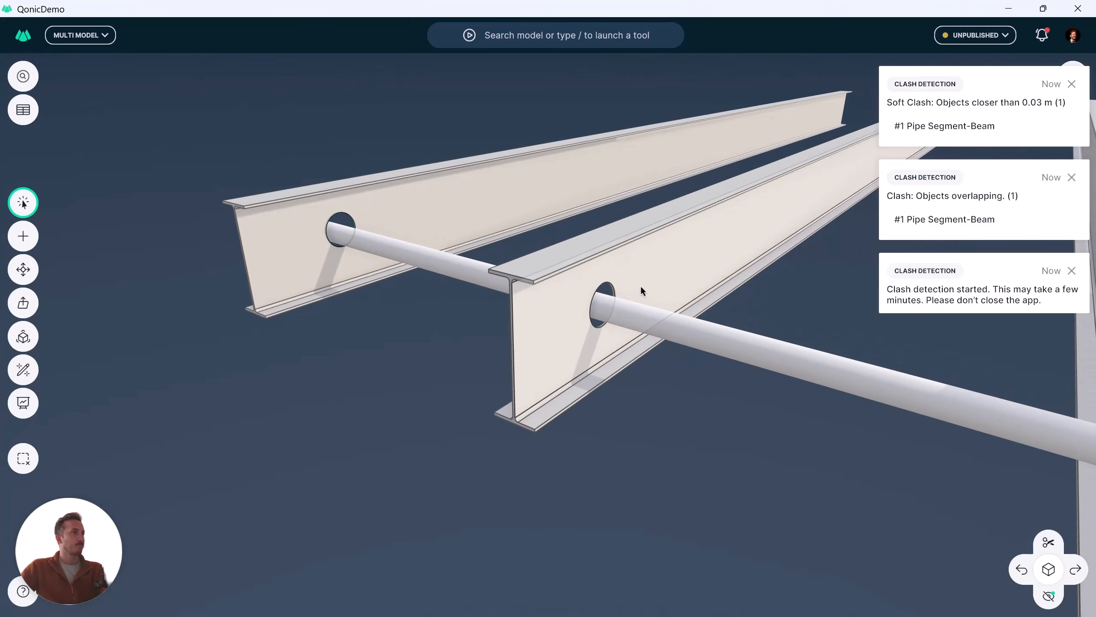
Add the opening faces of the remaining beams, up to the front one, to the selection.
middle_click_drag(640, 286, 262, 203)
scroll(511, 300, "up", 5)
left_click(510, 303)
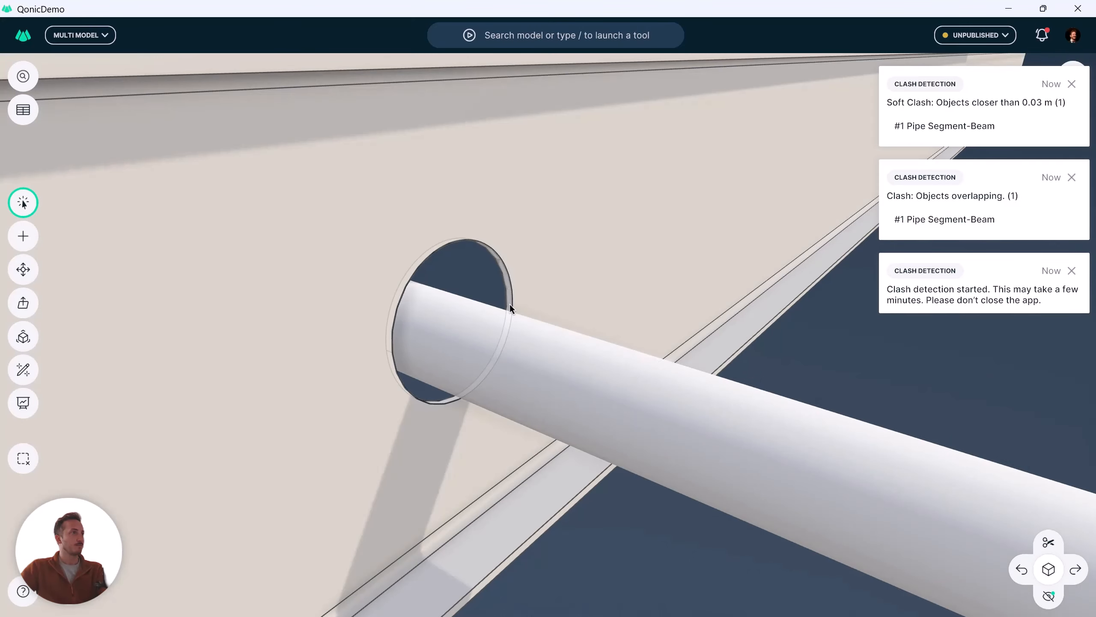
scroll(509, 303, "up", 3)
scroll(520, 307, "down", 6)
scroll(520, 307, "down", 4)
scroll(584, 304, "up", 8)
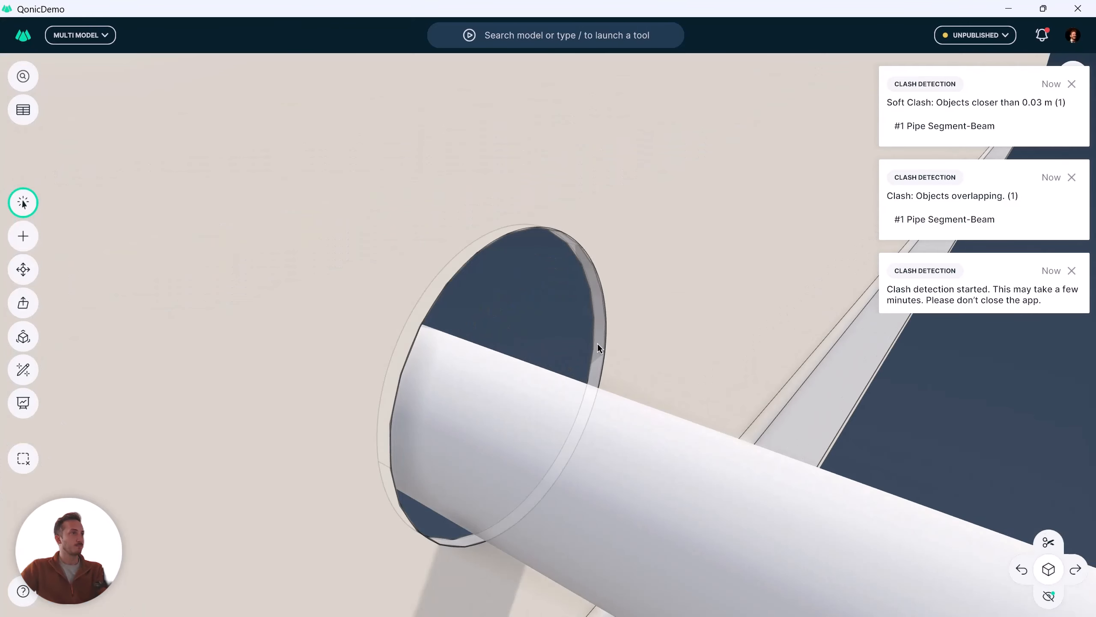
left_click(589, 262)
scroll(596, 259, "down", 8)
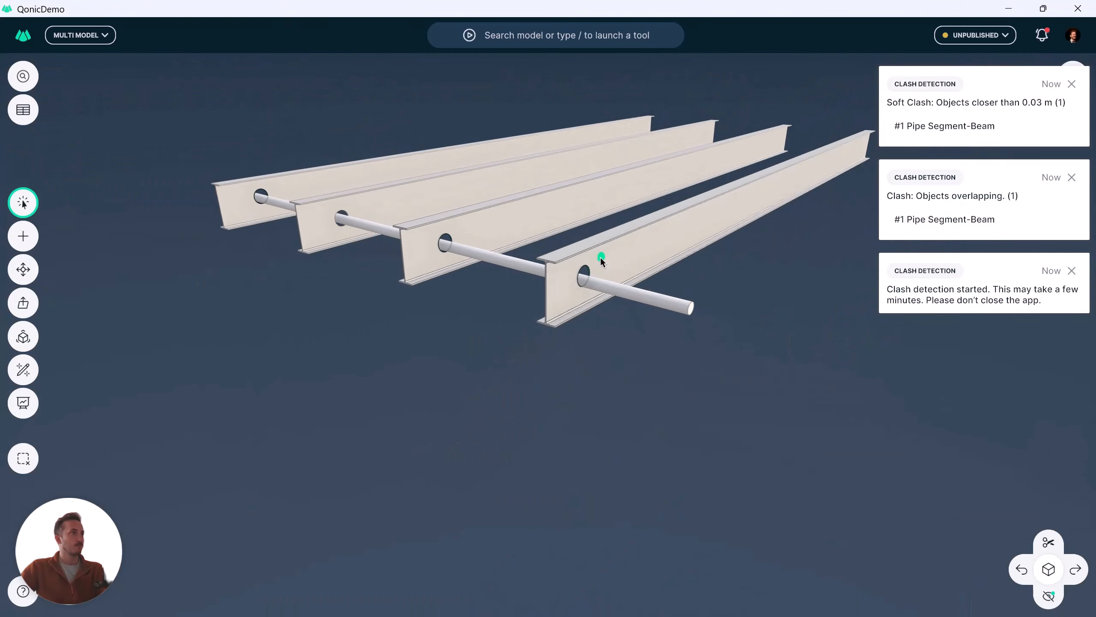
Transform the selected beam openings by moving them vertically by -0.05 m.
left_click_drag(601, 257, 208, 298)
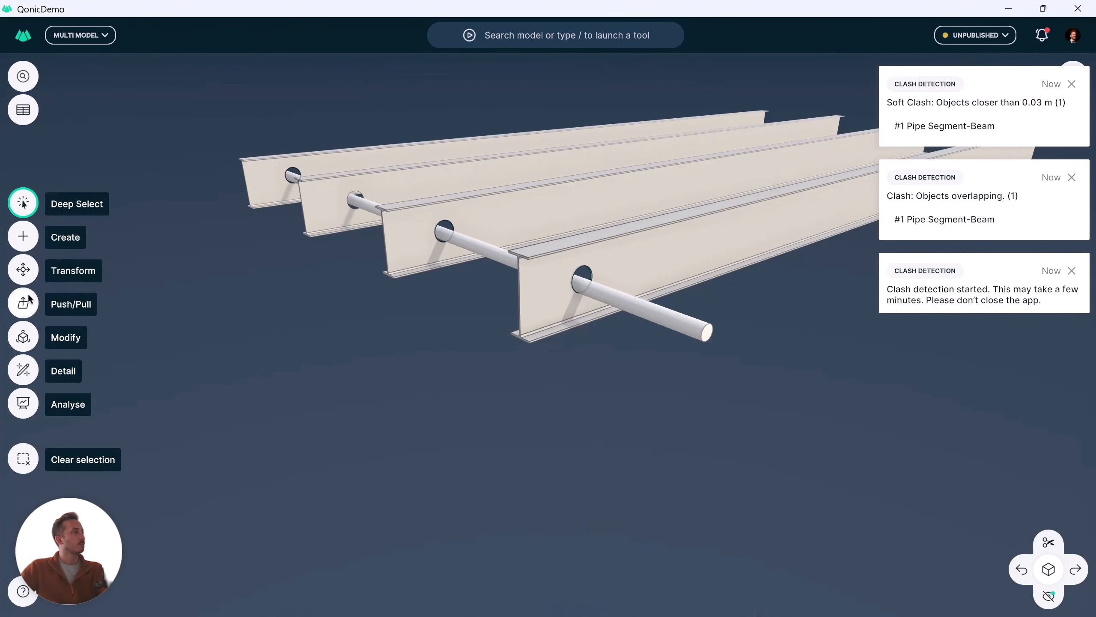
left_click(23, 269)
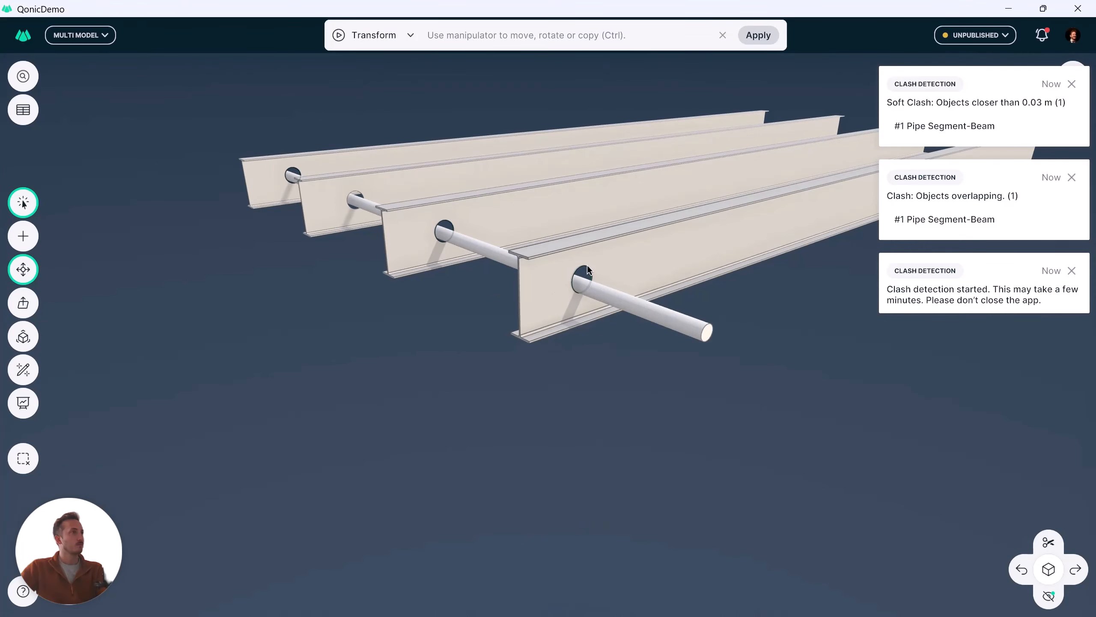
scroll(587, 272, "up", 10)
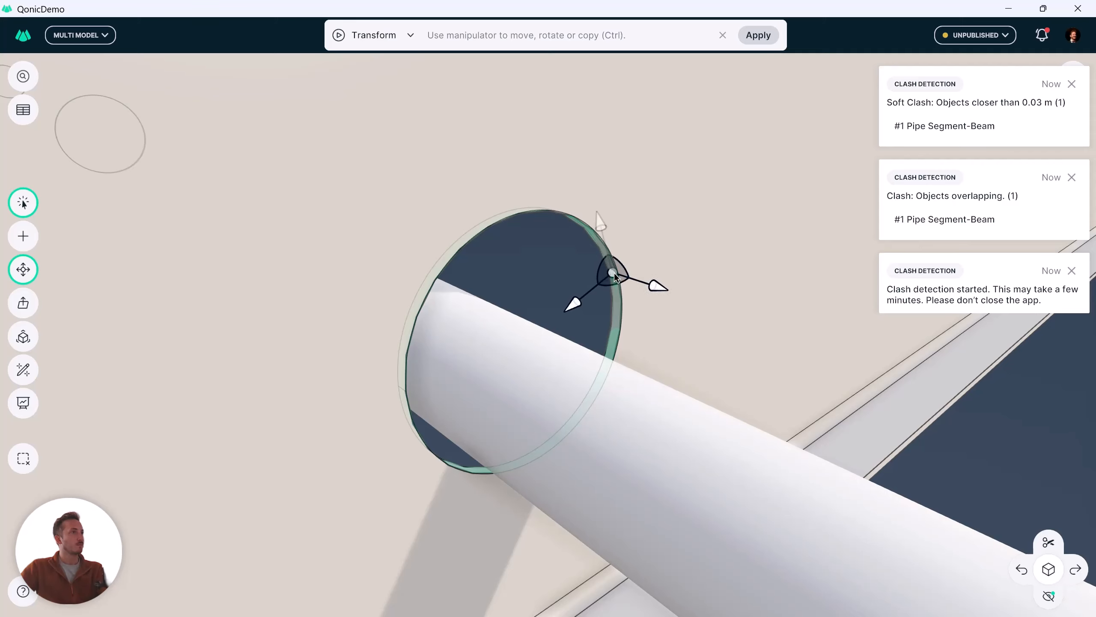
scroll(556, 292, "down", 10)
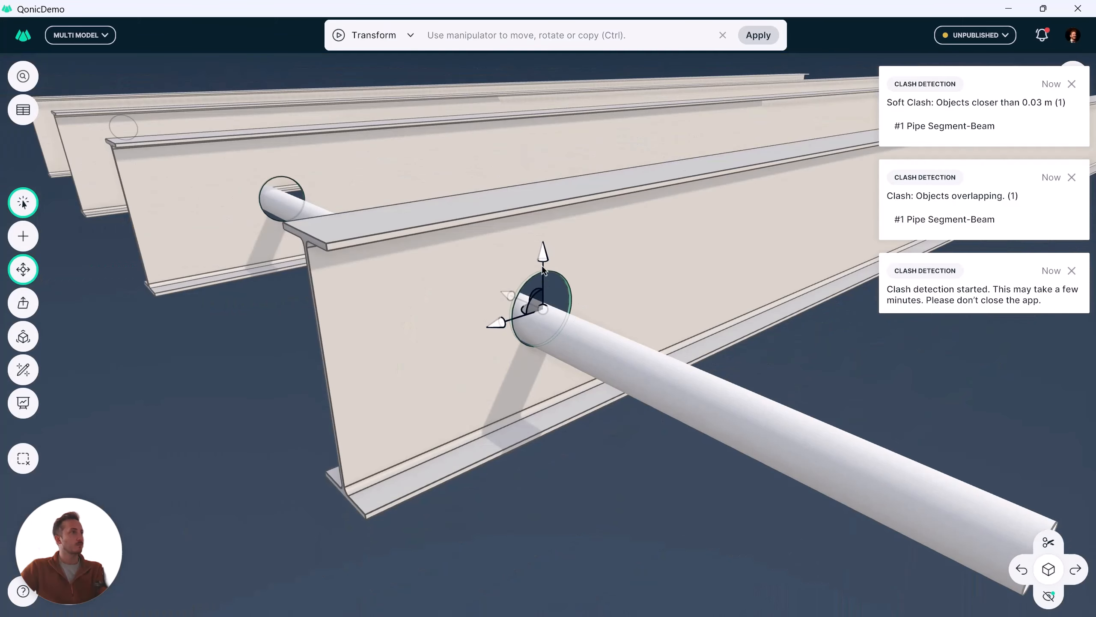
left_click_drag(543, 255, 546, 274)
type("-0.05")
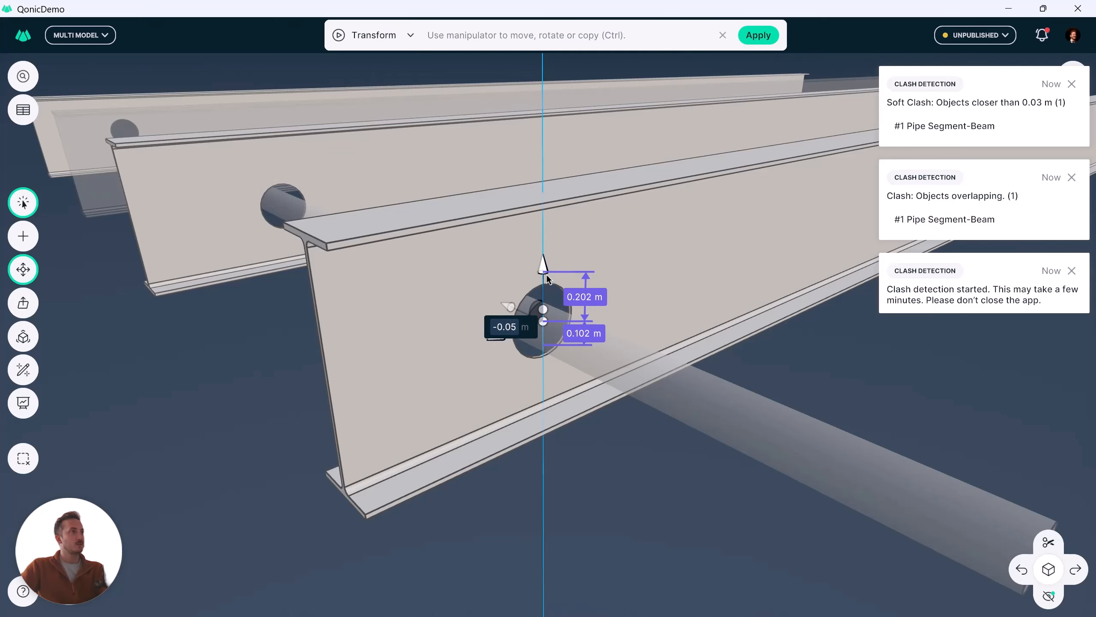
key("Return")
key("Escape")
scroll(546, 274, "down", 5)
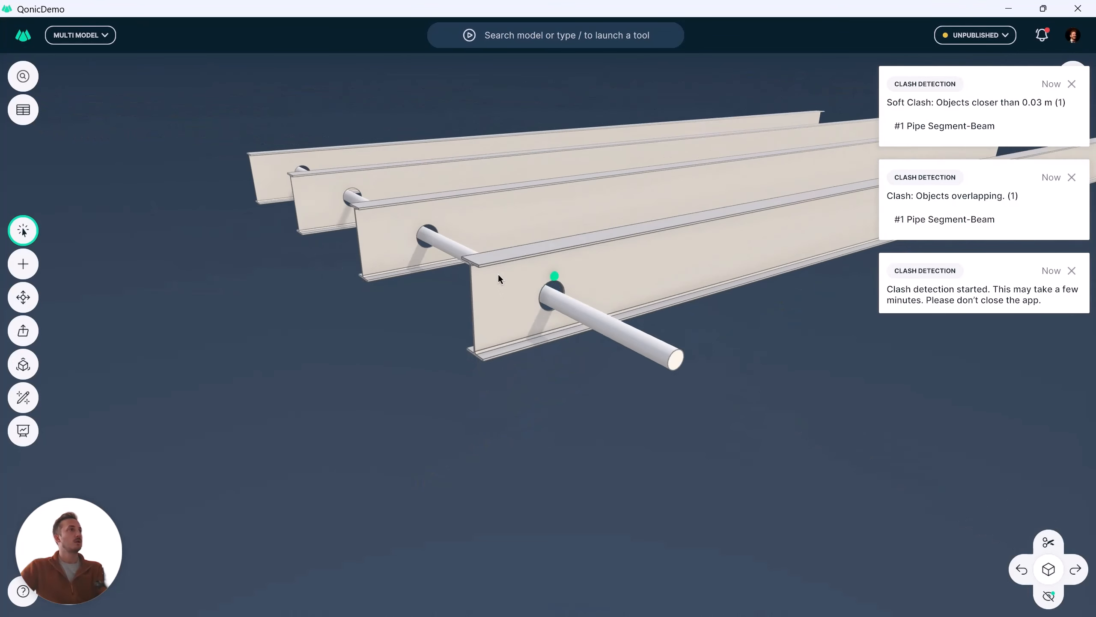
Dismiss the old clash detection notifications and turn off Deep Select.
left_click_drag(498, 274, 978, 169)
left_click(1072, 84)
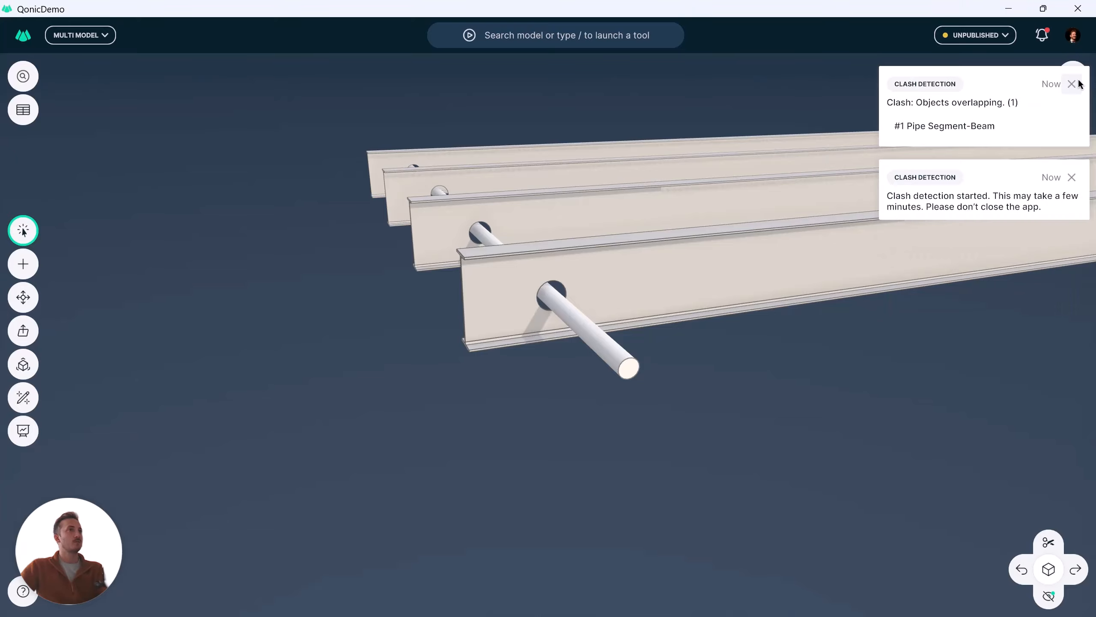
left_click(1072, 83)
left_click(1071, 84)
left_click(23, 230)
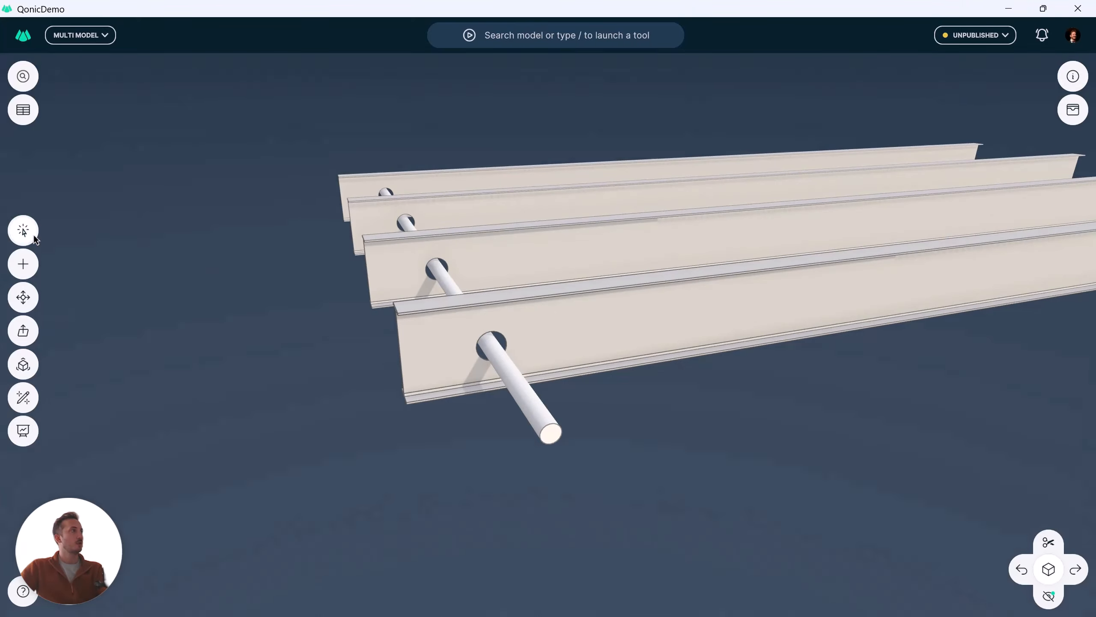
Start a new Clash Detection with the four beams as the first set and the pipe as the second set.
left_click(24, 431)
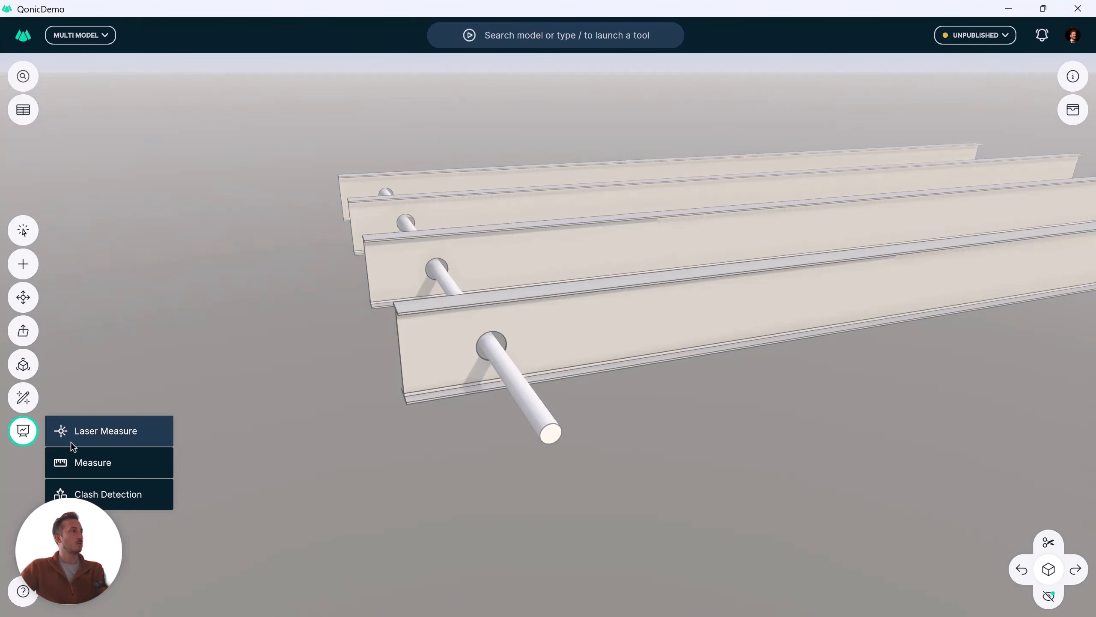
left_click(99, 492)
left_click_drag(843, 365, 720, 183)
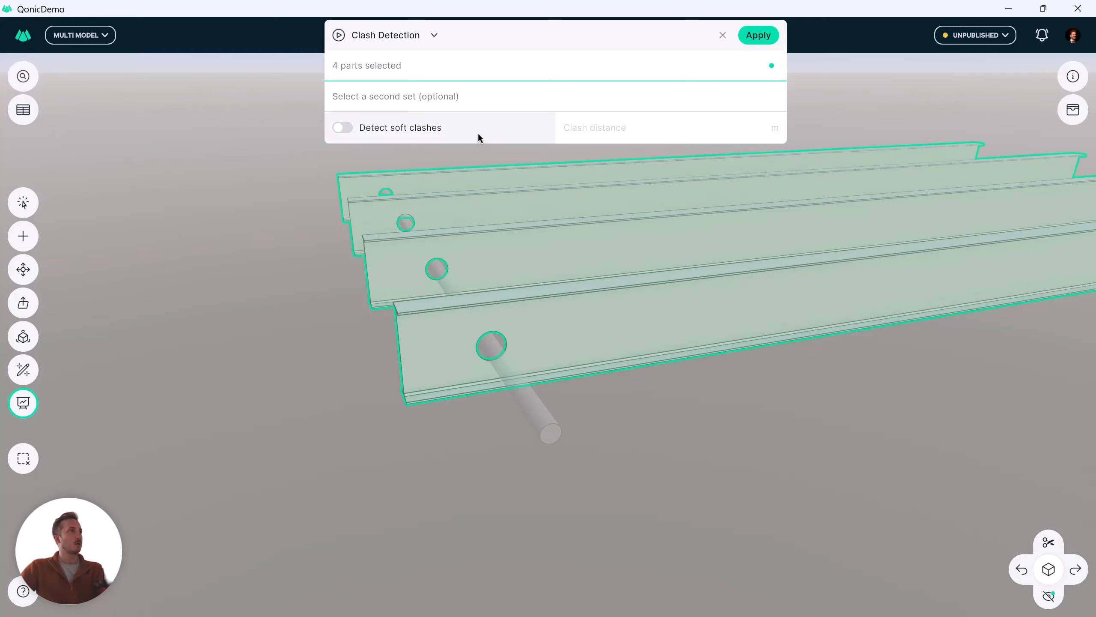
left_click(420, 107)
left_click(492, 353)
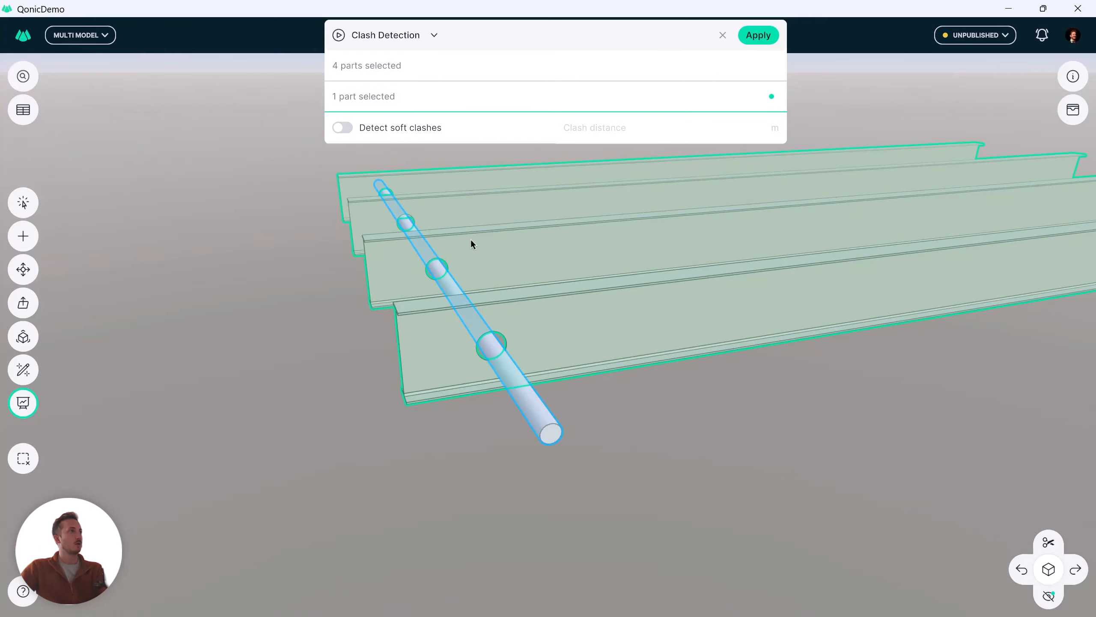
Enable soft clash detection with a clash distance of 0.03 m and run the check.
left_click(416, 129)
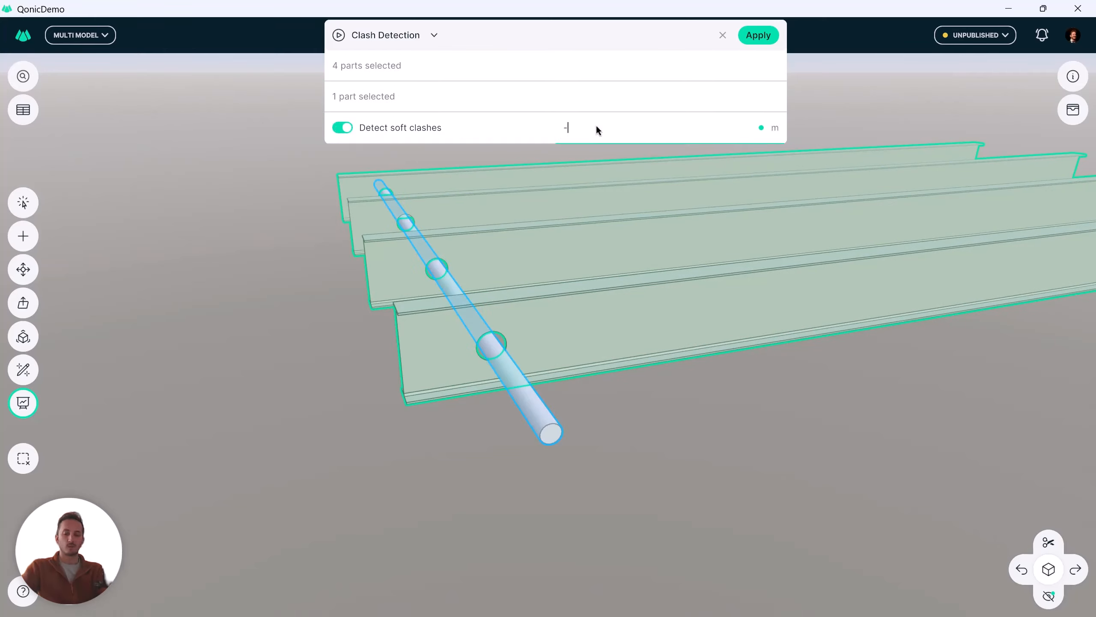
type("0.03")
key("Return")
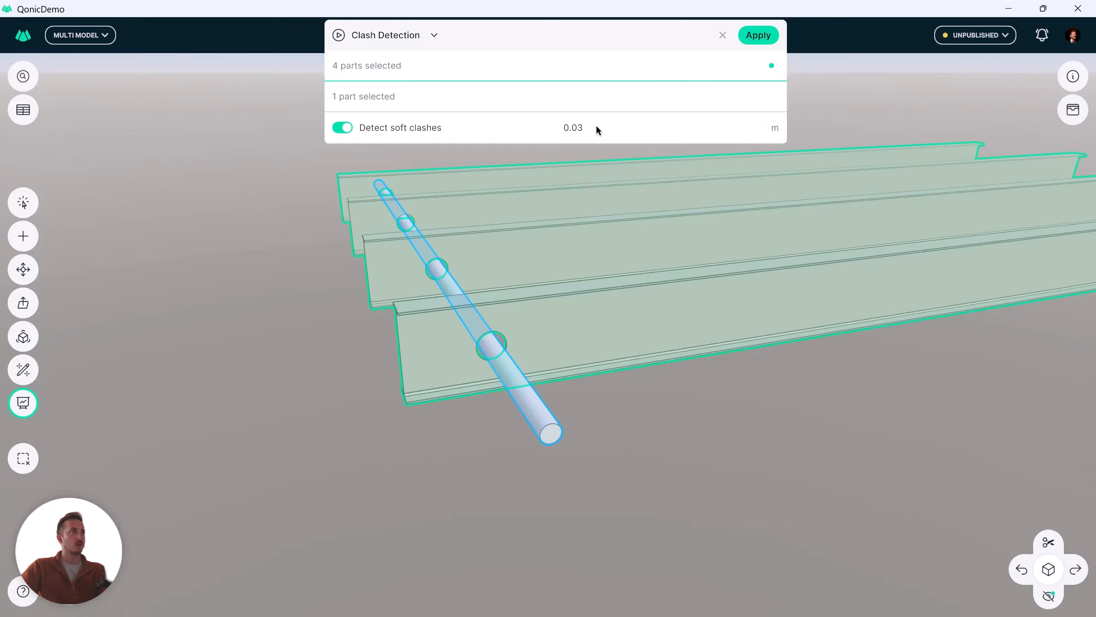
left_click(771, 42)
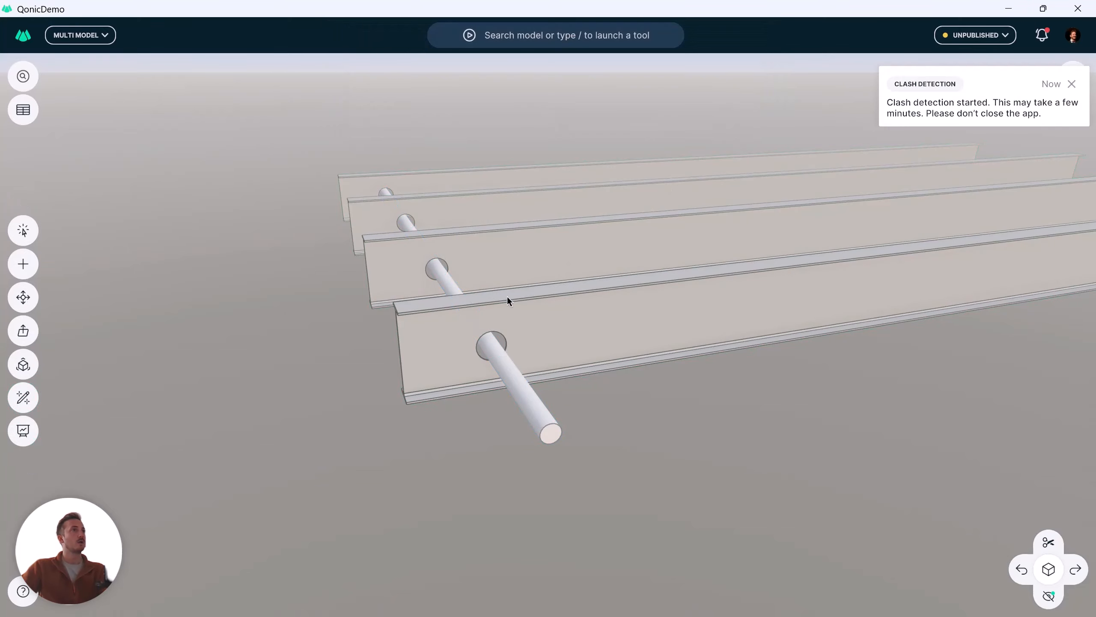
Review the pipe running through the four beams and dismiss the new clash detection notifications.
left_click_drag(507, 297, 571, 267)
middle_click_drag(571, 268, 551, 322)
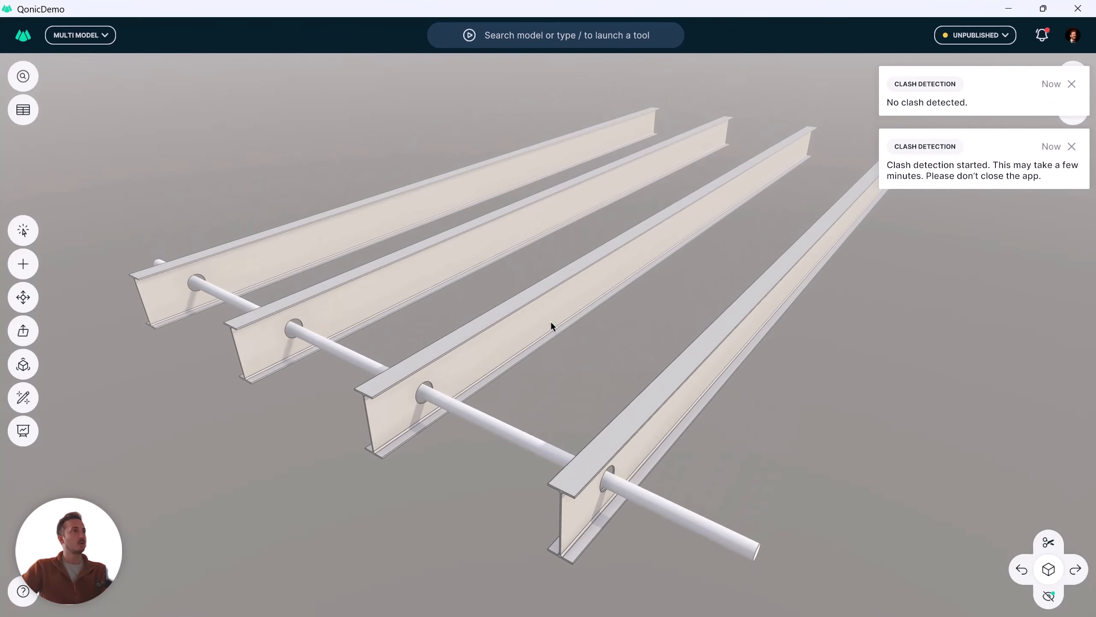
scroll(551, 323, "down", 2)
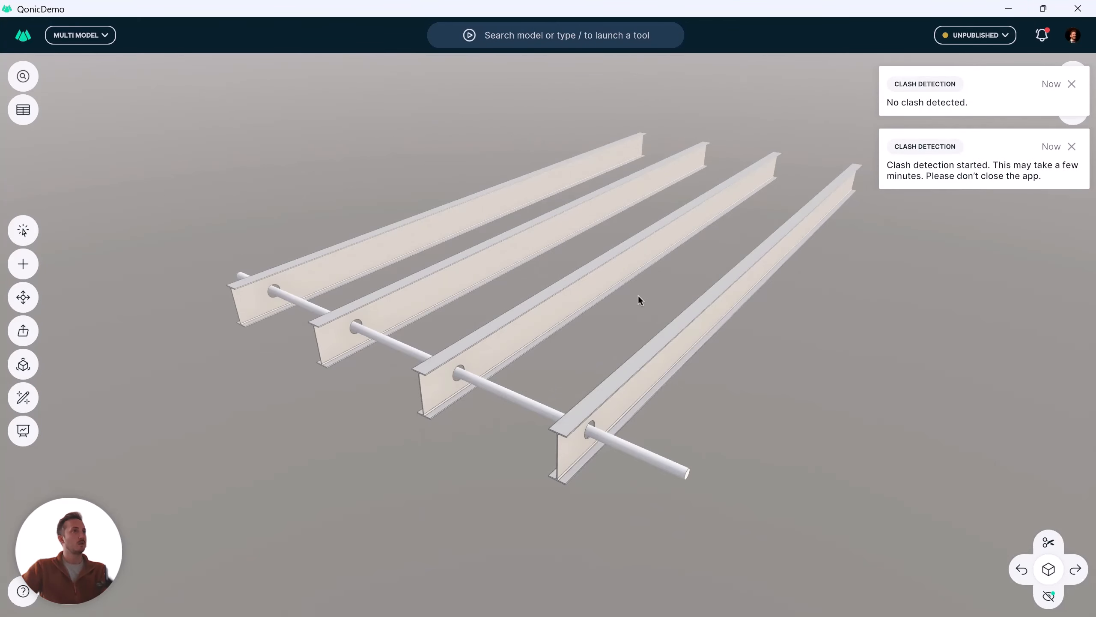
left_click(1071, 146)
left_click_drag(588, 272, 524, 220)
left_click(1072, 84)
Unhide all parts to bring back the complete structure and plumbing models.
left_click_drag(617, 234, 477, 295)
scroll(496, 298, "down", 5)
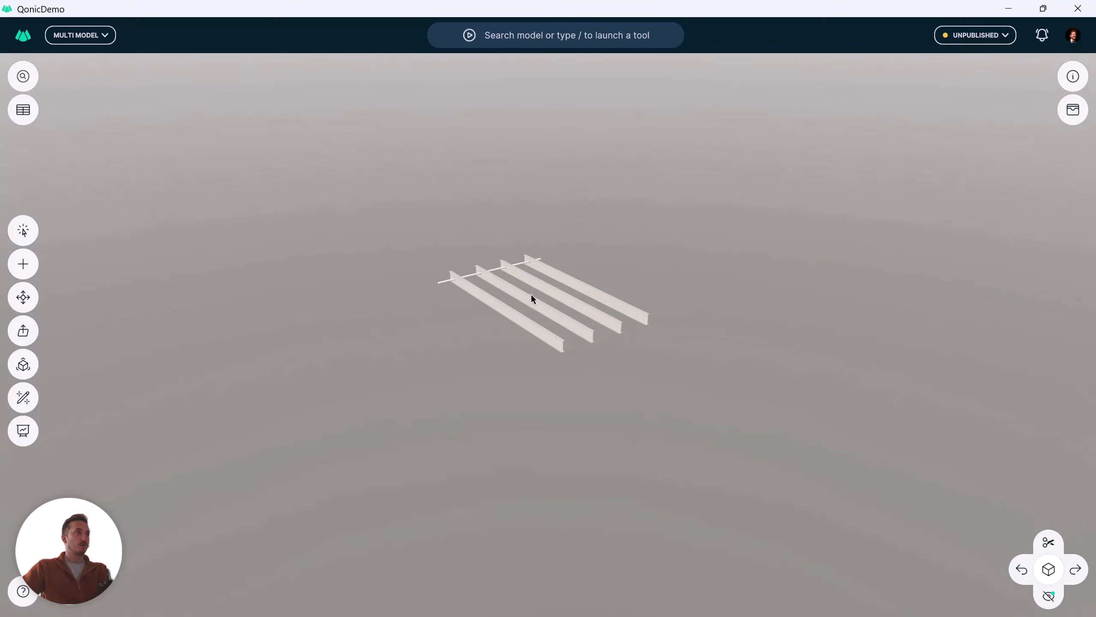
left_click(1043, 595)
left_click(1033, 499)
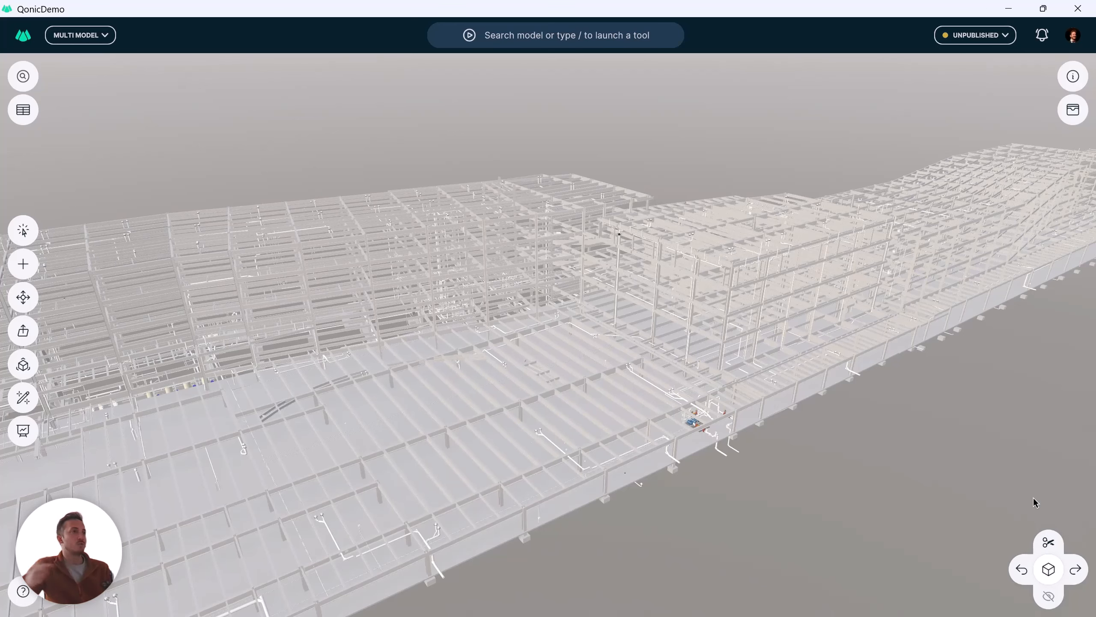
scroll(630, 457, "down", 8)
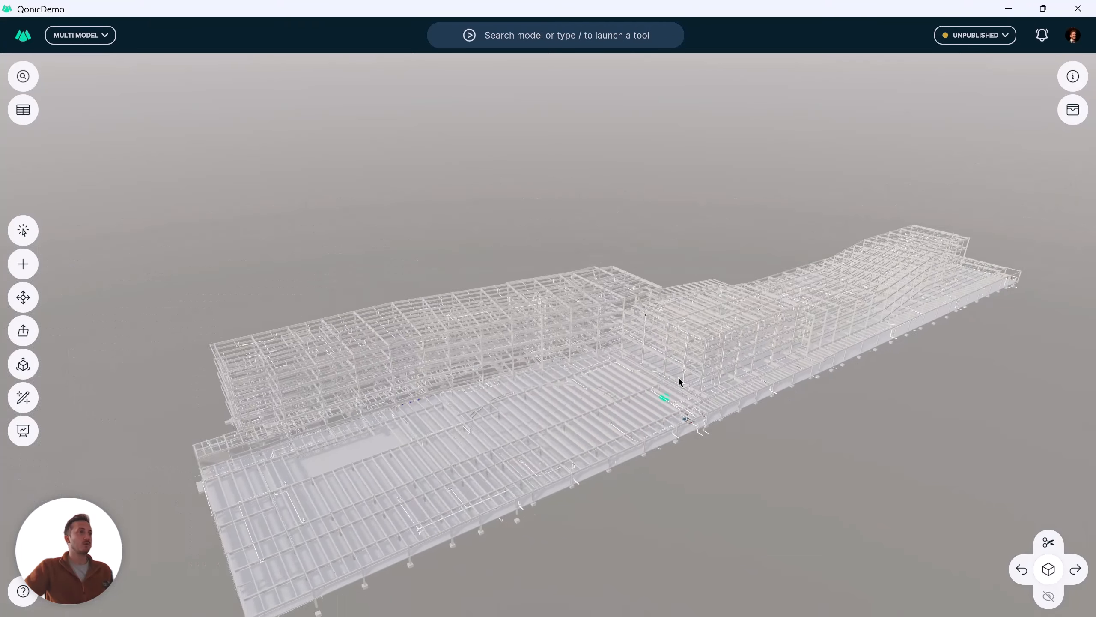
left_click_drag(684, 374, 610, 363)
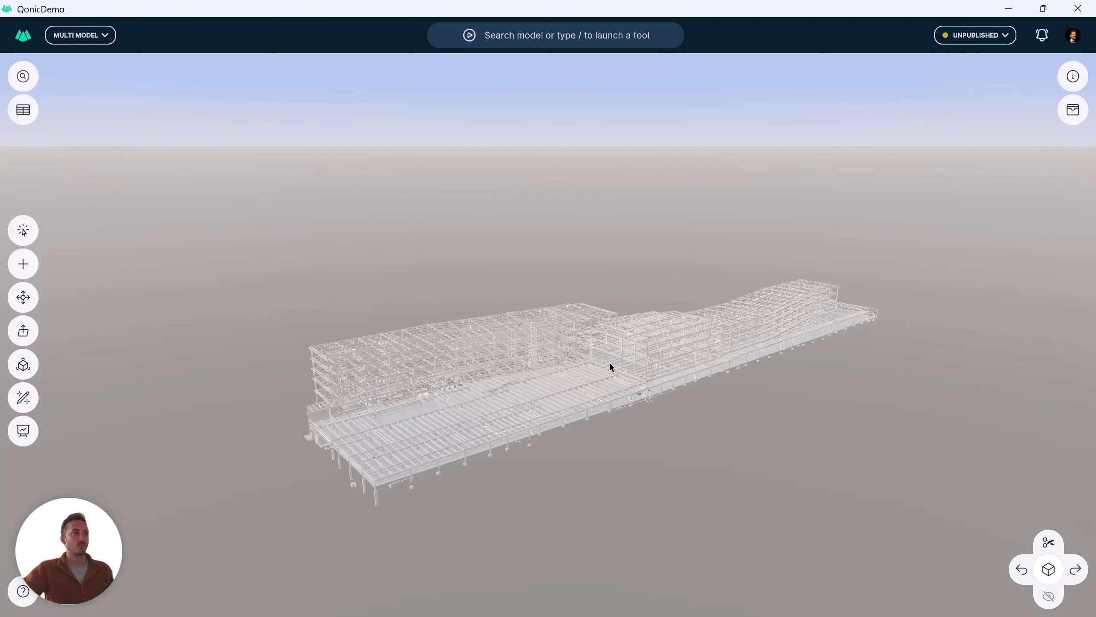
left_click_drag(618, 375, 637, 354)
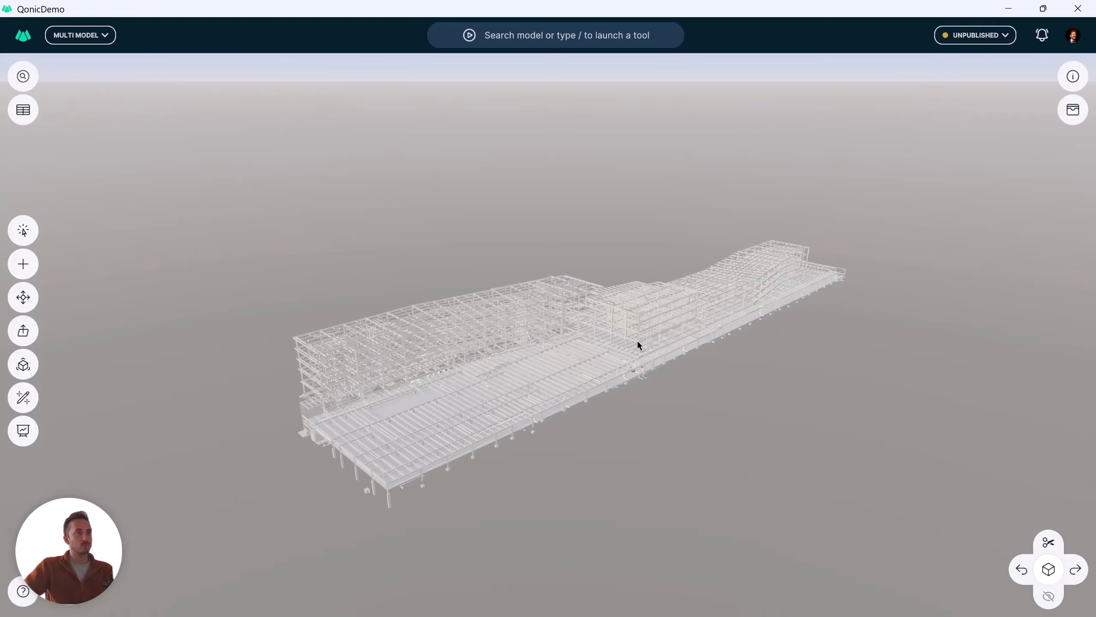
Tile the QonicDemo window side by side with the browser window showing the LGHQ STRUC model.
key("ctrl+super+Right")
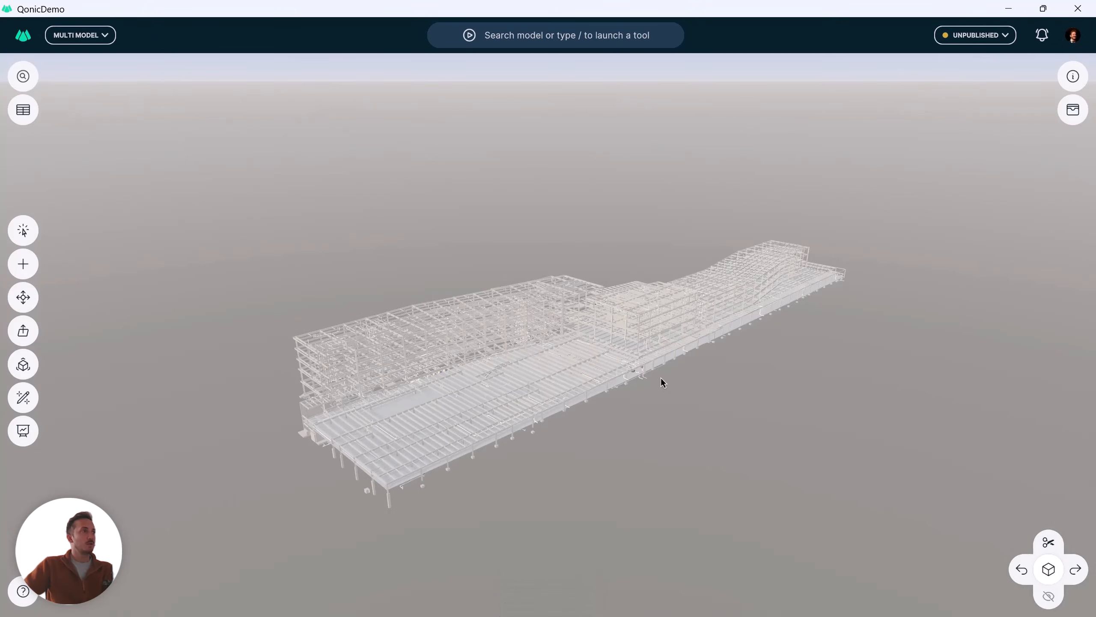
middle_click_drag(637, 345, 652, 361)
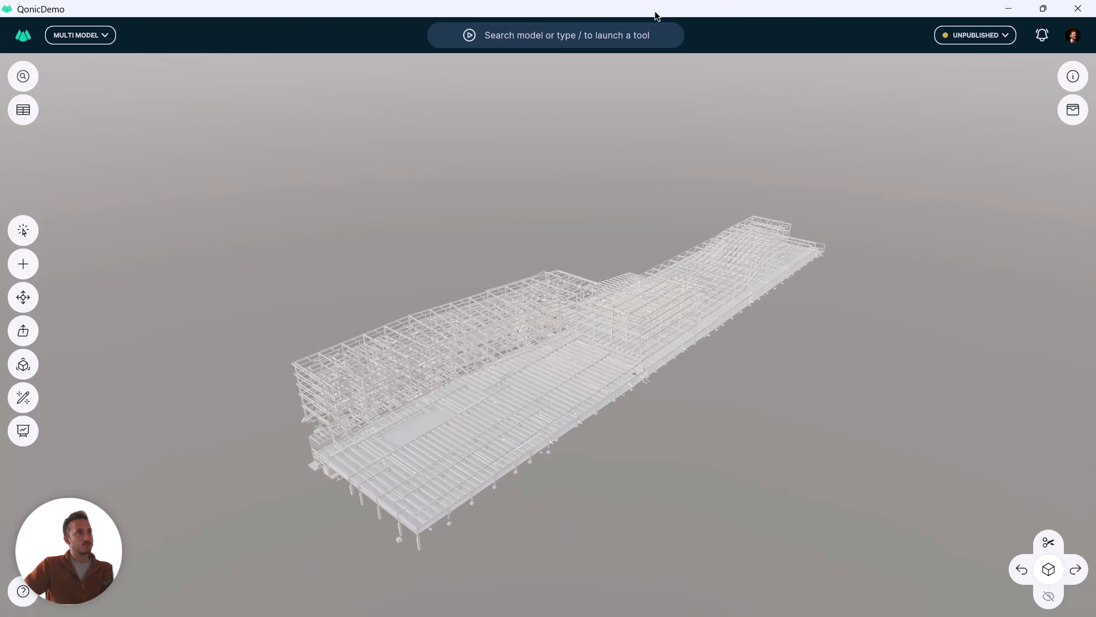
left_click_drag(656, 16, 3, 330)
left_click(771, 384)
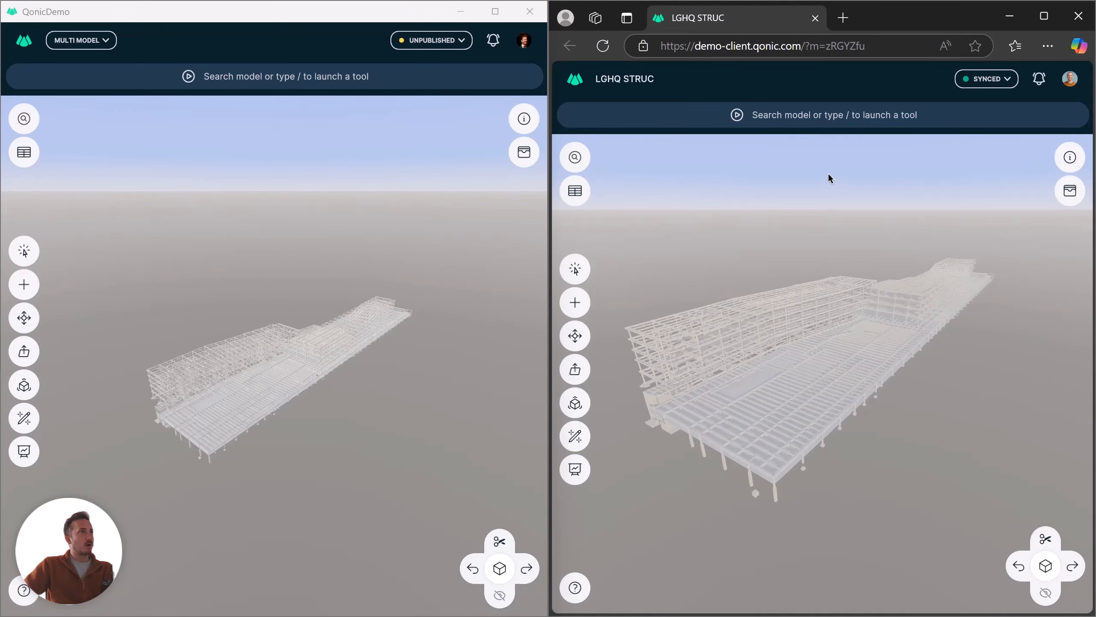
mouse_move(800, 343)
left_mouse_down()
mouse_move(824, 332)
mouse_move(827, 385)
mouse_move(796, 355)
left_mouse_up()
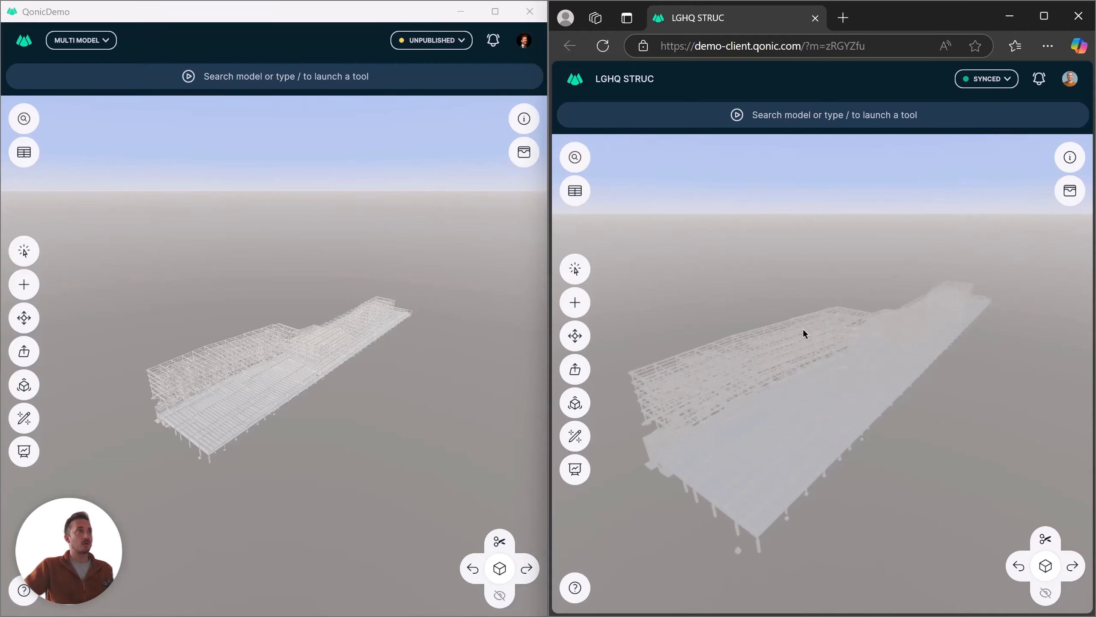
left_click(530, 48)
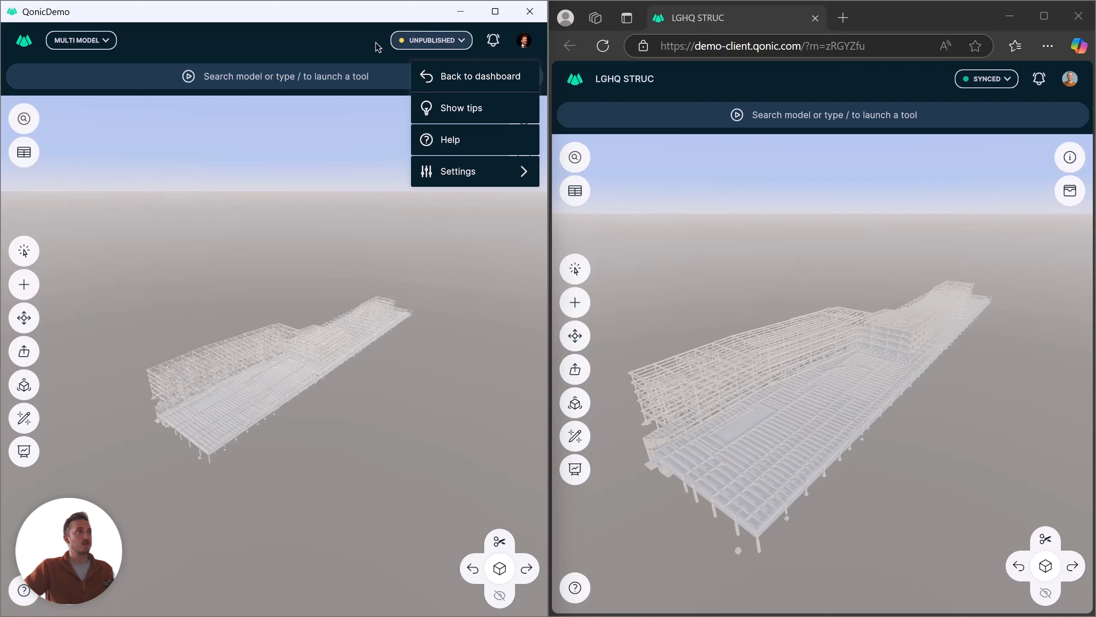
left_click(352, 41)
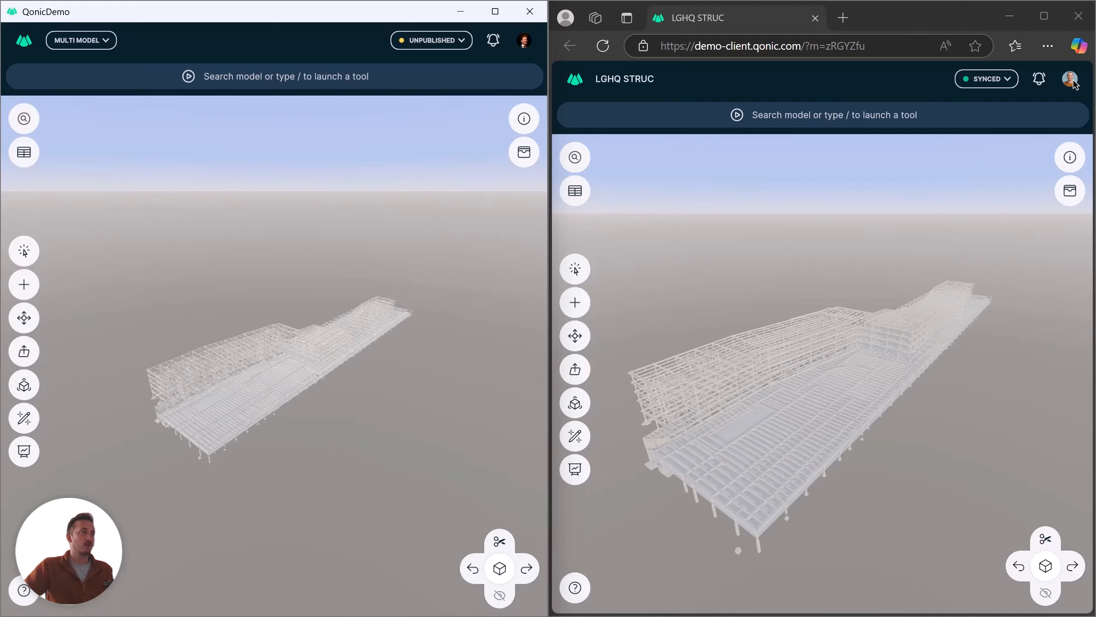
left_click(793, 384)
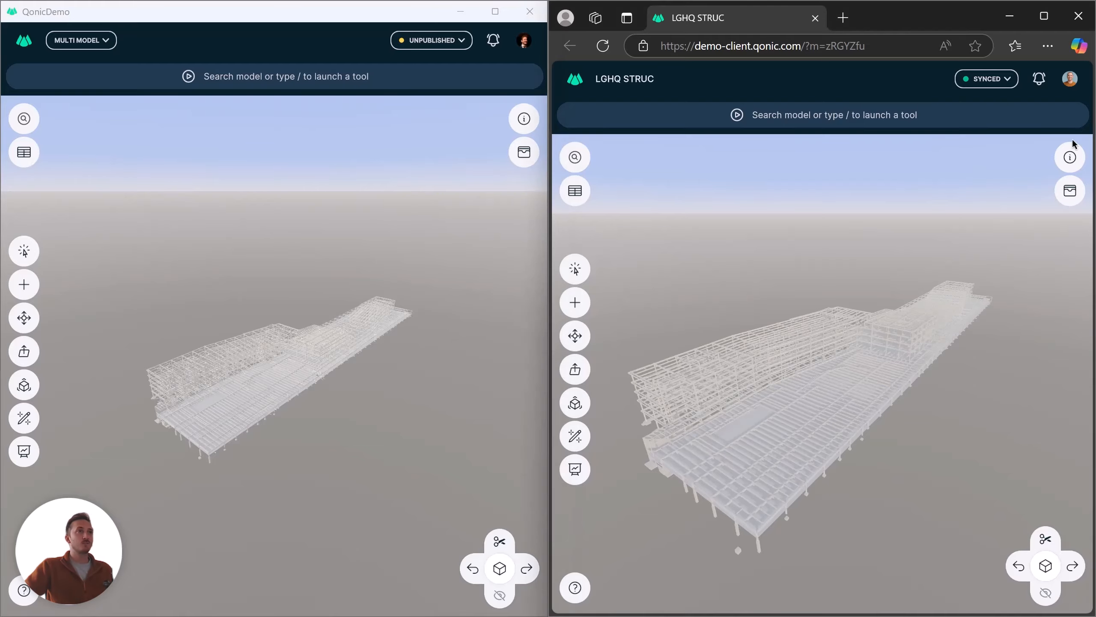
Examine the LGHQ STRUC model in the browser session from several angles.
middle_click_drag(880, 352, 941, 289)
scroll(862, 370, "up", 3)
middle_click_drag(824, 446, 852, 376)
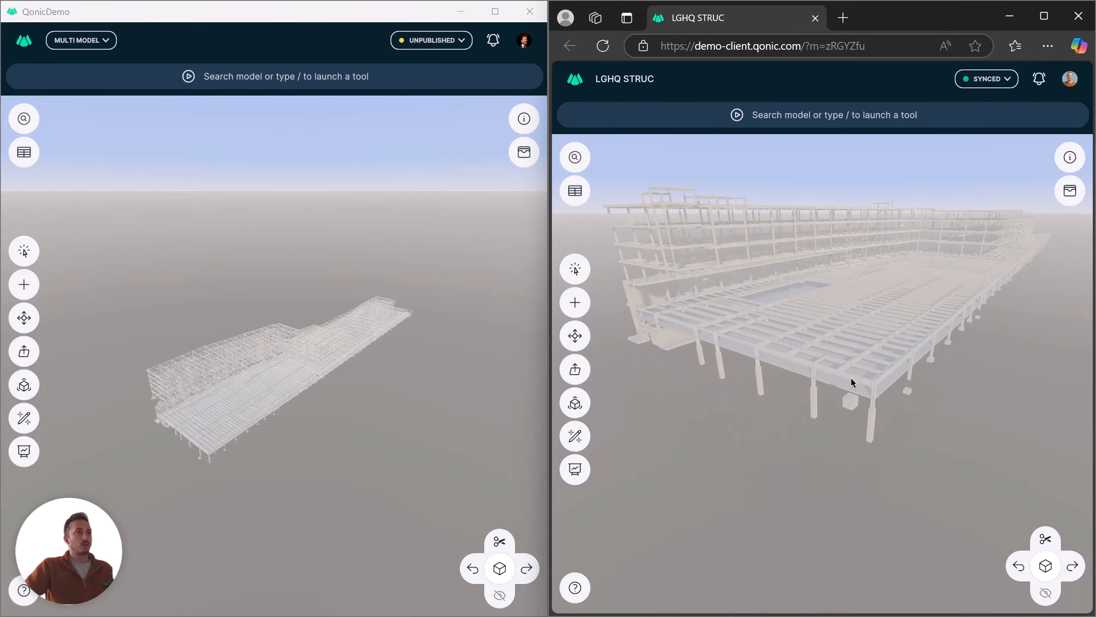
left_click_drag(851, 376, 853, 409)
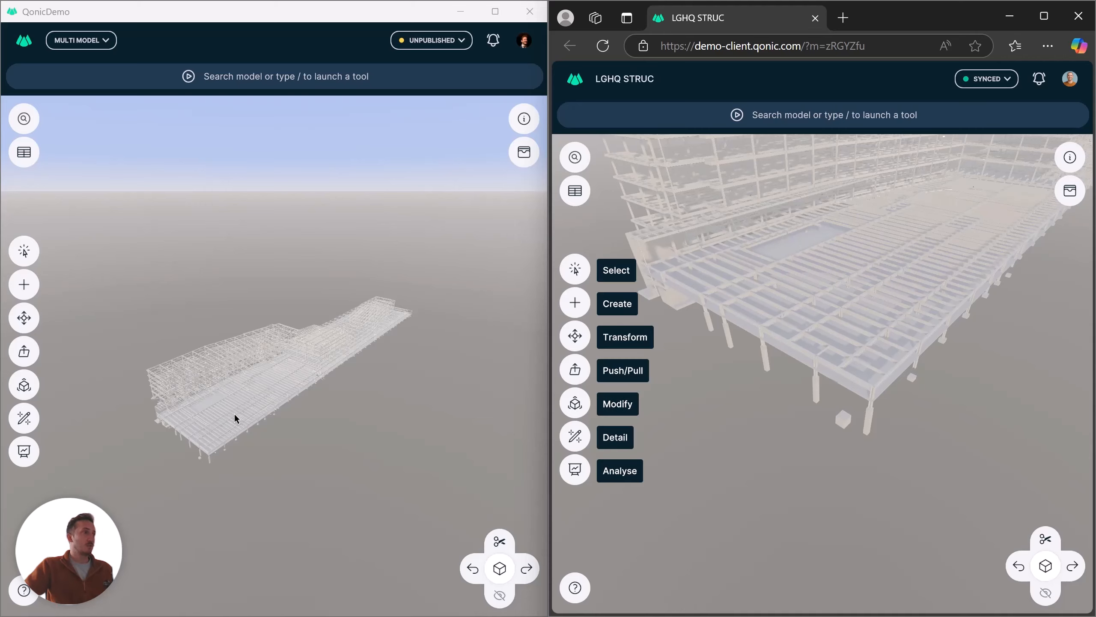
left_click(394, 391)
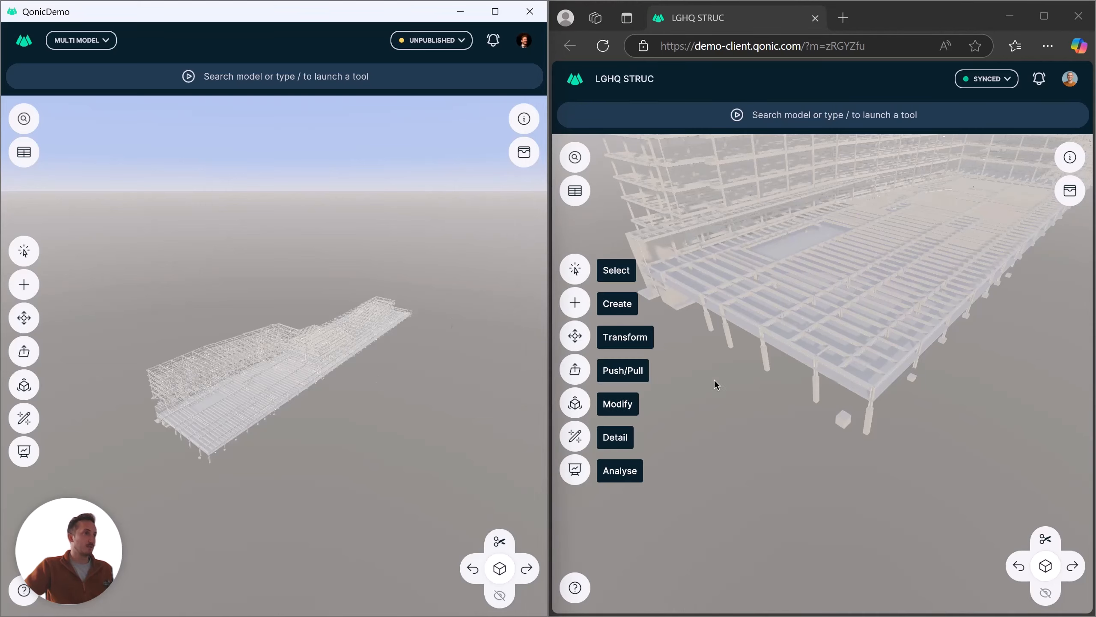
middle_click_drag(807, 354, 808, 354)
scroll(921, 302, "down", 5)
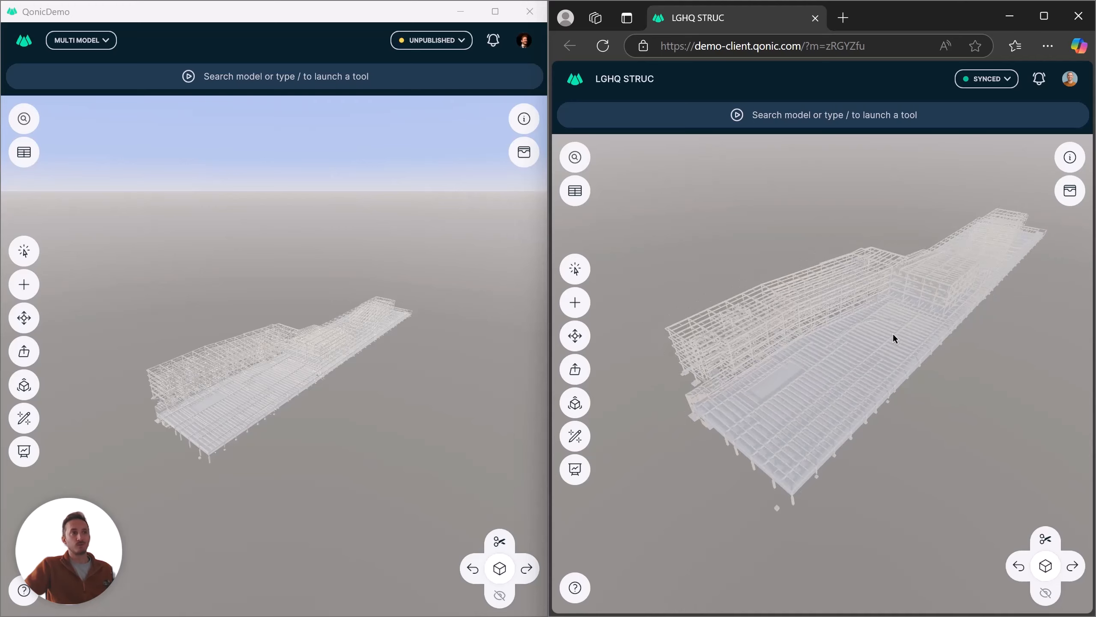
middle_click_drag(881, 344, 845, 335)
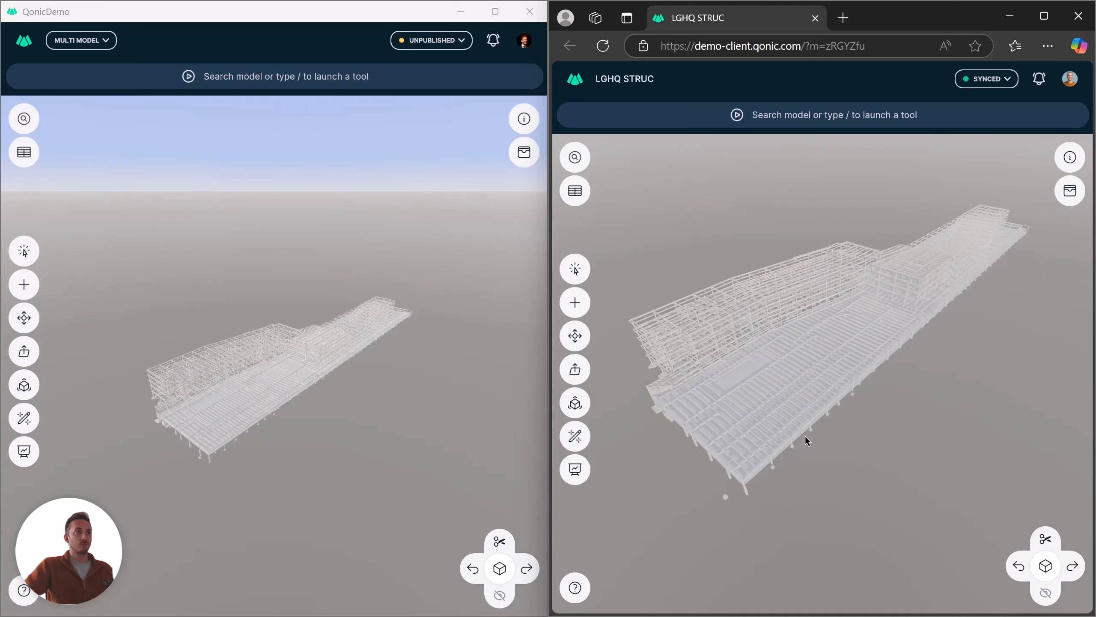
Select the two large foundation slabs running along the full length of the LGHQ STRUC model.
scroll(773, 459, "up", 3)
left_click(752, 470)
scroll(978, 266, "up", 2)
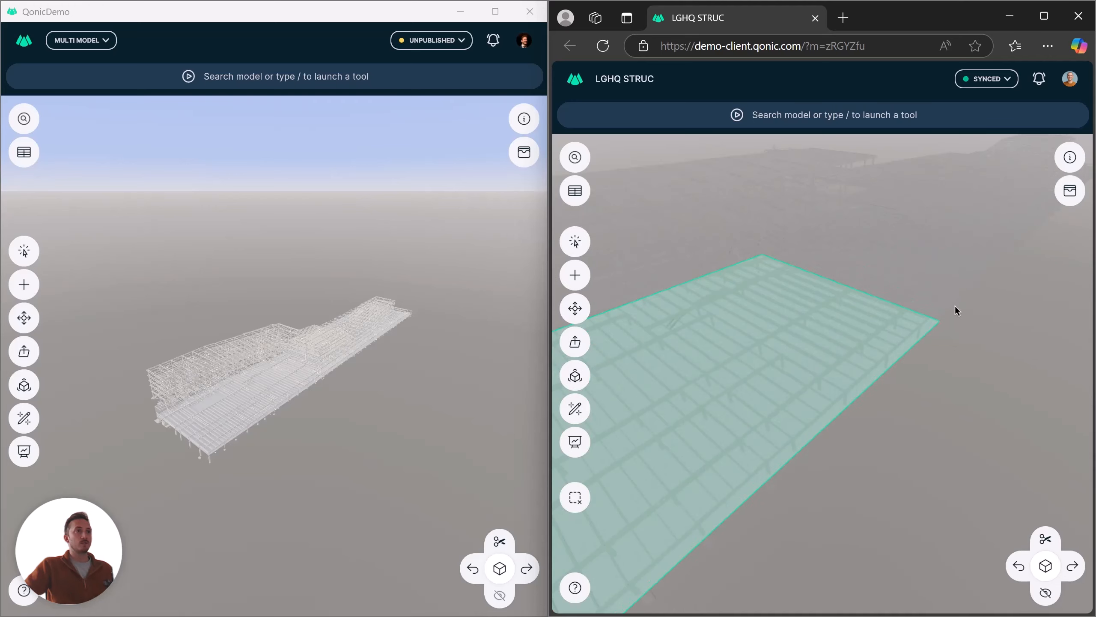
left_click(955, 311, "ctrl")
scroll(927, 308, "down", 2)
mouse_move(921, 306)
middle_mouse_down()
mouse_move(936, 212)
mouse_move(925, 315)
mouse_move(878, 318)
mouse_move(917, 316)
middle_mouse_up()
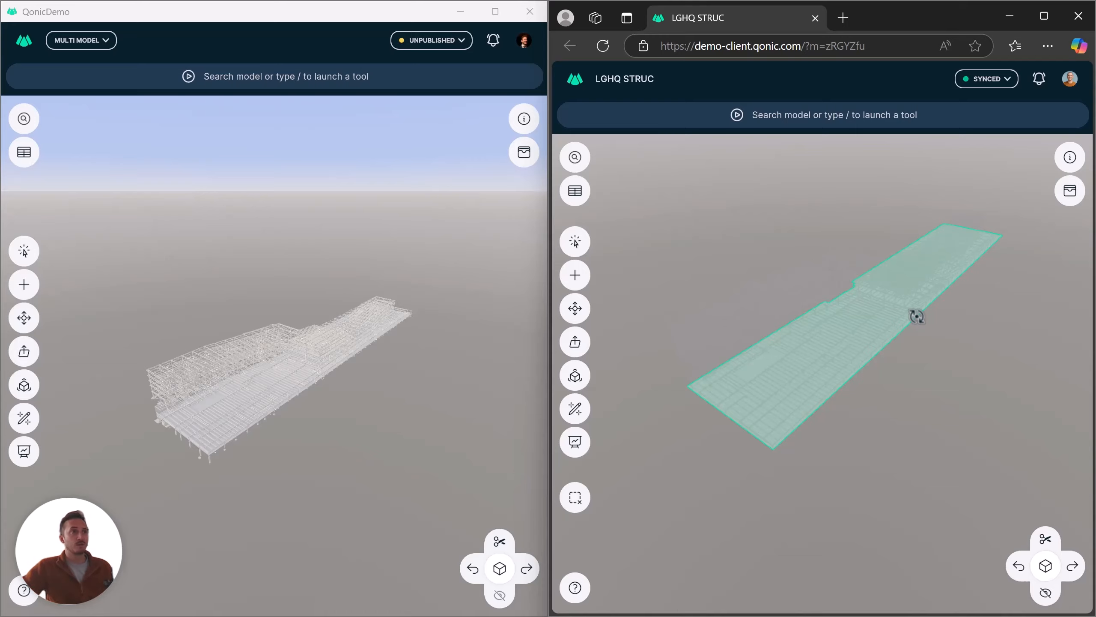
middle_click_drag(855, 348, 786, 406)
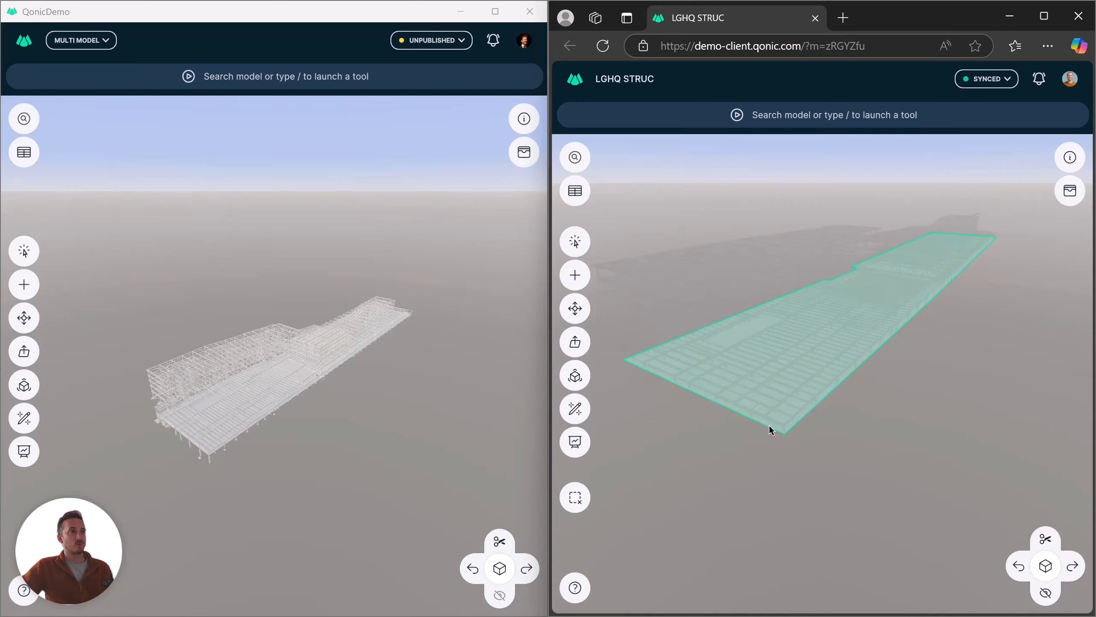
Start the Slice tool on the two selected slabs and place the slicing plane on the short end face of the near slab.
key("slash")
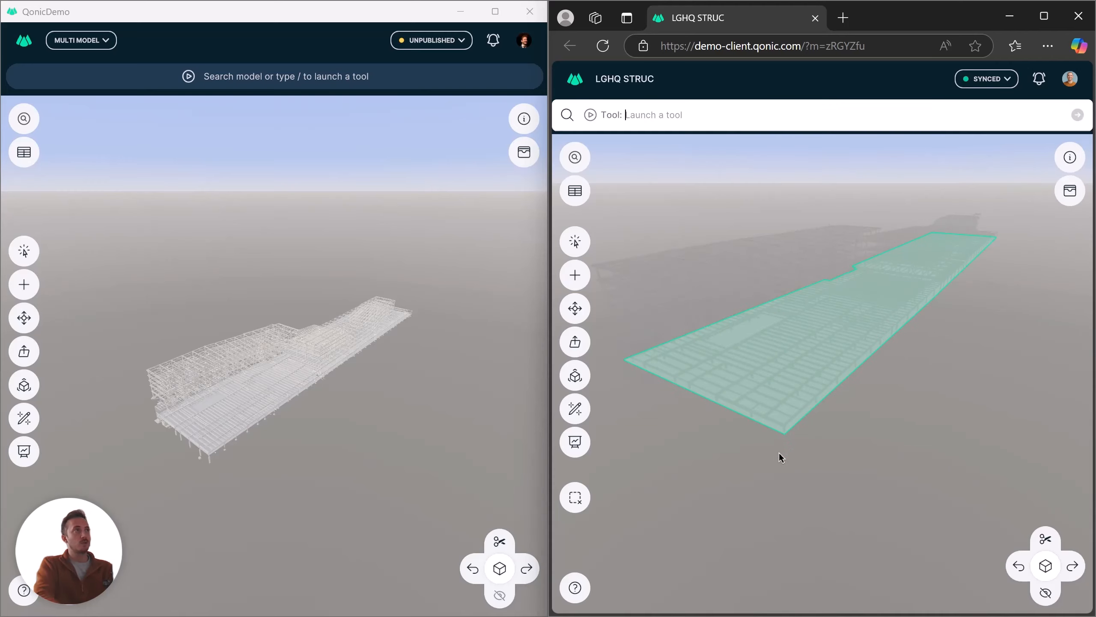
type("slice")
key("Return")
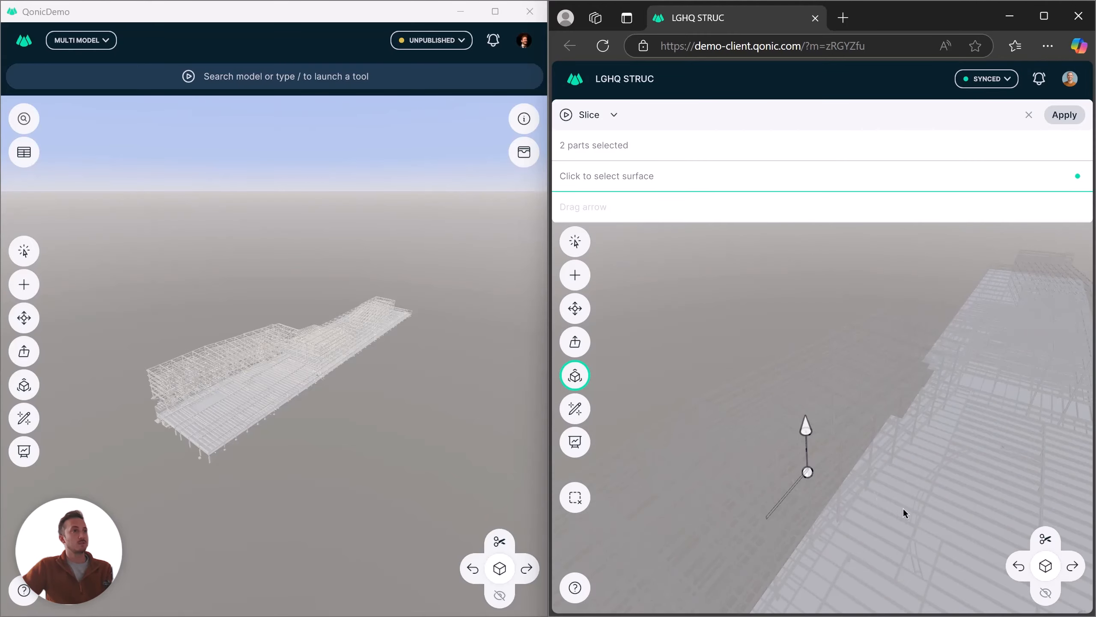
middle_click_drag(906, 411, 891, 421)
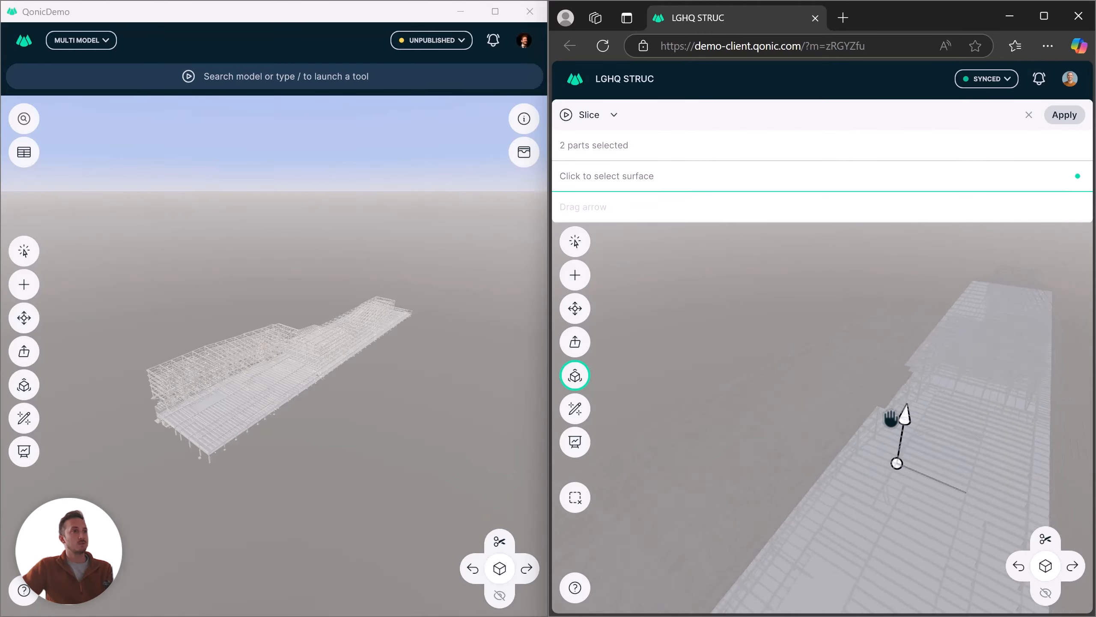
scroll(876, 443, "up", 4)
middle_click_drag(869, 457, 861, 433)
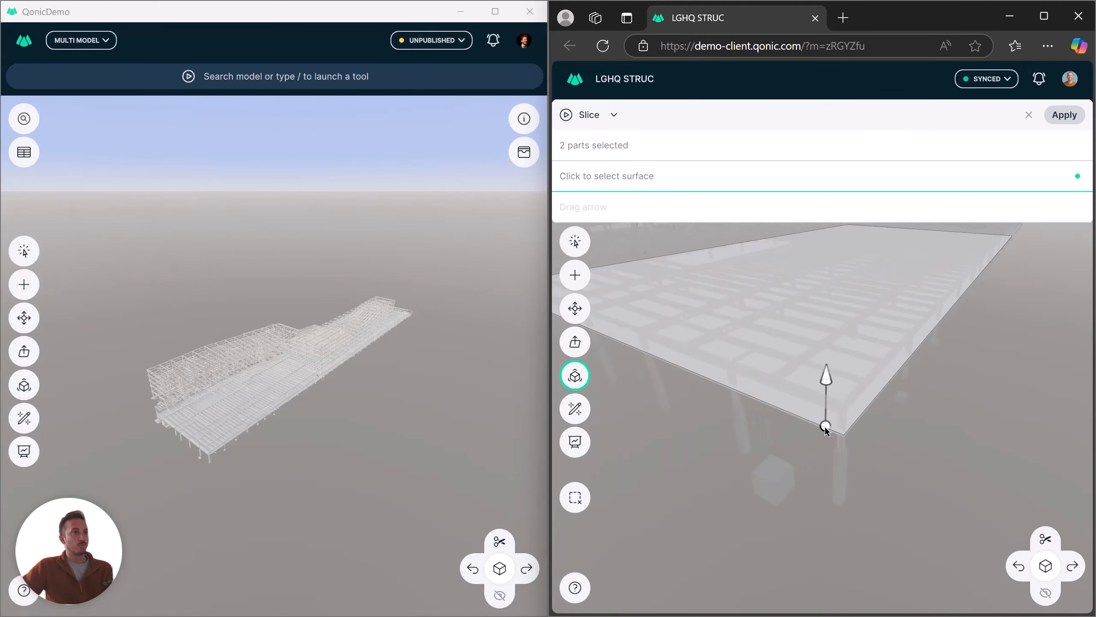
left_click(822, 428)
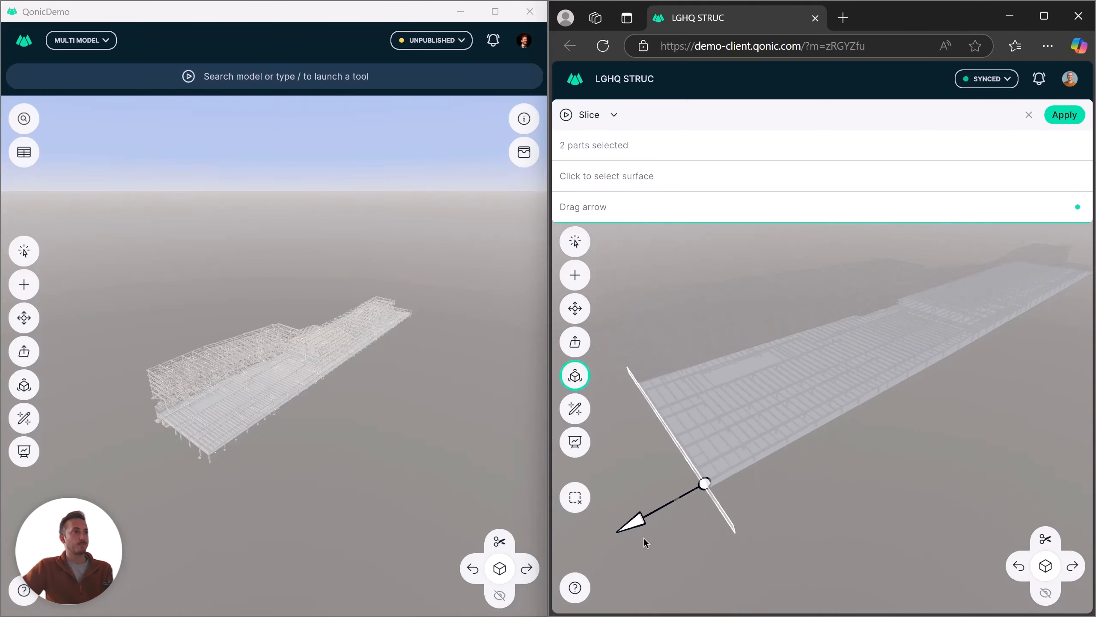
Offset the slicing plane -15 m inward from the slab's end face.
left_click_drag(629, 524, 737, 441)
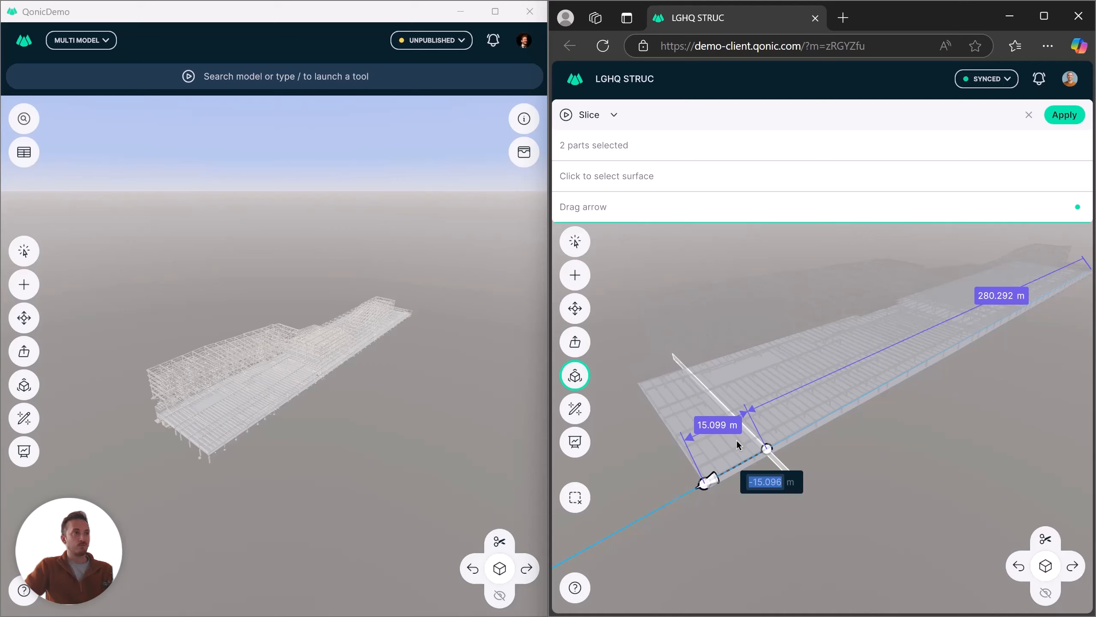
type("-15")
key("Return")
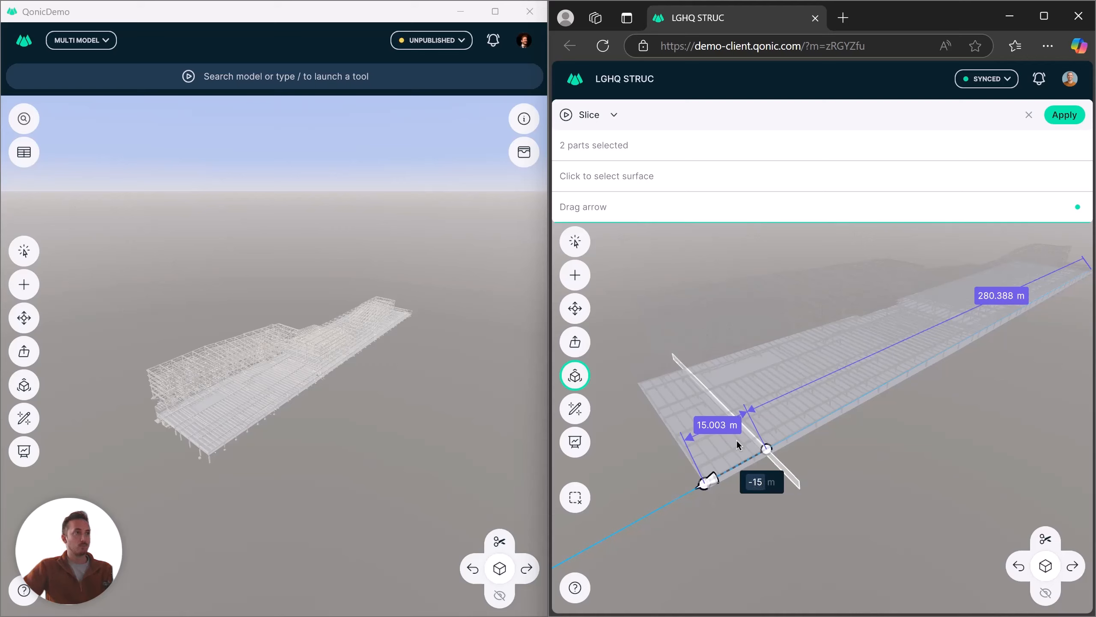
Repeat the 15 m slicing plane along the whole length of the slabs and apply the slices.
middle_click_drag(736, 440, 812, 427)
key("Return")
key("Return")
key("Return")
key("Return")
key("Return")
key("Return")
key("Return")
key("Return")
key("Return")
key("Return")
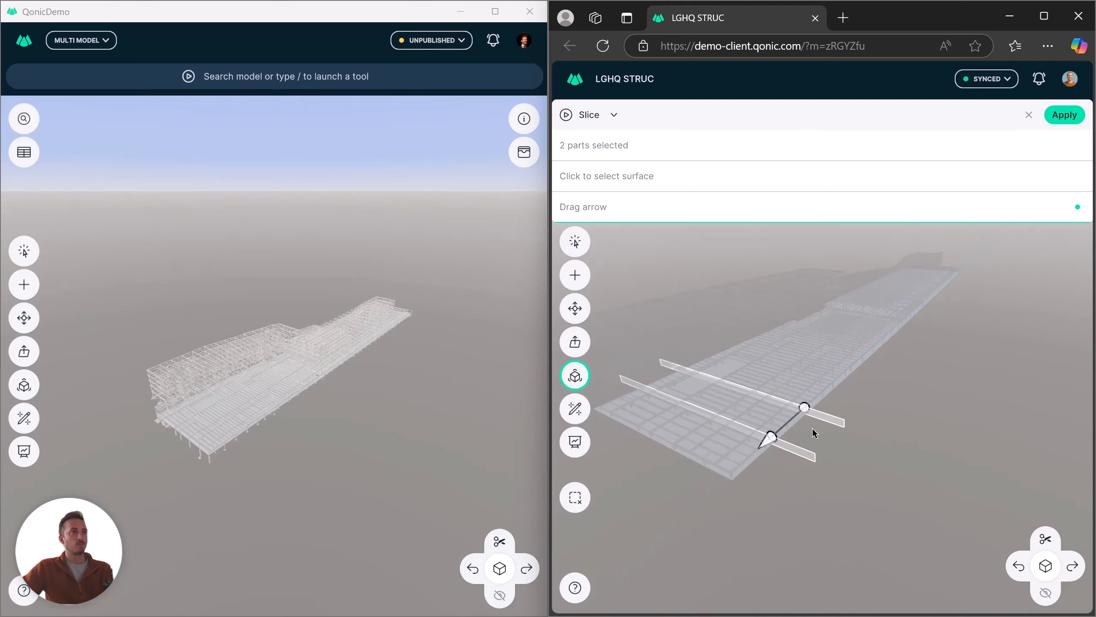
key("Return")
key("Return")
key("Return")
key("Return")
key("Return")
key("Return")
key("Return")
key("Return")
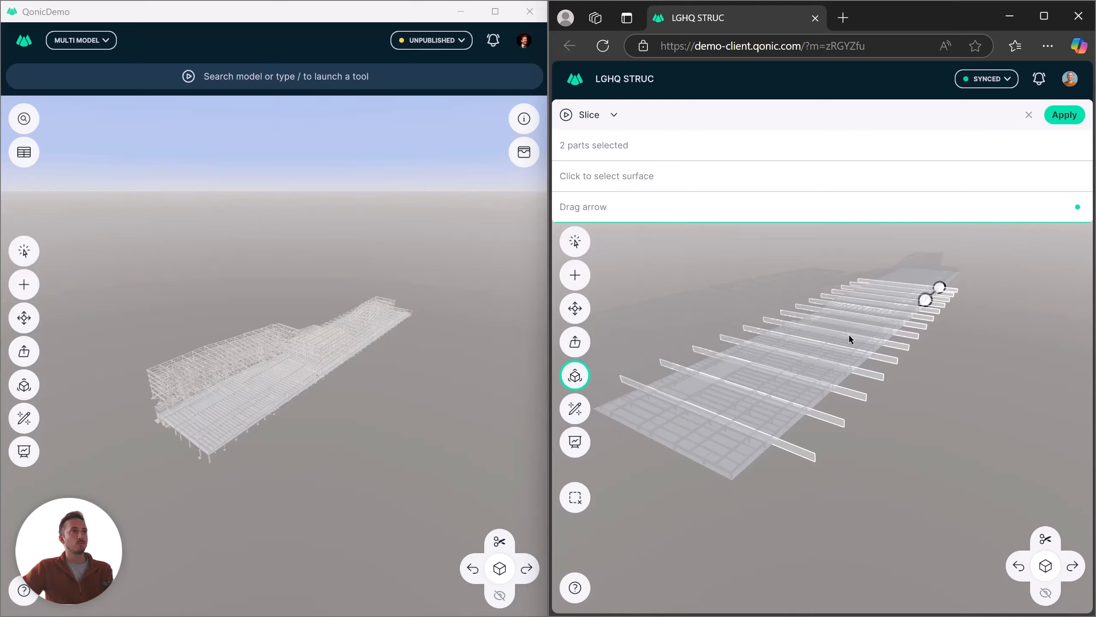
middle_click_drag(930, 305, 725, 352)
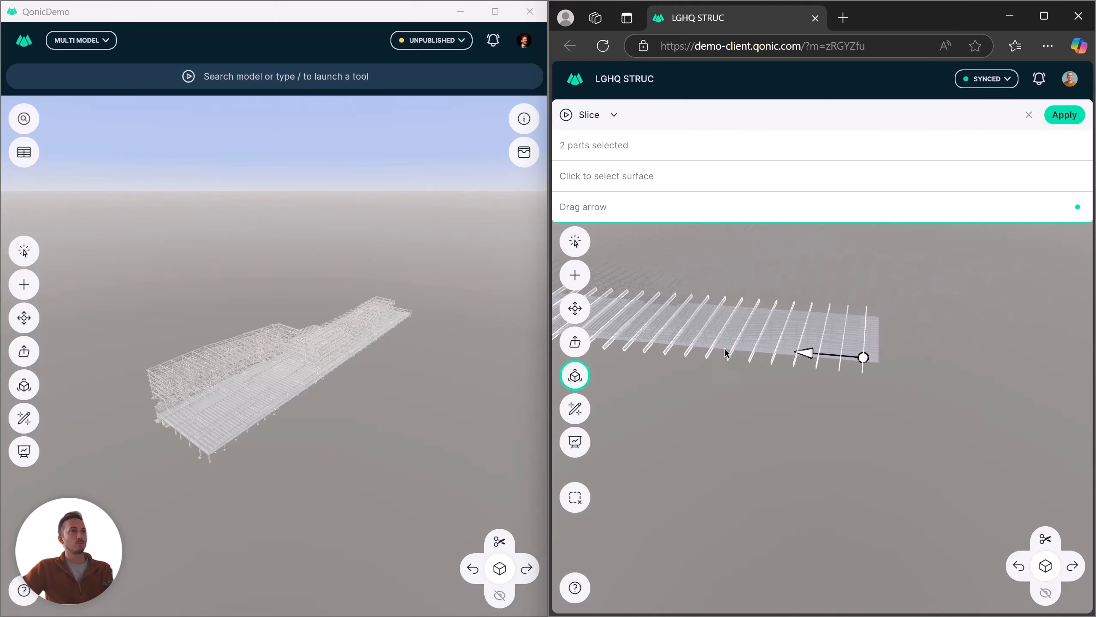
key("Return")
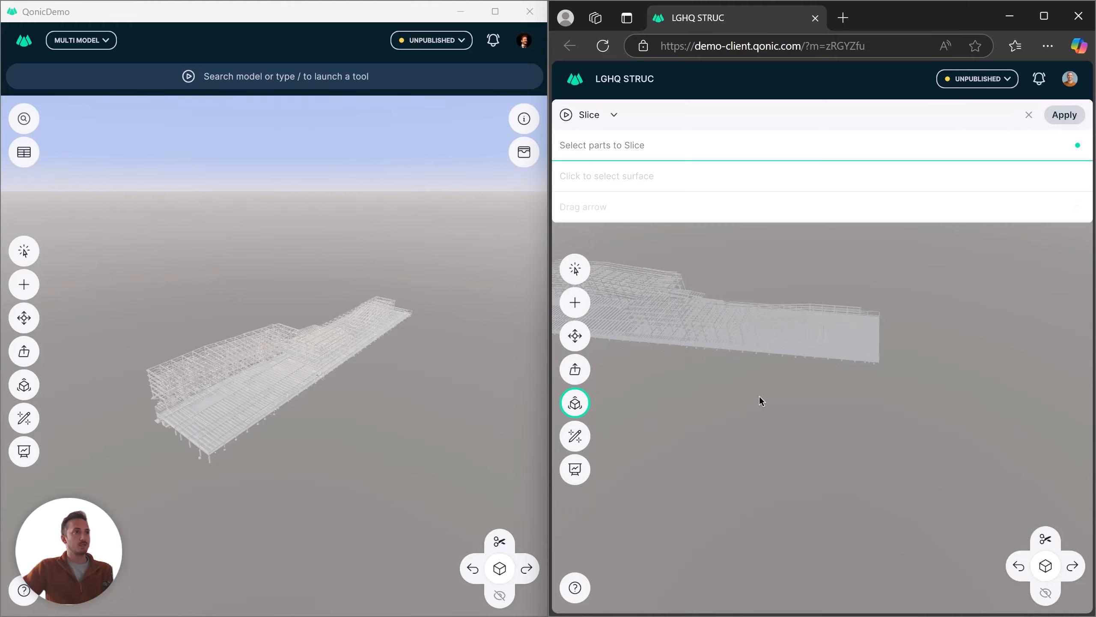
Check the sliced foundation by selecting individual slab segments, clear the selection and view the whole model.
scroll(843, 350, "up", 3)
left_click(842, 349)
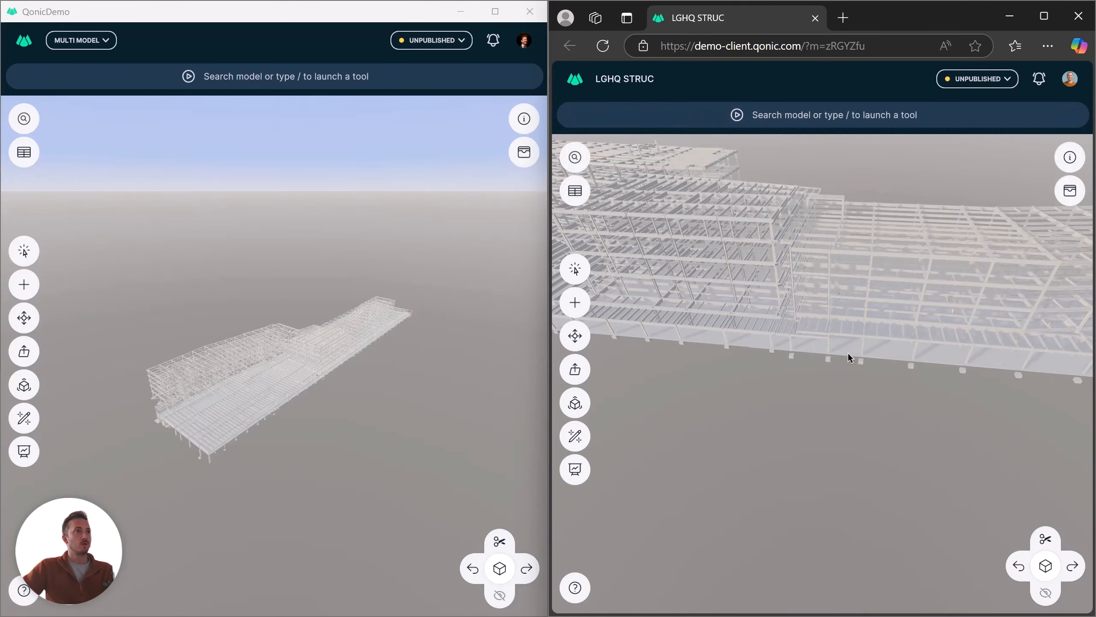
left_click(923, 355)
left_click(1007, 363)
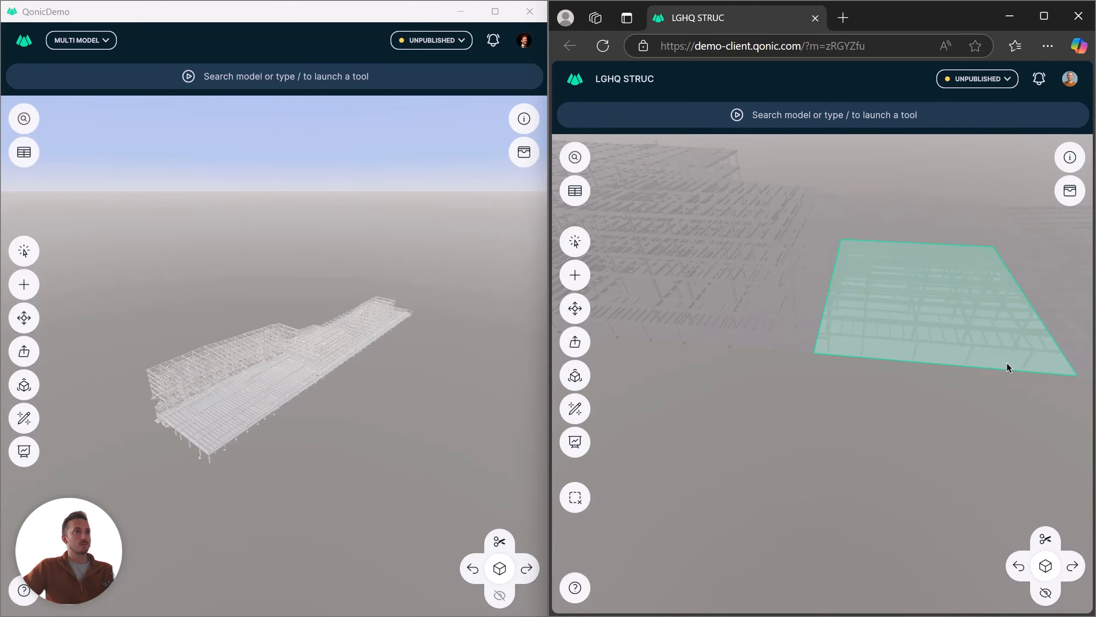
key("Escape")
scroll(910, 317, "down", 3)
left_click_drag(910, 317, 783, 348)
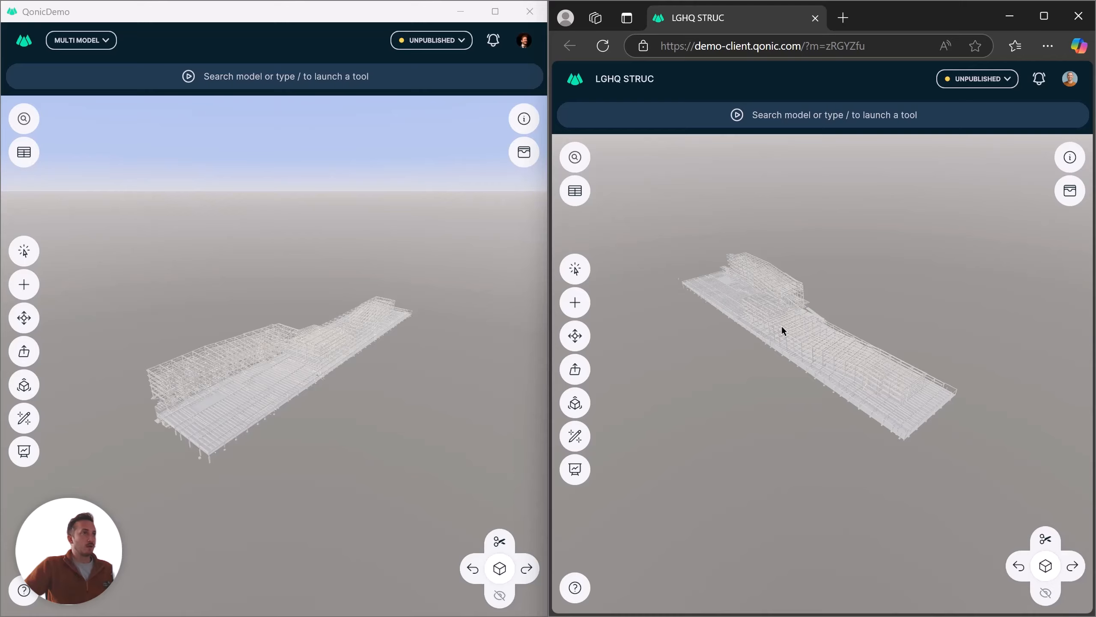
left_click_drag(782, 329, 857, 234)
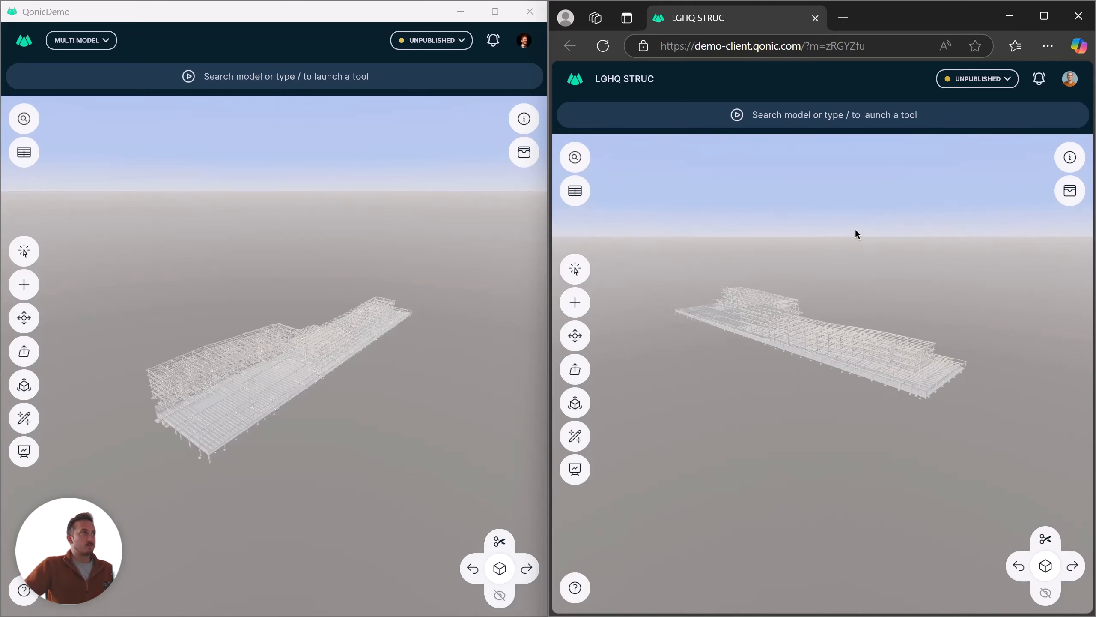
Open the review and publish page for the sliced LGHQ STRUC model, set the browser zoom to 90% and reload the page.
left_click(1007, 88)
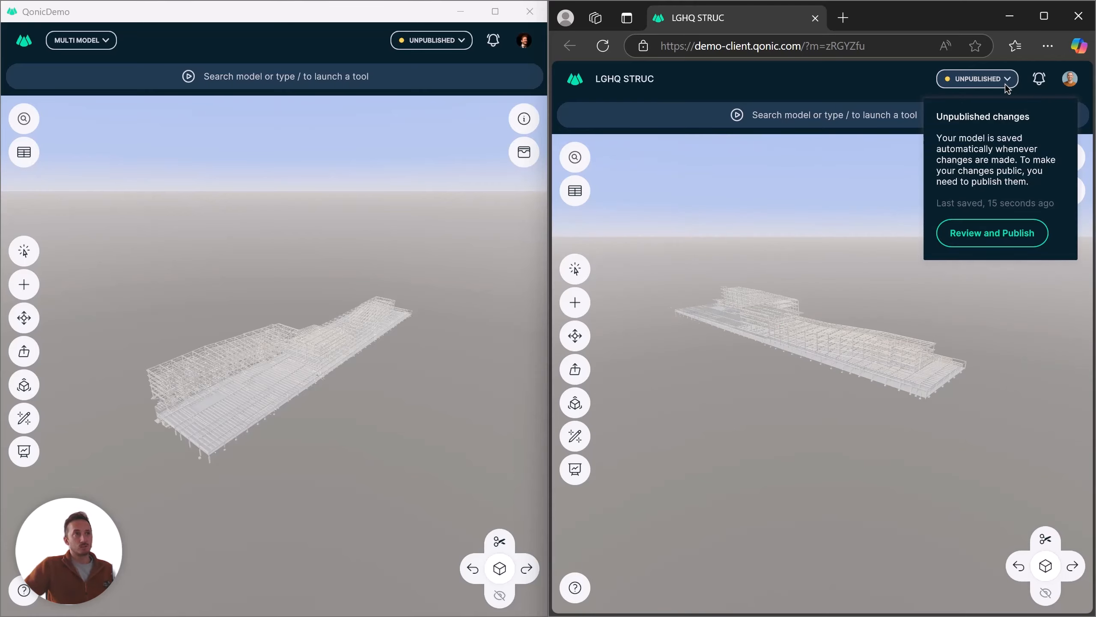
left_click(974, 232)
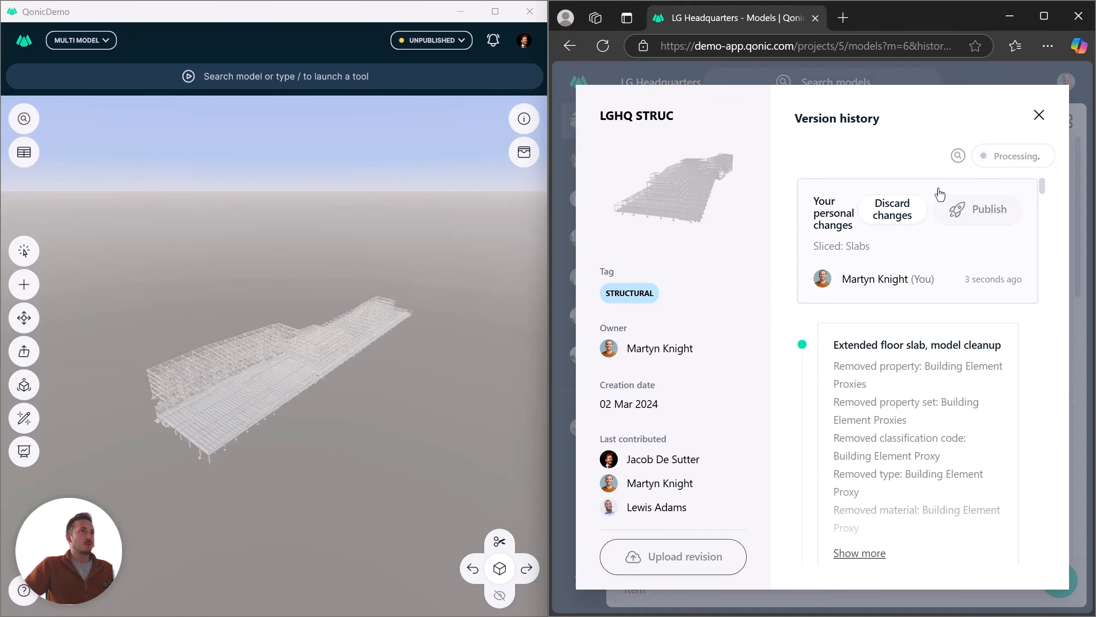
scroll(873, 349, "down", 1, "ctrl")
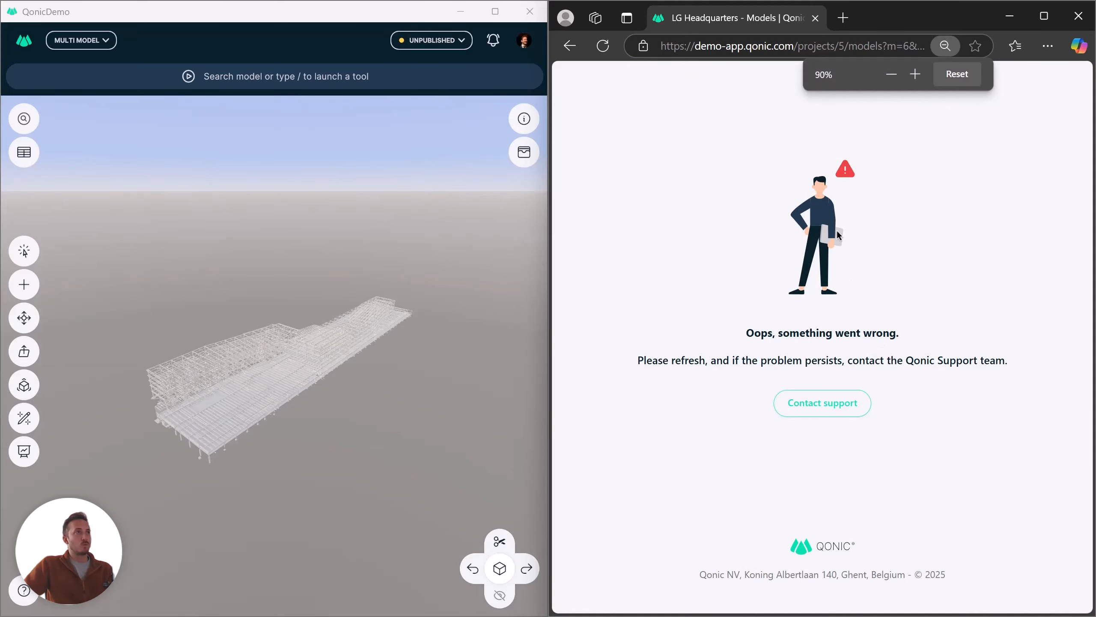
left_click(602, 46)
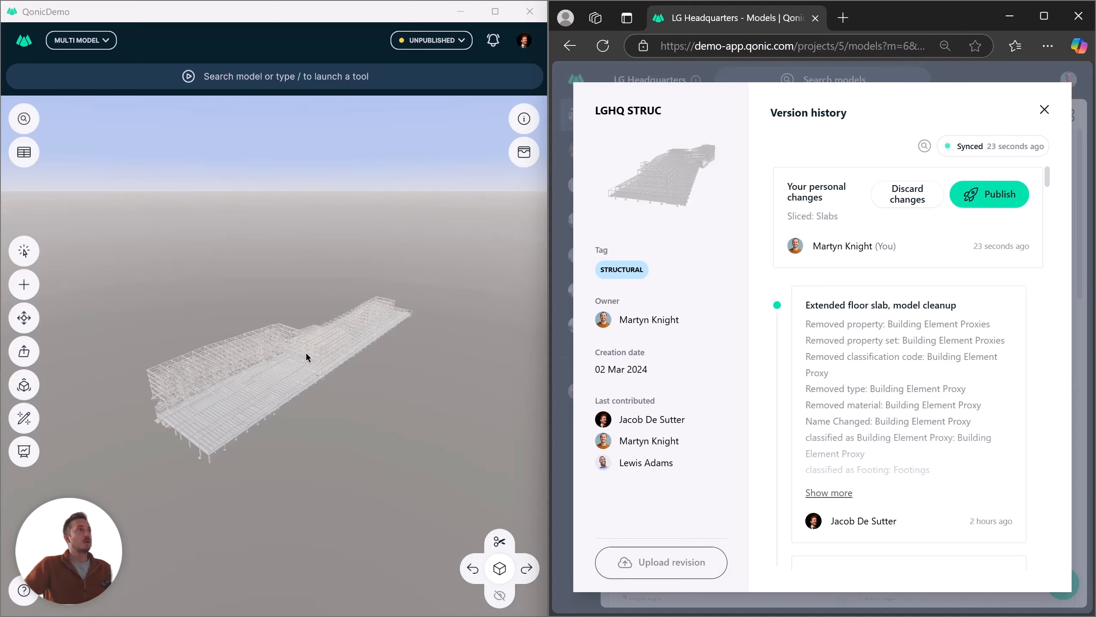
Switch to the QonicDemo session, open its review and publish page and take it out of full screen beside the other browser window.
left_click_drag(330, 343, 340, 352)
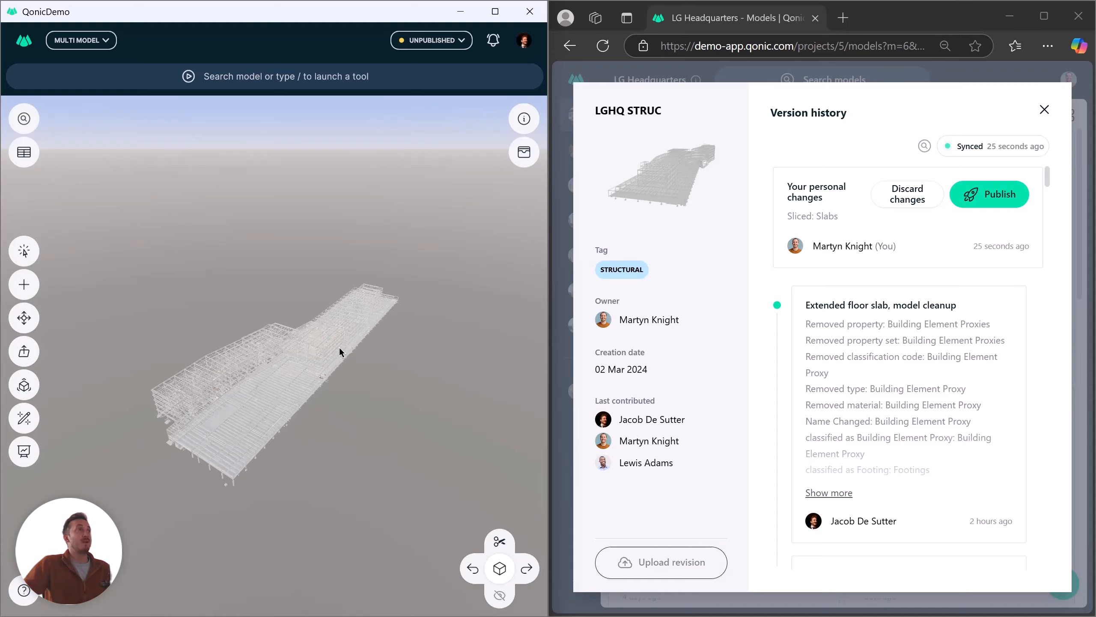
left_click(462, 44)
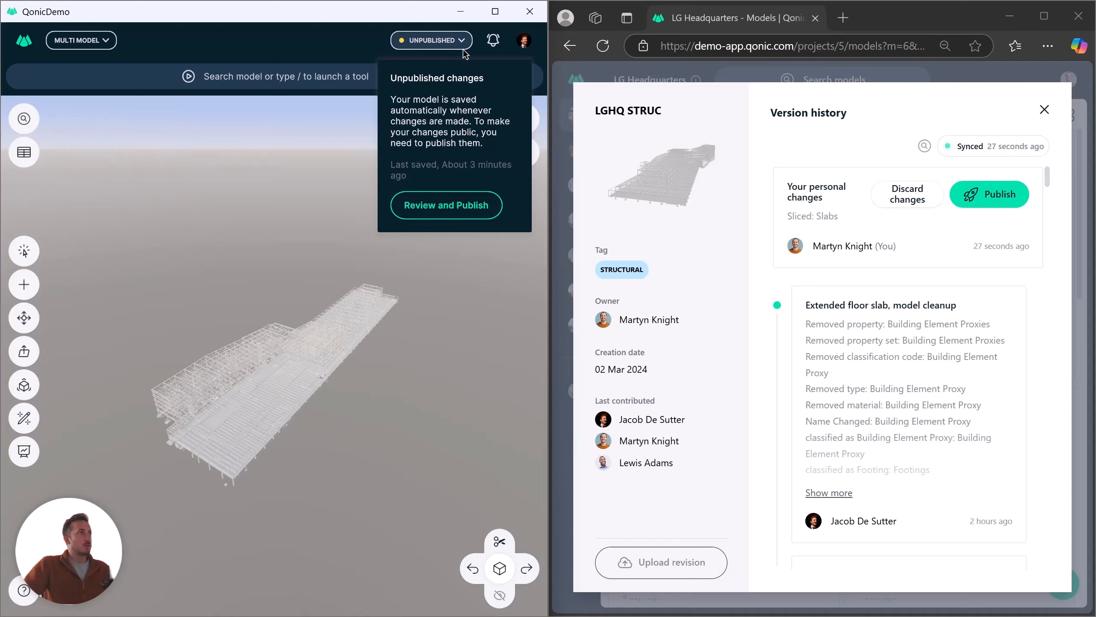
left_click(453, 204)
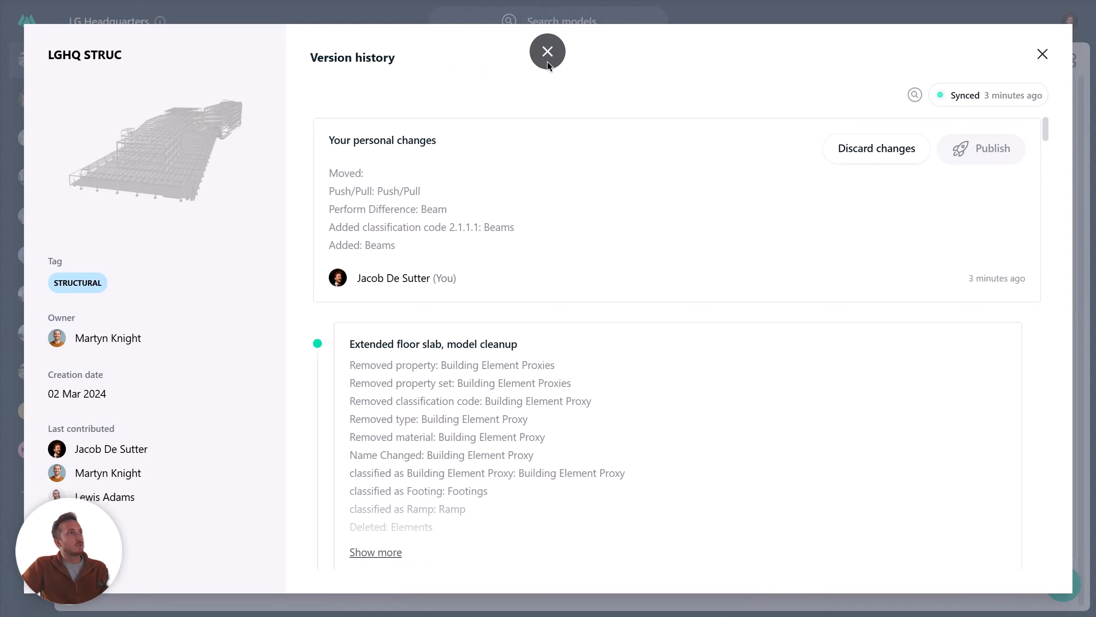
left_click(548, 60)
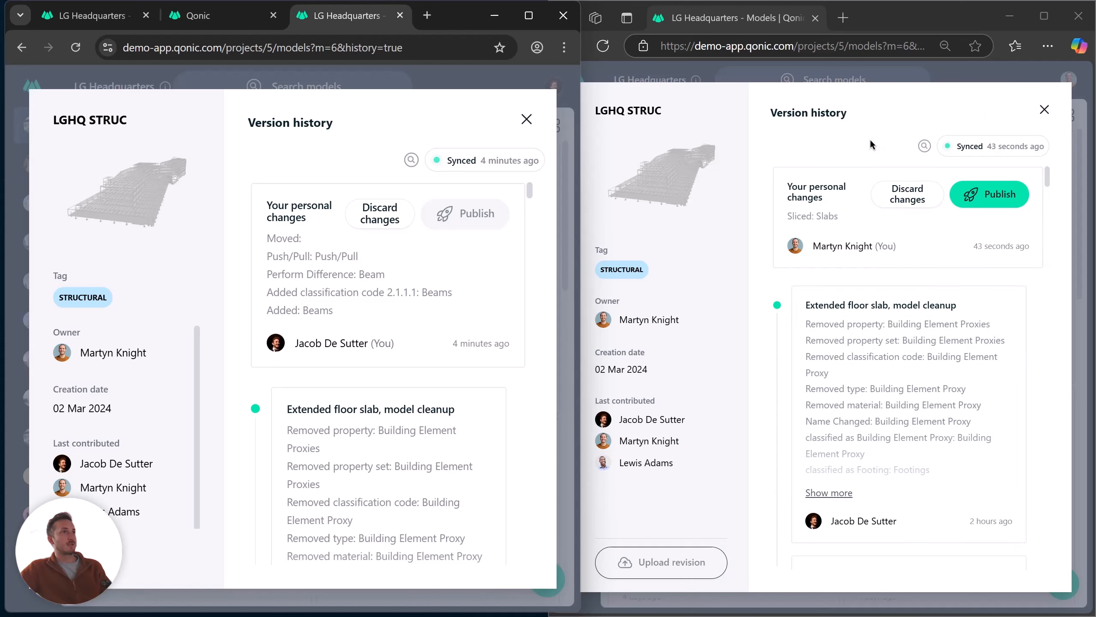
Publish the sliced slab changes of LGHQ STRUC with the title "Sliced foundation slab into pourable section".
left_click(843, 245)
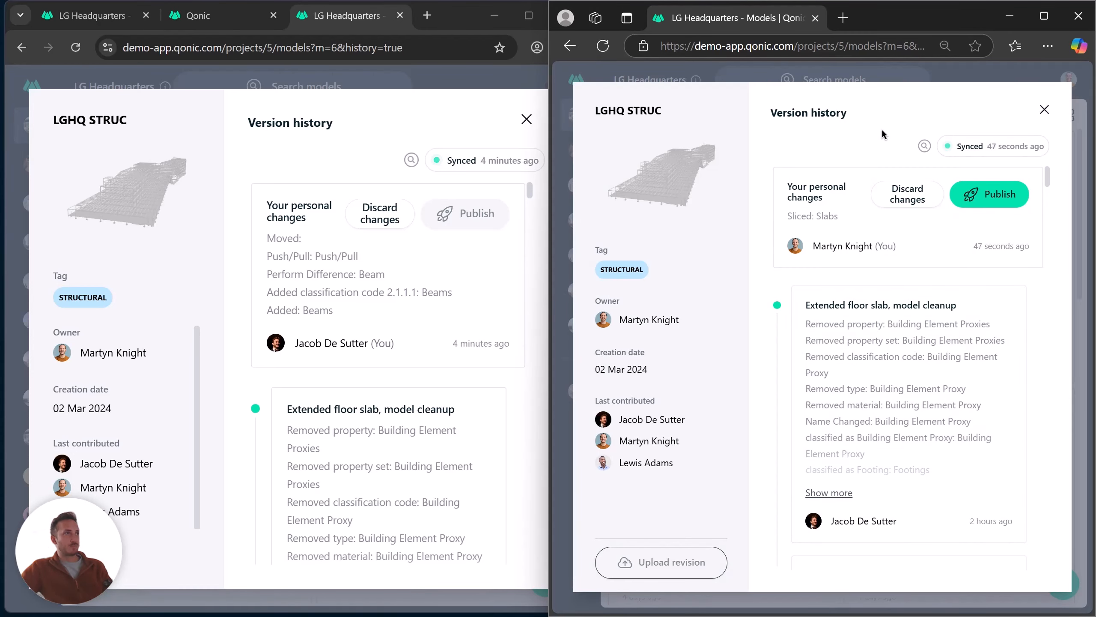
left_click(982, 194)
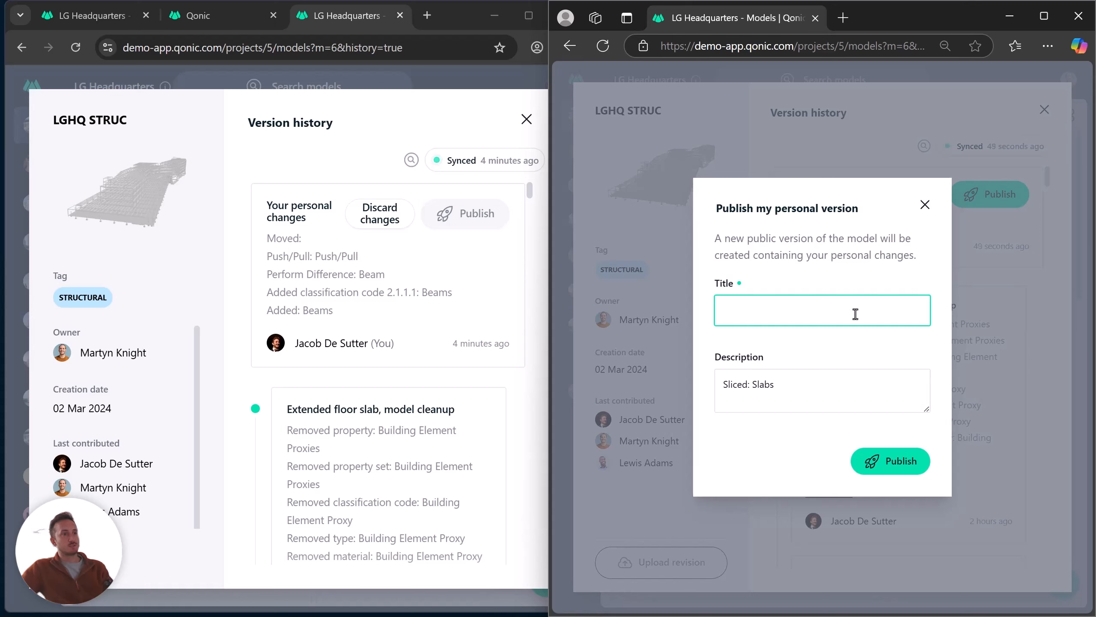
type("Sliced ")
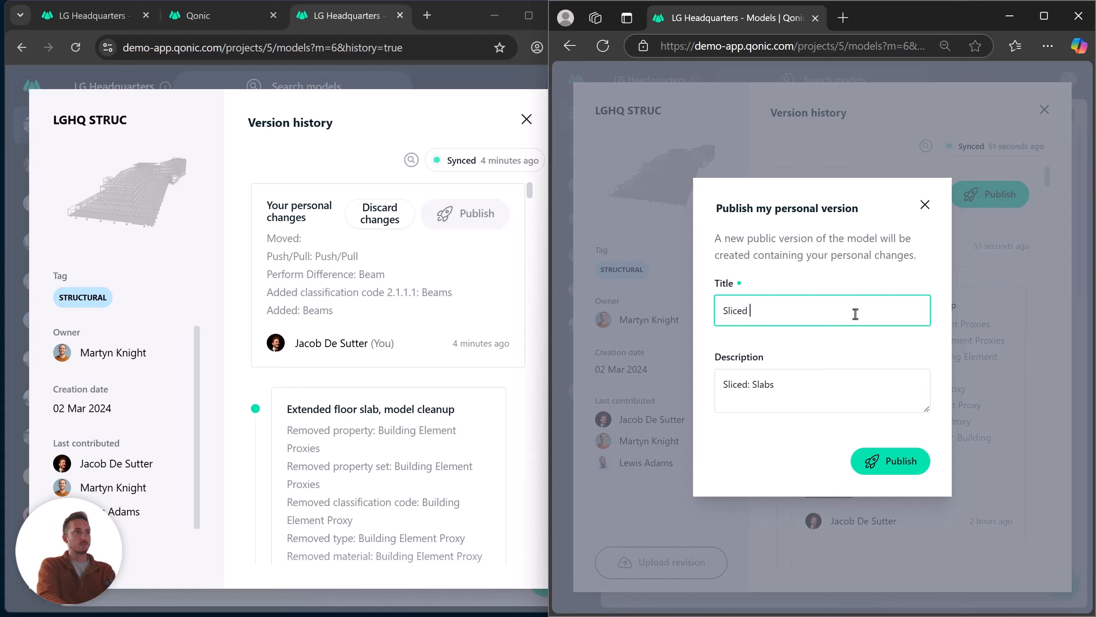
type("foundatoin al")
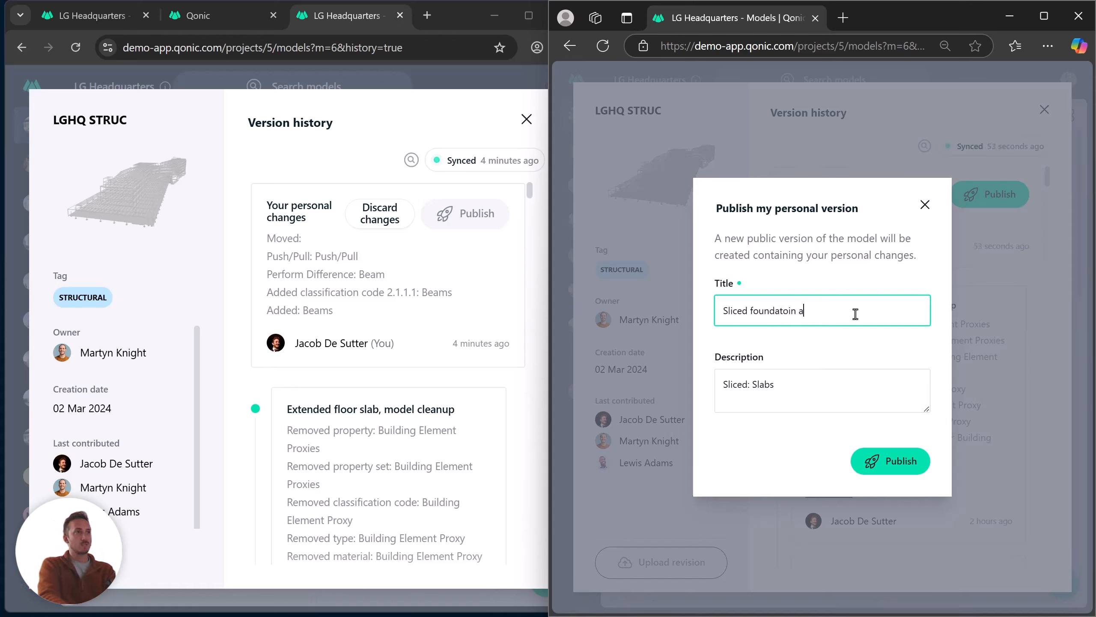
key("BackSpace")
key("BackSpace")
key("BackSpace")
key("BackSpace")
key("BackSpace")
key("BackSpace")
type("ion slab into ")
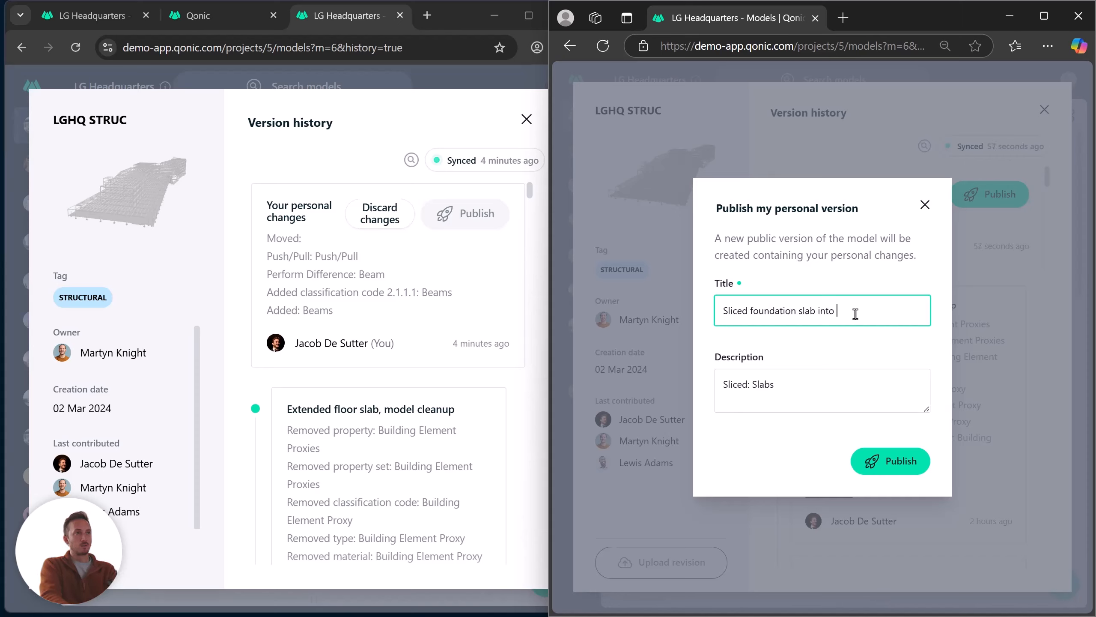
type("pourable section")
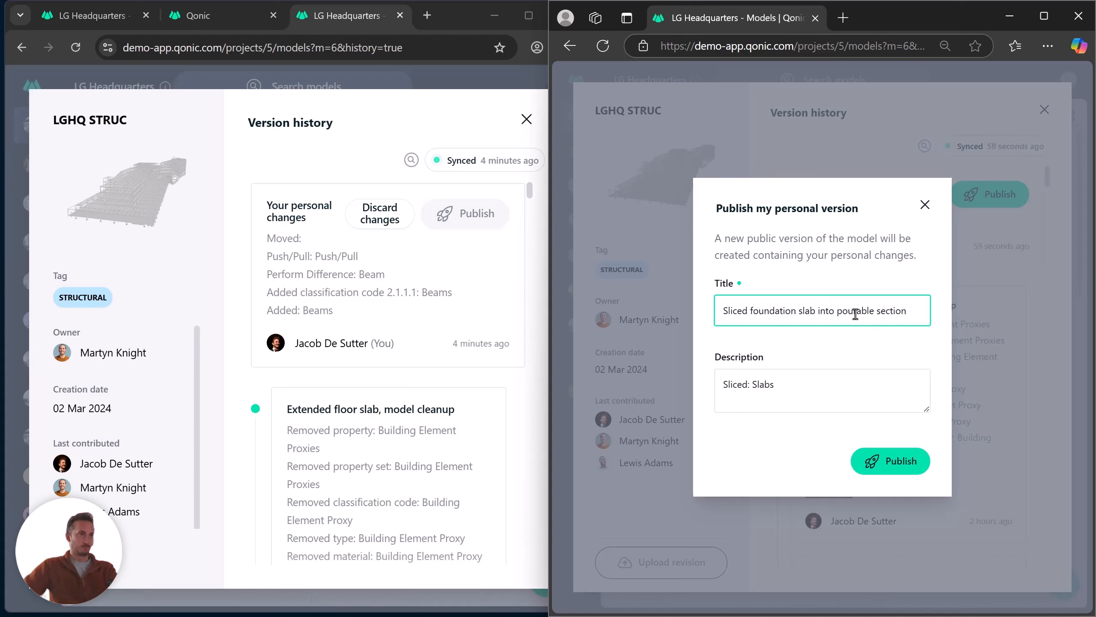
left_click(914, 463)
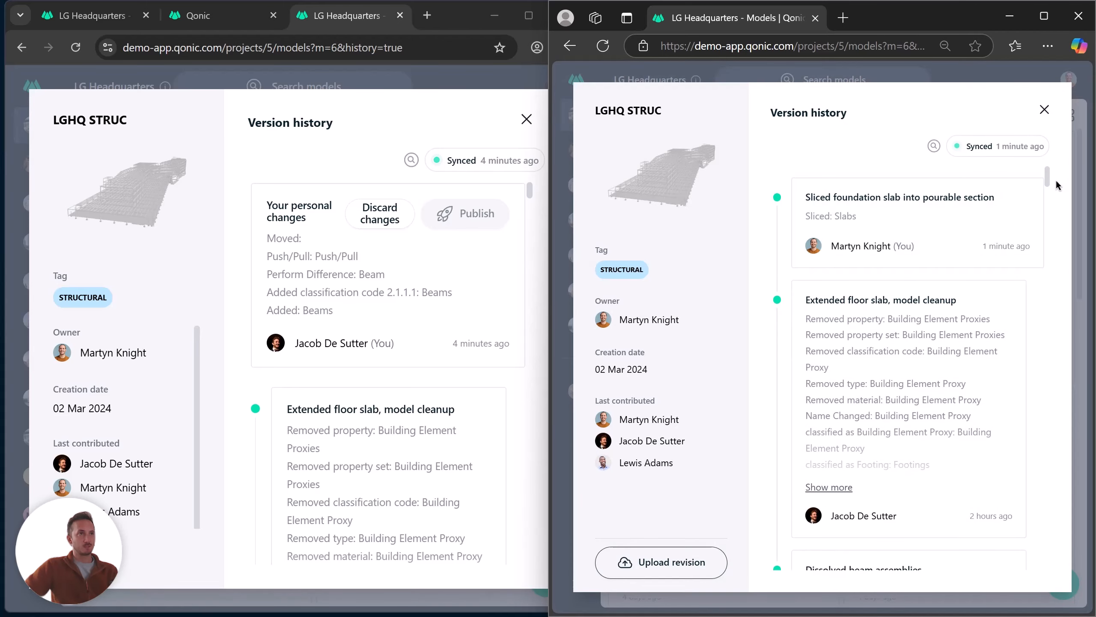
Switch to the other browser session, narrow its window and look through the sync status and version history of LGHQ STRUC.
left_click(412, 164)
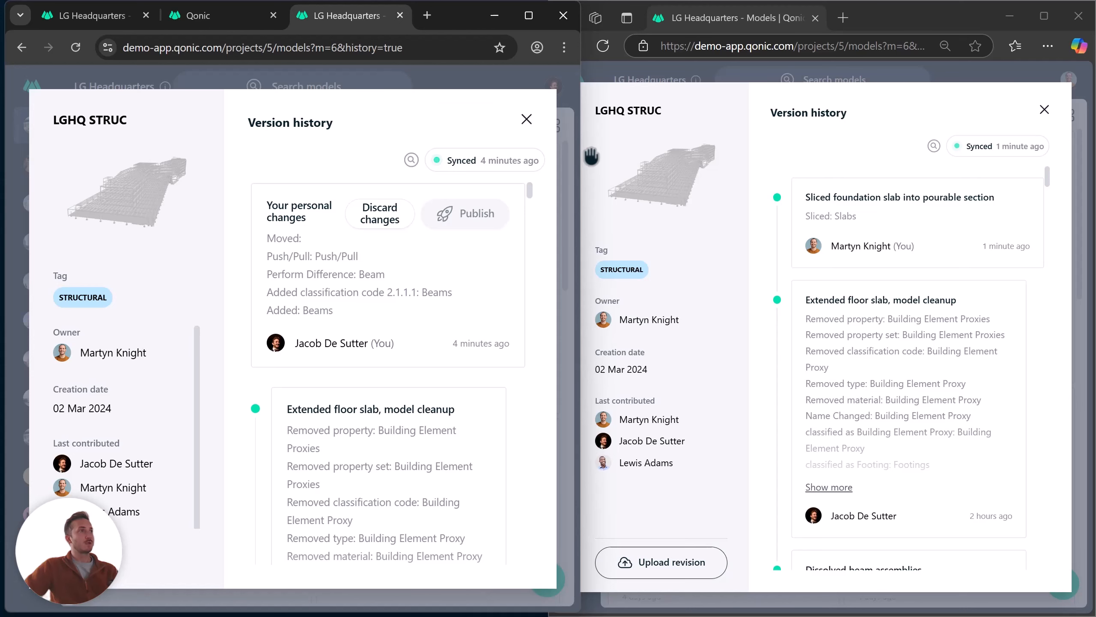
left_click_drag(581, 147, 560, 147)
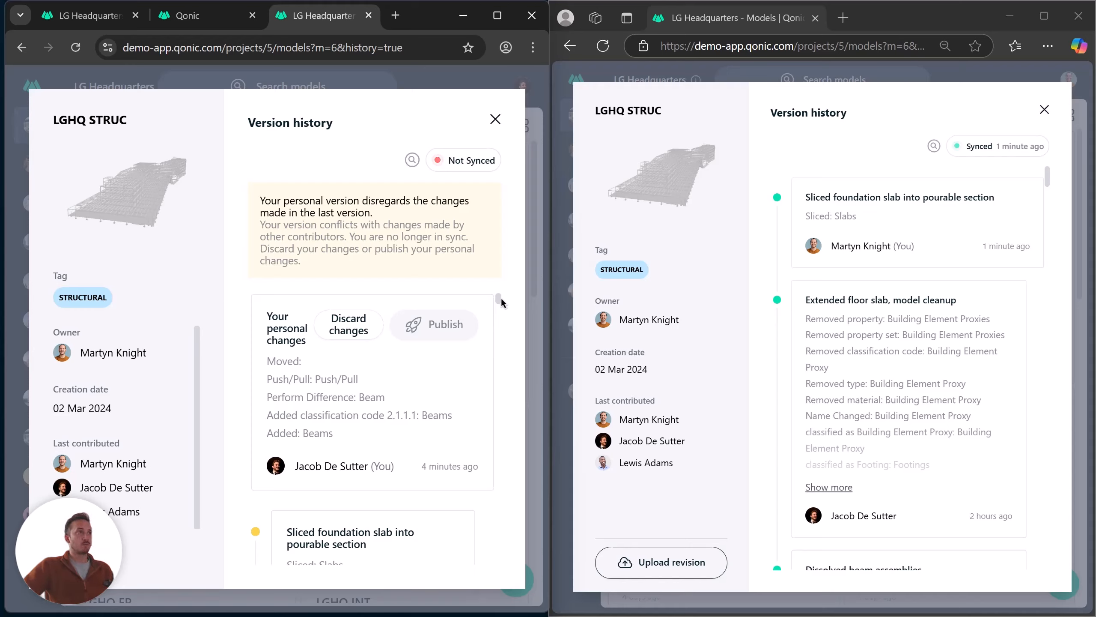
scroll(501, 307, "down", 10)
scroll(510, 386, "down", 15)
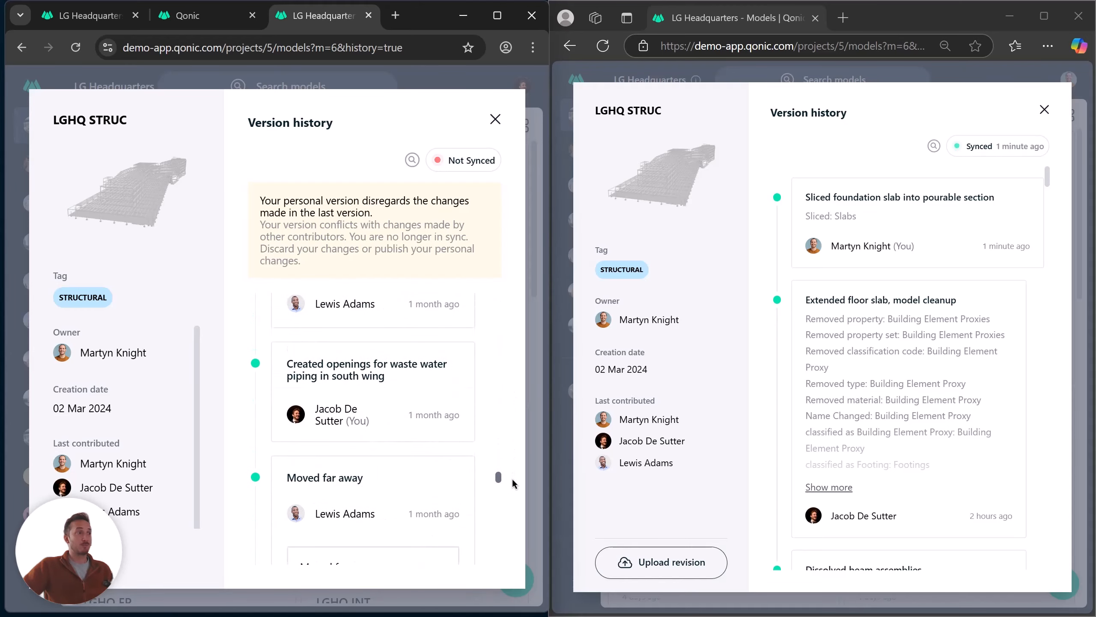
scroll(487, 308, "up", 20)
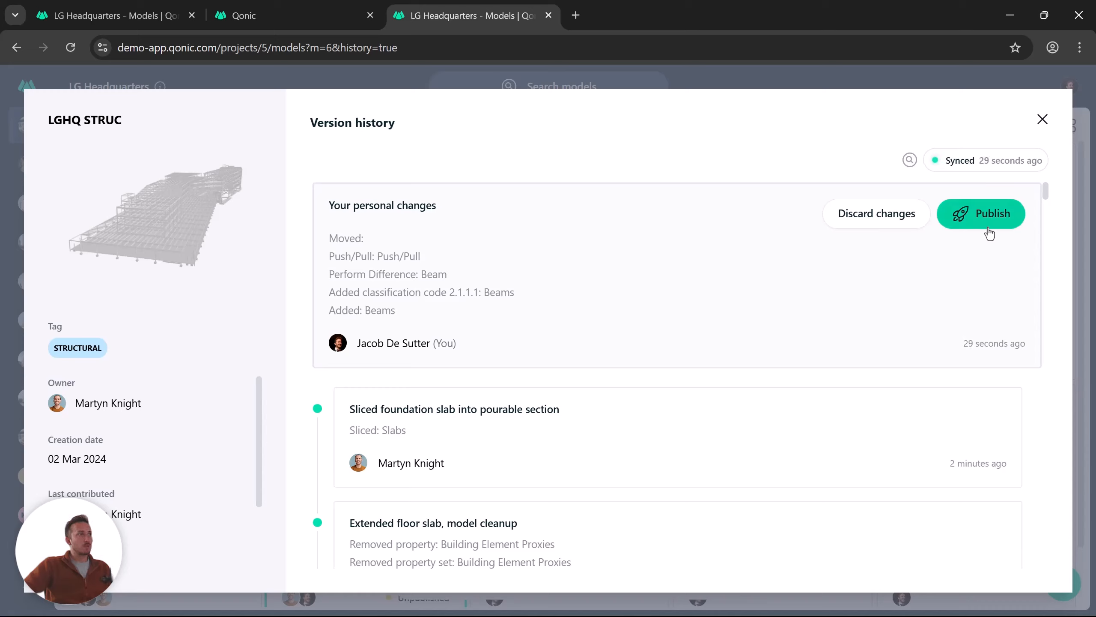
Publish the second session's personal beam changes with the title "Resolved some clashes with the plumbing model".
left_click(812, 266)
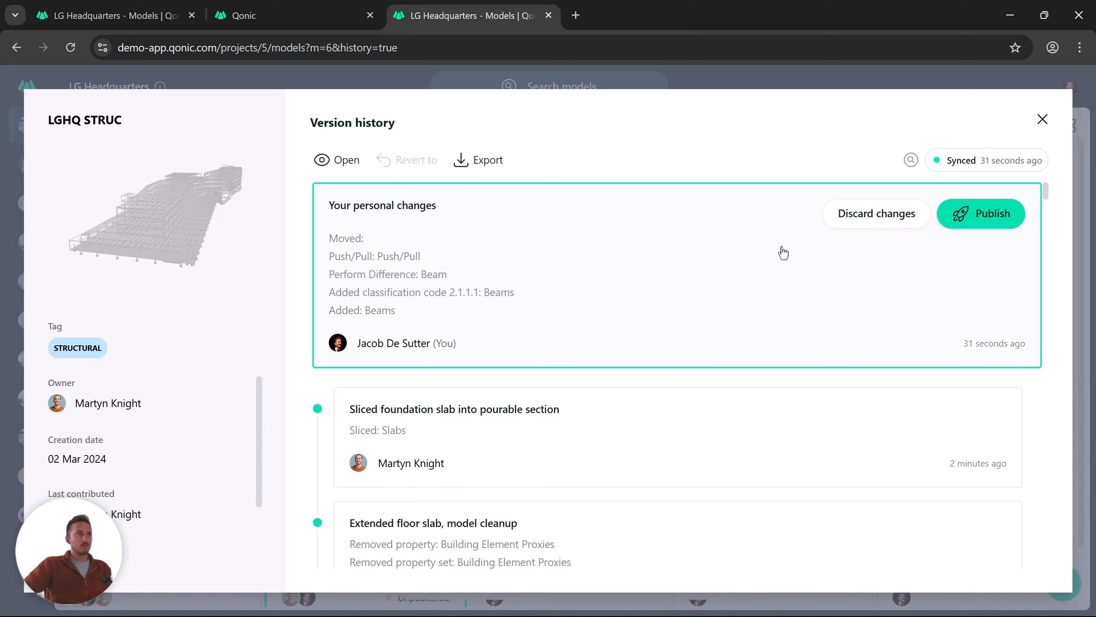
left_click(1004, 218)
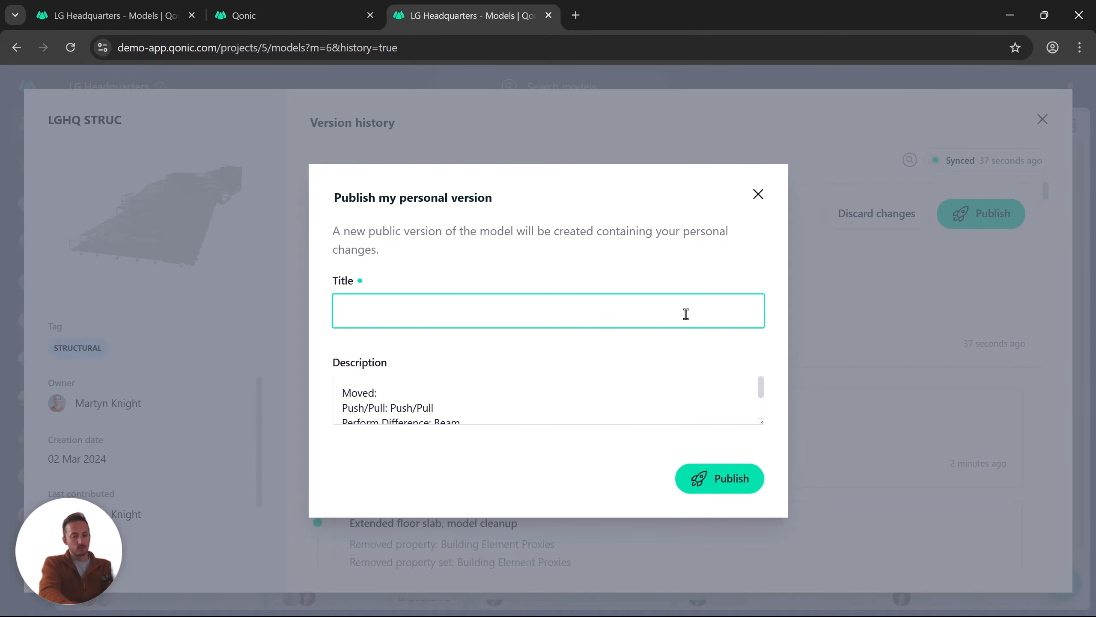
type("Resol")
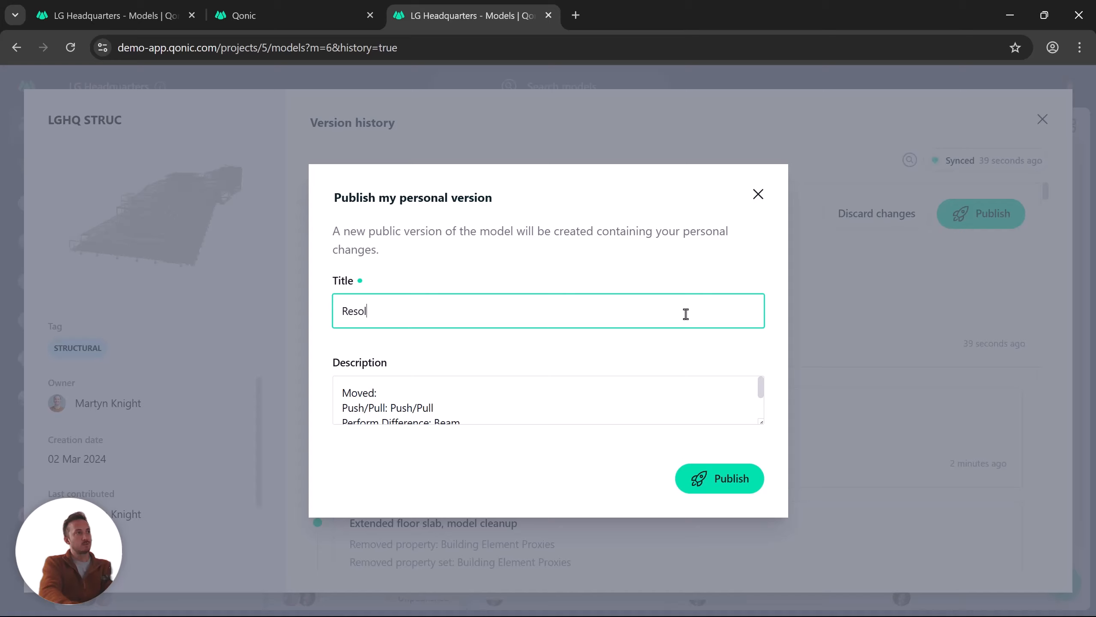
type("ved some ")
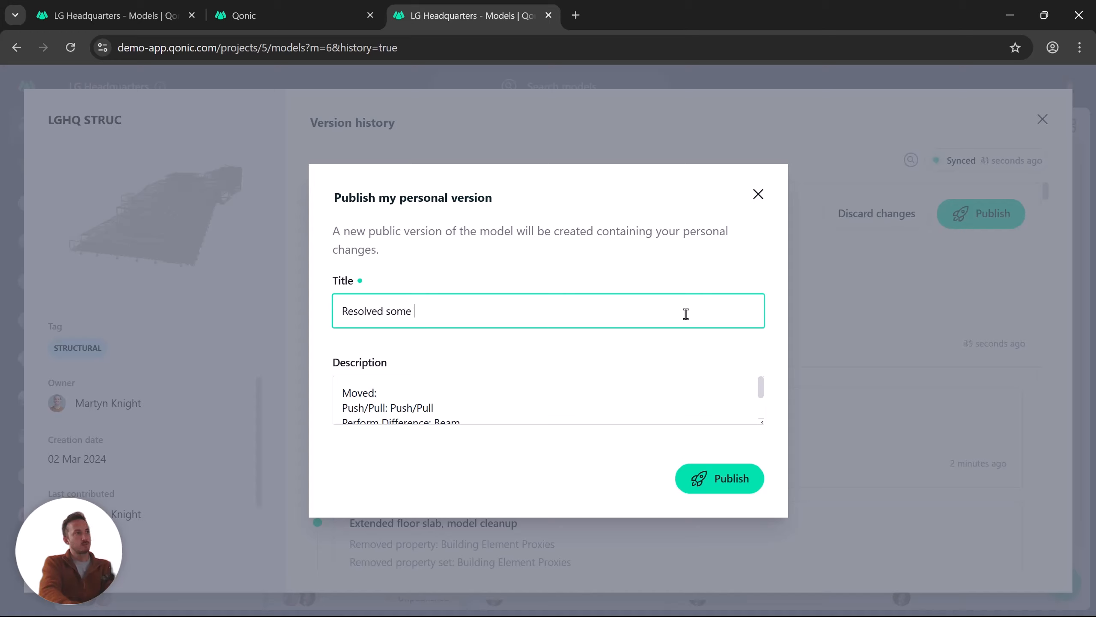
type("clahses with the ")
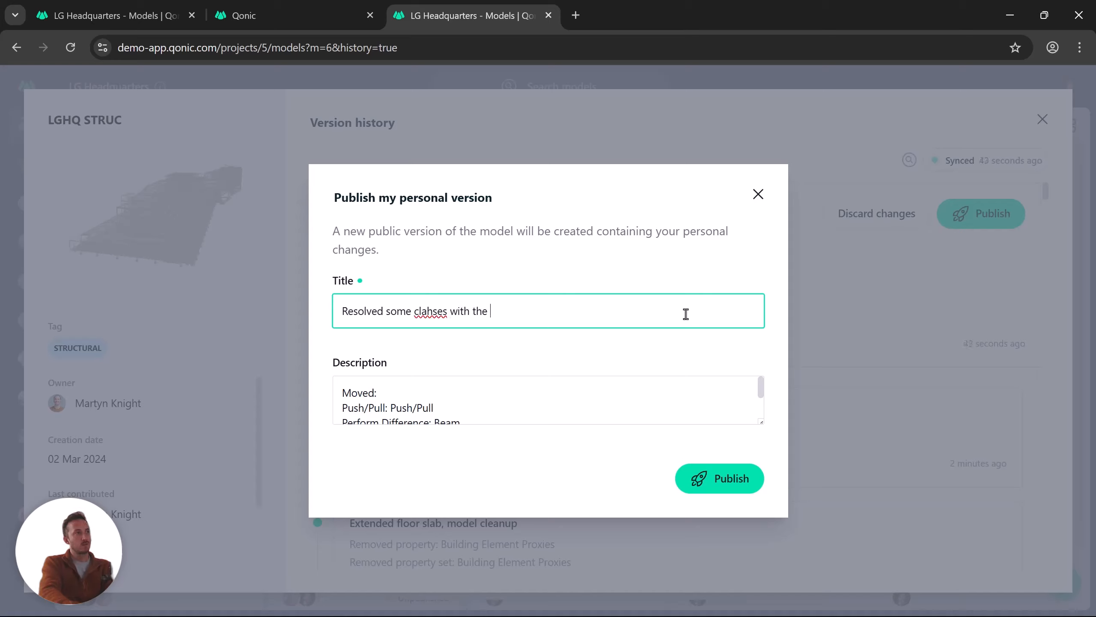
type("plumbing model")
left_click_drag(428, 313, 435, 317)
type("sh")
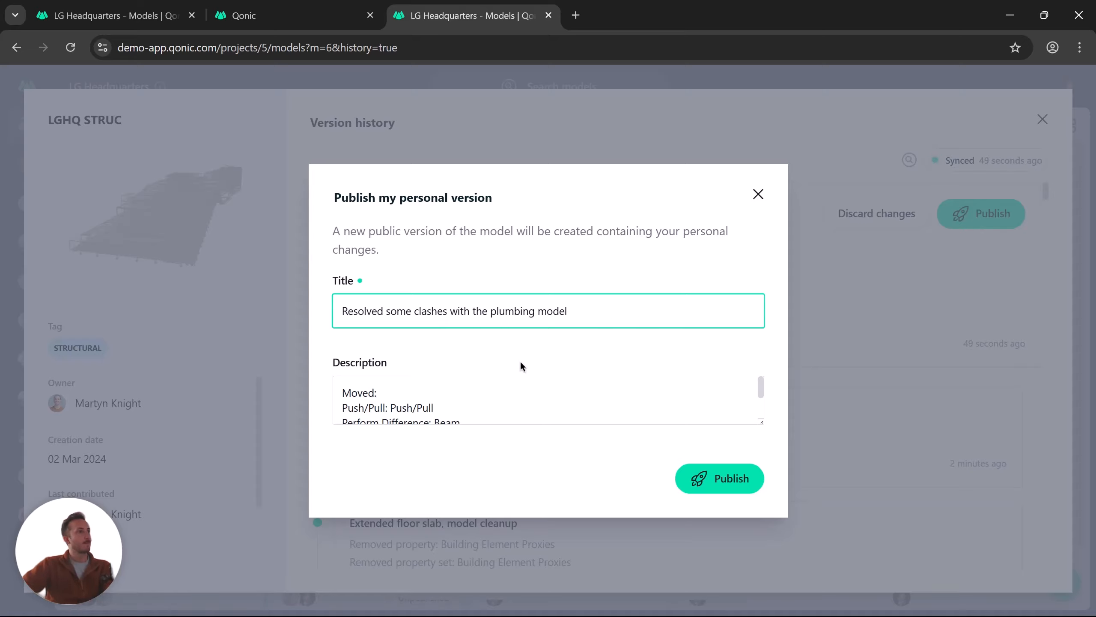
left_click(735, 490)
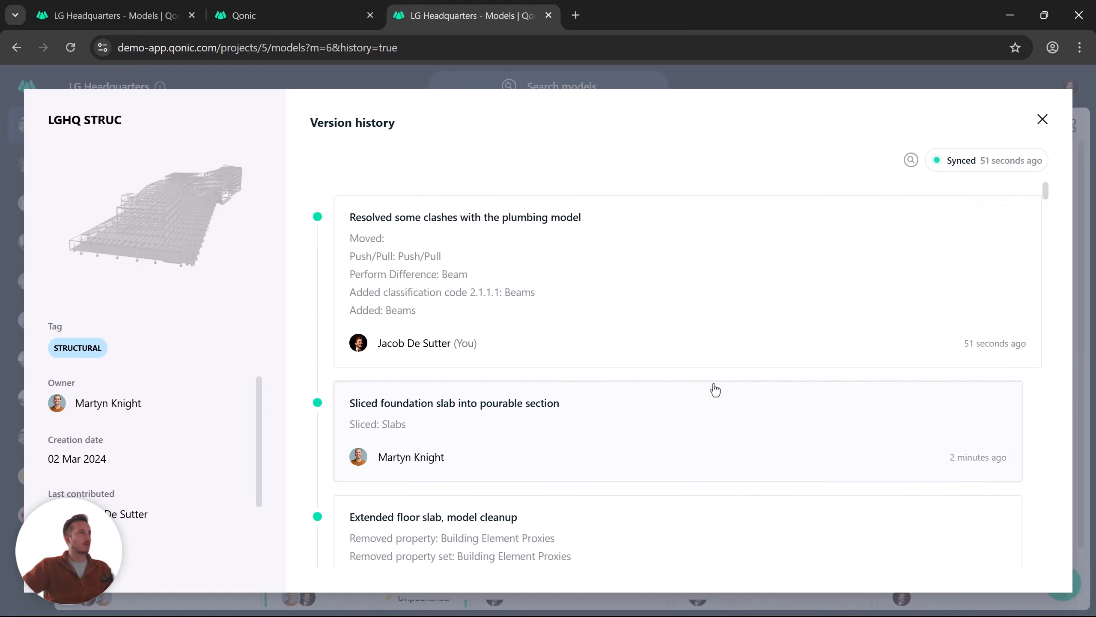
Open the published "Resolved some clashes with the plumbing model" version of LGHQ STRUC in the browser.
left_click(626, 298)
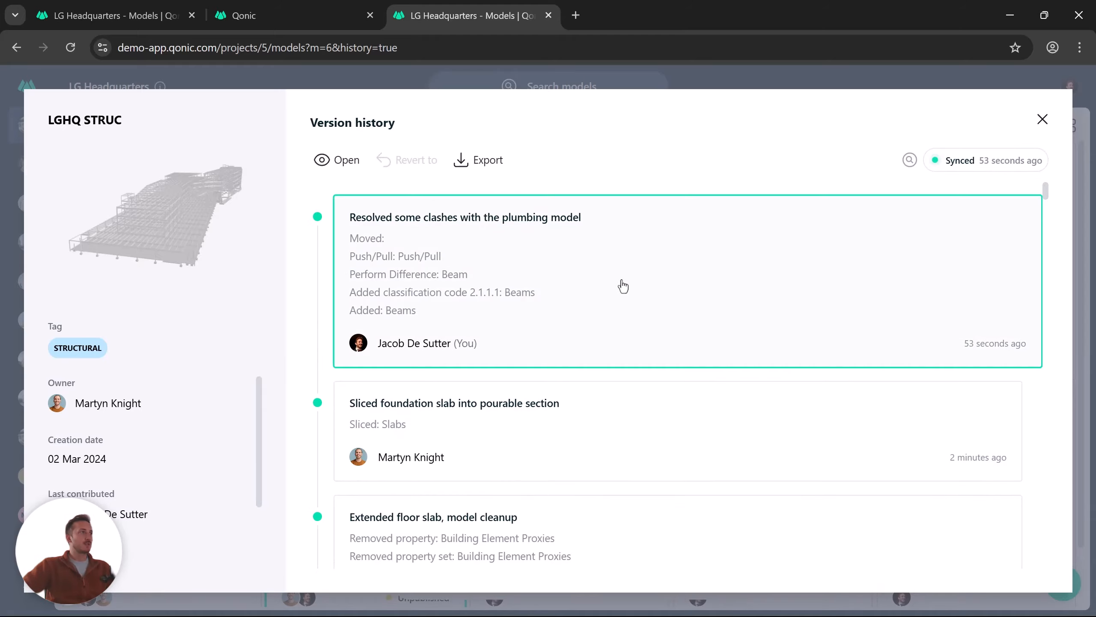
double_click(622, 286)
left_click(640, 435)
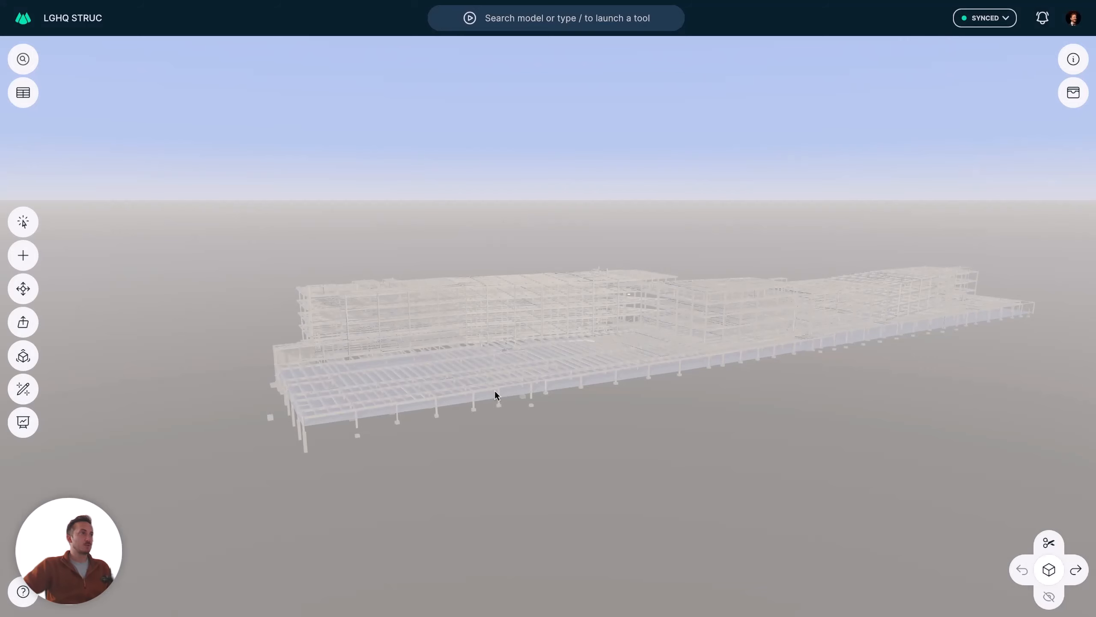
Examine the circular opening cut in the floor beam's web and the surrounding beams of the published version.
scroll(341, 386, "up", 5)
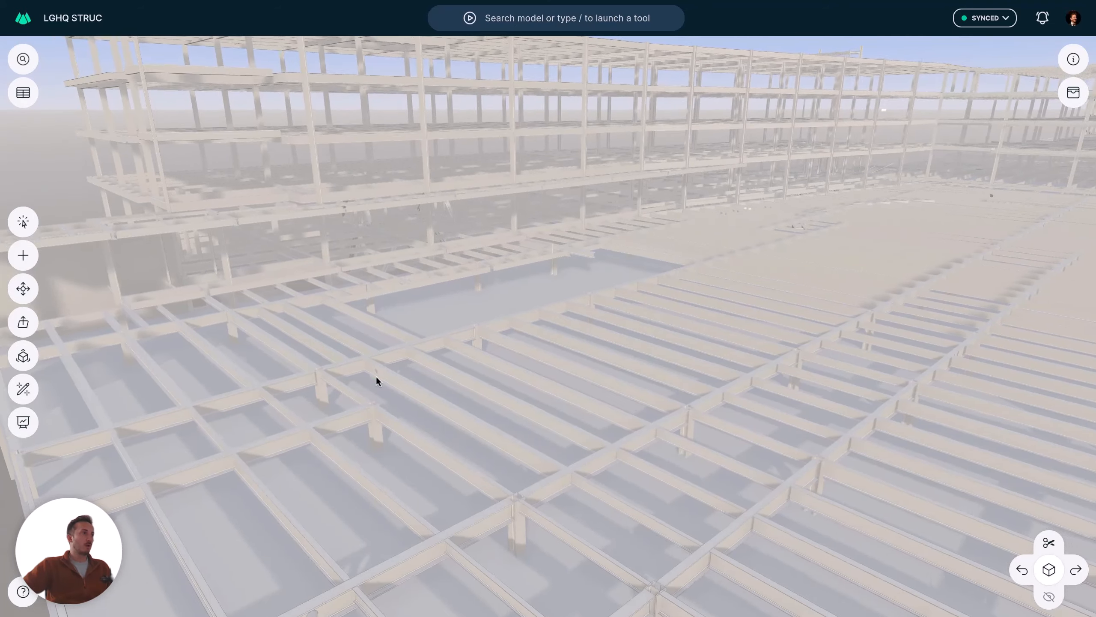
scroll(376, 380, "up", 5)
left_click_drag(376, 380, 551, 422)
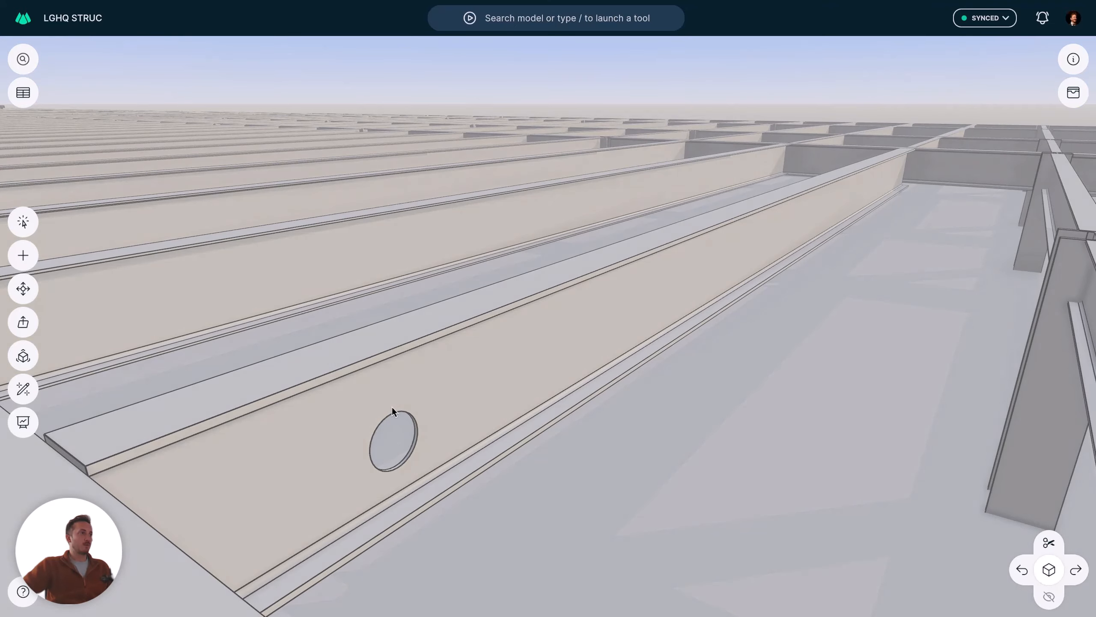
scroll(430, 433, "down", 4)
left_click_drag(489, 377, 190, 434)
scroll(402, 393, "down", 5)
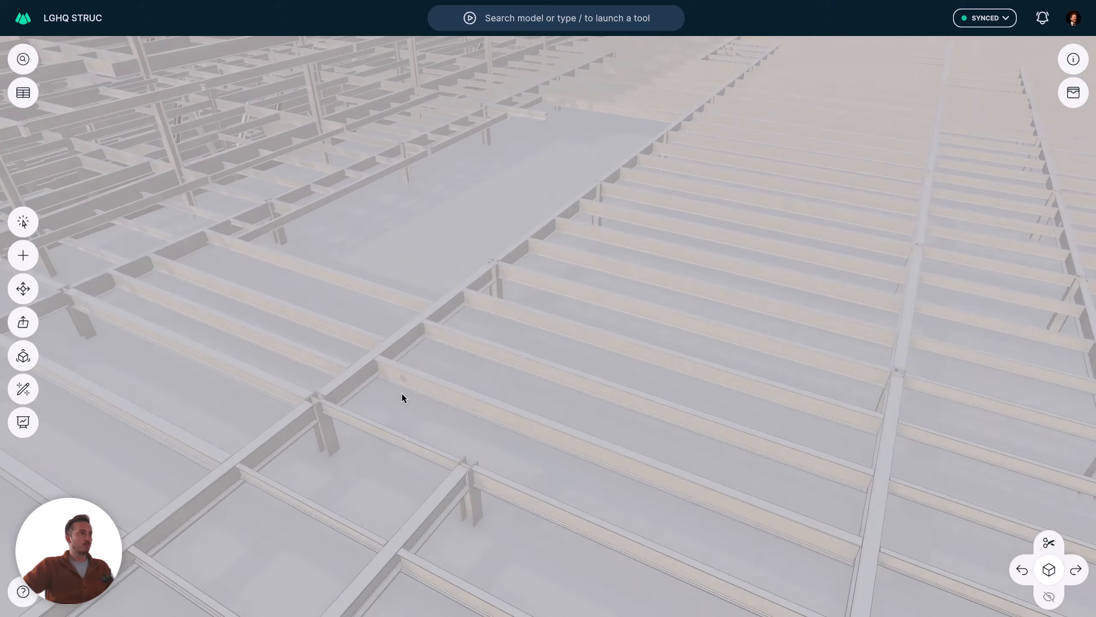
scroll(402, 393, "down", 8)
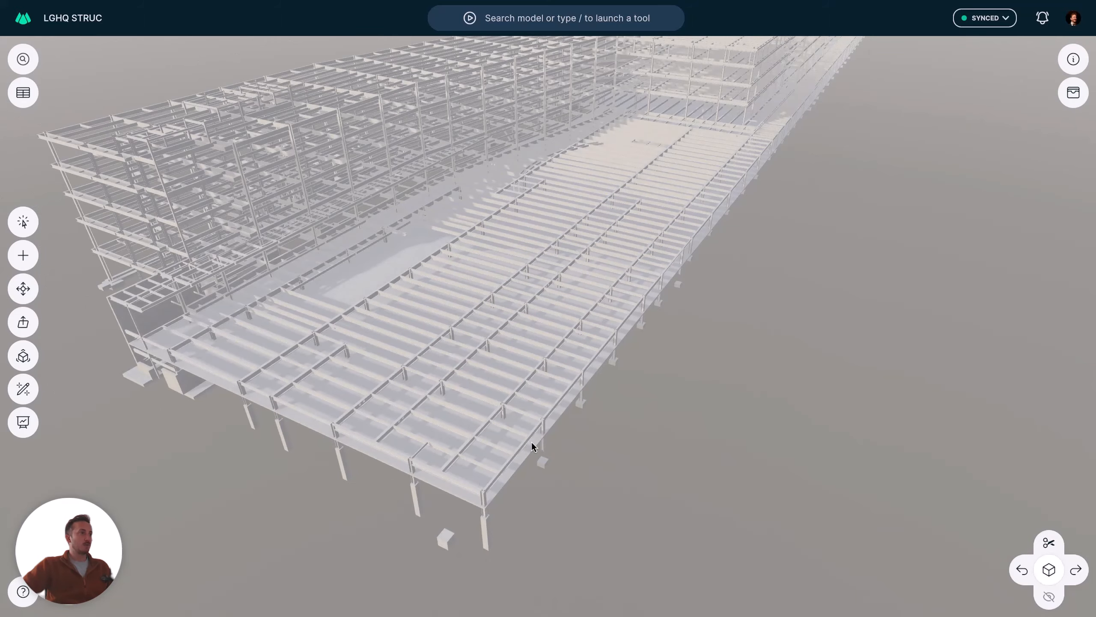
Check the sliced foundation by selecting three adjacent slab segments from the building's end, then clear the selection.
left_click(533, 446)
scroll(548, 369, "up", 5)
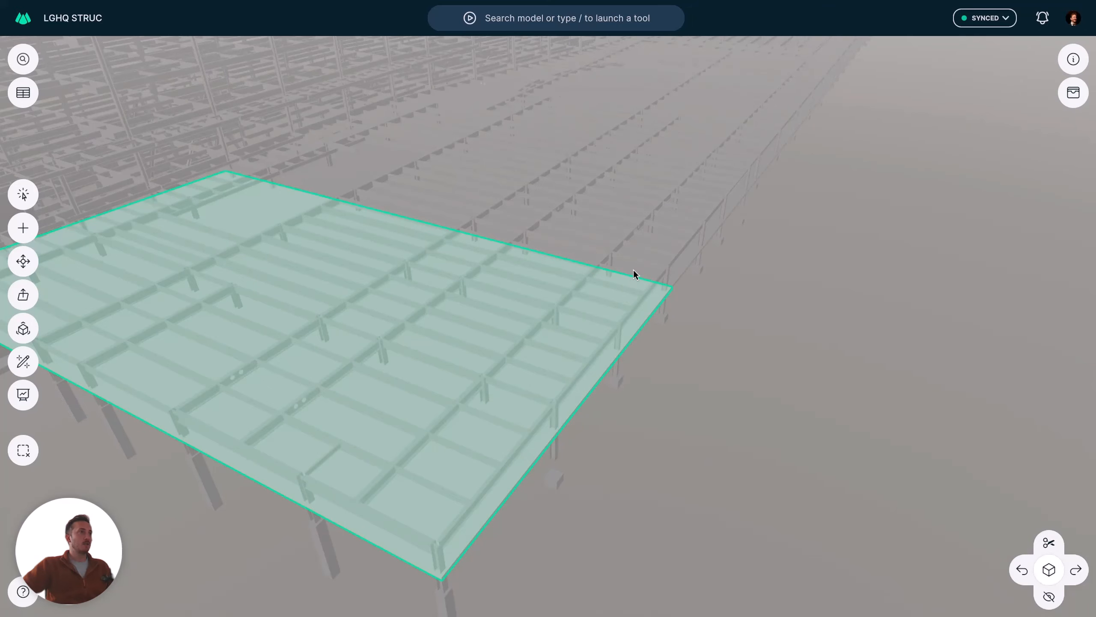
left_click_drag(634, 269, 725, 222)
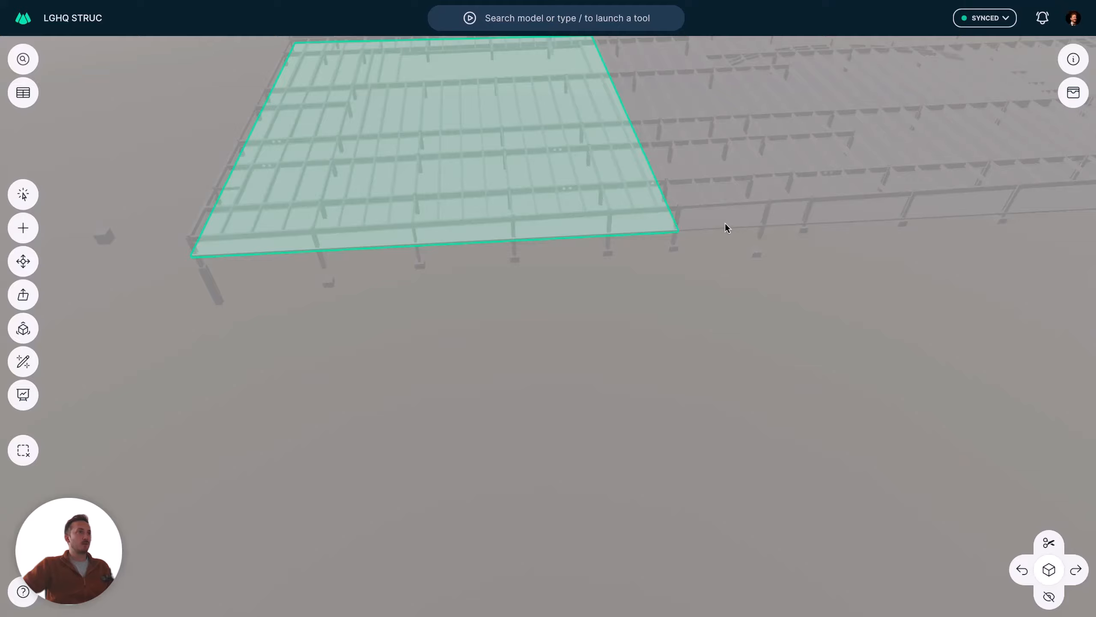
left_click(724, 223, "shift")
left_click(840, 220, "shift")
right_click_drag(912, 184, 861, 273)
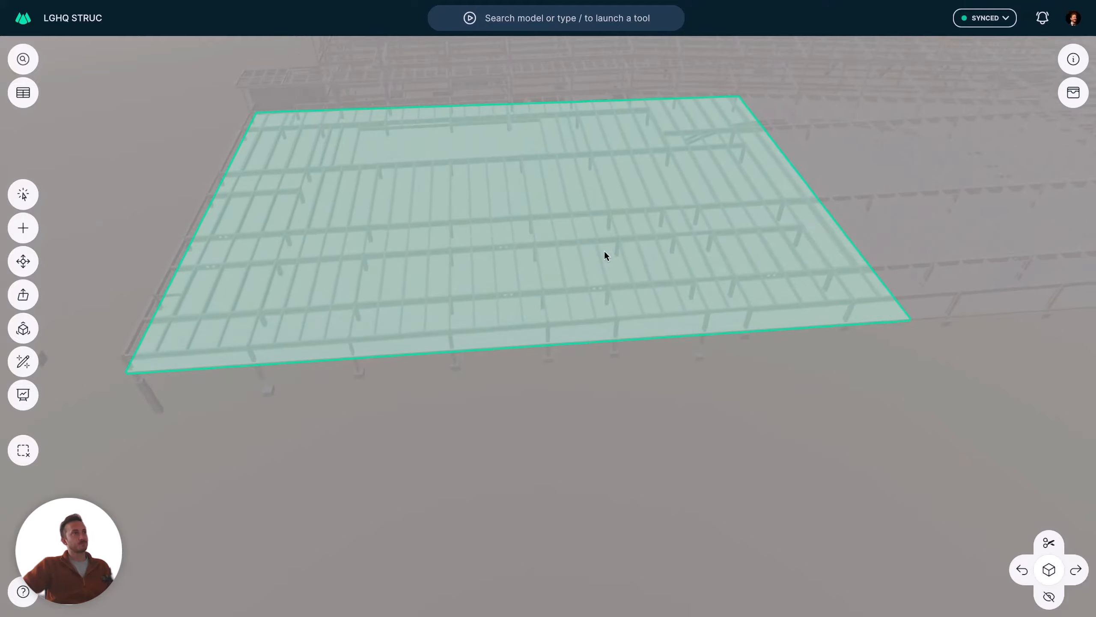
left_click_drag(605, 251, 534, 268)
scroll(687, 258, "down", 5)
key("Escape")
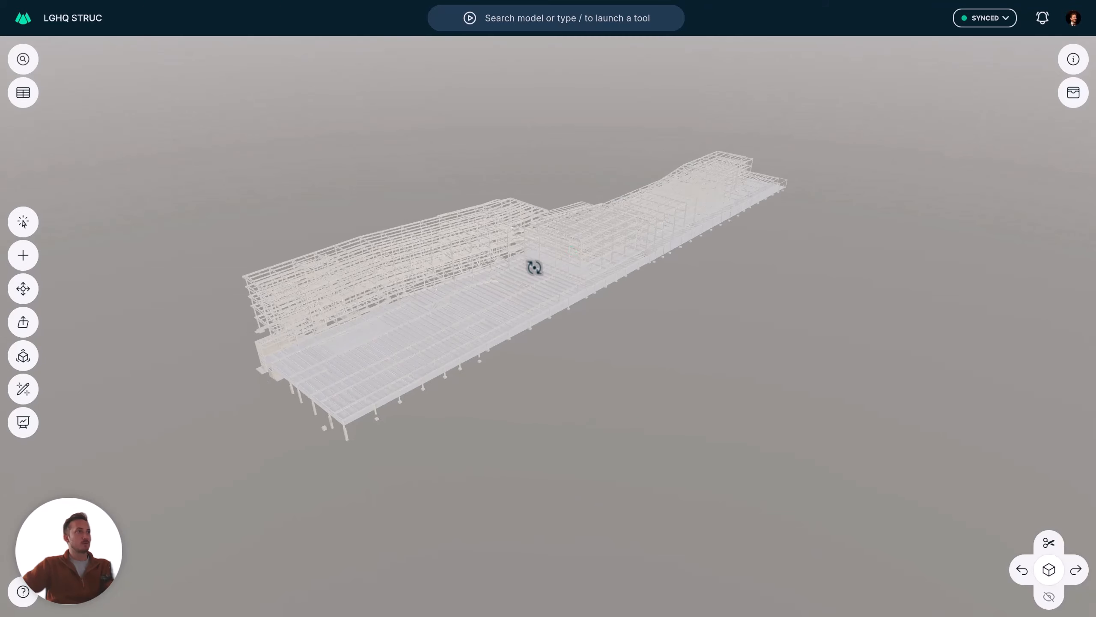
Leave full screen, close the LGHQ STRUC model and its version history, and clear the model selection in the project overview.
right_click_drag(551, 260, 577, 279)
mouse_move(598, 2)
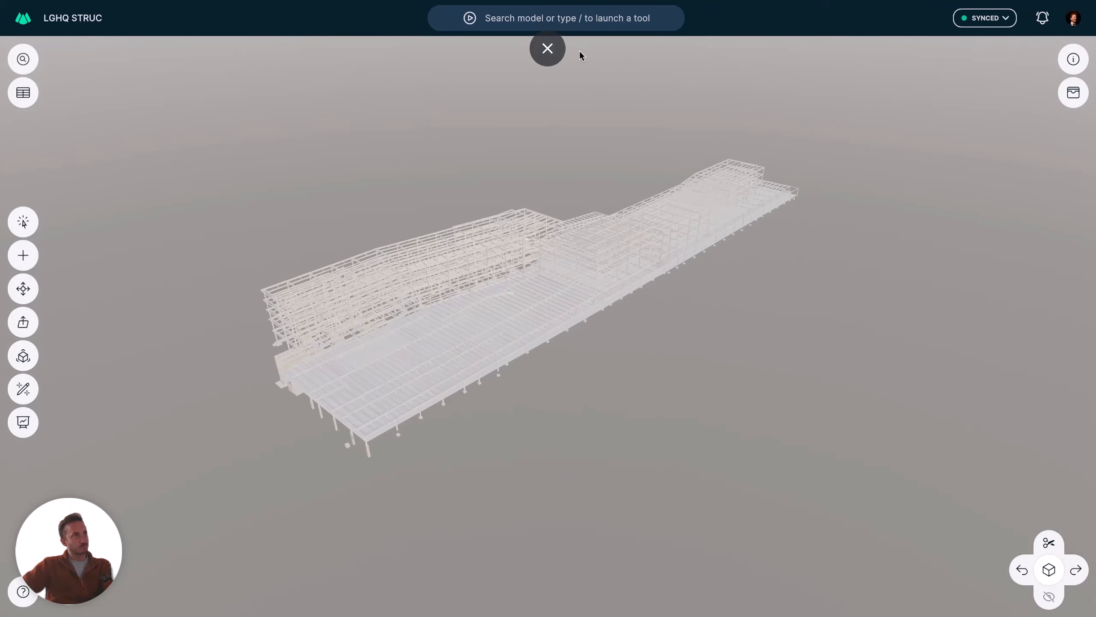
left_click(547, 48)
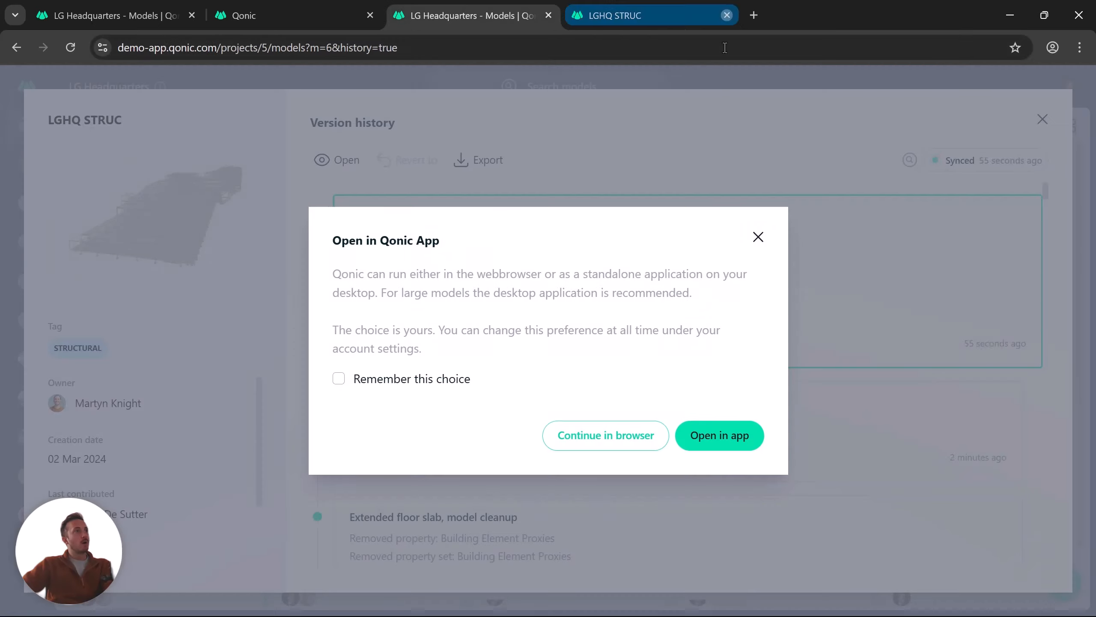
left_click(1042, 120)
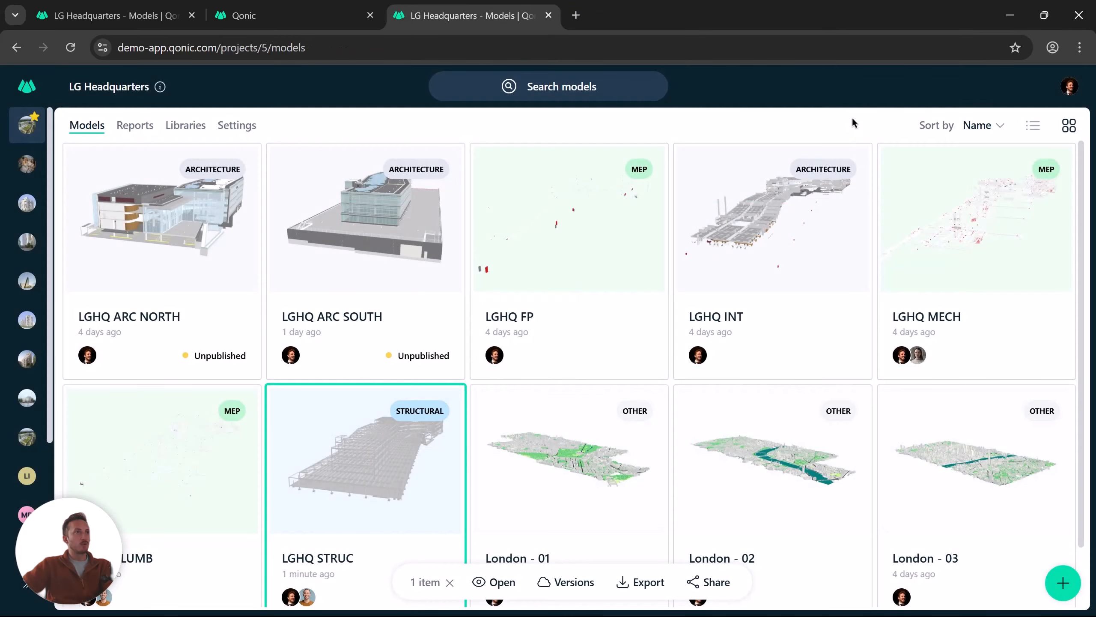
left_click(853, 119)
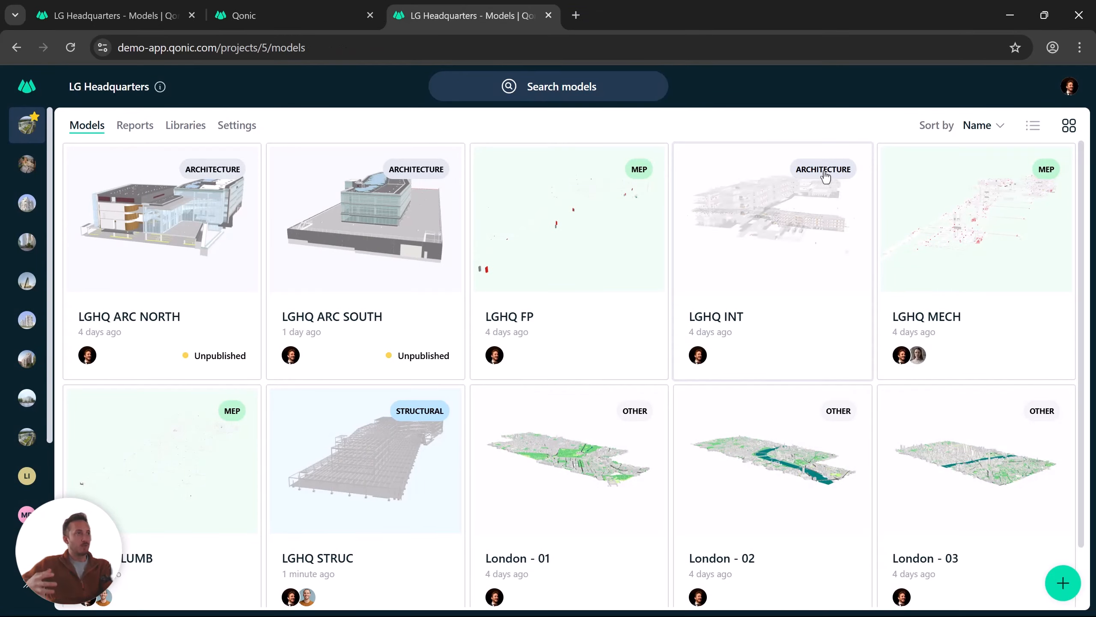
Look over the LG Headquarters project's models and select the LGHQ STRUC model.
scroll(584, 246, "down", 2)
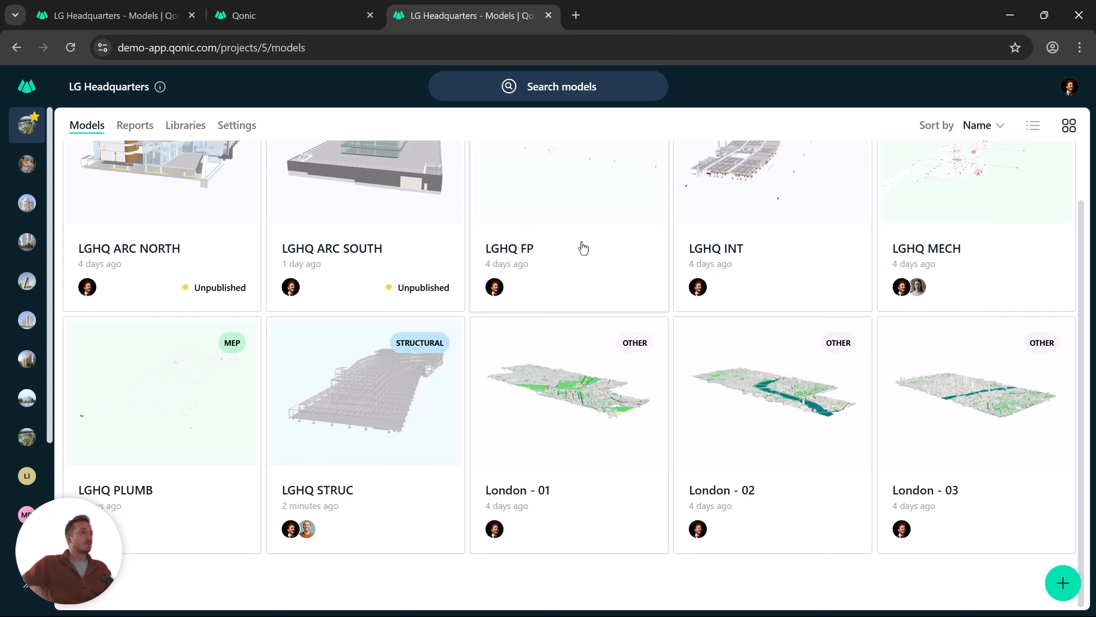
scroll(624, 325, "up", 2)
scroll(612, 325, "down", 2)
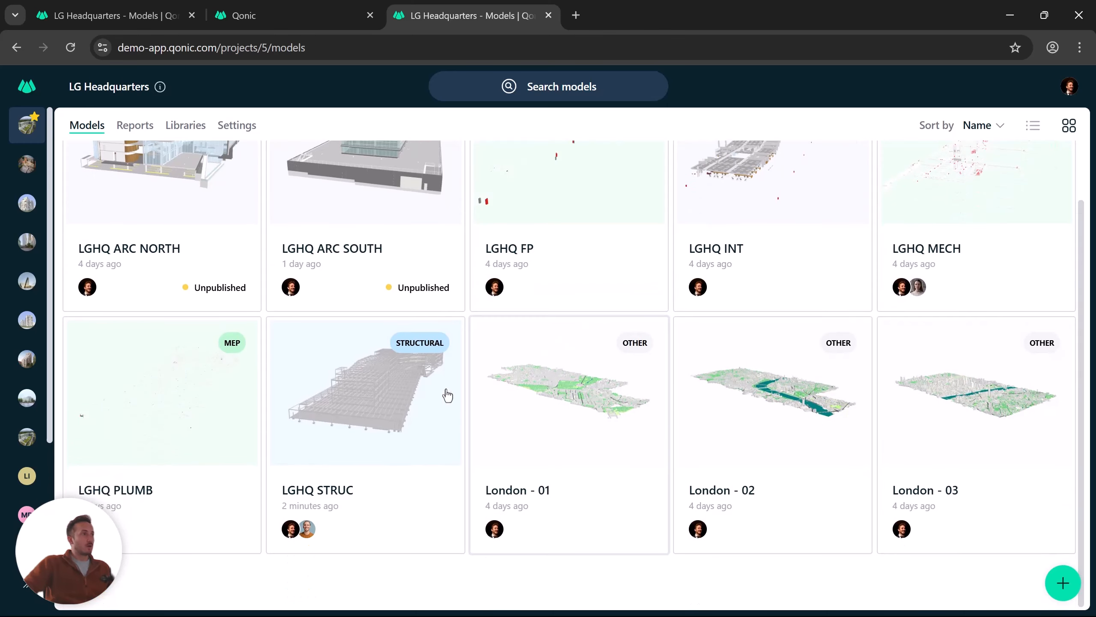
left_click(413, 414)
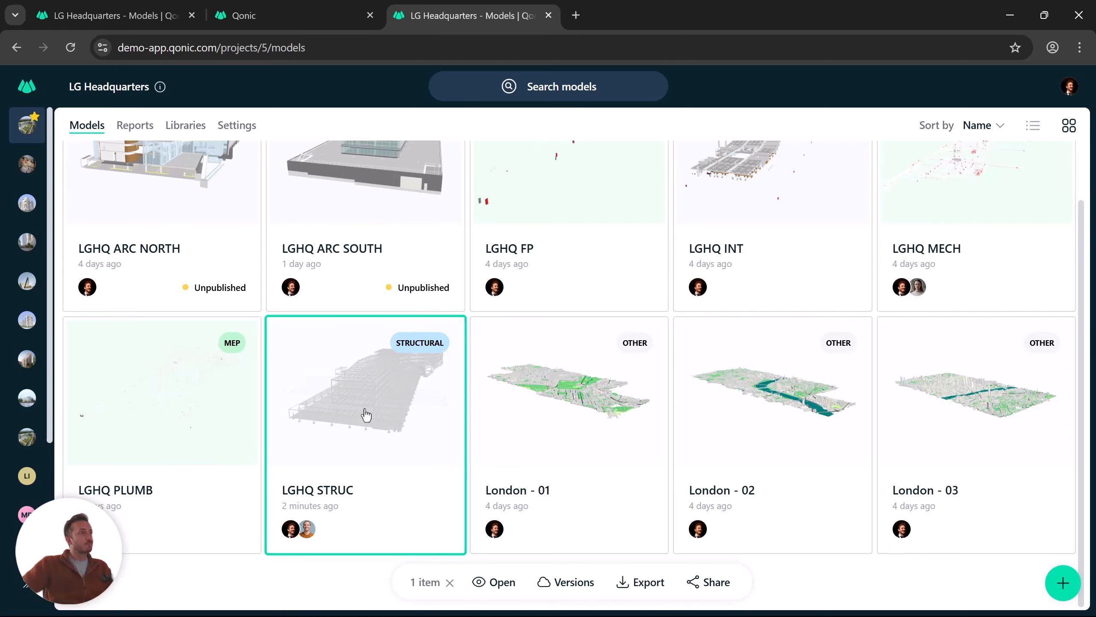
Copy the public sharing link of the LGHQ STRUC model and open it in a new browser tab.
left_click(716, 584)
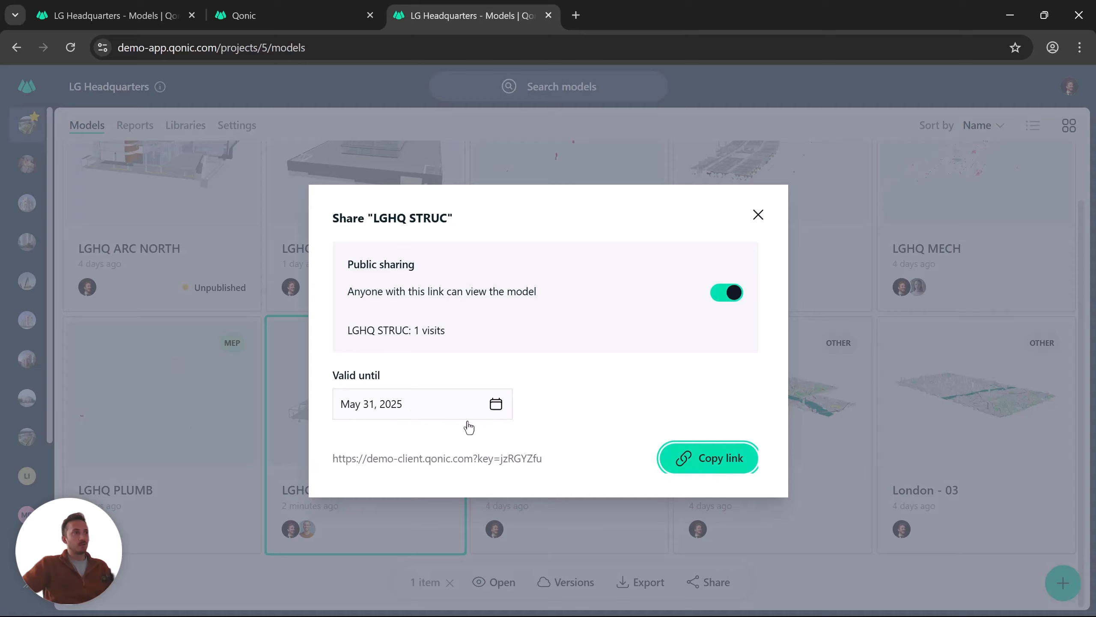
left_click(716, 458)
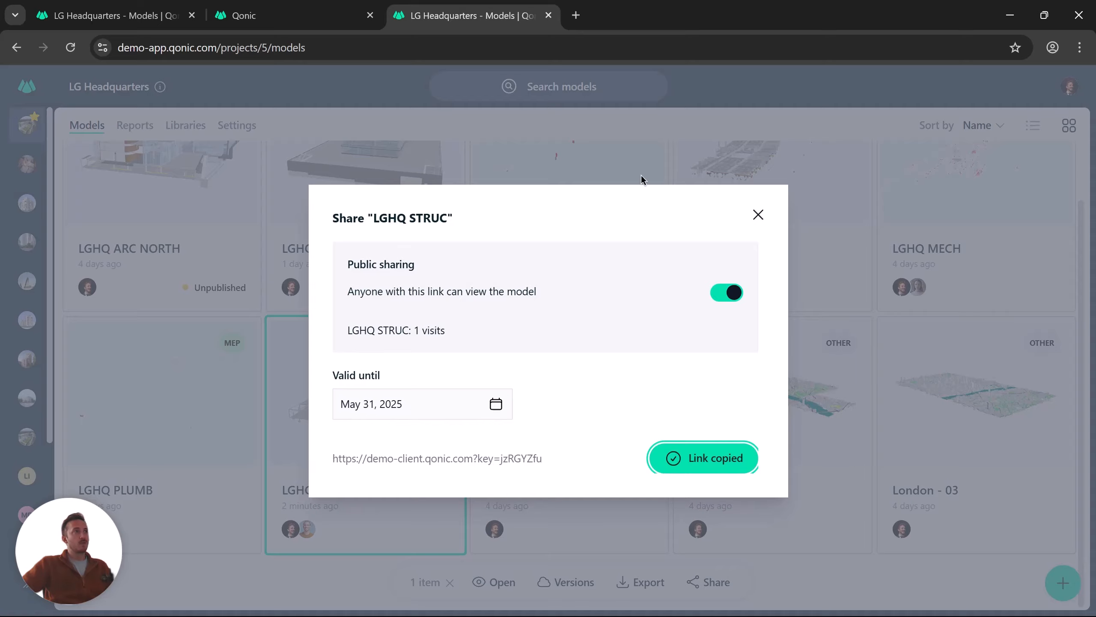
left_click(575, 15)
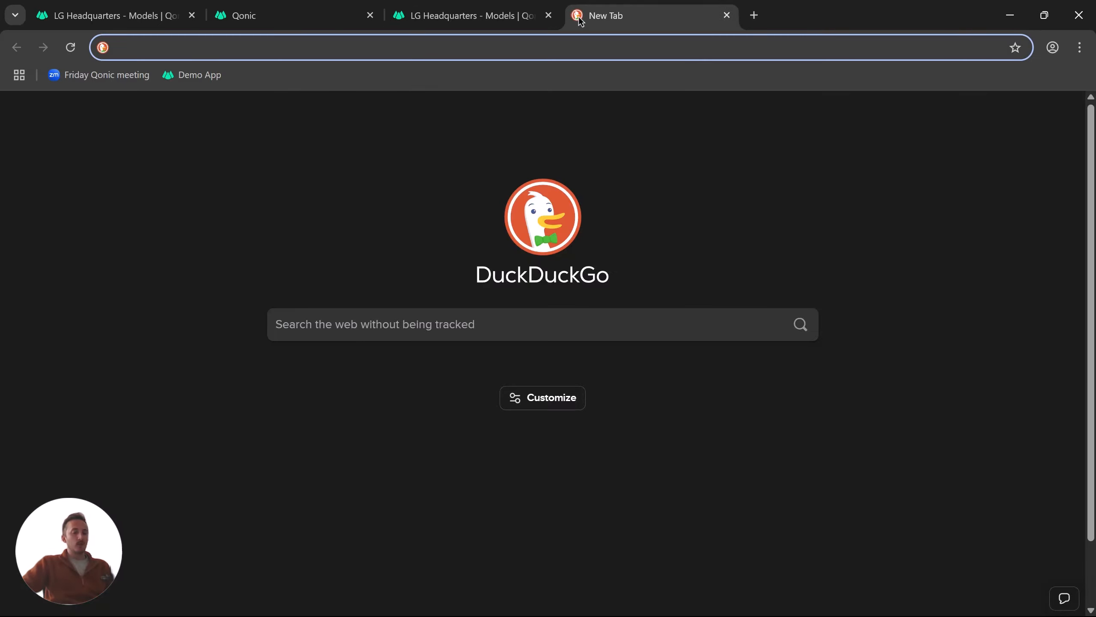
key("ctrl+v")
key("Return")
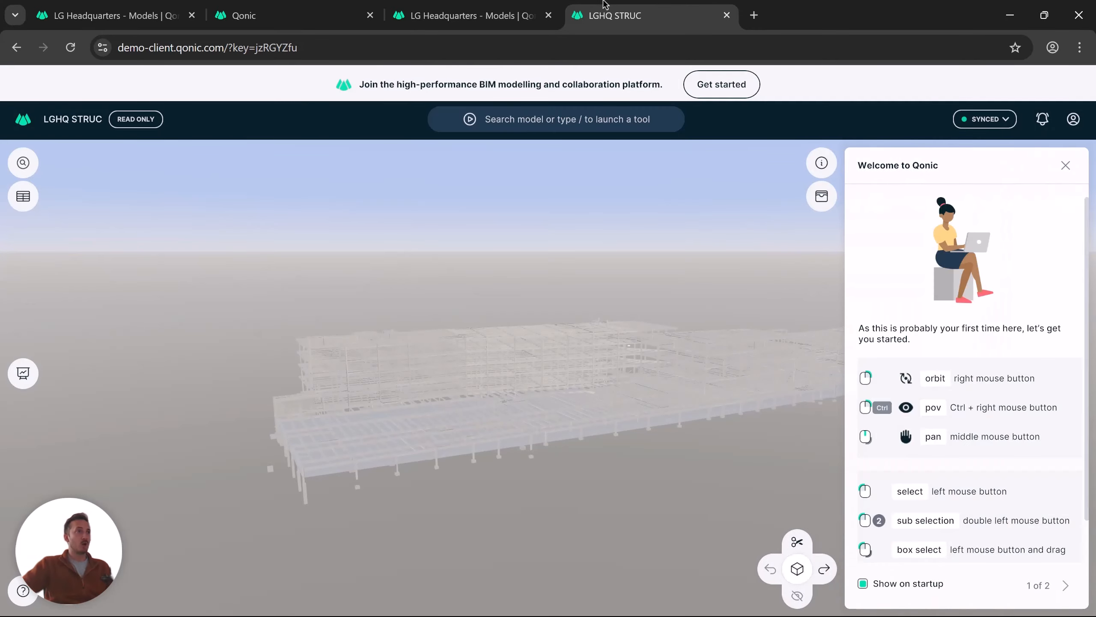
Close the welcome guide and measure distances at a foundation column on the building's end with the Laser tool, then clear the measurement.
mouse_move(522, 298)
right_mouse_down()
mouse_move(618, 311)
mouse_move(718, 386)
mouse_move(949, 209)
right_mouse_up()
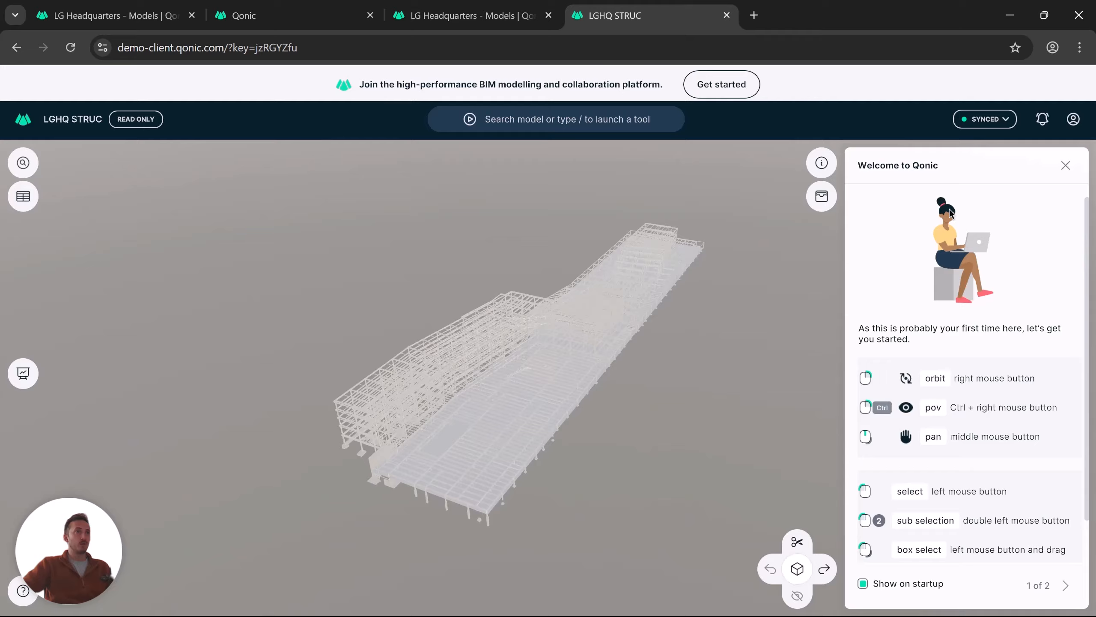
left_click(1065, 166)
right_click_drag(537, 352, 540, 325)
scroll(493, 470, "up", 10)
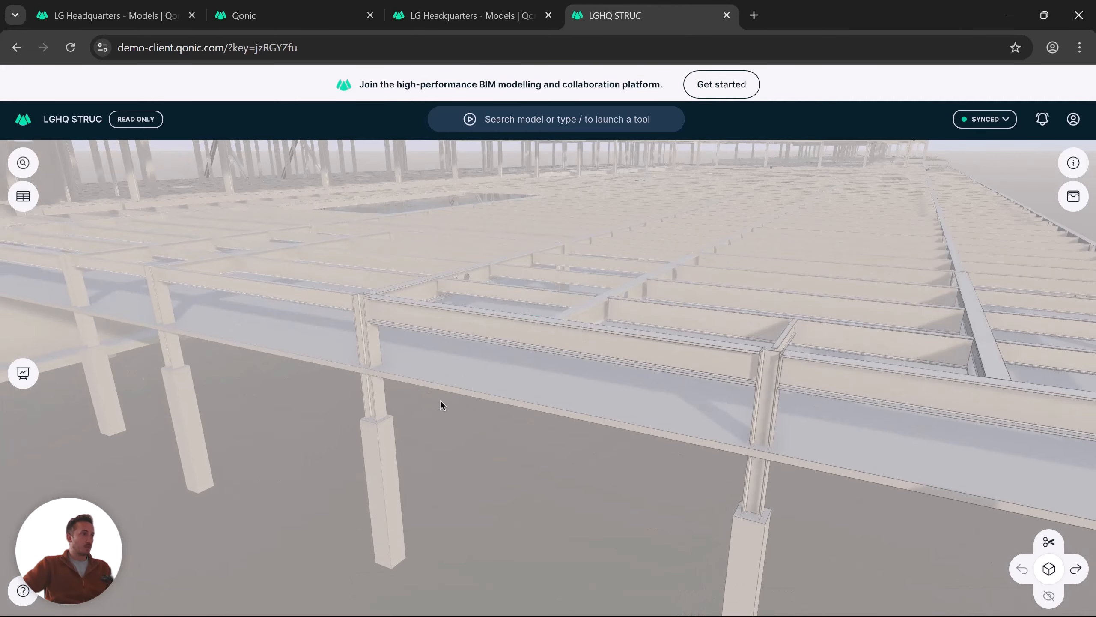
scroll(441, 401, "up", 3)
middle_click_drag(347, 490, 434, 303)
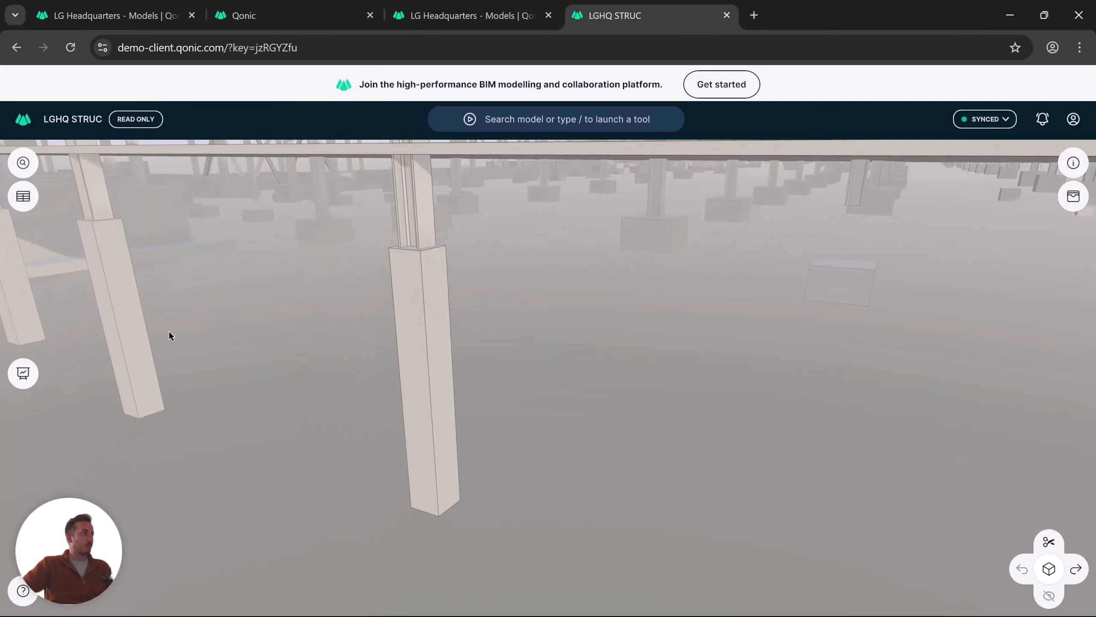
left_click(26, 374)
left_click(107, 372)
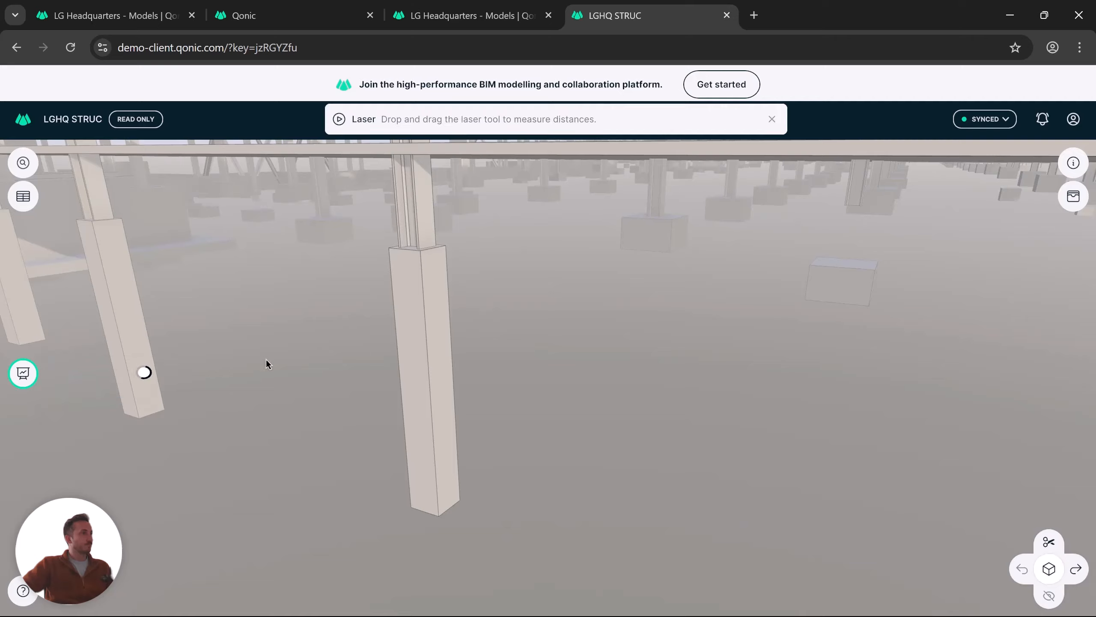
left_click(404, 343)
middle_click_drag(413, 377, 428, 332)
key("Escape")
Look over the shared read-only LGHQ STRUC model, from the end columns and floor framing to the whole building.
scroll(515, 265, "down", 10)
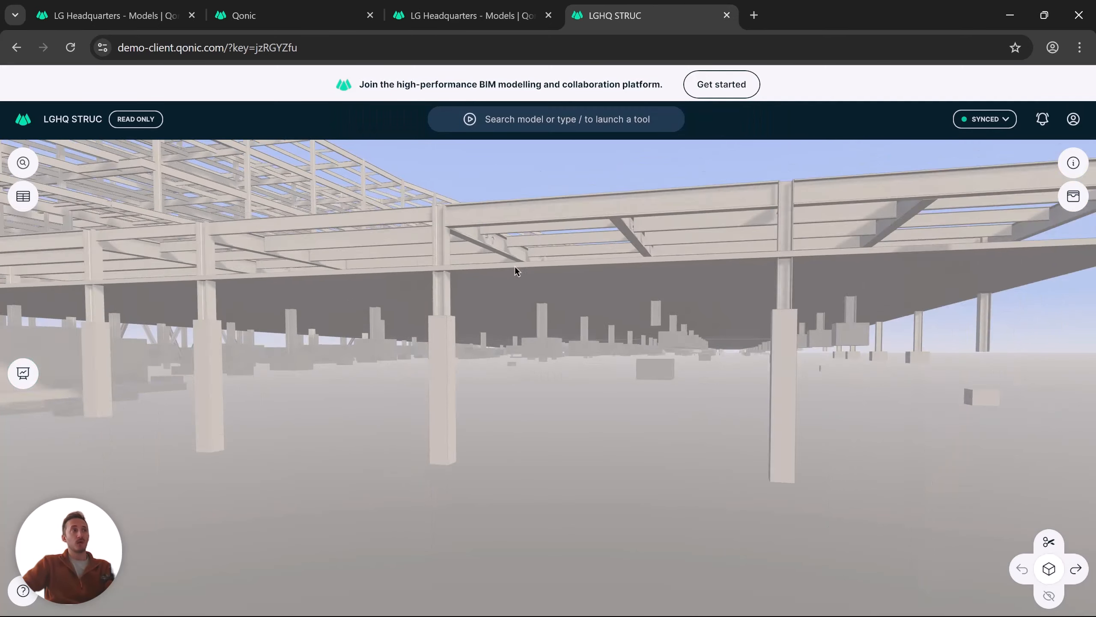
middle_click_drag(577, 324, 566, 359)
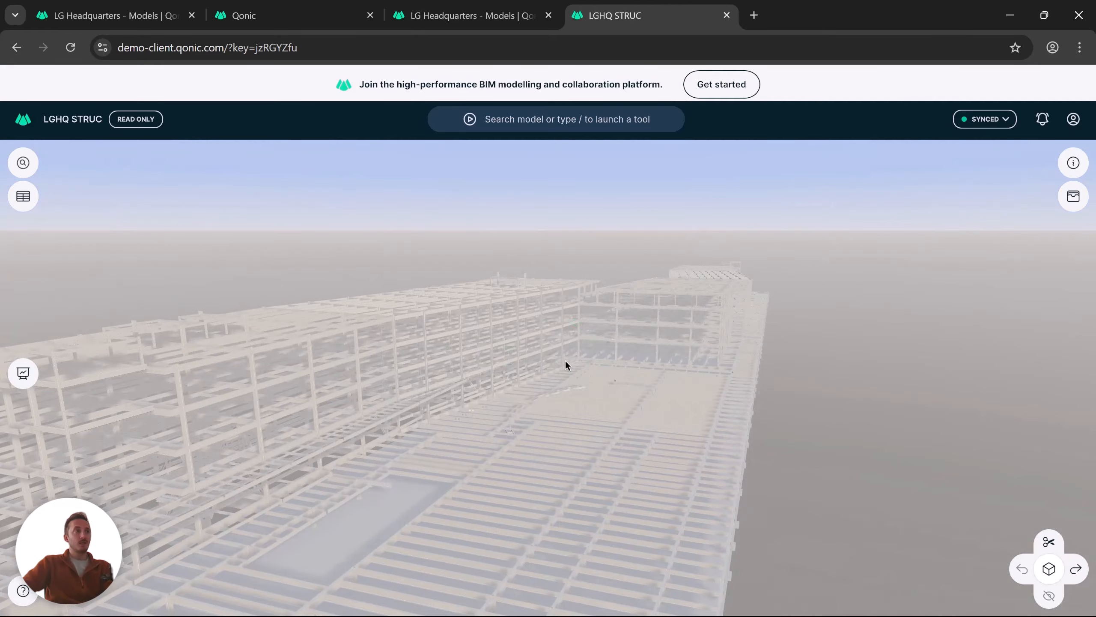
scroll(565, 360, "down", 5)
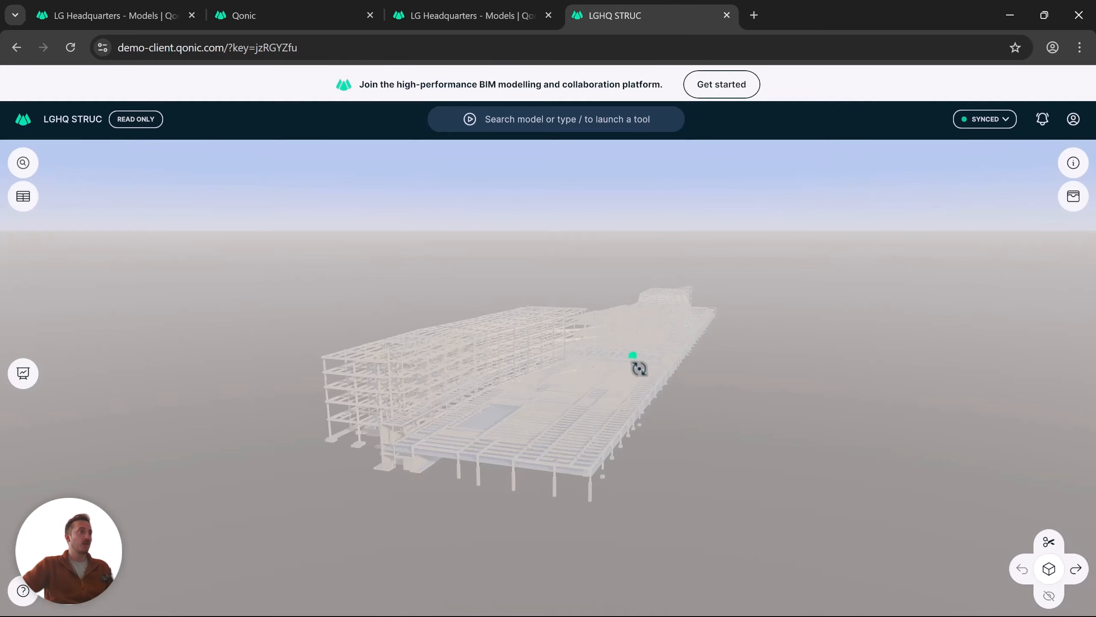
middle_click_drag(640, 368, 673, 350)
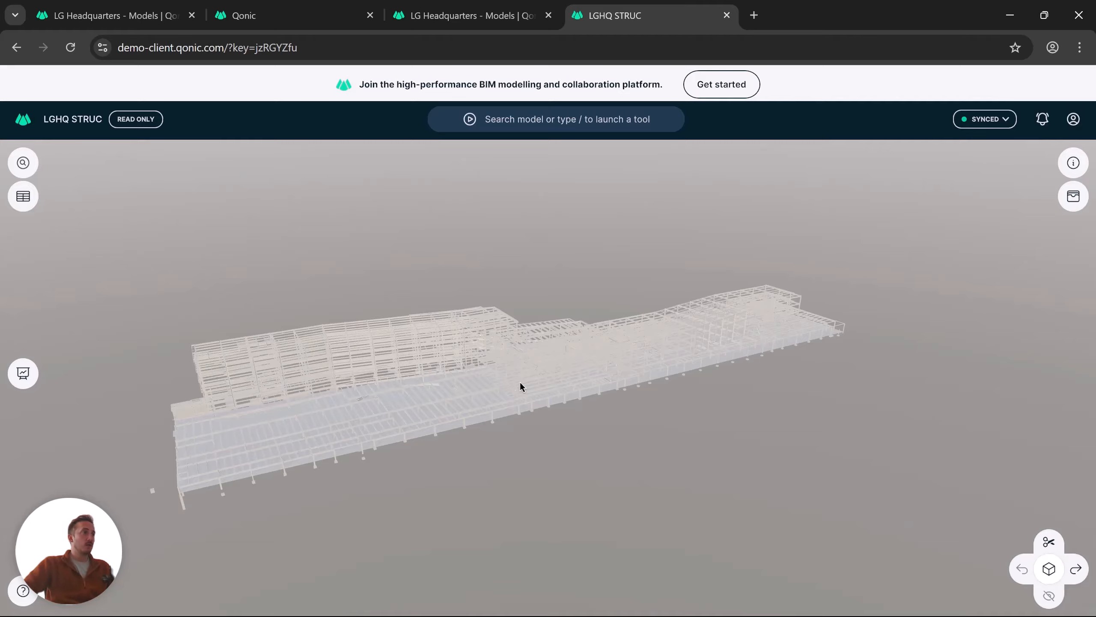
left_click_drag(520, 382, 428, 448)
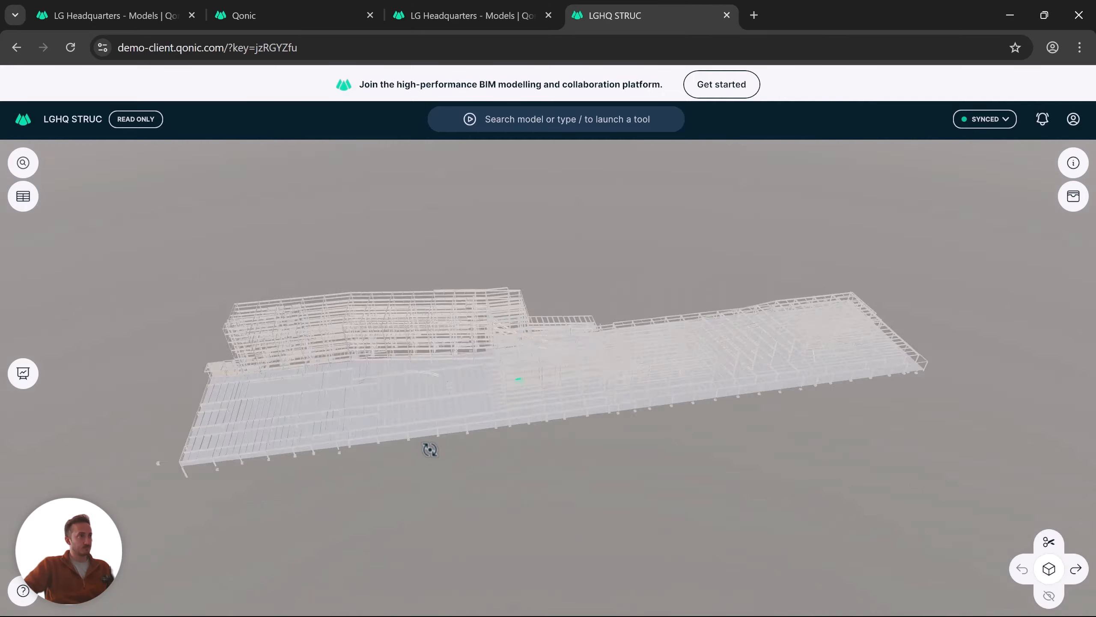
Close the shared model view and the sharing dialog, clear the LGHQ STRUC selection, and show the project overview in full screen.
left_click(727, 16)
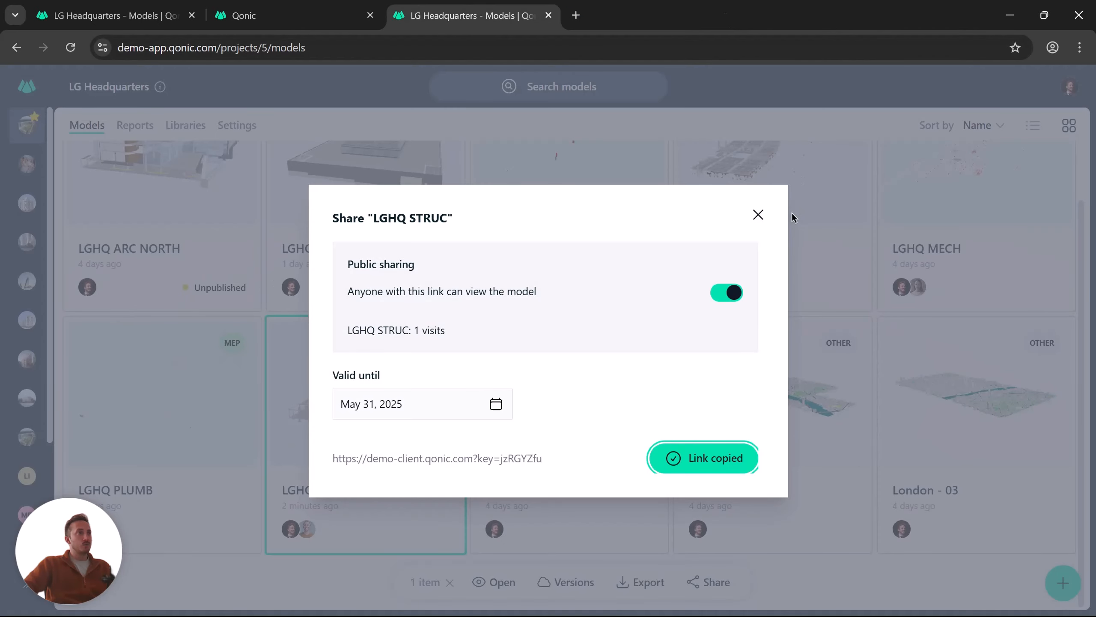
left_click(758, 215)
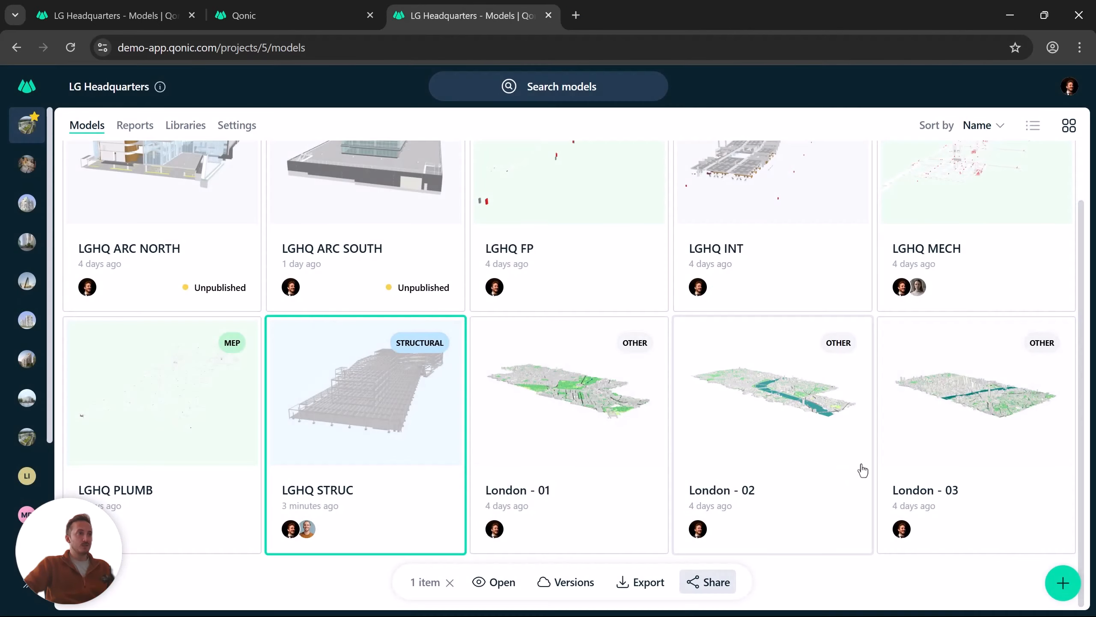
left_click(877, 493)
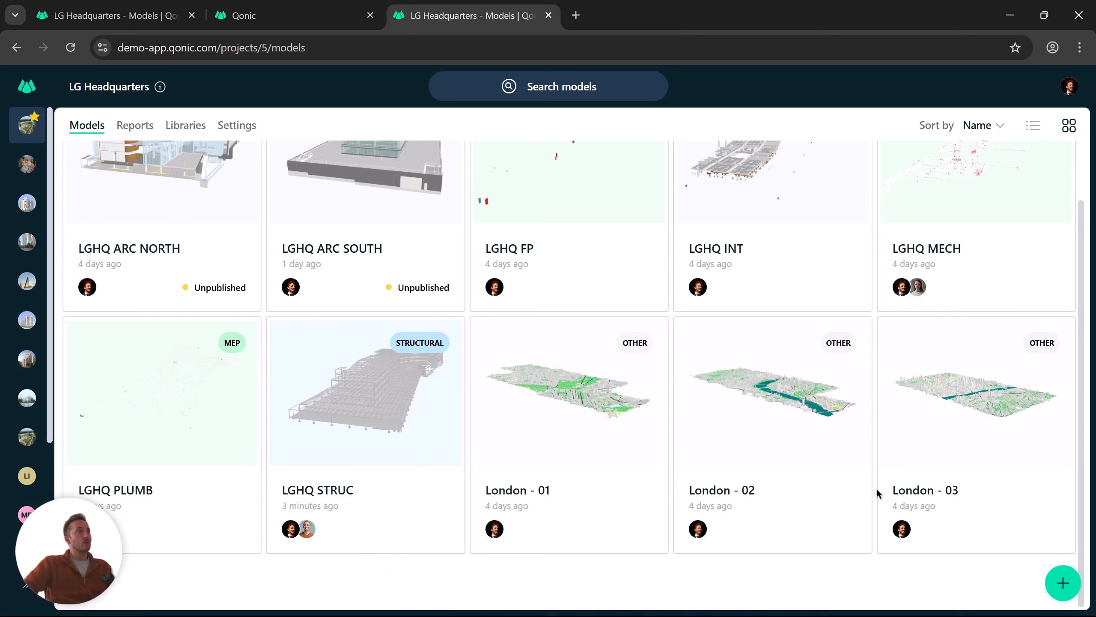
key("F11")
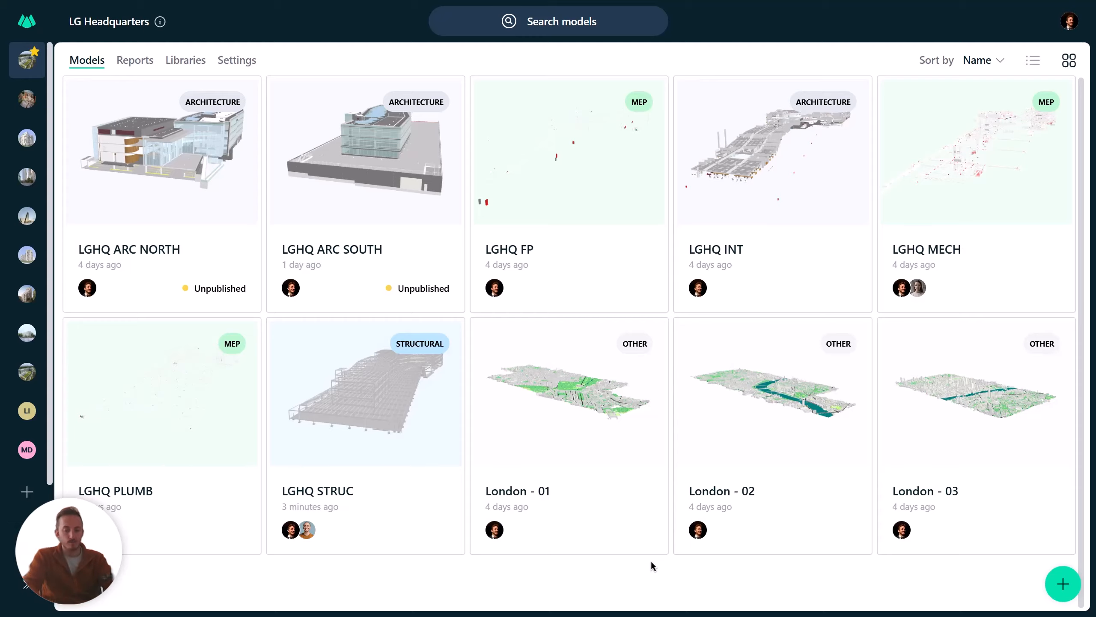
Switch to the mirrored SM-X700 tablet and look through the LG Headquarters project's models there.
key("ctrl+super+Right")
key("ctrl+super+Right")
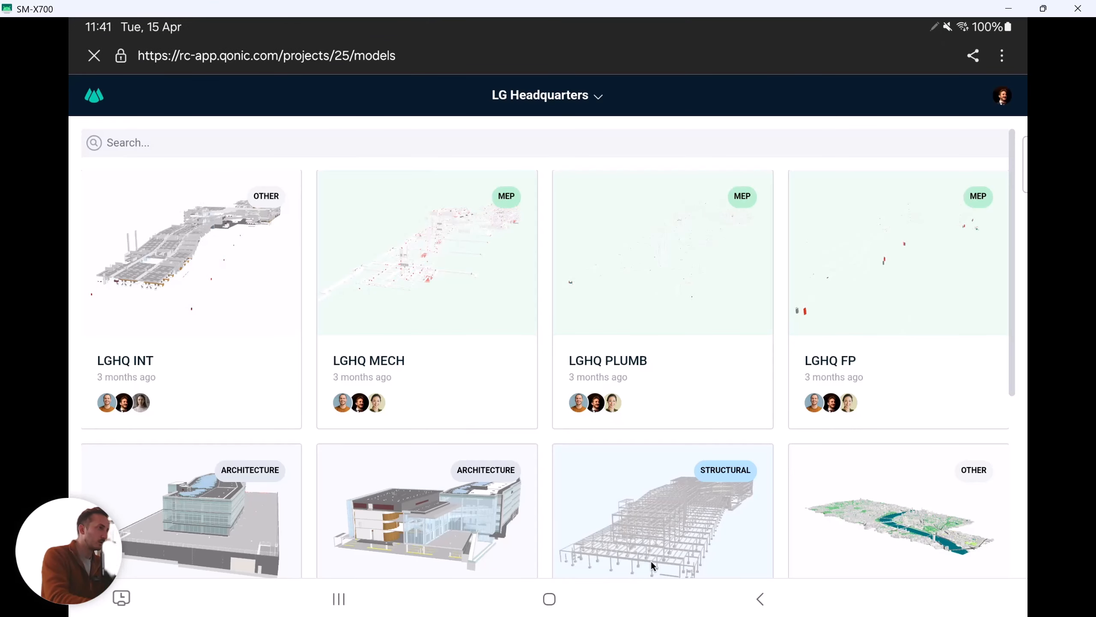
scroll(651, 560, "down", 3)
scroll(651, 560, "up", 3)
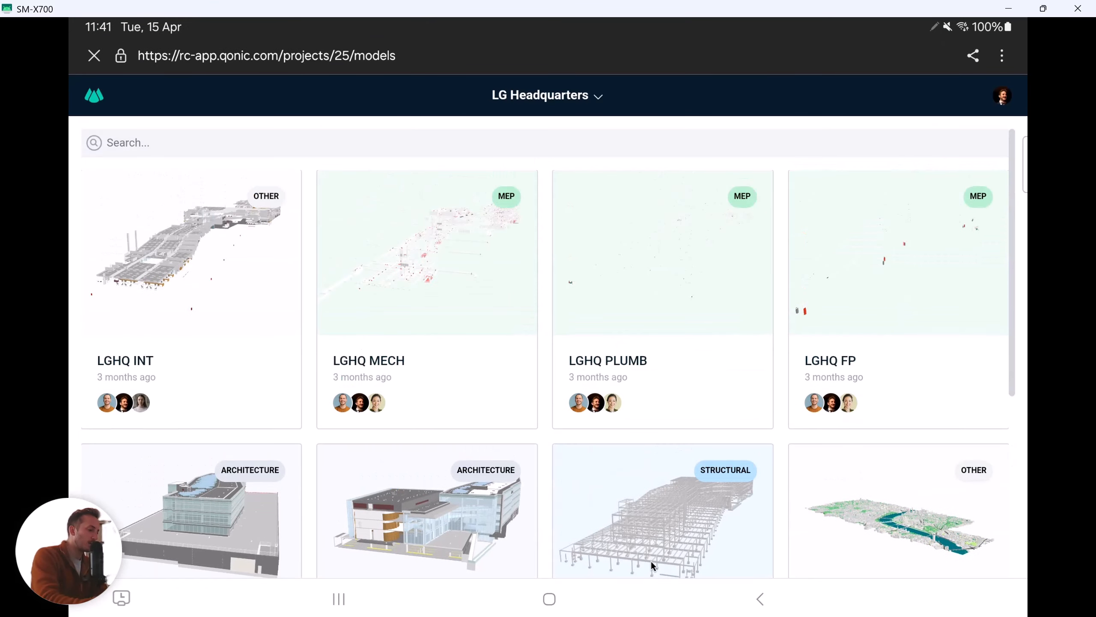
scroll(651, 560, "down", 2)
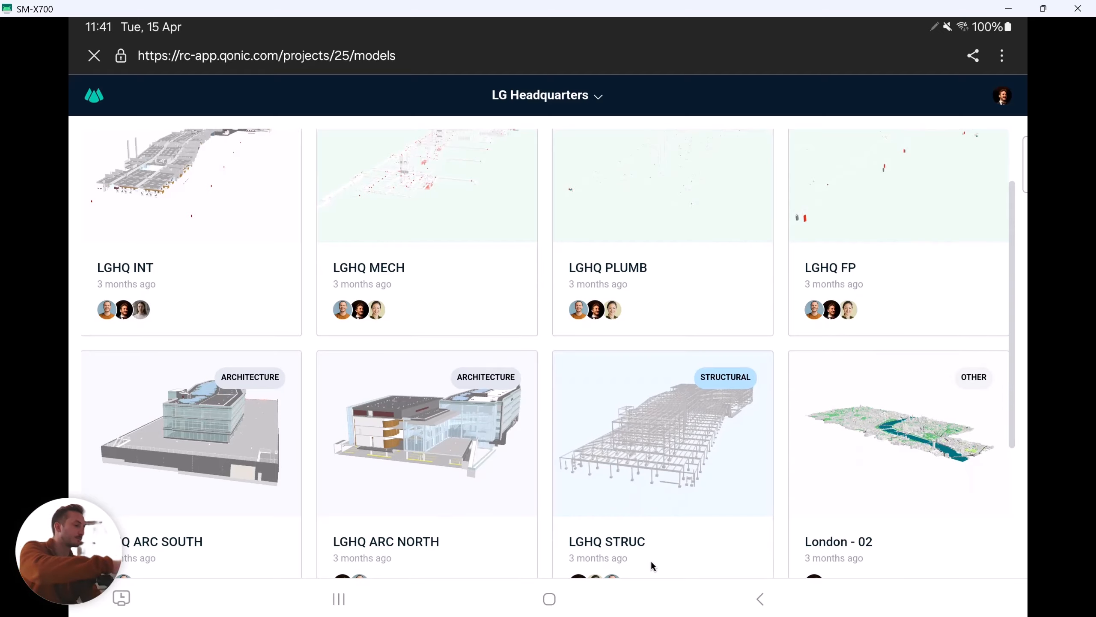
Look through the duct system quantities in the LGHQ MECH model's report on the tablet, then return to the first system.
left_click(651, 561)
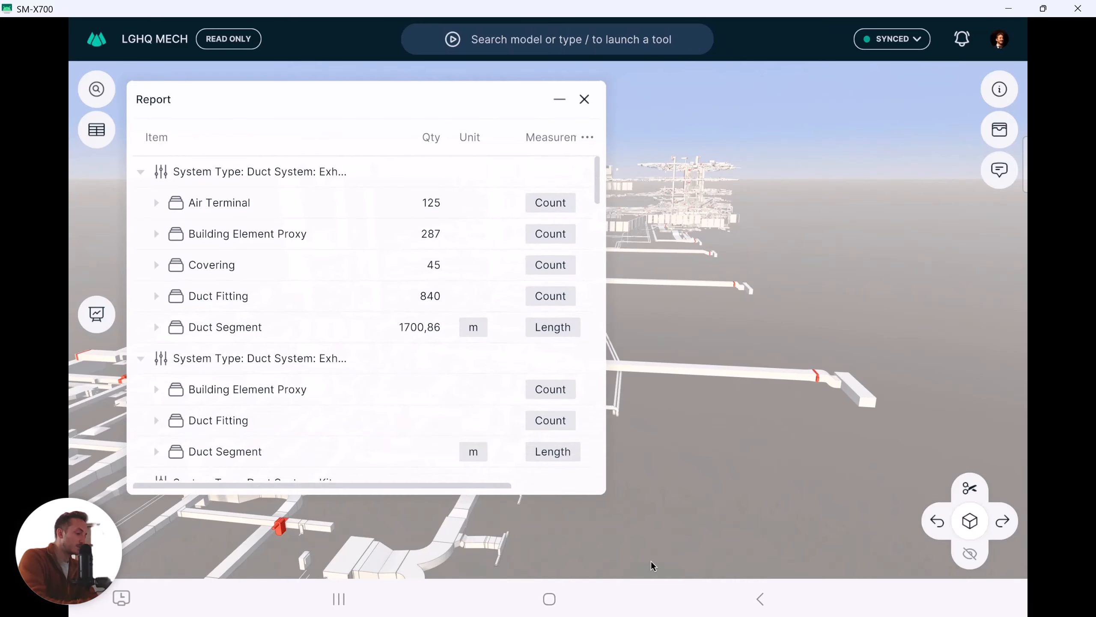
scroll(366, 358, "down", 8)
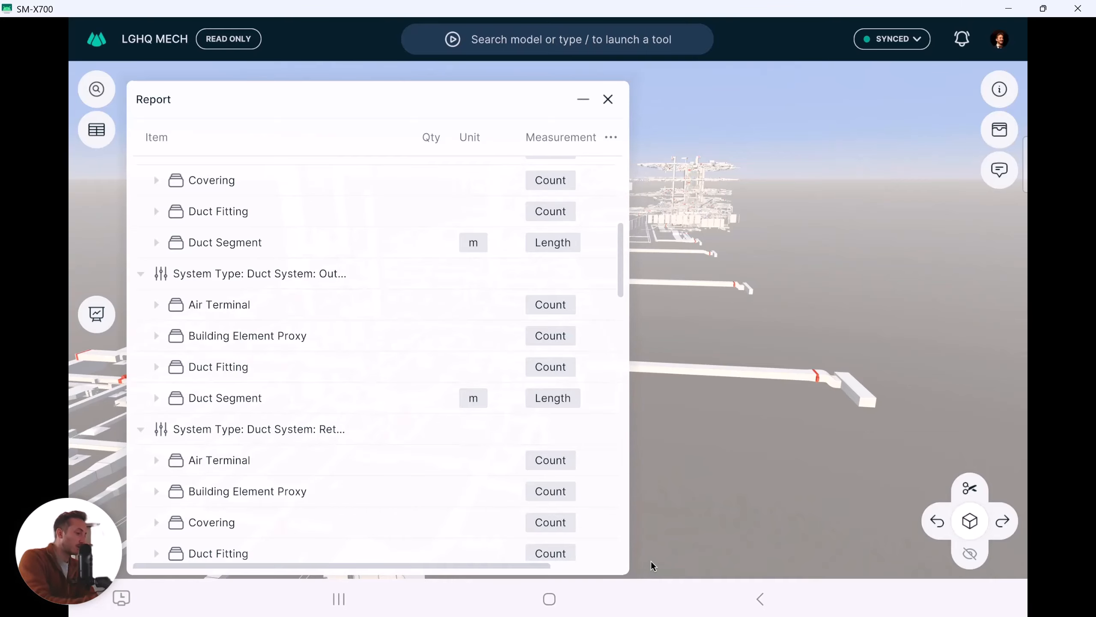
scroll(651, 561, "down", 5)
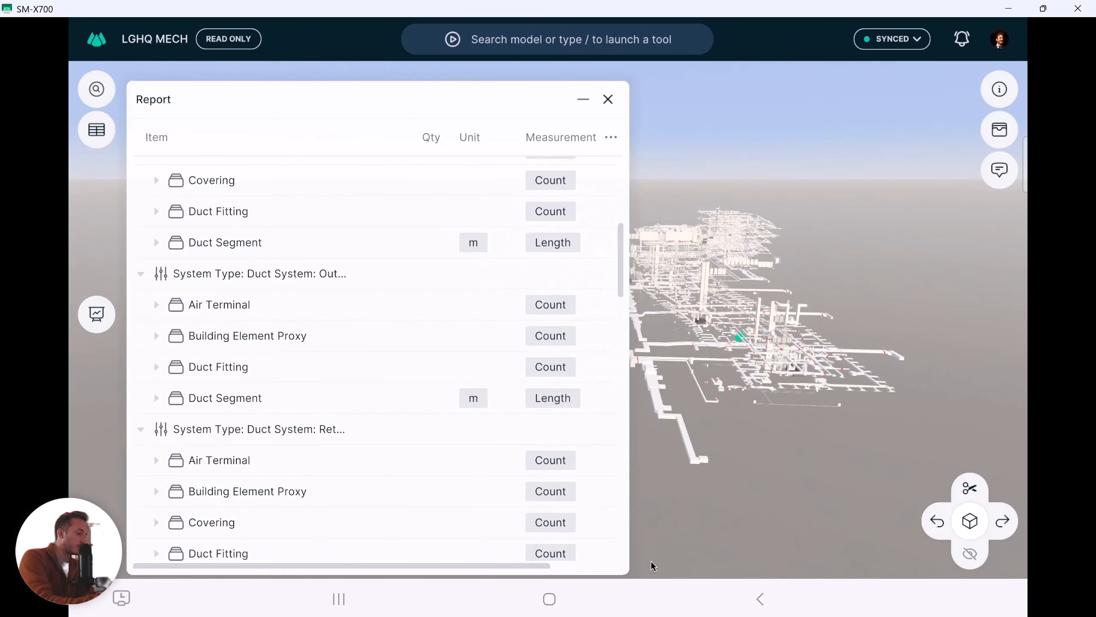
scroll(377, 359, "up", 8)
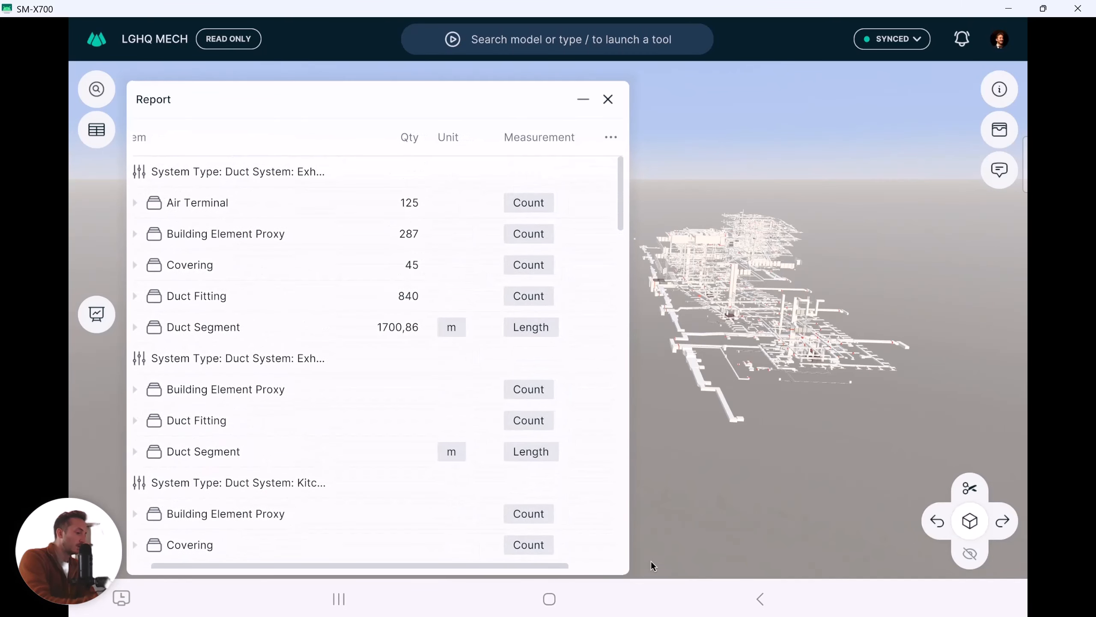